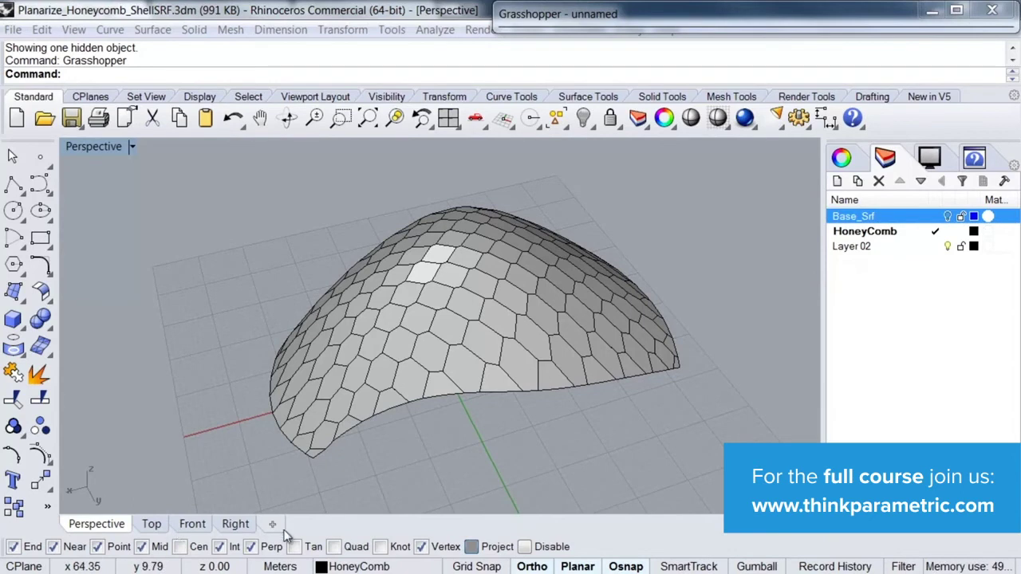
# - Make Base_Srf the current layer and turn off HoneyComb, leaving only the blue base surface
pyautogui.moveTo(444, 374)
pyautogui.mouseDown(button='right')
pyautogui.moveTo(454, 383)
pyautogui.moveTo(432, 381)
pyautogui.mouseUp(button='right')
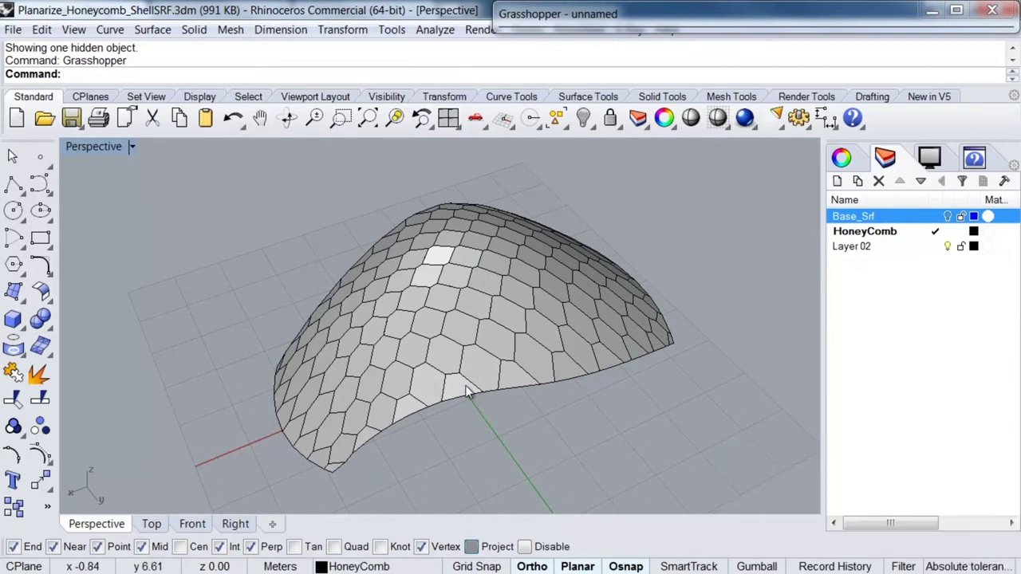
pyautogui.moveTo(493, 379)
pyautogui.mouseDown(button='right')
pyautogui.moveTo(473, 375)
pyautogui.moveTo(485, 362)
pyautogui.moveTo(485, 378)
pyautogui.mouseUp(button='right')
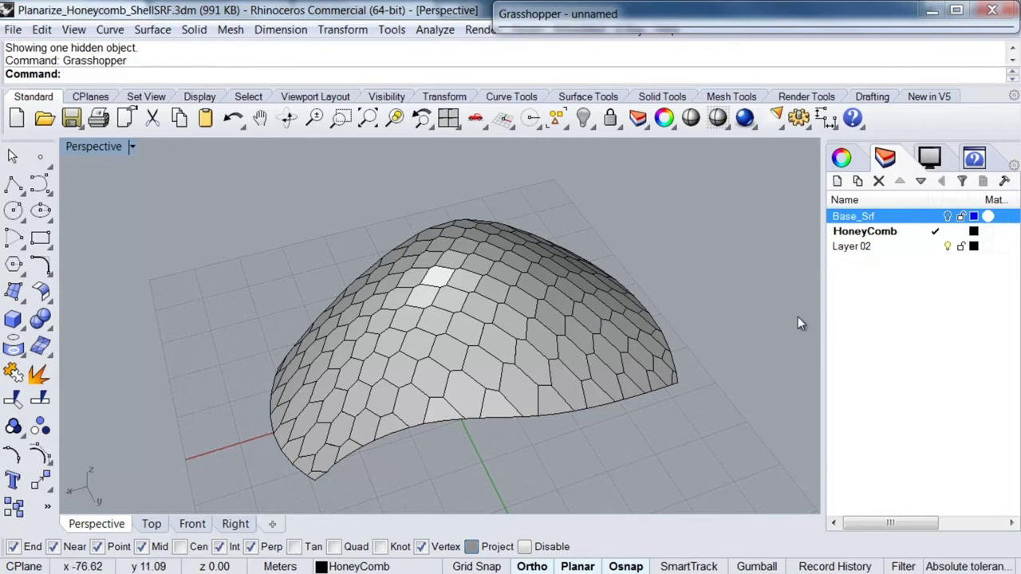
pyautogui.click(934, 216)
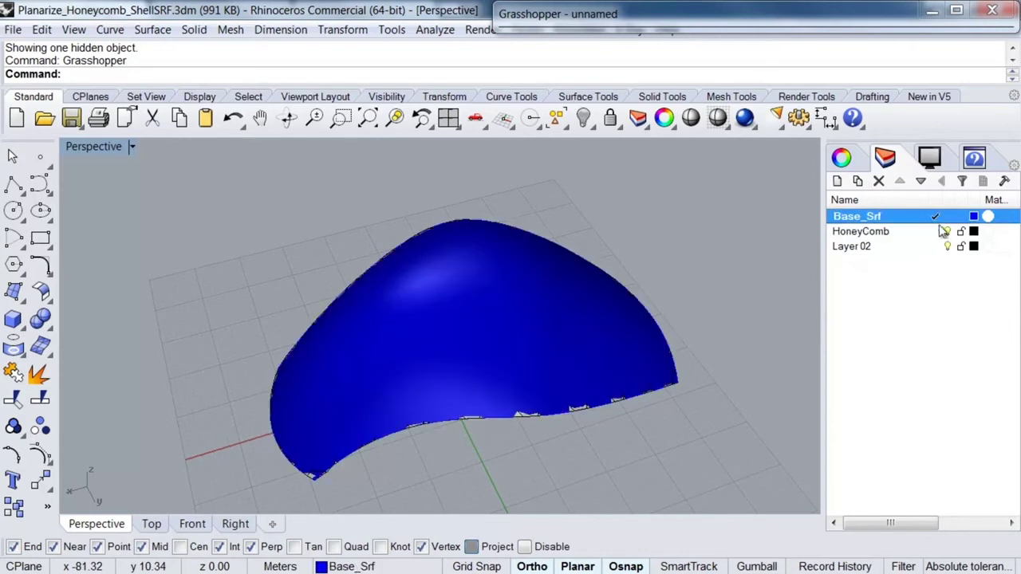
pyautogui.click(877, 230)
pyautogui.moveTo(567, 337); pyautogui.dragTo(364, 342, button='right')
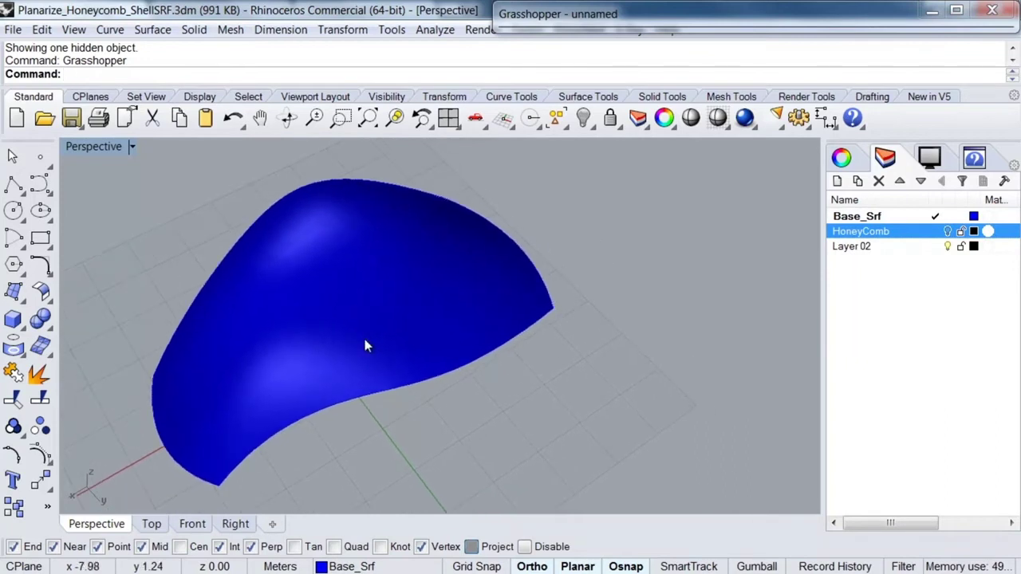
# - Restore Grasshopper and place a Params > Geometry > Surface parameter on the canvas
pyautogui.doubleClick(750, 16)
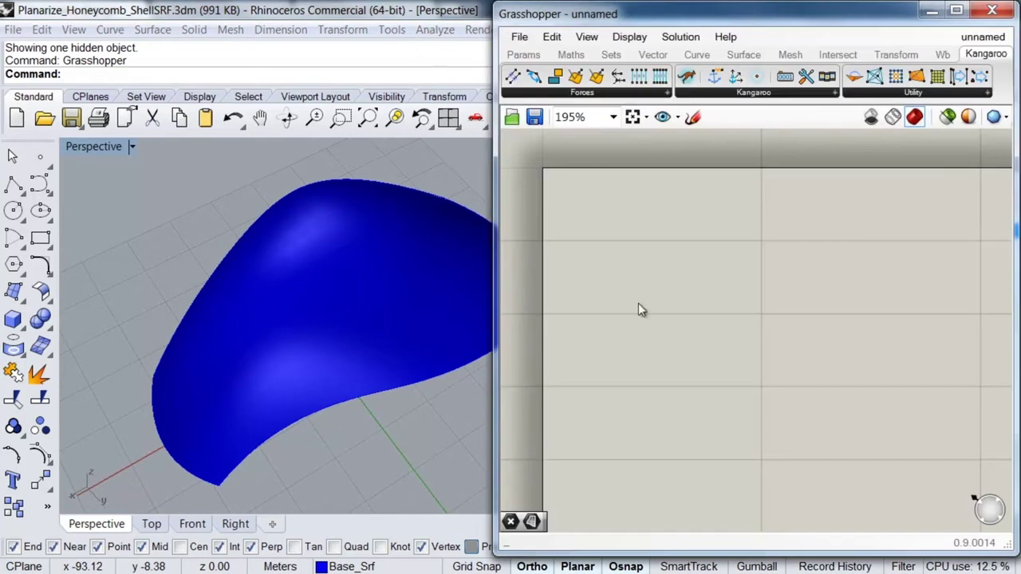
pyautogui.moveTo(402, 289); pyautogui.dragTo(337, 296, button='right')
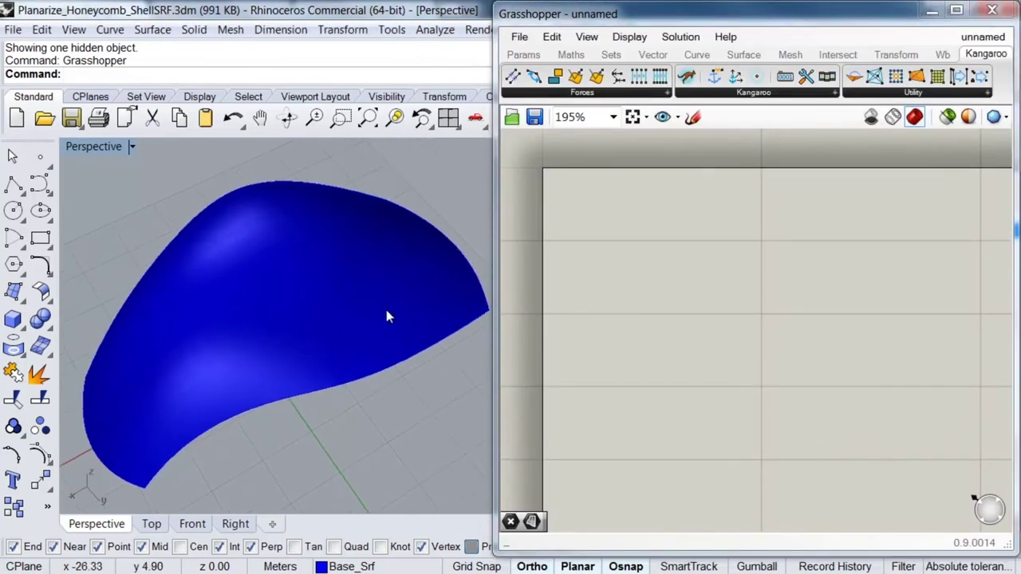
pyautogui.click(526, 57)
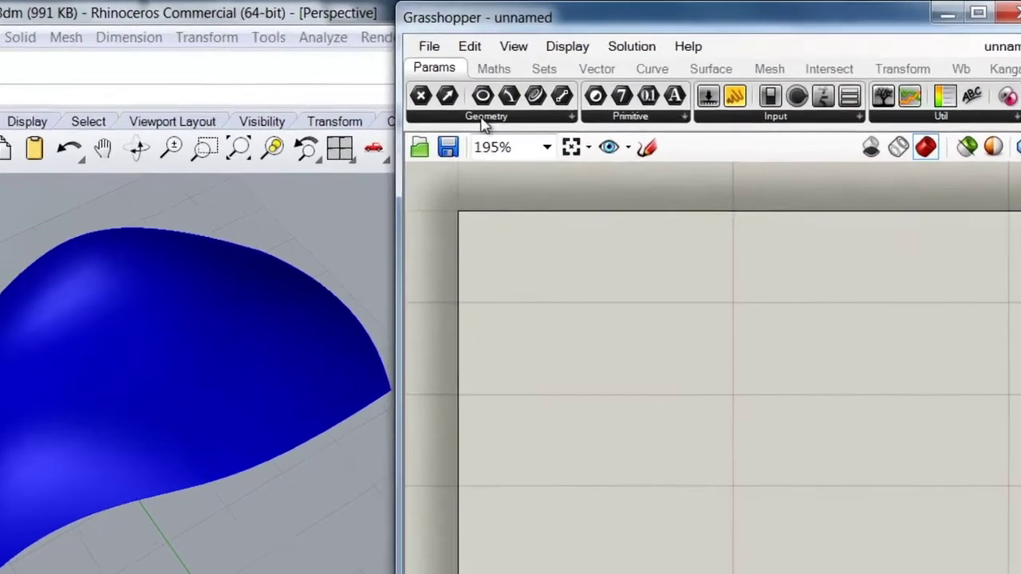
pyautogui.click(565, 93)
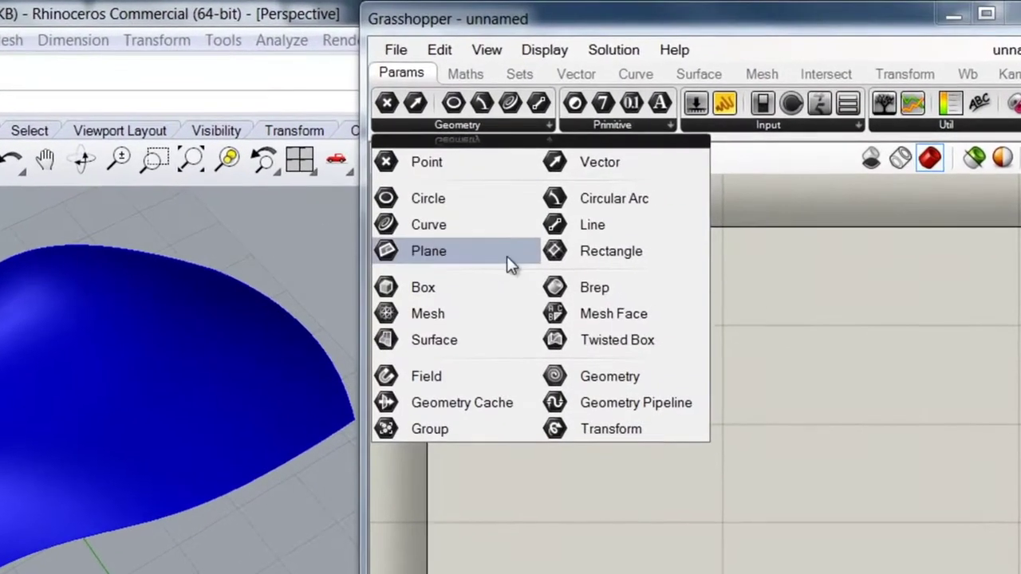
pyautogui.click(430, 342)
pyautogui.click(523, 299)
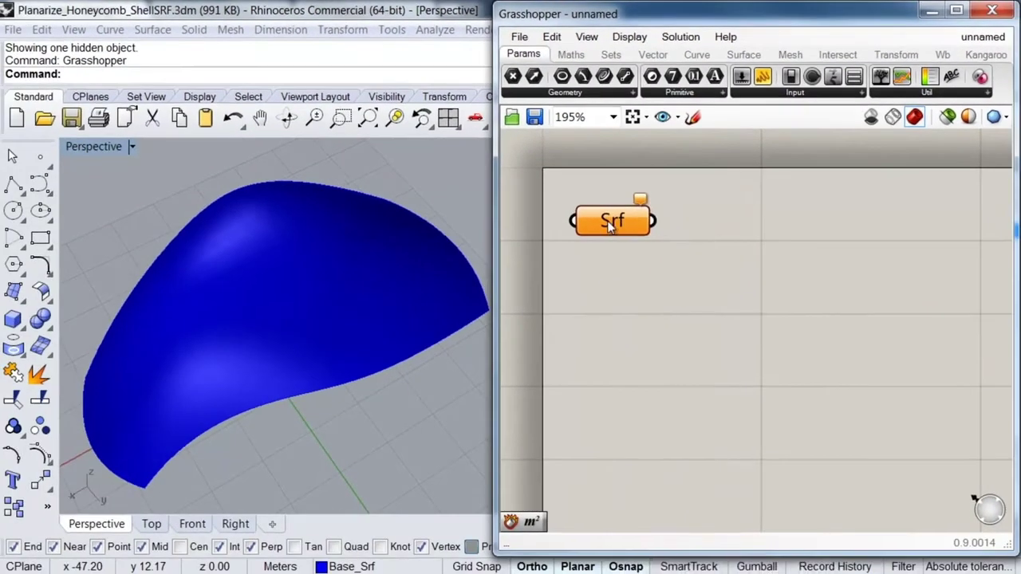
# - Set the Surface parameter to reference the blue base surface from Rhino
pyautogui.rightClick(610, 227)
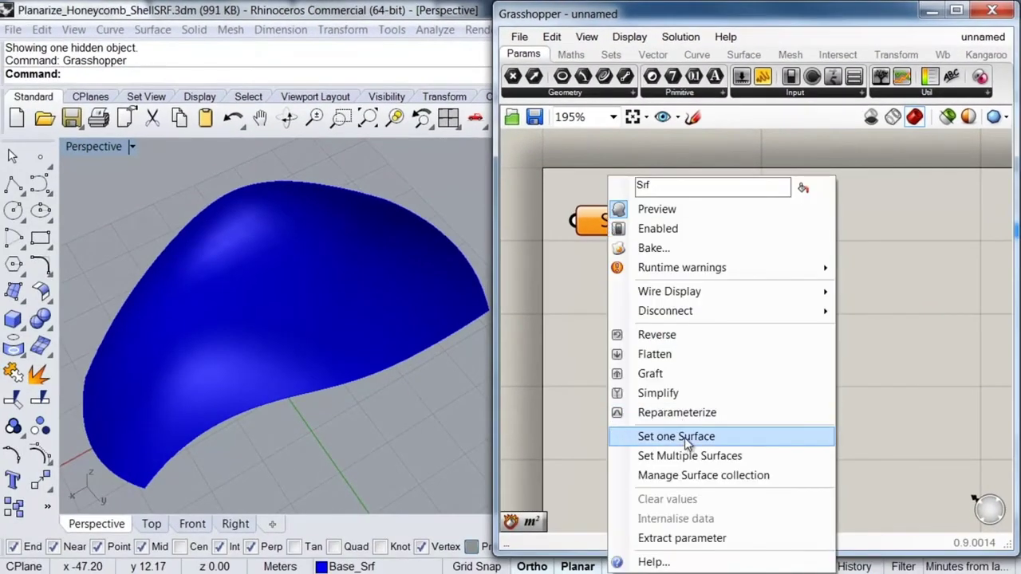
pyautogui.click(686, 436)
pyautogui.click(288, 295)
pyautogui.moveTo(311, 354); pyautogui.dragTo(335, 314, button='right')
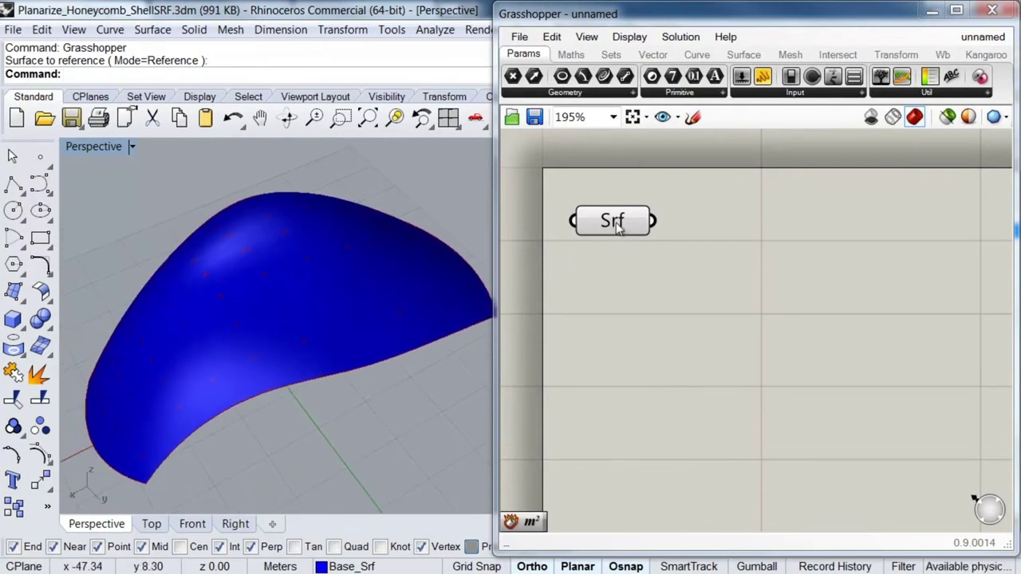
# - Hide the original base surface in Rhino with the Hide command, keeping the Grasshopper preview
pyautogui.moveTo(614, 229); pyautogui.dragTo(621, 223)
pyautogui.click(363, 277)
pyautogui.write('Hide')
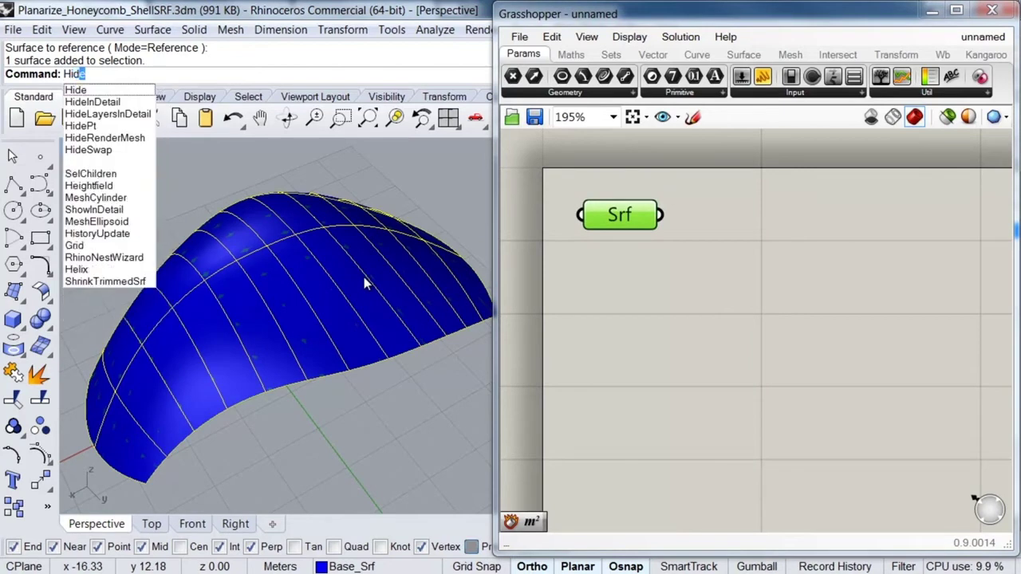
pyautogui.press('Return')
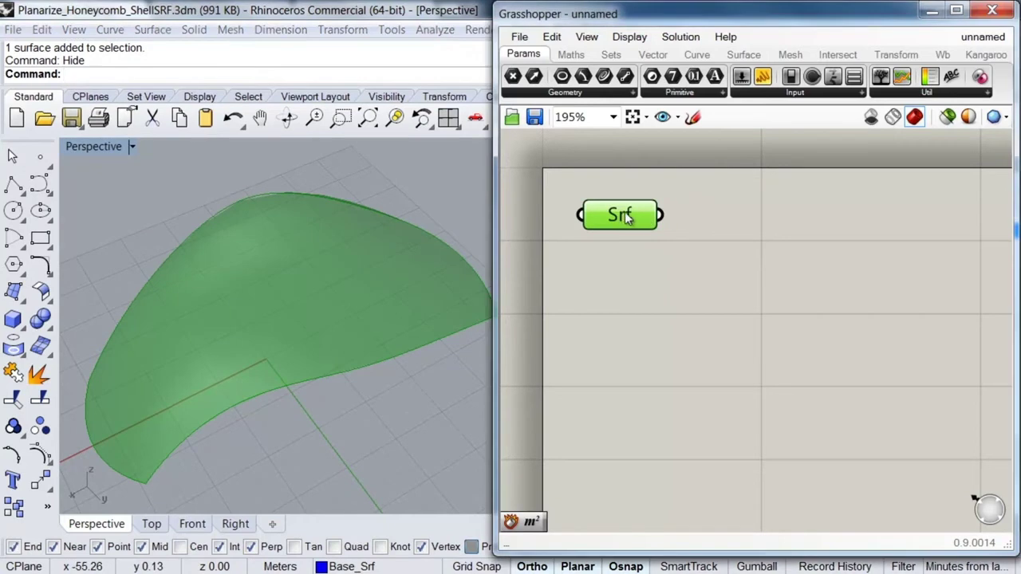
pyautogui.moveTo(646, 218); pyautogui.dragTo(655, 218)
pyautogui.moveTo(319, 330); pyautogui.dragTo(315, 335, button='right')
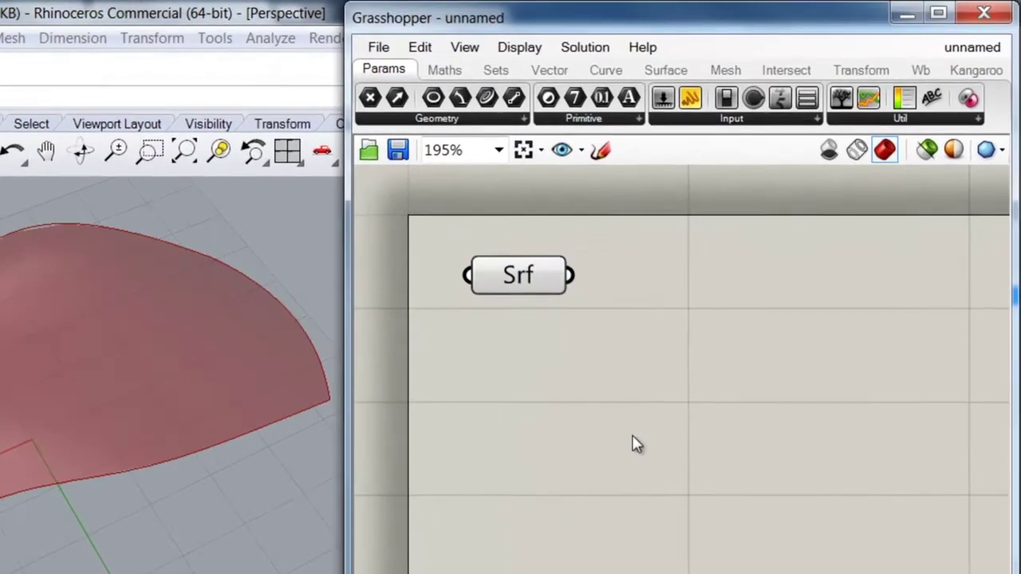
# - Add a Brep Components (Explode) component via the 'bre' search and wire Srf into its B input
pyautogui.doubleClick(719, 341)
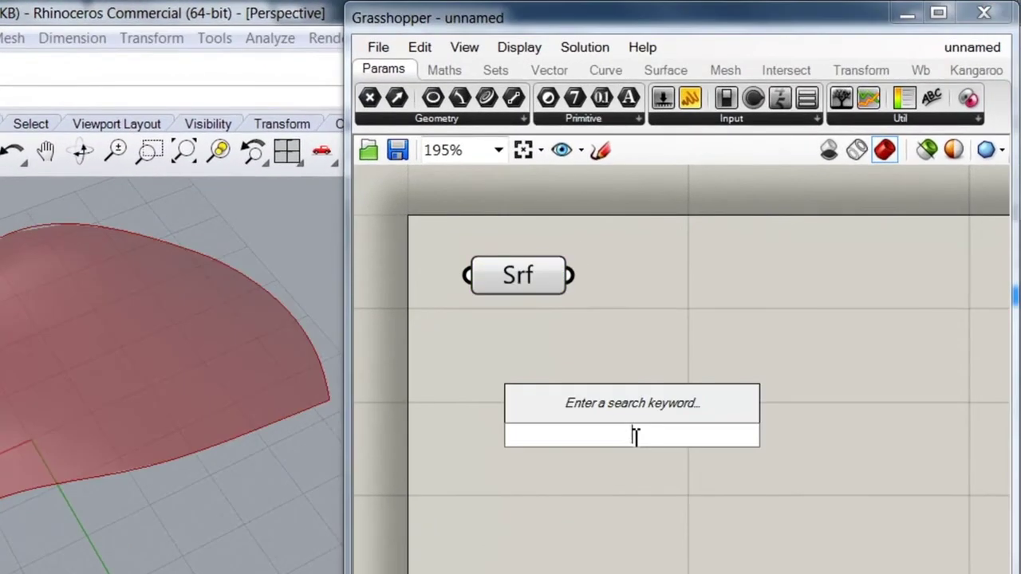
pyautogui.write('c')
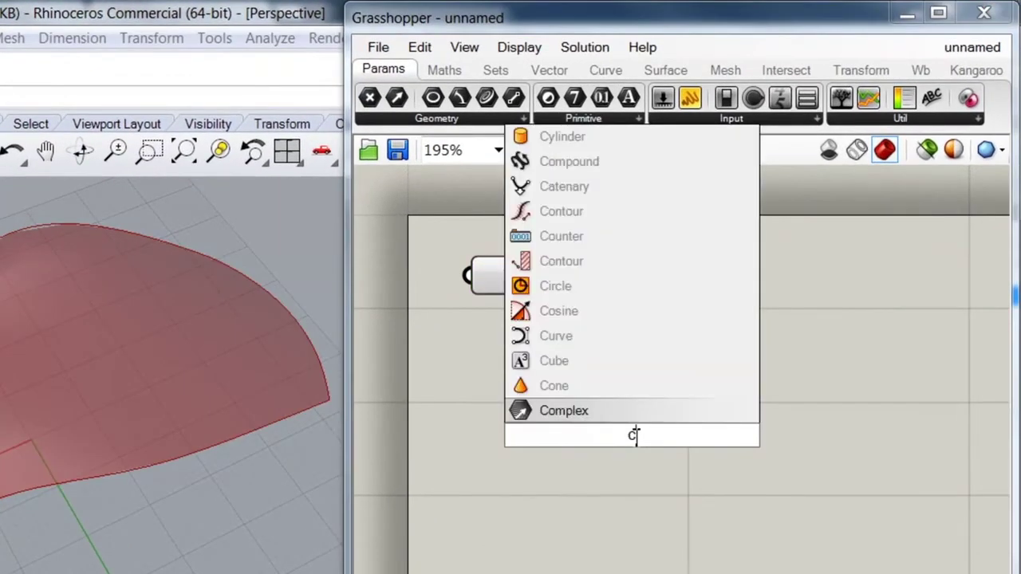
pyautogui.press('BackSpace')
pyautogui.write('bre')
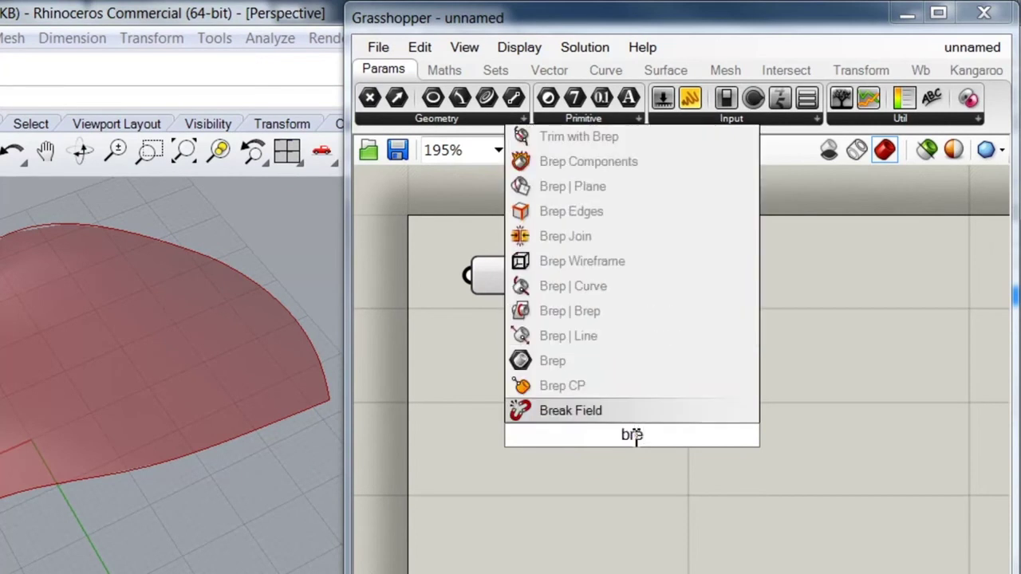
pyautogui.click(606, 161)
pyautogui.click(654, 450)
pyautogui.moveTo(621, 452); pyautogui.dragTo(602, 393)
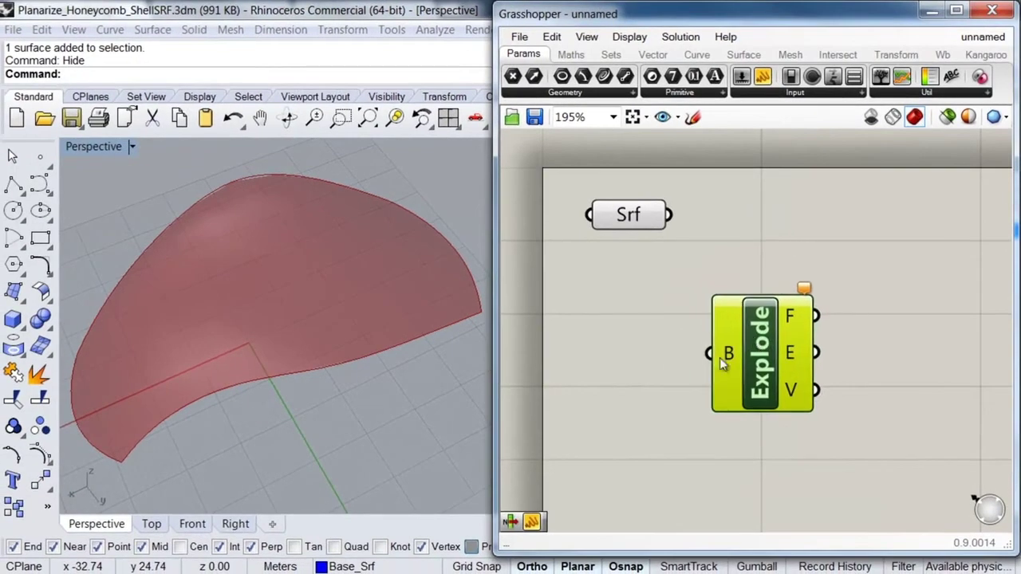
pyautogui.moveTo(694, 307); pyautogui.dragTo(612, 192)
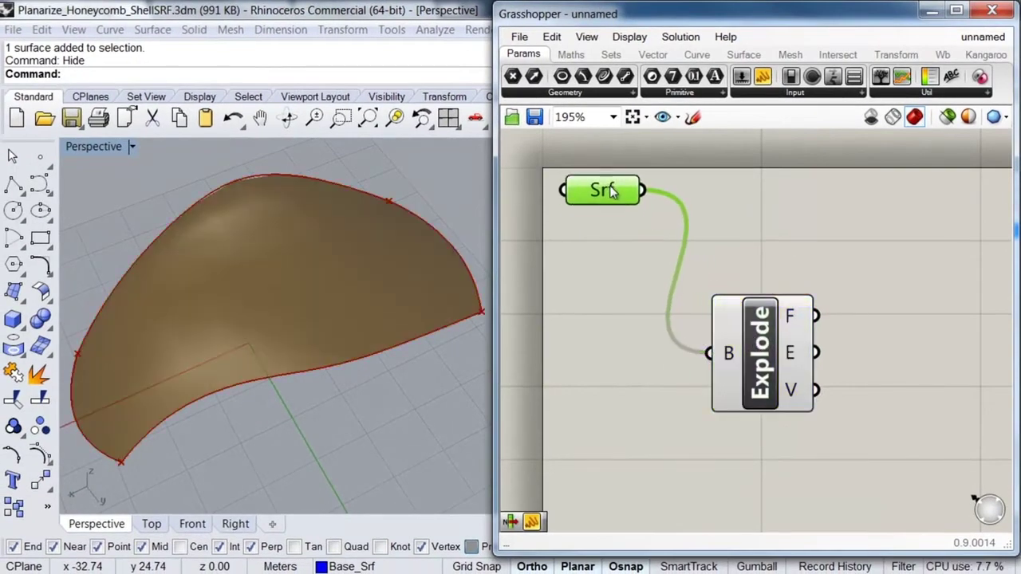
# - Add a Panel showing Explode's four edge curves and reposition both components
pyautogui.moveTo(766, 375); pyautogui.dragTo(744, 390)
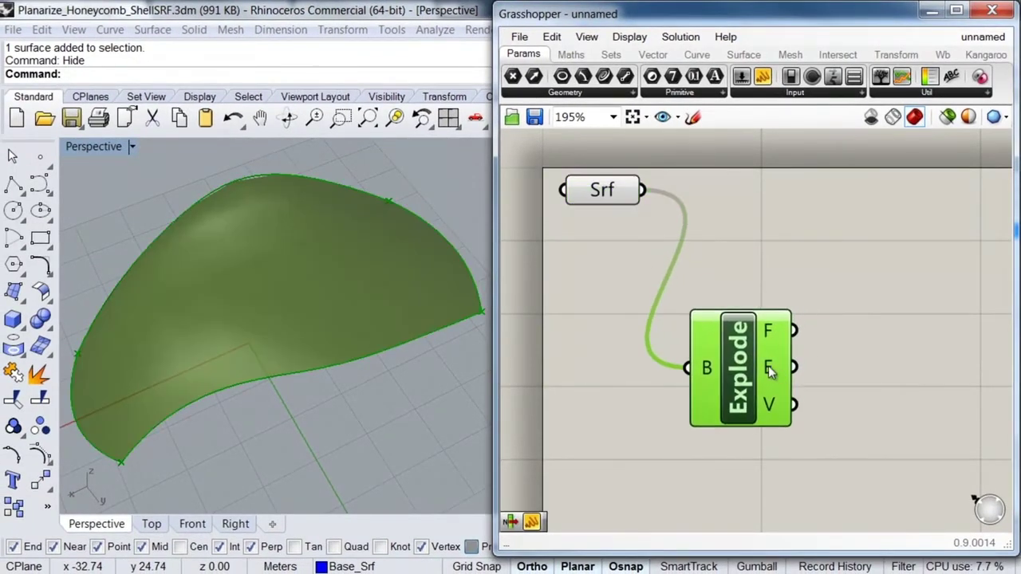
pyautogui.moveTo(768, 365); pyautogui.dragTo(722, 343, button='right')
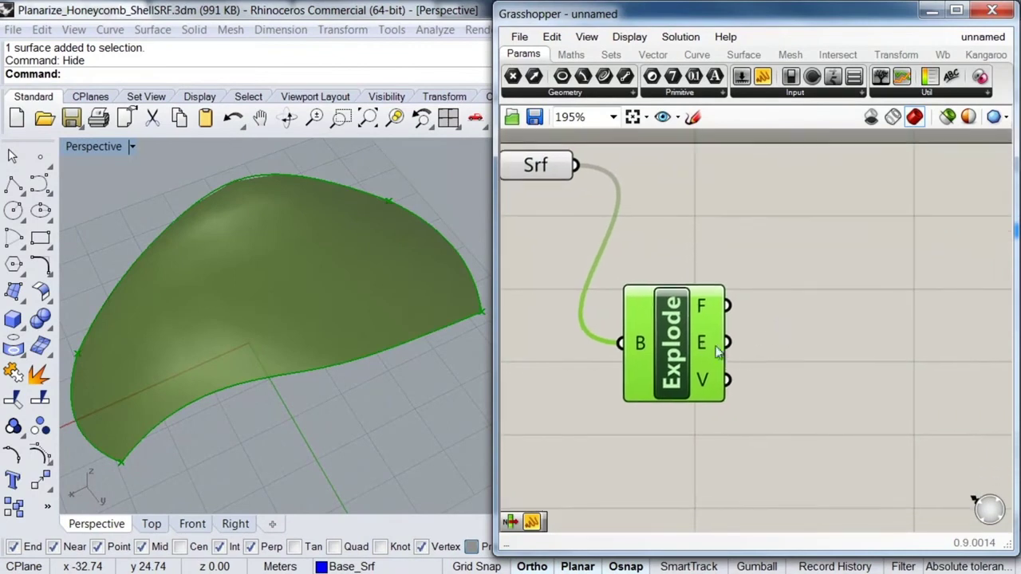
pyautogui.moveTo(702, 343)
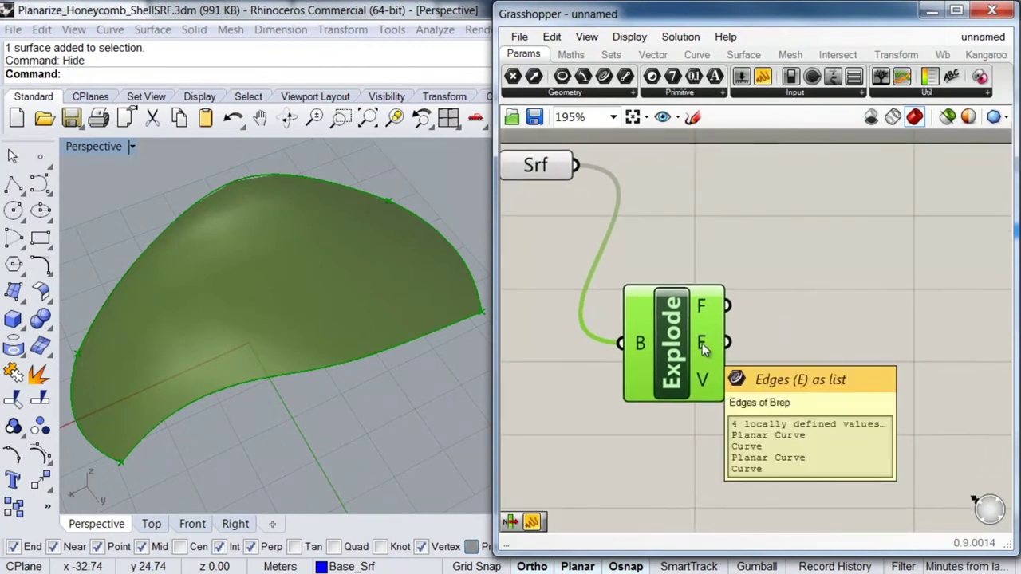
pyautogui.moveTo(535, 522); pyautogui.dragTo(878, 347)
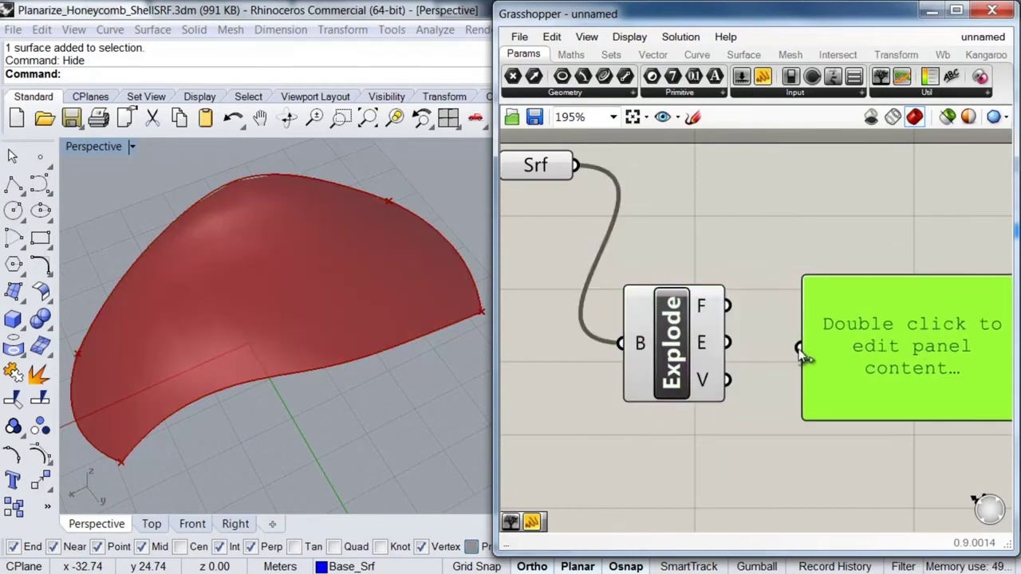
pyautogui.moveTo(800, 351); pyautogui.dragTo(727, 343)
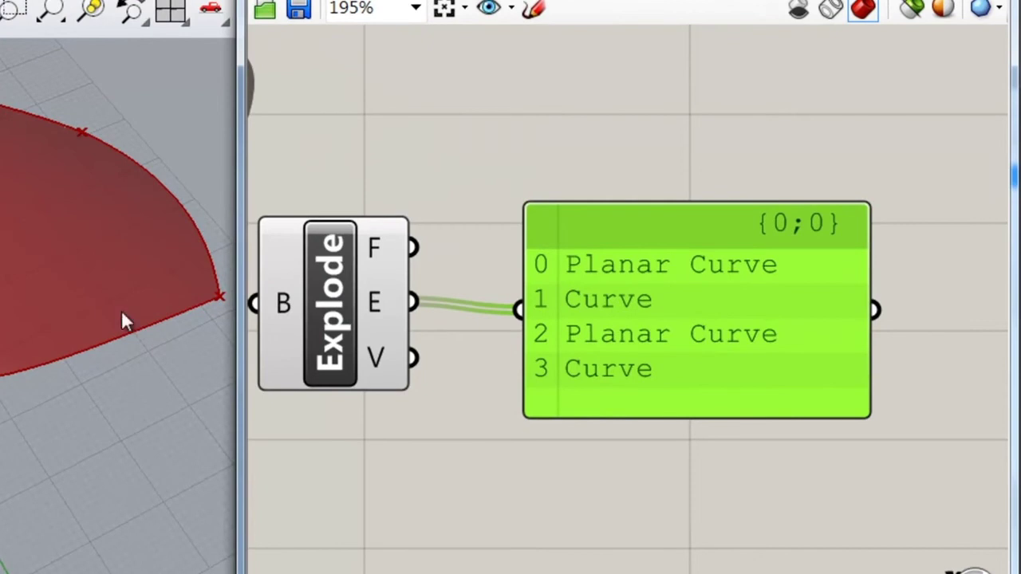
pyautogui.scroll(-3, 674, 303)
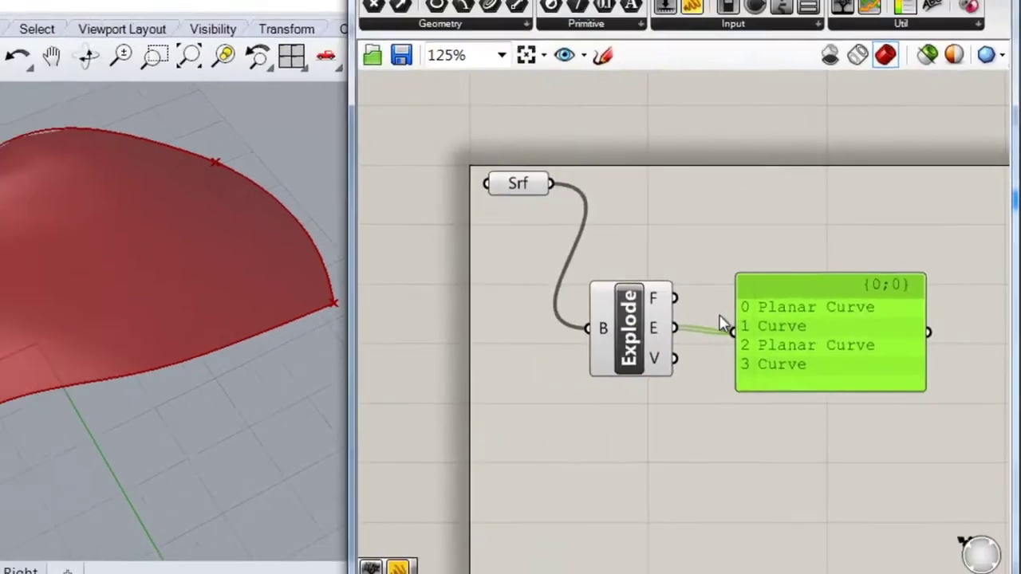
pyautogui.moveTo(778, 464); pyautogui.dragTo(585, 338)
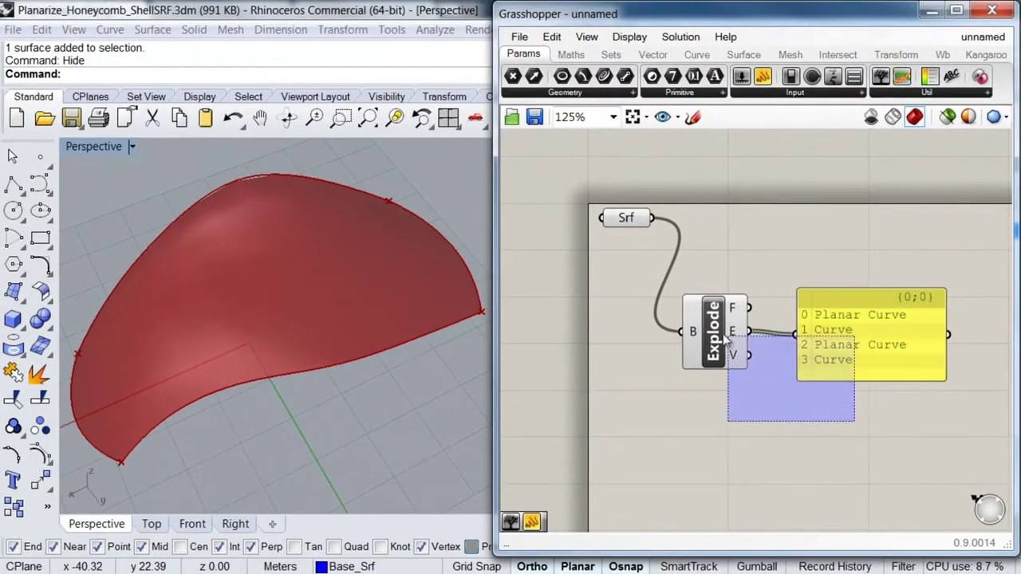
pyautogui.moveTo(728, 336); pyautogui.dragTo(747, 404)
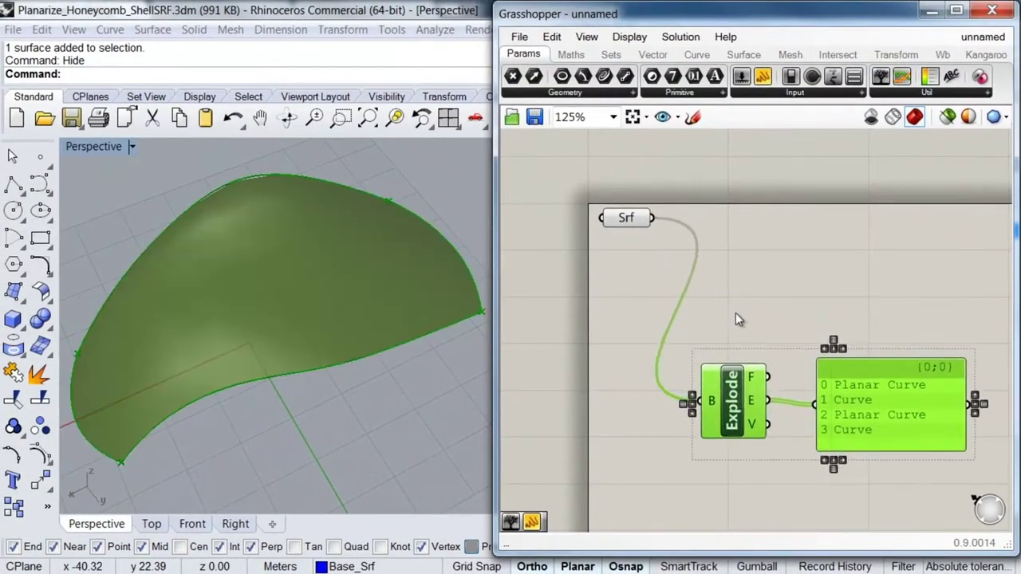
# - Add a LunchBox Hexagon Cells component and feed the Srf surface into its input
pyautogui.click(740, 310)
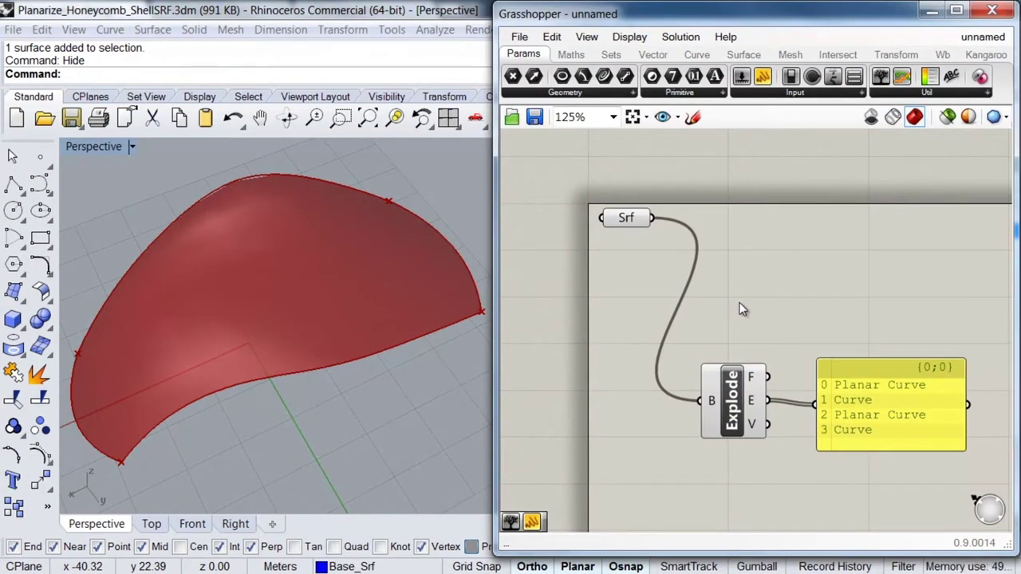
pyautogui.scroll(-3, 774, 53)
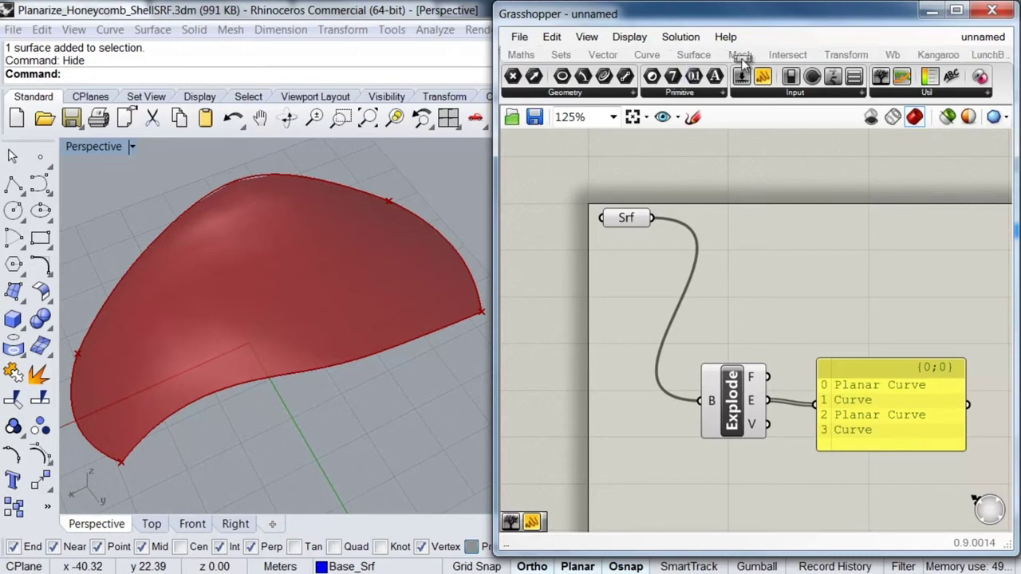
pyautogui.scroll(-2, 602, 72)
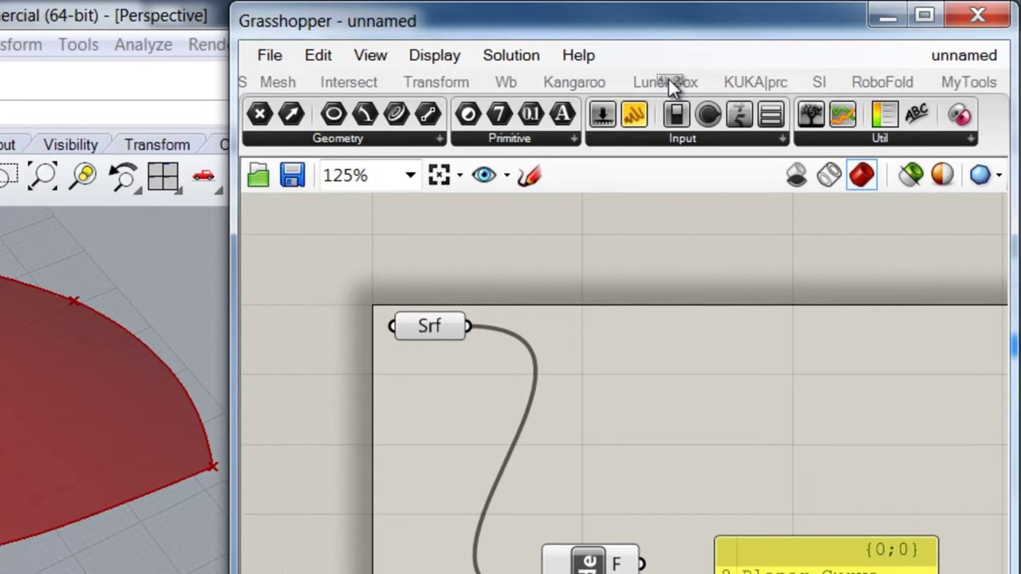
pyautogui.click(668, 81)
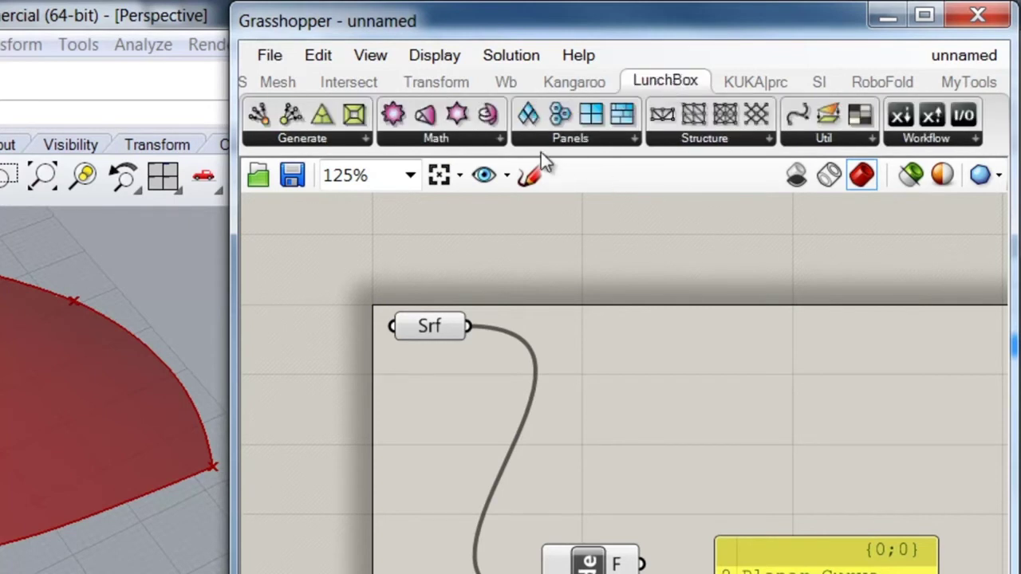
pyautogui.click(581, 142)
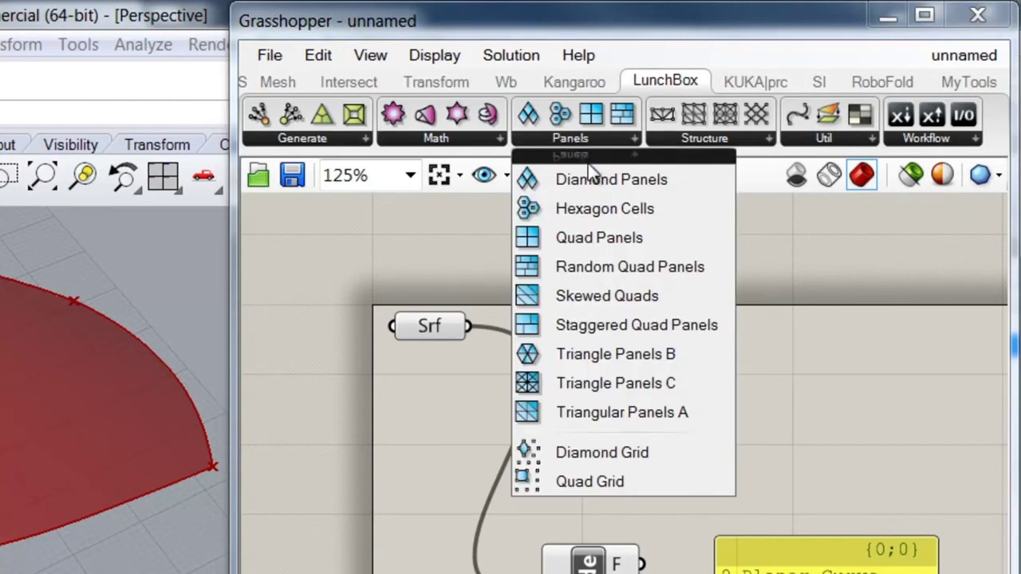
pyautogui.click(607, 206)
pyautogui.click(670, 307)
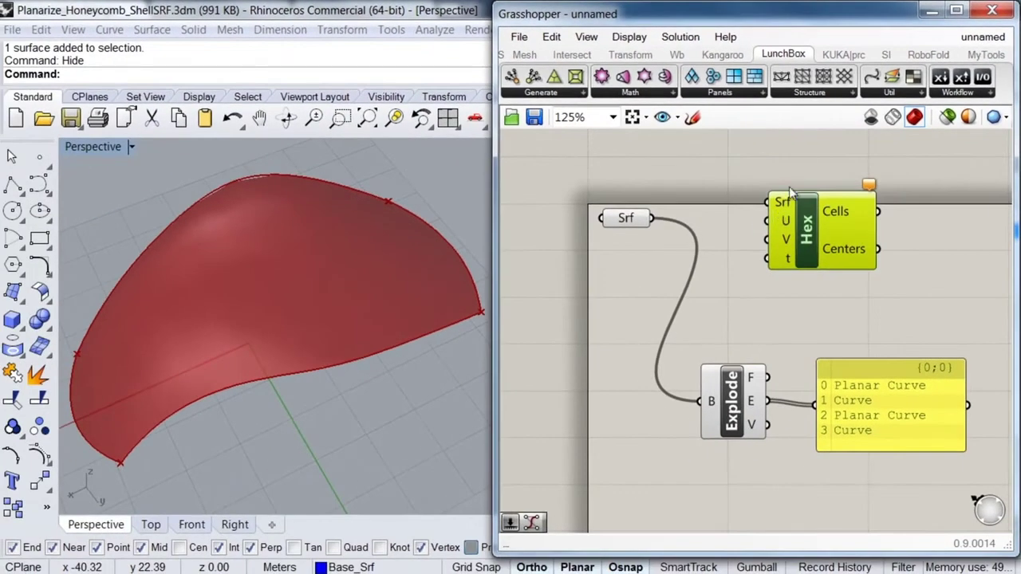
pyautogui.moveTo(767, 203); pyautogui.dragTo(654, 229)
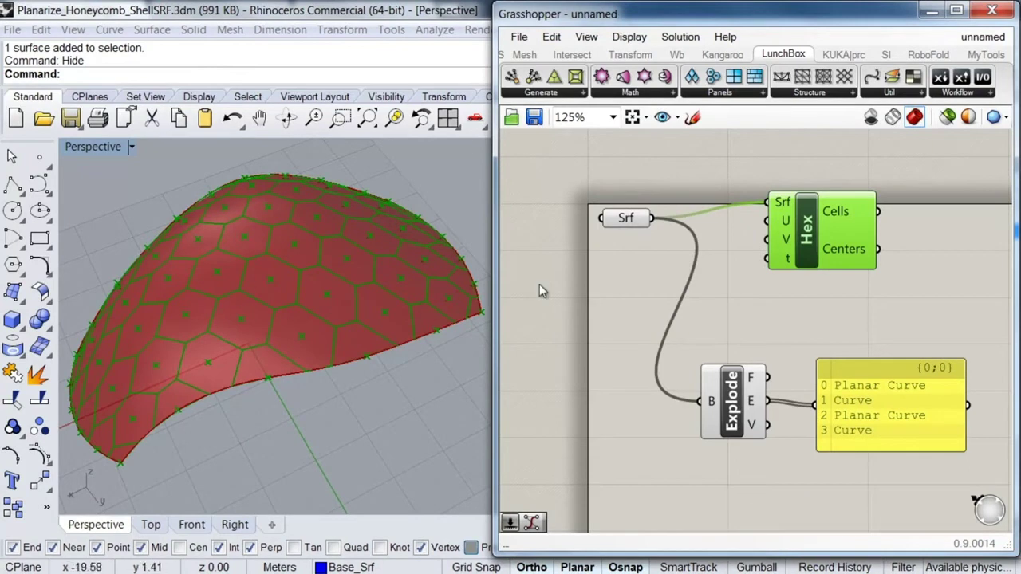
pyautogui.moveTo(811, 230); pyautogui.dragTo(847, 231)
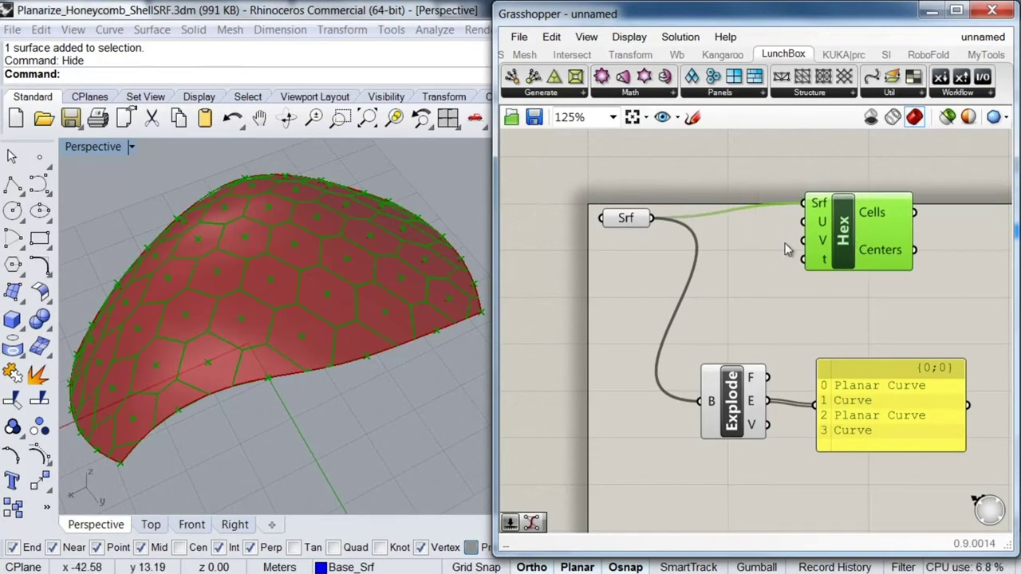
# - Create number sliders with range 0<15<20 and wire them into the Hex U and V inputs
pyautogui.doubleClick(683, 187)
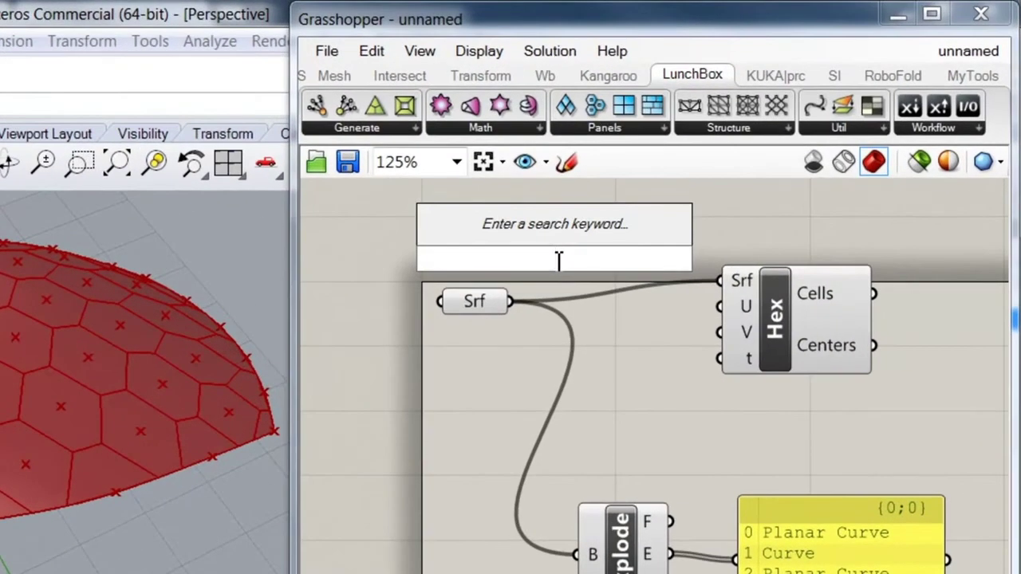
pyautogui.write('0')
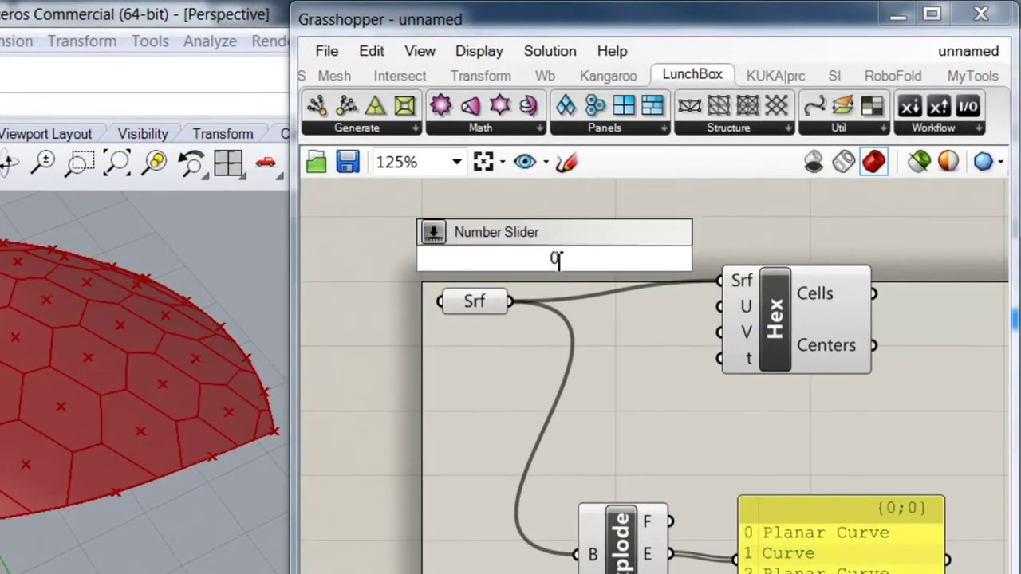
pyautogui.write('0')
pyautogui.write('15<20')
pyautogui.press('Return')
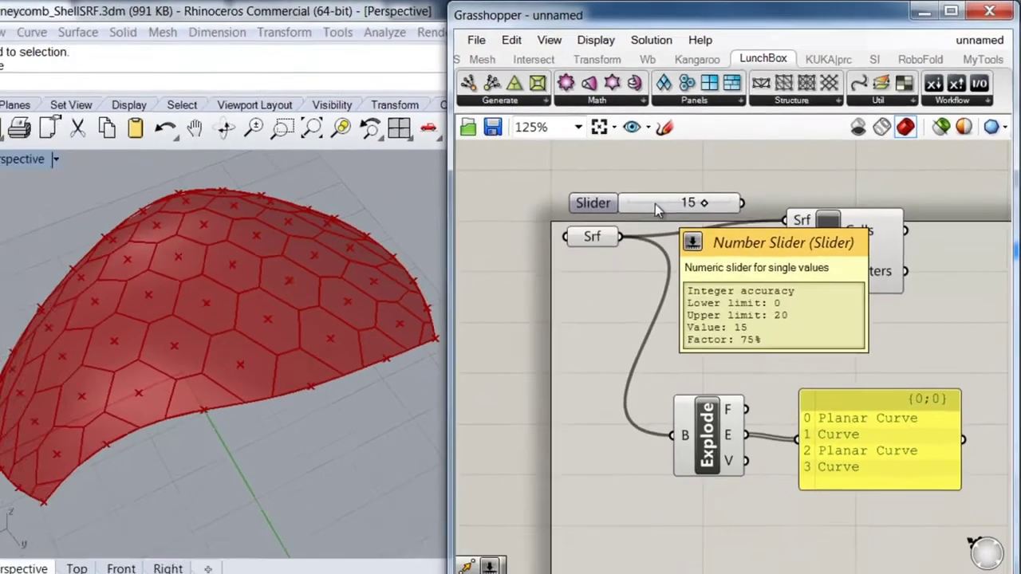
pyautogui.moveTo(638, 185); pyautogui.dragTo(640, 273)
pyautogui.moveTo(632, 169); pyautogui.dragTo(634, 243)
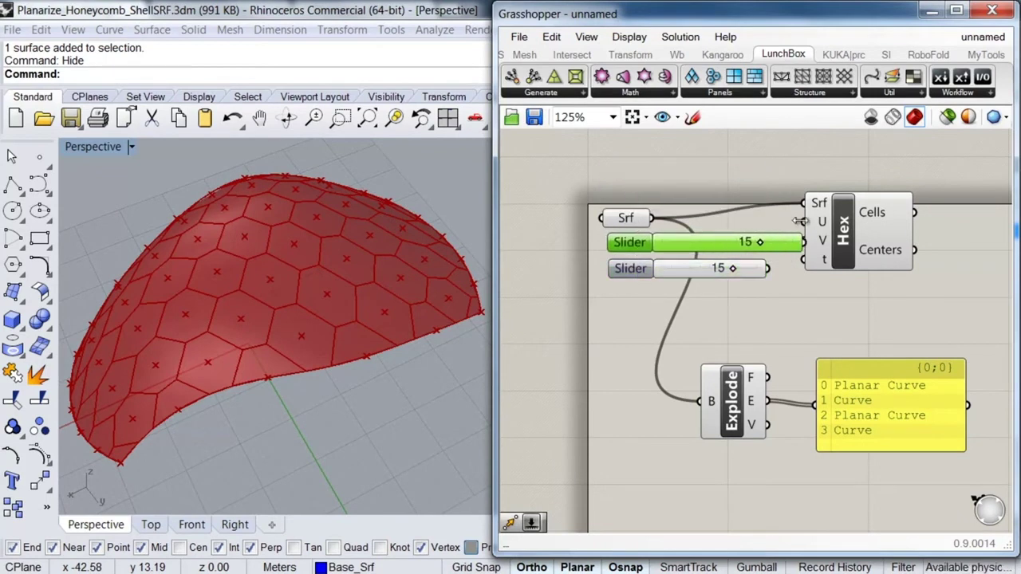
pyautogui.moveTo(765, 243); pyautogui.dragTo(768, 269)
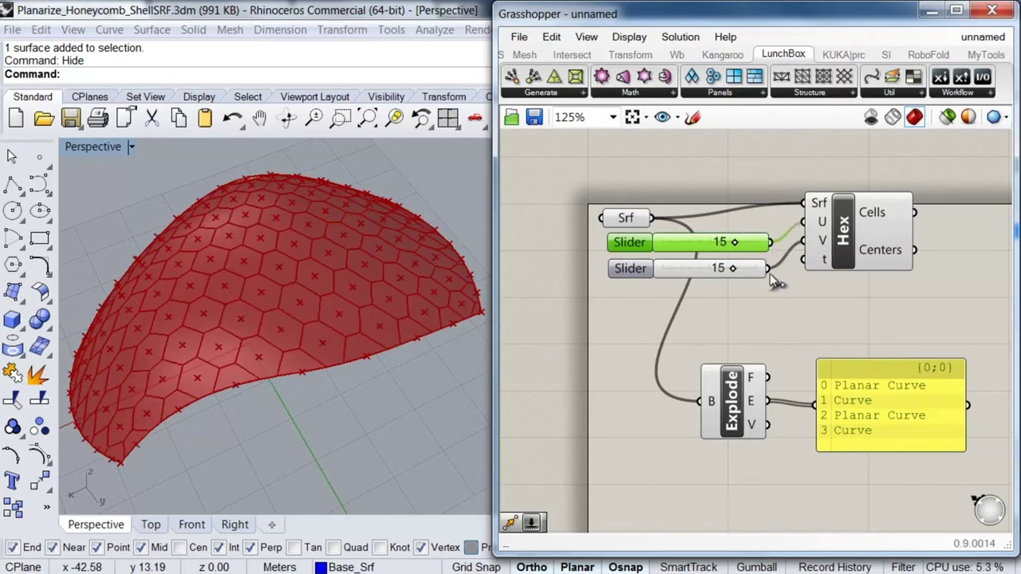
pyautogui.moveTo(847, 243); pyautogui.dragTo(869, 241)
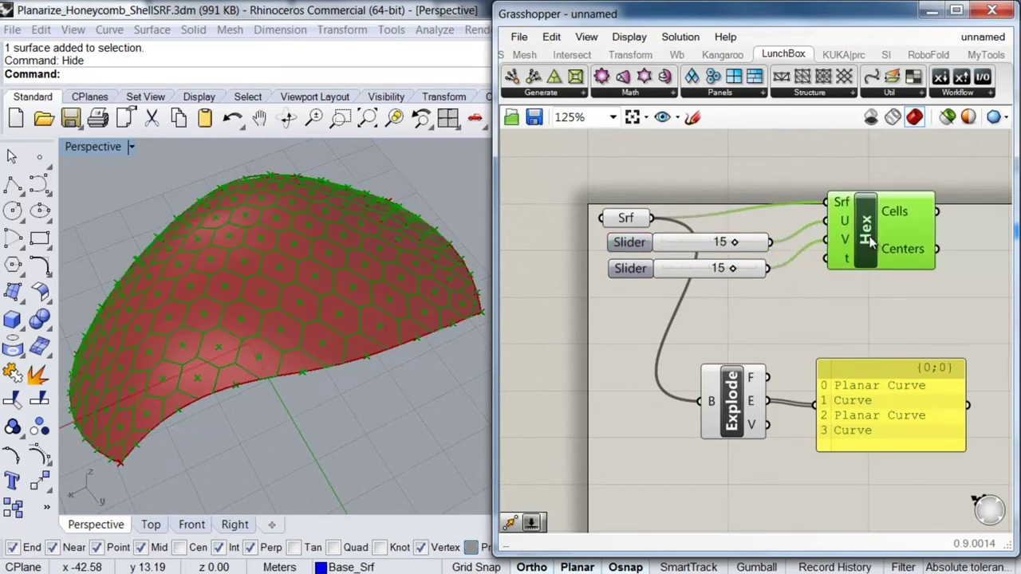
# - Set the sliders to 14 and 18 to densify the honeycomb on the dome
pyautogui.moveTo(735, 245); pyautogui.dragTo(749, 271)
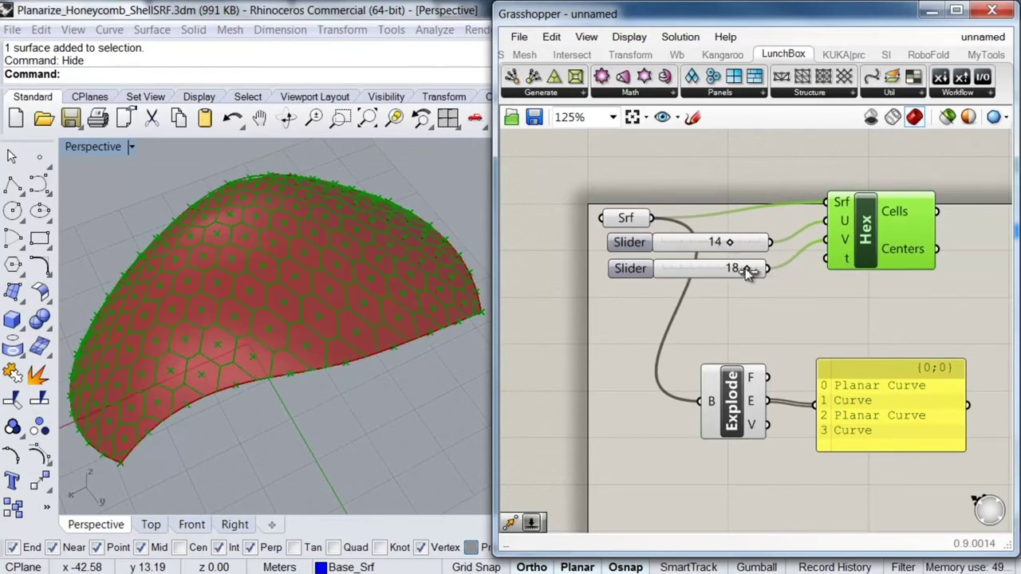
pyautogui.click(671, 354)
pyautogui.moveTo(313, 357); pyautogui.dragTo(348, 335, button='right')
pyautogui.moveTo(360, 389)
pyautogui.mouseDown(button='right')
pyautogui.moveTo(342, 386)
pyautogui.moveTo(375, 359)
pyautogui.moveTo(364, 369)
pyautogui.mouseUp(button='right')
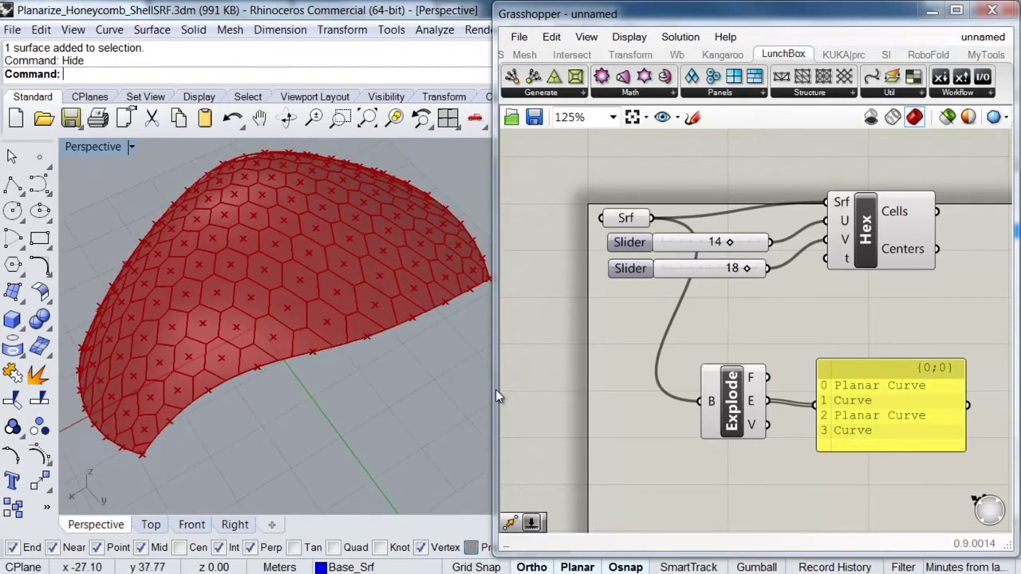
pyautogui.moveTo(886, 324); pyautogui.dragTo(742, 324, button='right')
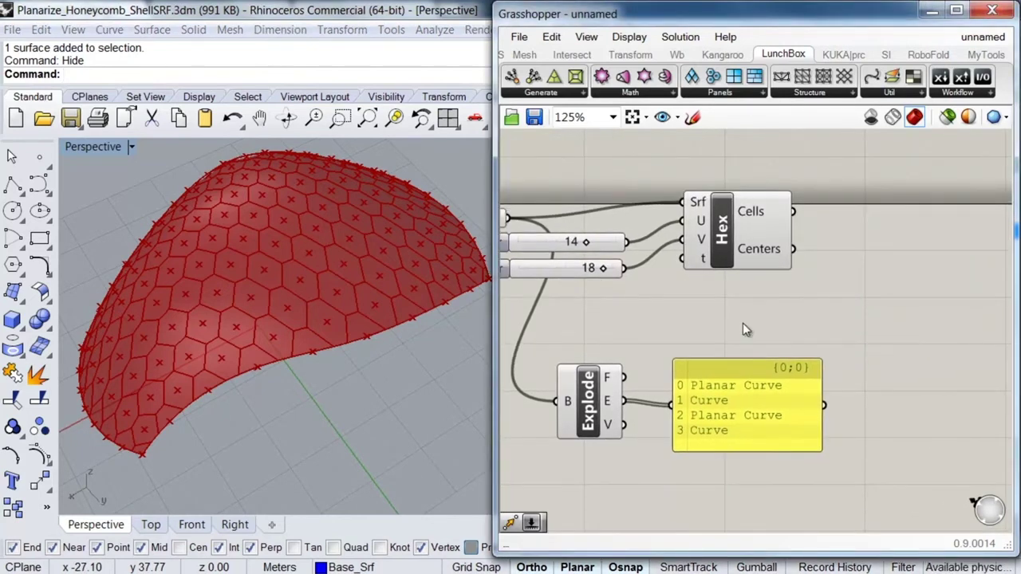
pyautogui.scroll(-1, 743, 323)
# - Move the Explode component and its panel to the right
pyautogui.moveTo(742, 323); pyautogui.dragTo(775, 334, button='right')
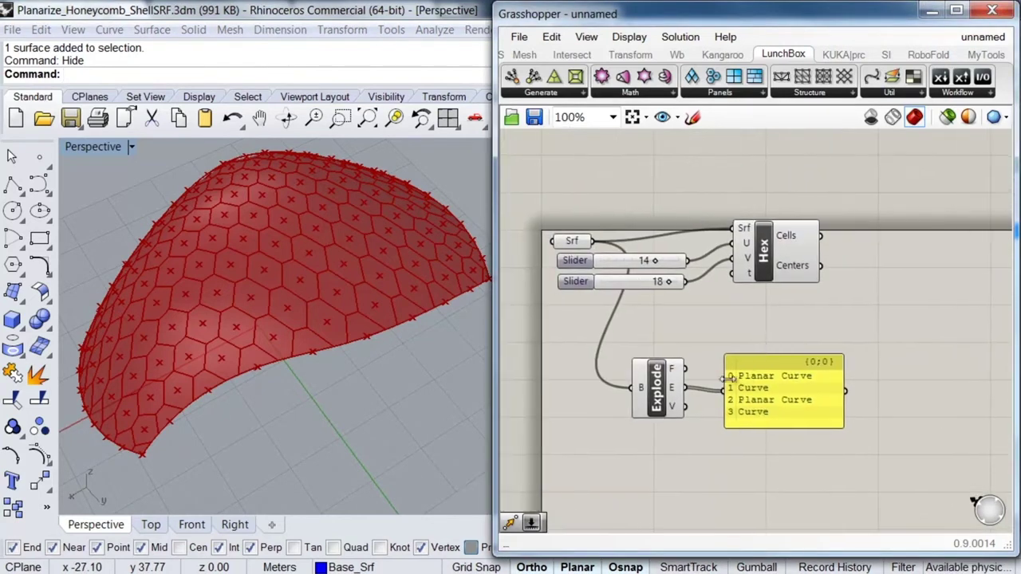
pyautogui.moveTo(771, 458); pyautogui.dragTo(648, 383)
pyautogui.moveTo(657, 390); pyautogui.dragTo(746, 400)
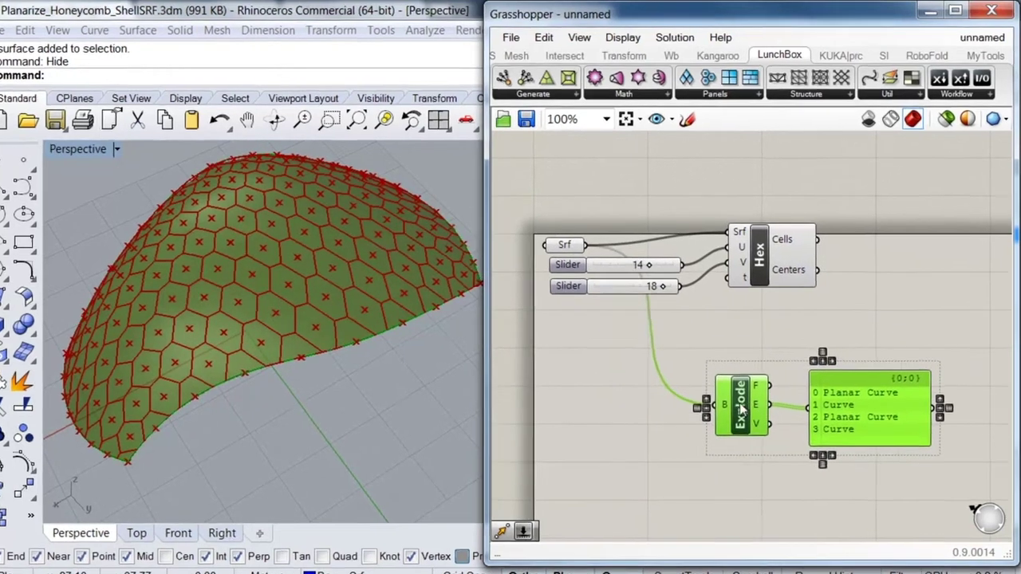
pyautogui.click(789, 335)
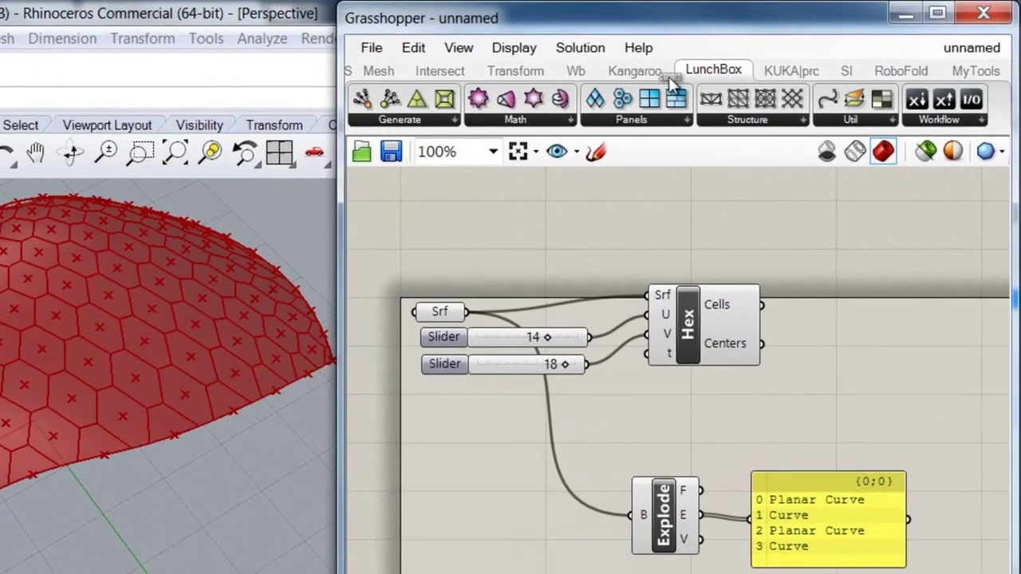
# - Place a Kangaroo SpringsFromLine force component on the canvas
pyautogui.click(642, 69)
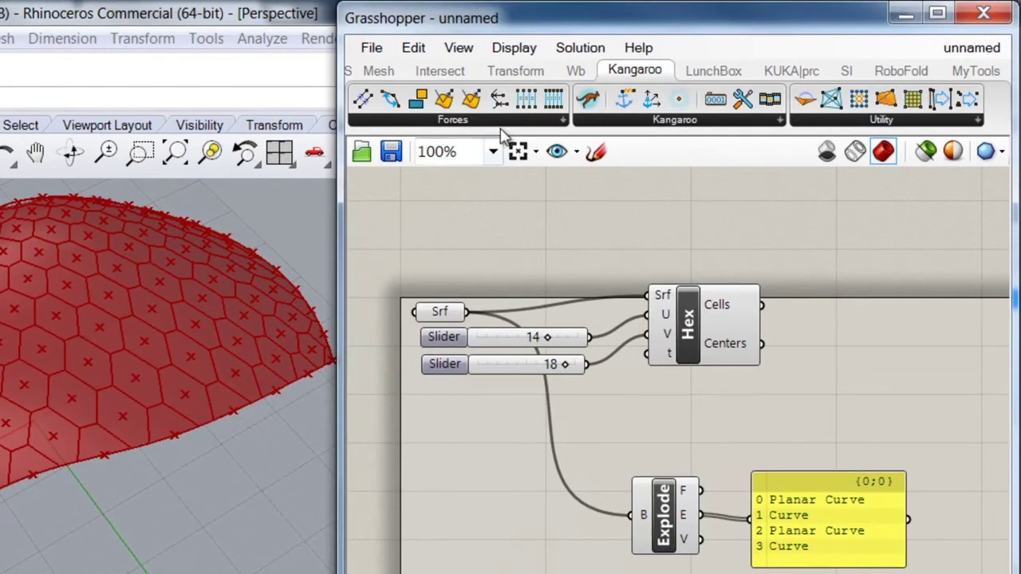
pyautogui.click(452, 121)
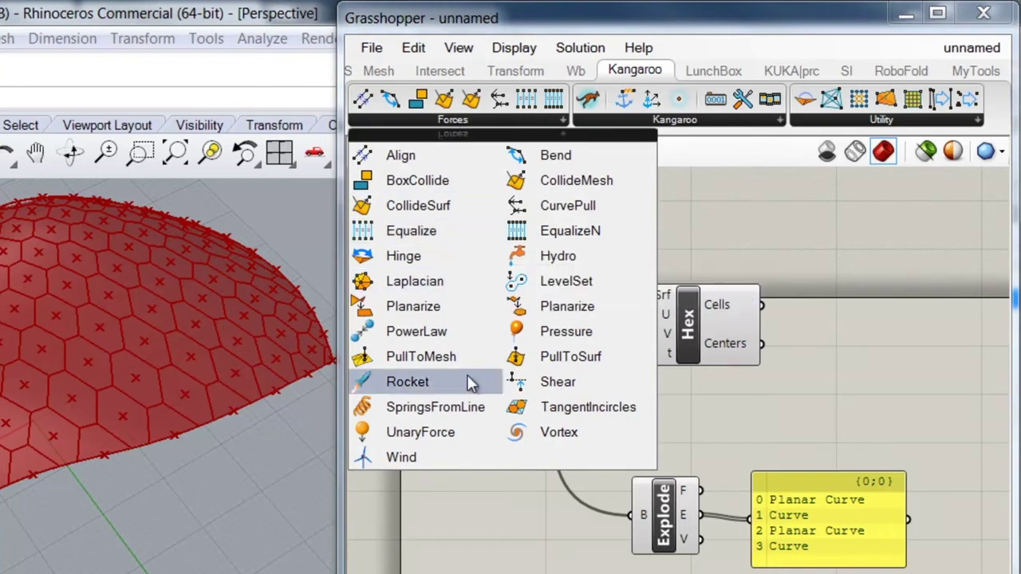
pyautogui.click(427, 411)
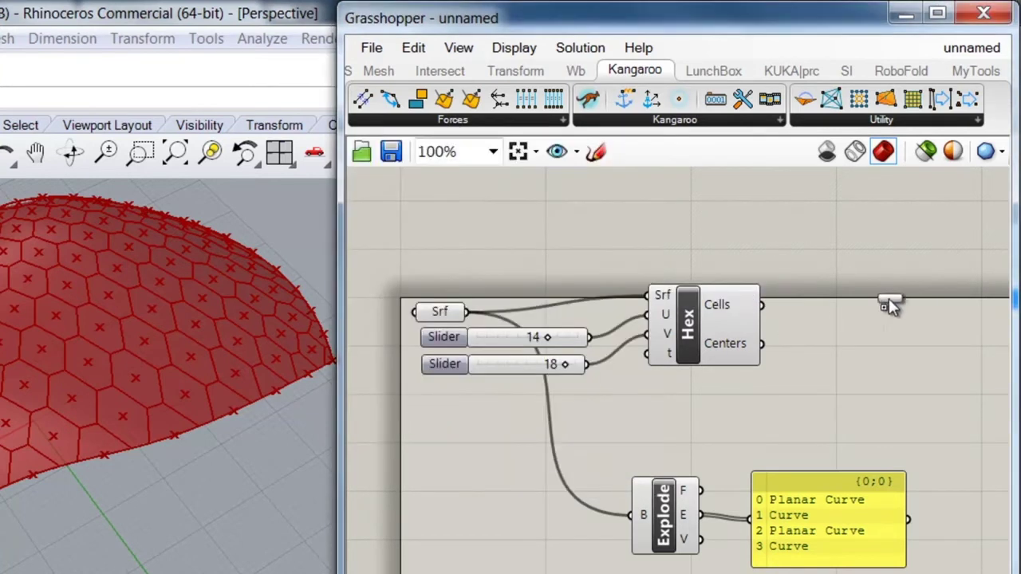
pyautogui.click(957, 321)
pyautogui.moveTo(931, 371); pyautogui.dragTo(500, 363, button='right')
pyautogui.moveTo(501, 363); pyautogui.dragTo(668, 332)
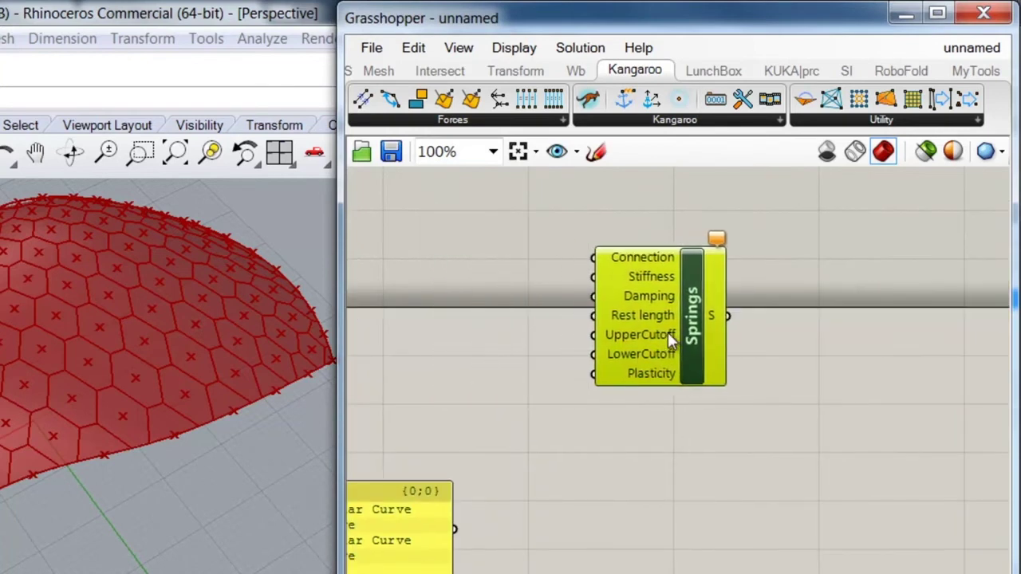
pyautogui.moveTo(520, 335); pyautogui.dragTo(643, 357, button='right')
# - Add a Kangaroo Planarize force component beneath Springs
pyautogui.click(487, 119)
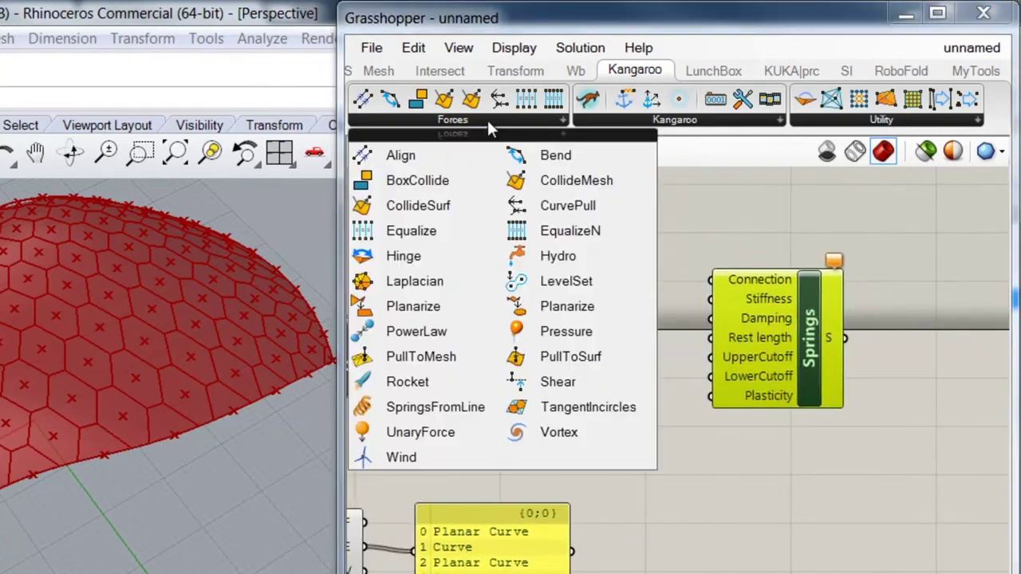
pyautogui.click(581, 315)
pyautogui.click(790, 493)
pyautogui.moveTo(749, 340); pyautogui.dragTo(766, 262)
pyautogui.moveTo(805, 476); pyautogui.dragTo(799, 384)
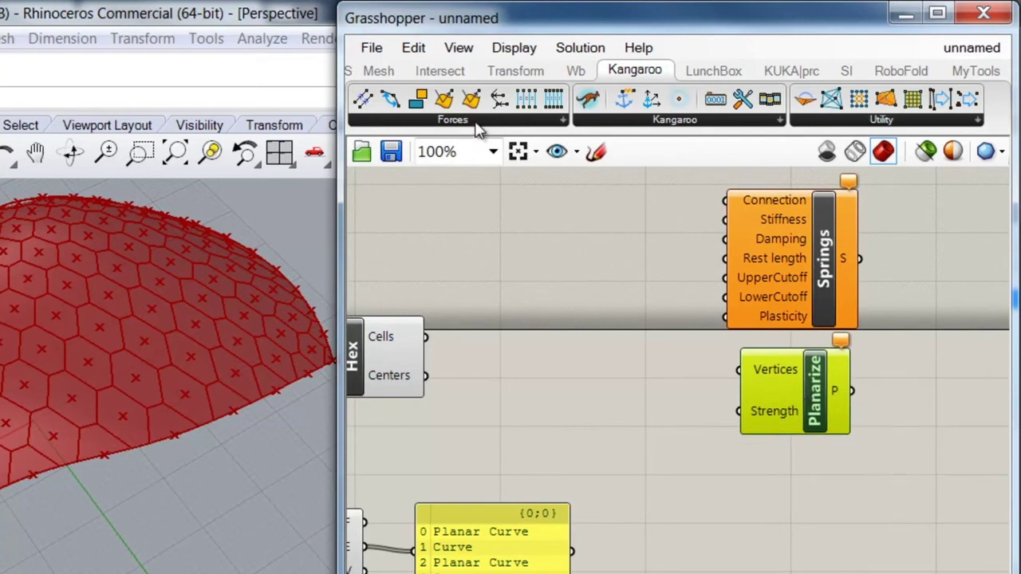
# - Add a Kangaroo CurvePull force component below Planarize
pyautogui.click(563, 119)
pyautogui.click(520, 205)
pyautogui.click(786, 516)
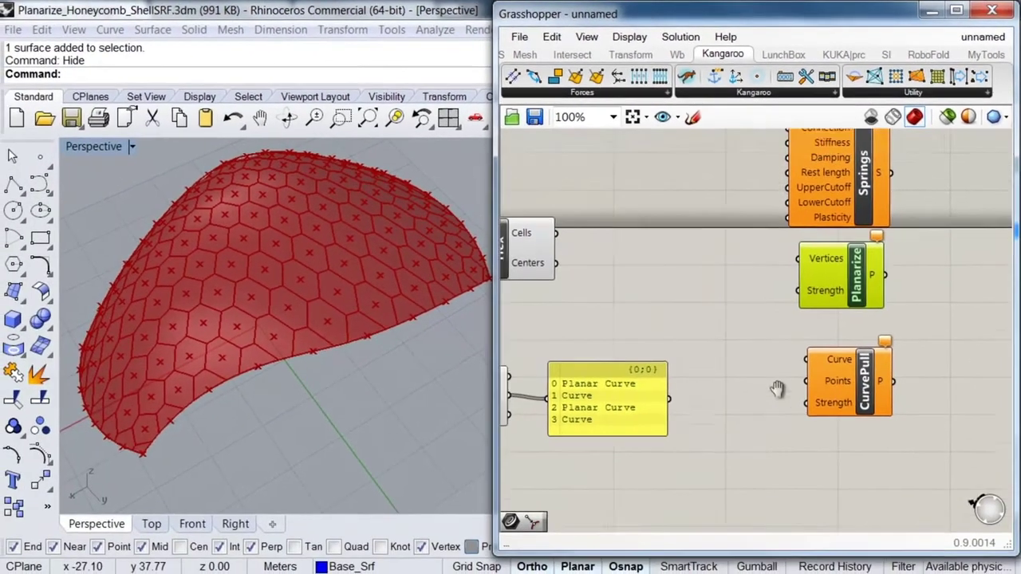
pyautogui.moveTo(792, 561); pyautogui.dragTo(779, 491, button='right')
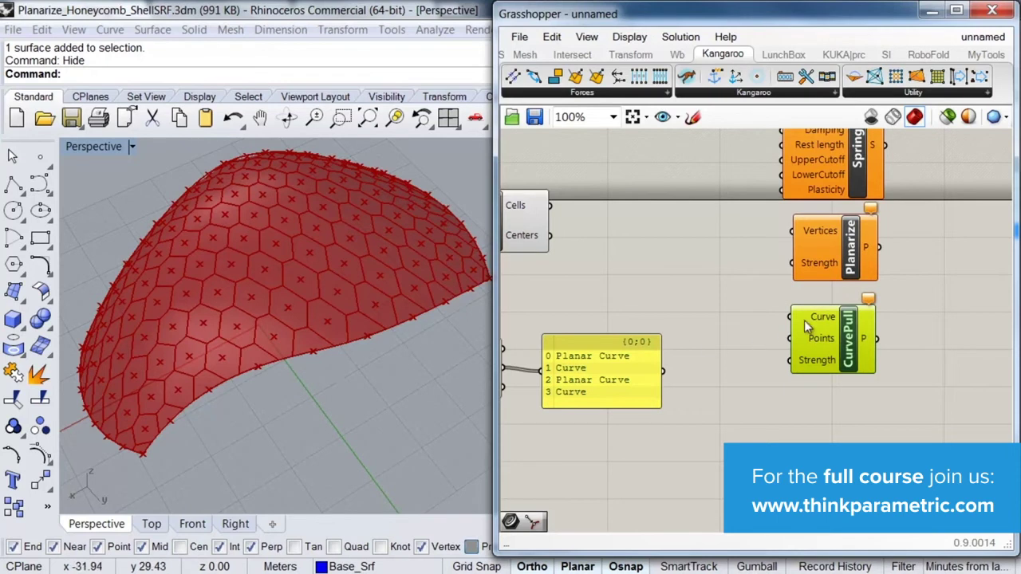
pyautogui.moveTo(732, 344); pyautogui.dragTo(830, 328, button='right')
pyautogui.scroll(-1, 830, 328)
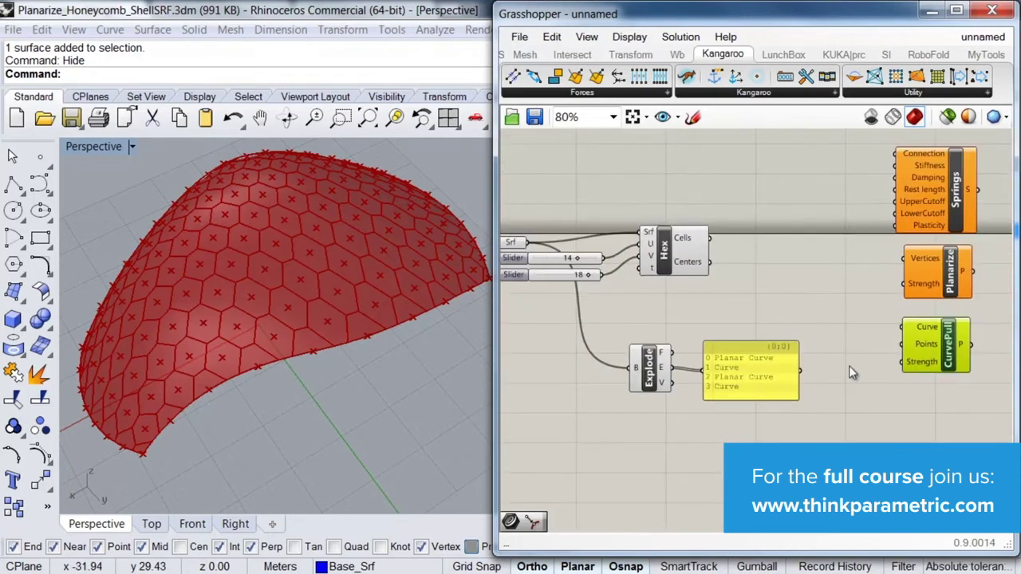
# - Move Springs, Planarize and CurvePull together down-right of the hex definition
pyautogui.moveTo(968, 443); pyautogui.dragTo(896, 191)
pyautogui.moveTo(929, 237); pyautogui.dragTo(952, 297)
pyautogui.click(875, 284)
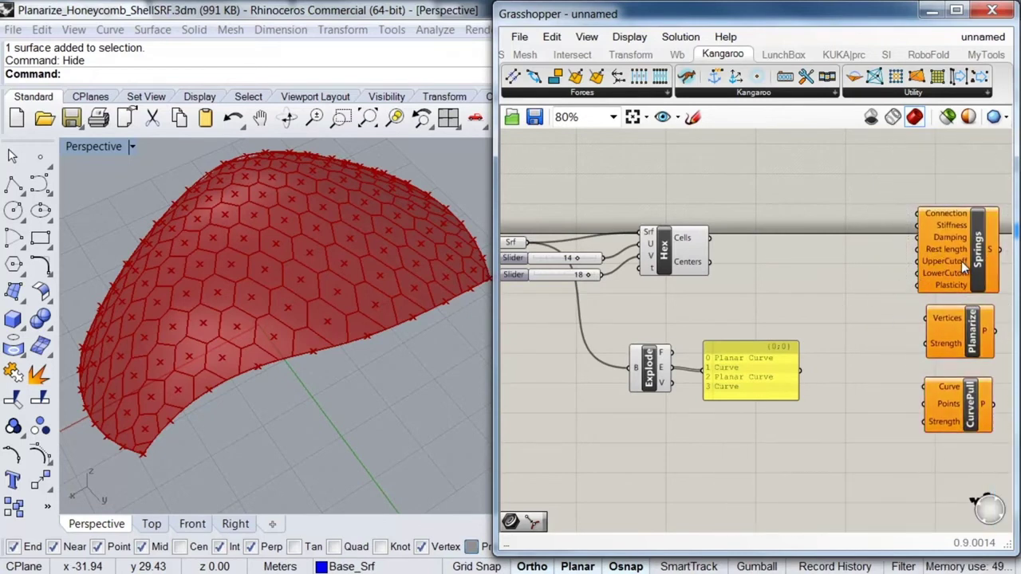
pyautogui.moveTo(813, 292); pyautogui.dragTo(802, 296, button='right')
pyautogui.scroll(2, 713, 279)
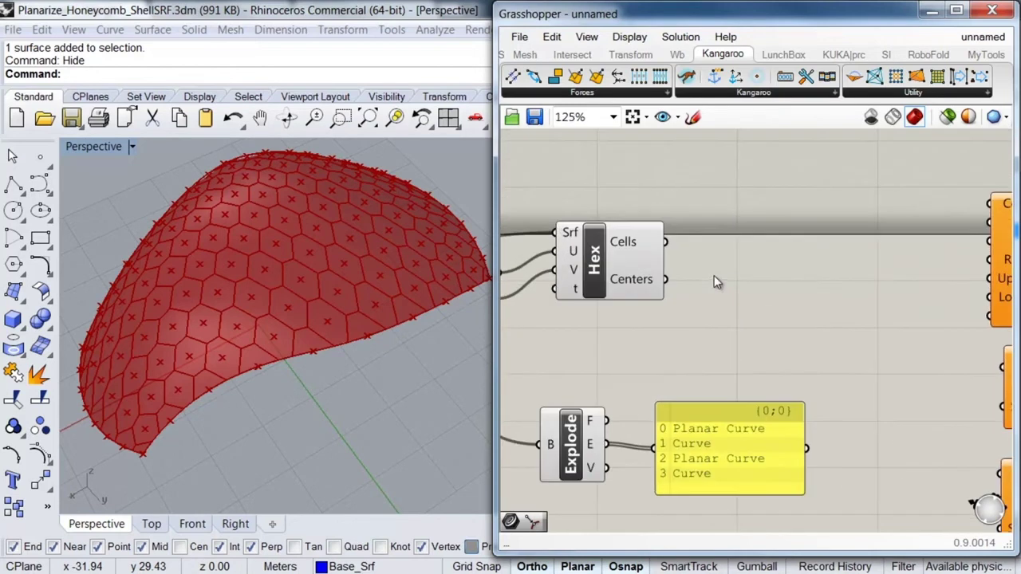
pyautogui.moveTo(705, 288); pyautogui.dragTo(642, 291, button='right')
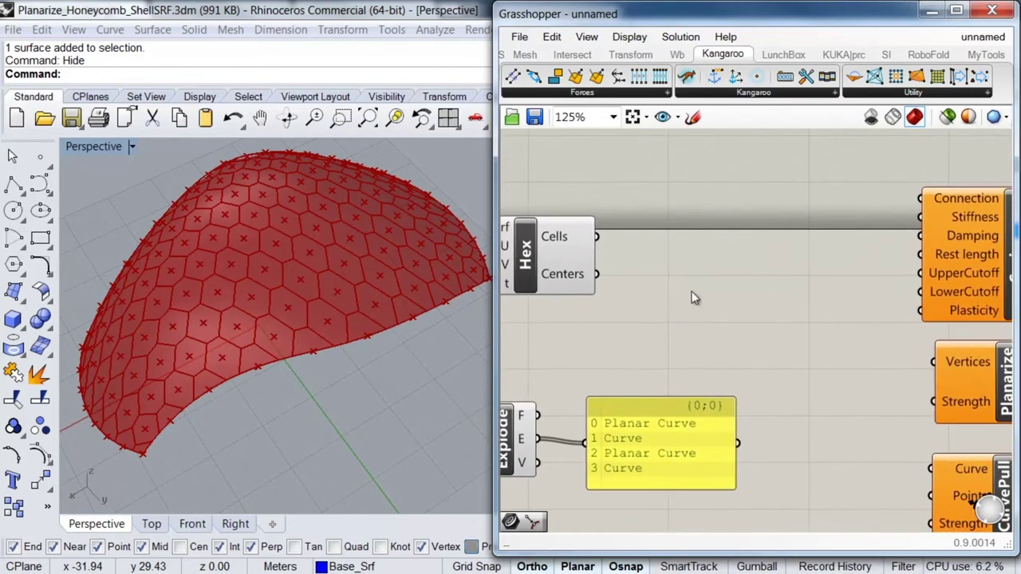
# - Add a Curve parameter via the 'cur' search and feed it the Hex Cells output
pyautogui.doubleClick(691, 291)
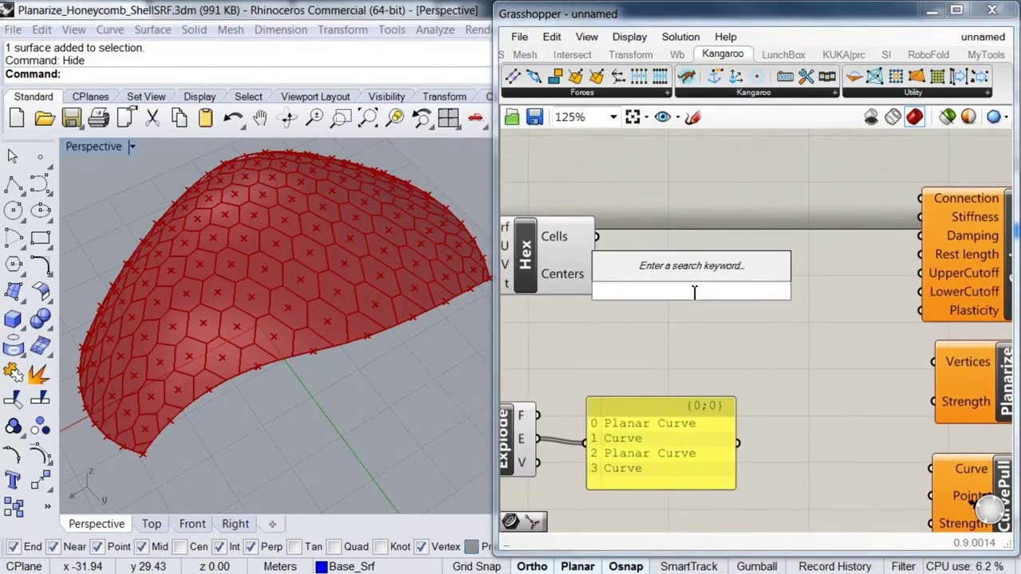
pyautogui.write('cur')
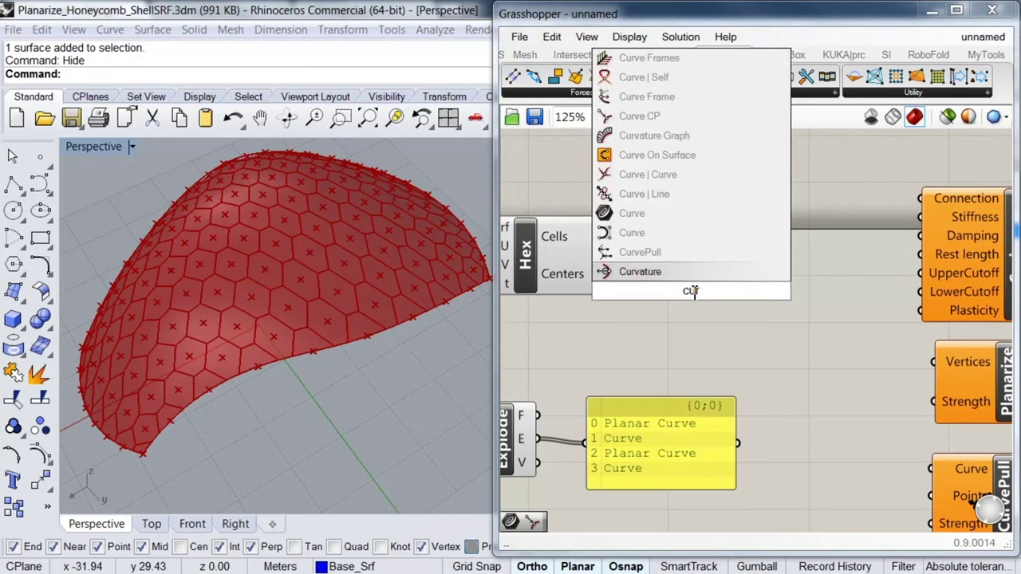
pyautogui.click(630, 213)
pyautogui.moveTo(667, 291); pyautogui.dragTo(597, 236)
pyautogui.moveTo(690, 300); pyautogui.dragTo(676, 236)
# - Turn off preview for the Srf, sliders, Hex and Explode components
pyautogui.scroll(4, 312, 319)
pyautogui.moveTo(603, 326); pyautogui.dragTo(803, 312, button='right')
pyautogui.scroll(-3, 790, 263)
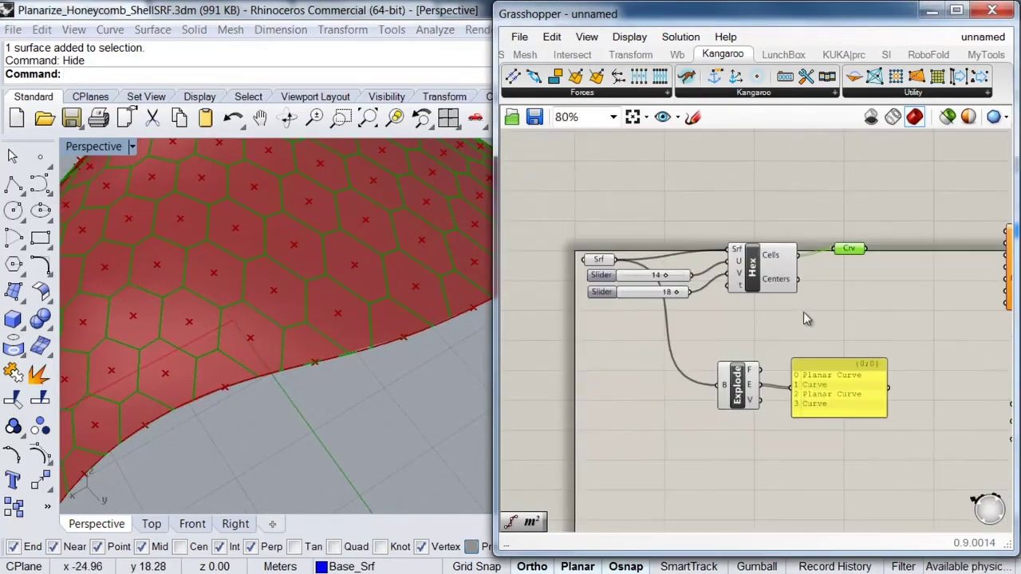
pyautogui.moveTo(777, 201)
pyautogui.mouseDown()
pyautogui.moveTo(638, 413)
pyautogui.moveTo(581, 420)
pyautogui.mouseUp()
pyautogui.middleClick(581, 420)
pyautogui.click(630, 375)
pyautogui.click(820, 315)
# - Select the Crv parameter and inspect individual hexagon cell curves in the viewport
pyautogui.scroll(5, 819, 315)
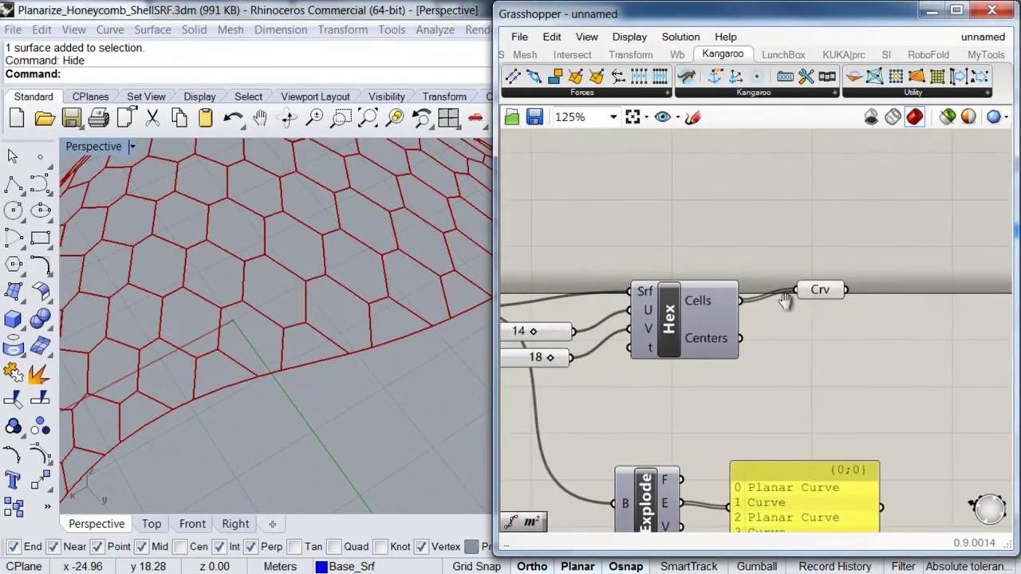
pyautogui.scroll(1, 777, 292)
pyautogui.click(782, 273)
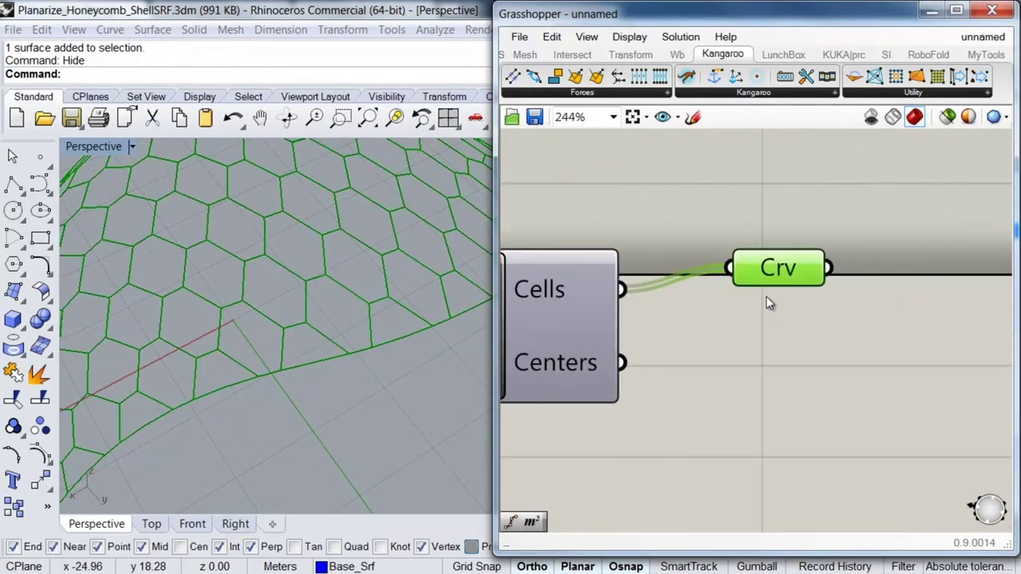
pyautogui.middleClick(766, 295)
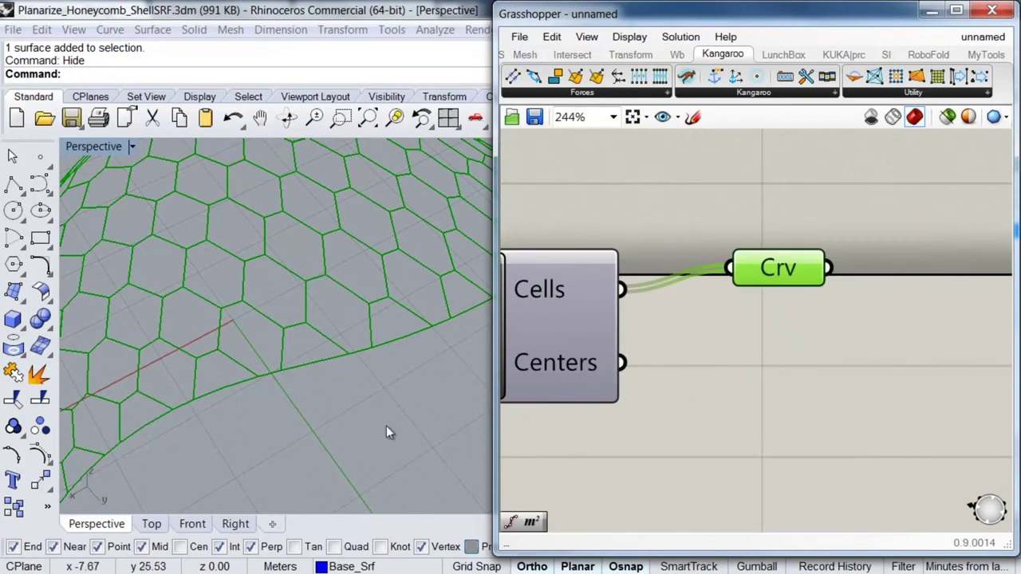
pyautogui.click(314, 279)
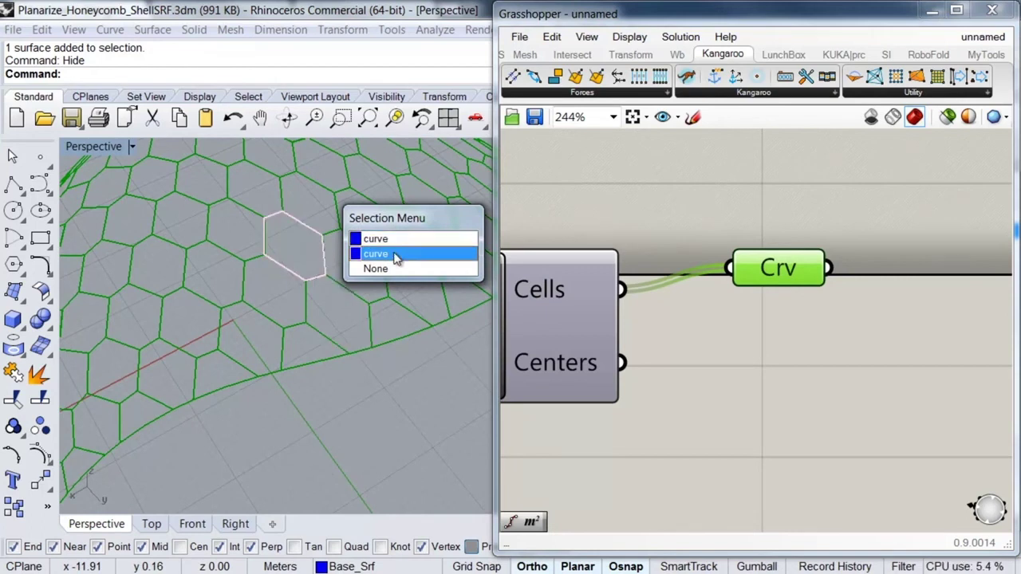
pyautogui.scroll(3, 310, 277)
pyautogui.scroll(2, 311, 277)
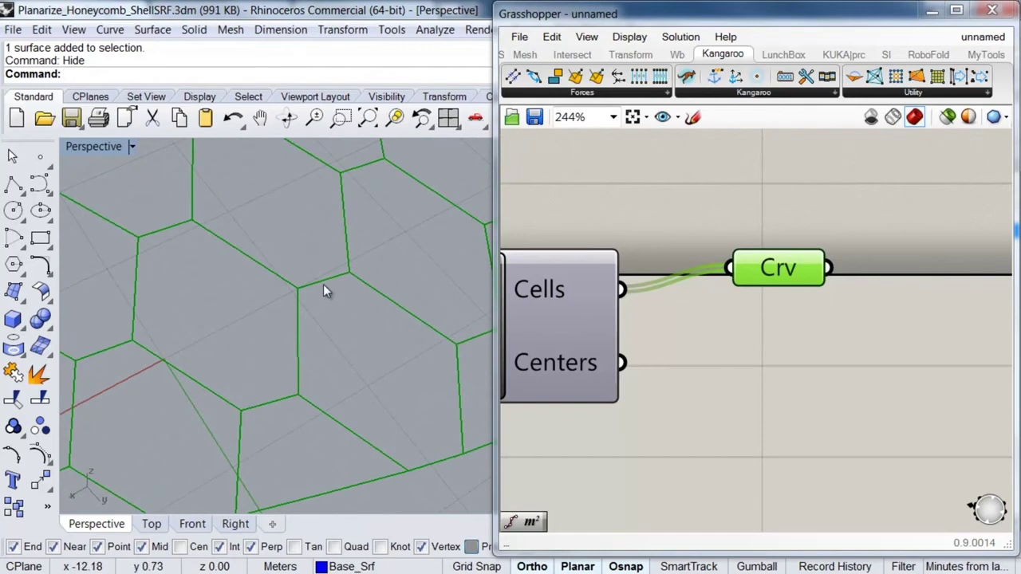
pyautogui.click(323, 286)
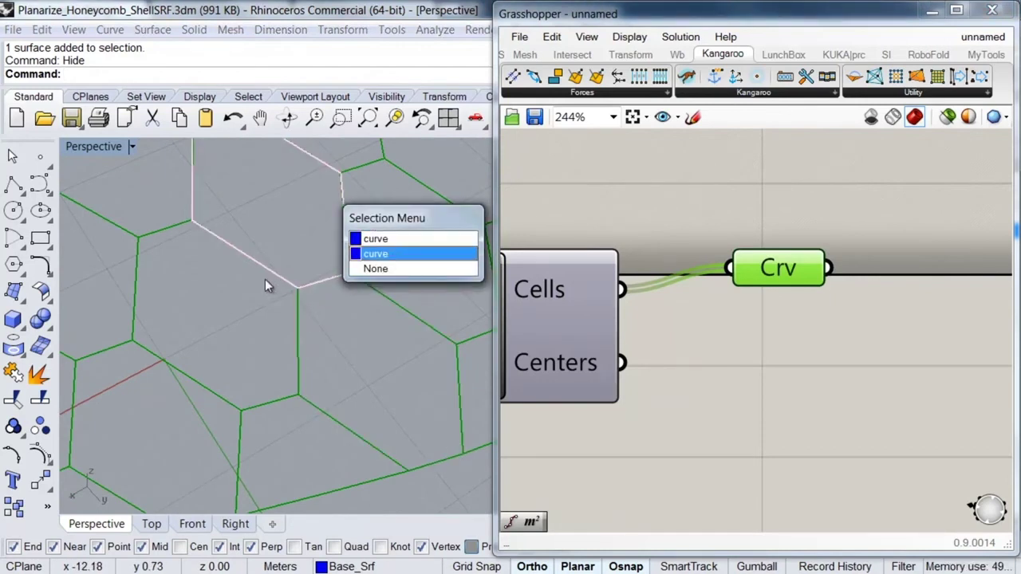
# - Select none in Rhino and undo the baked curves with Ctrl+Z
pyautogui.click(389, 269)
pyautogui.moveTo(685, 347); pyautogui.dragTo(704, 340, button='right')
pyautogui.scroll(-3, 704, 340)
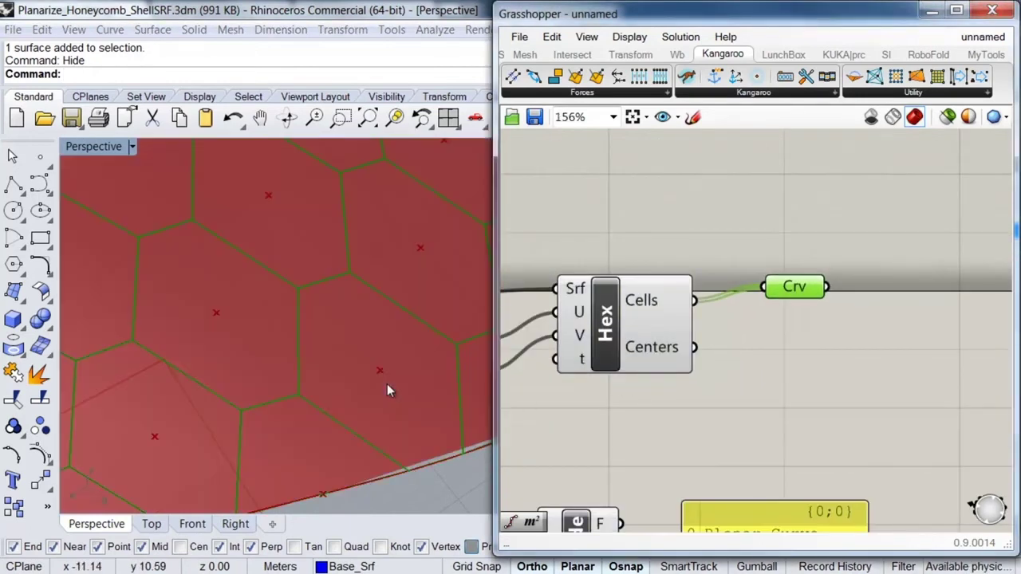
pyautogui.hotkey('ctrl', 'z')
pyautogui.scroll(-2, 746, 366)
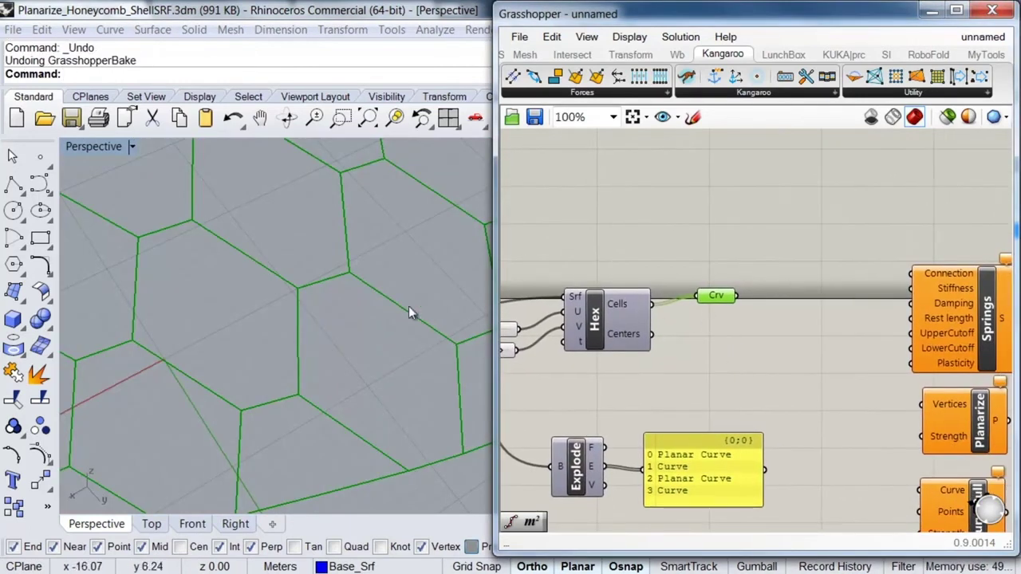
# - Add an Explode component via 'explo', feed it the Crv hexagon cells, and align it beside Crv
pyautogui.doubleClick(751, 270)
pyautogui.write('ex')
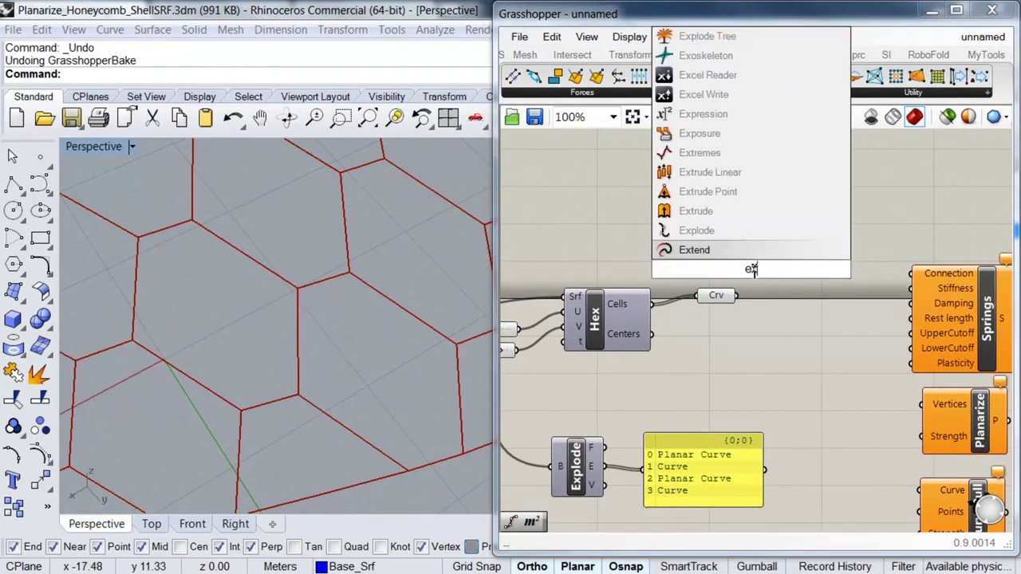
pyautogui.write('plo')
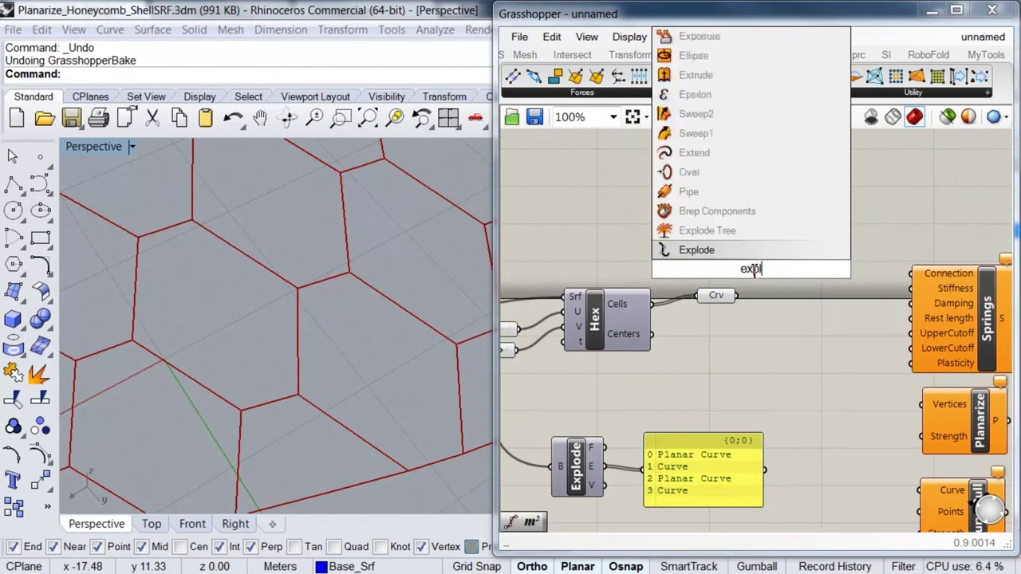
pyautogui.press('Return')
pyautogui.moveTo(746, 275); pyautogui.dragTo(735, 295)
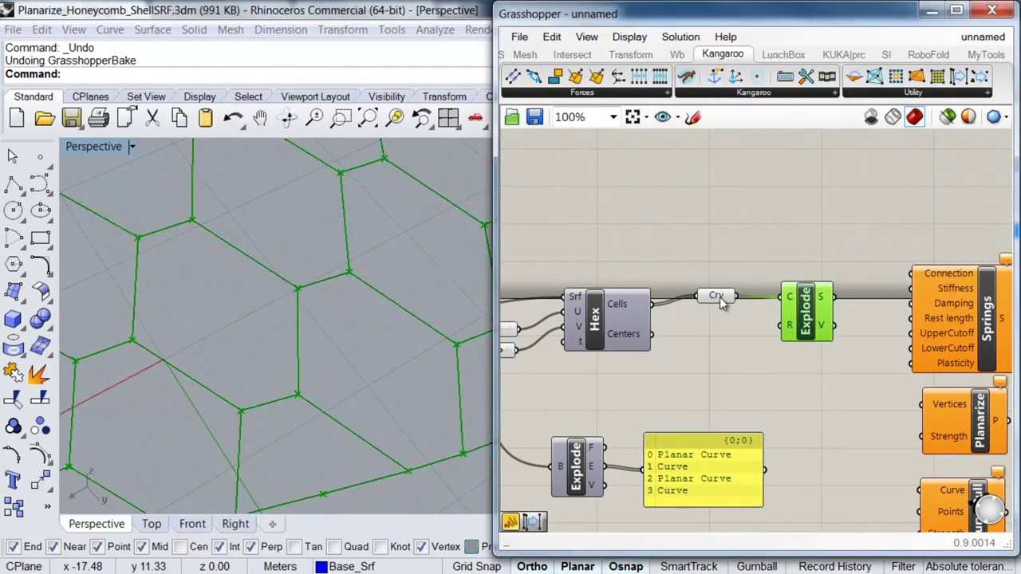
pyautogui.click(722, 297)
pyautogui.moveTo(807, 322); pyautogui.dragTo(780, 324)
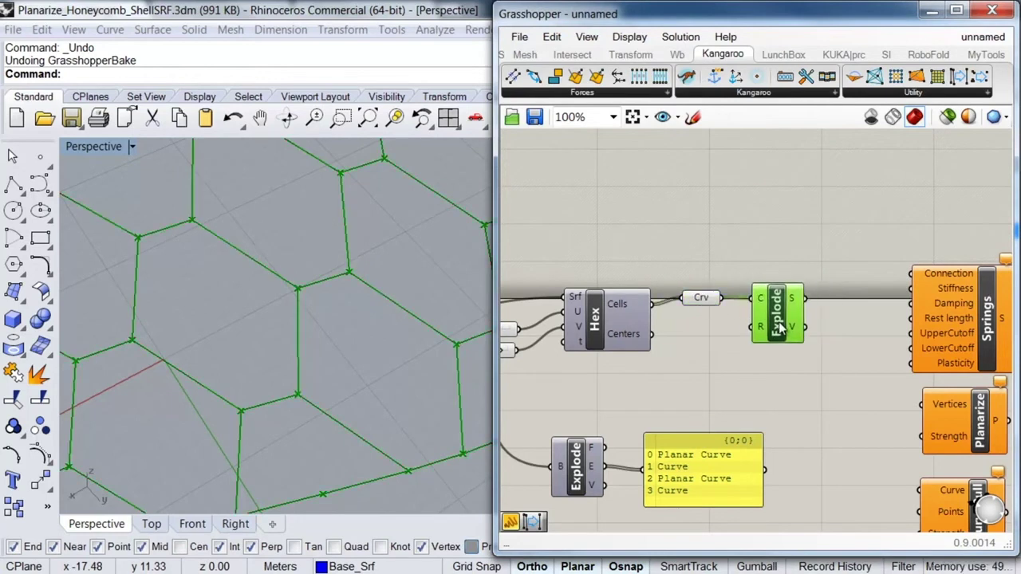
pyautogui.click(717, 255)
pyautogui.middleClick(684, 298)
pyautogui.moveTo(862, 347); pyautogui.dragTo(750, 319, button='right')
pyautogui.moveTo(669, 293); pyautogui.dragTo(658, 285)
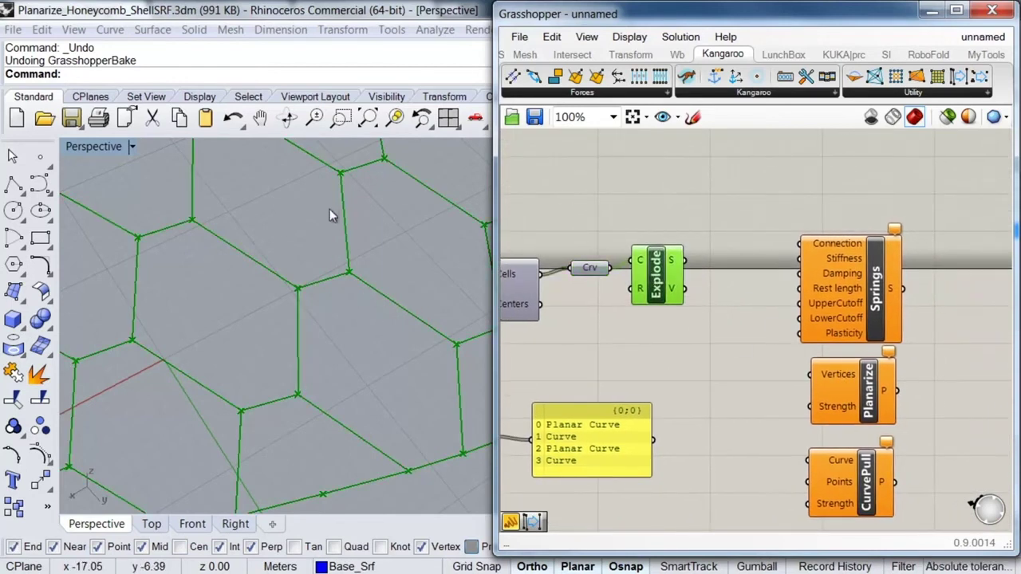
# - Add a Panel and shift the Springs, Planarize and CurvePull forces aside to make room
pyautogui.click(727, 235)
pyautogui.doubleClick(726, 235)
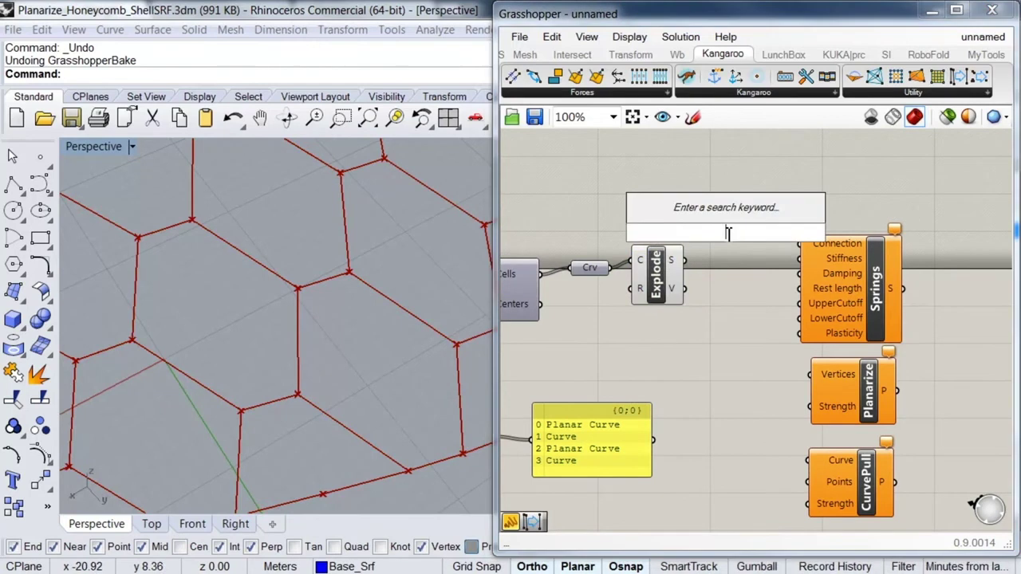
pyautogui.write('panel')
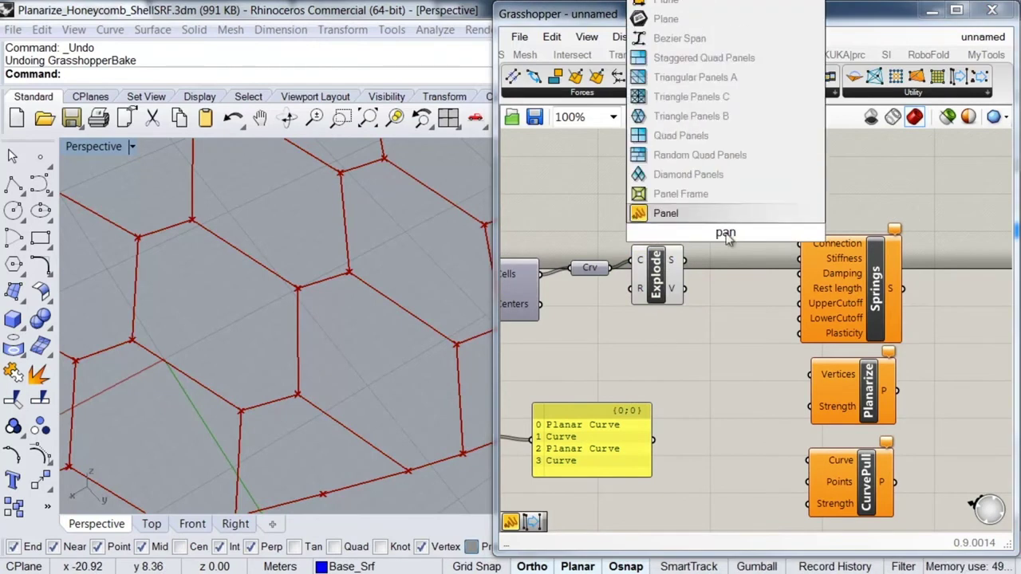
pyautogui.press('Return')
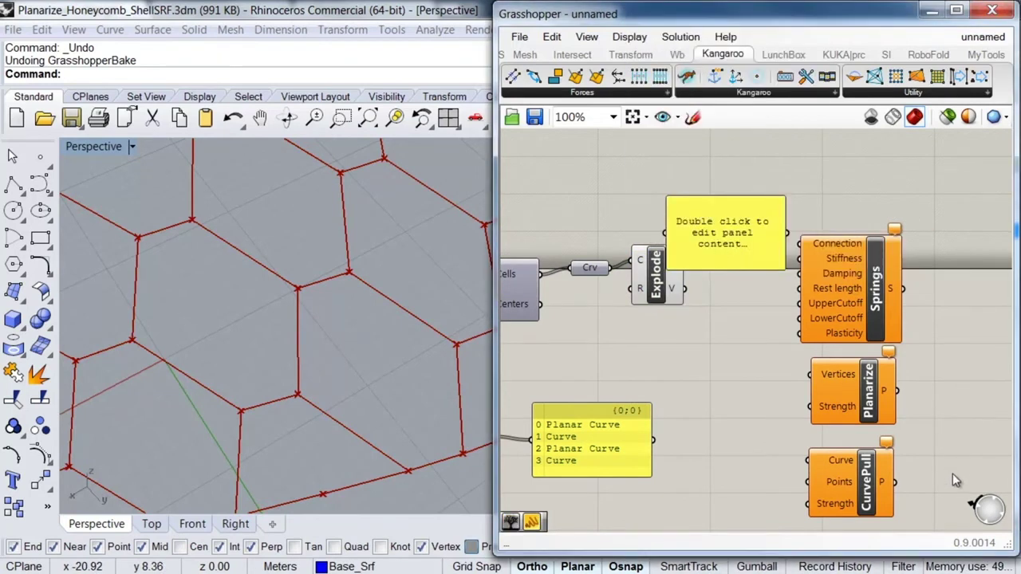
pyautogui.moveTo(955, 467); pyautogui.dragTo(904, 418, button='right')
pyautogui.moveTo(930, 466); pyautogui.dragTo(779, 214)
pyautogui.moveTo(843, 246); pyautogui.dragTo(965, 292)
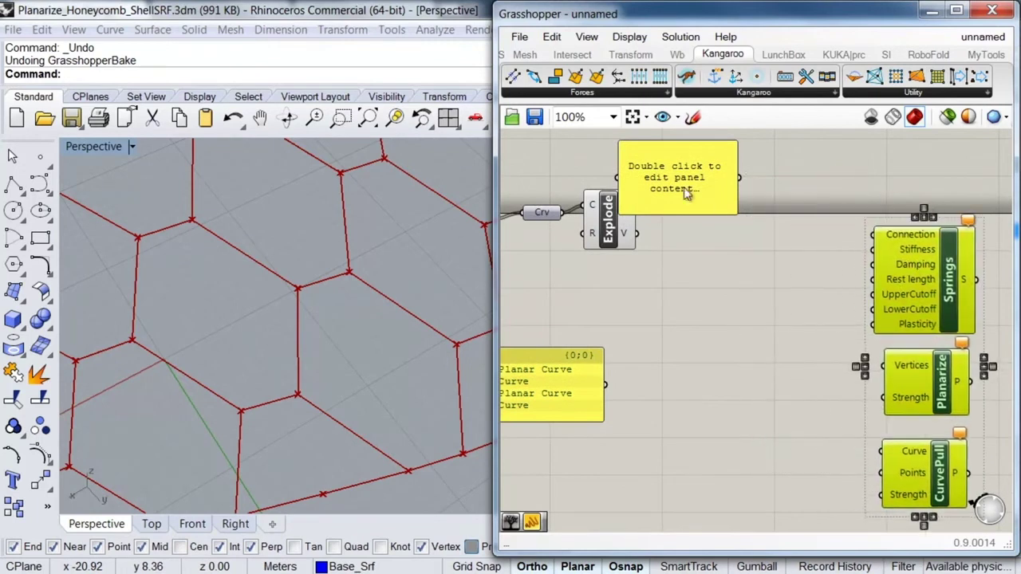
# - Connect Explode's segments output into the panel beside Explode and stretch the panel taller
pyautogui.moveTo(702, 205); pyautogui.dragTo(759, 213)
pyautogui.moveTo(657, 202); pyautogui.dragTo(672, 186)
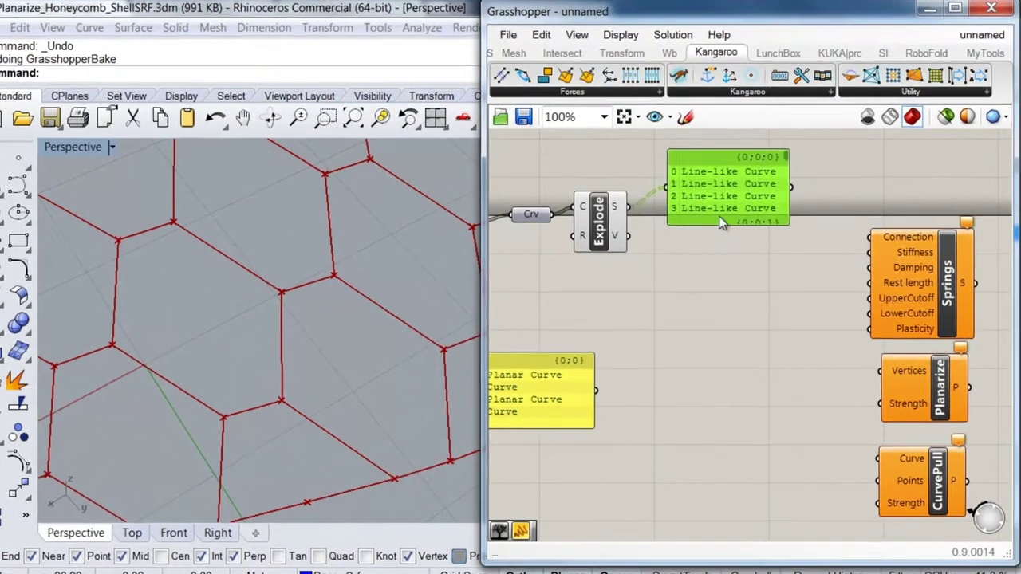
pyautogui.moveTo(746, 222); pyautogui.dragTo(786, 437)
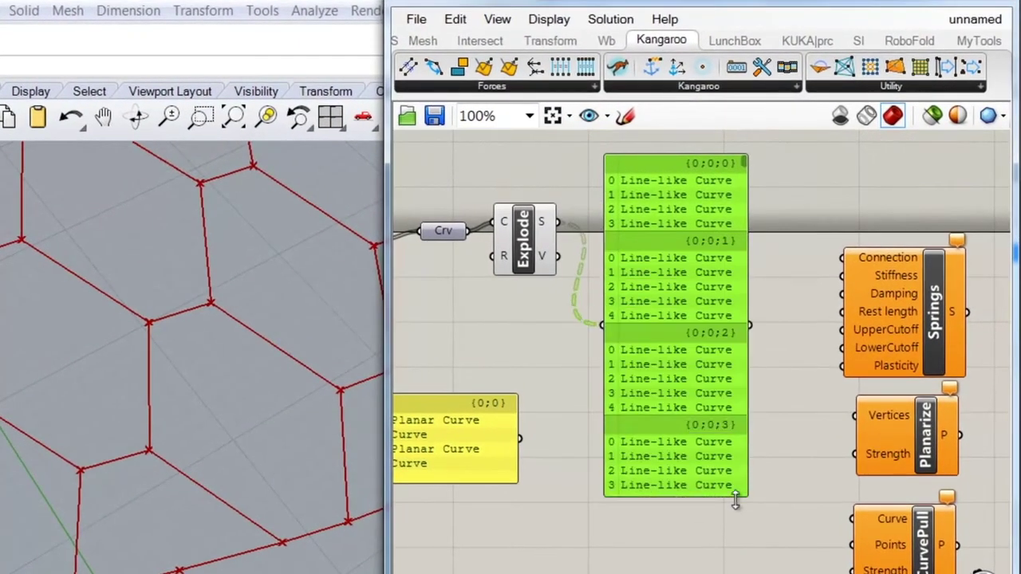
pyautogui.moveTo(735, 500); pyautogui.dragTo(736, 505)
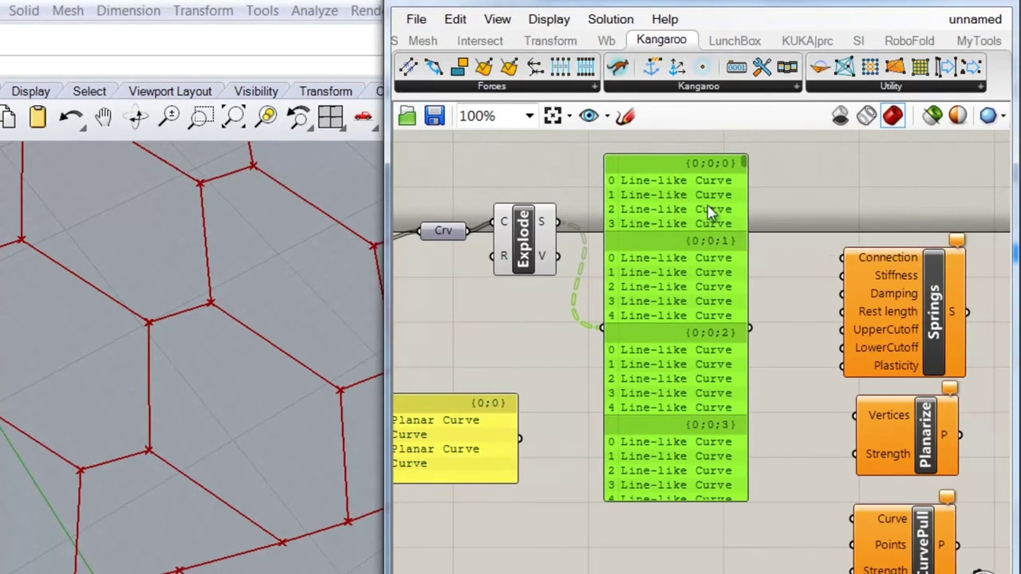
pyautogui.moveTo(671, 335); pyautogui.dragTo(709, 290)
pyautogui.moveTo(668, 287); pyautogui.dragTo(670, 372, button='right')
# - Flatten Explode's S output so the panel shows every edge in one {0} list
pyautogui.rightClick(547, 314)
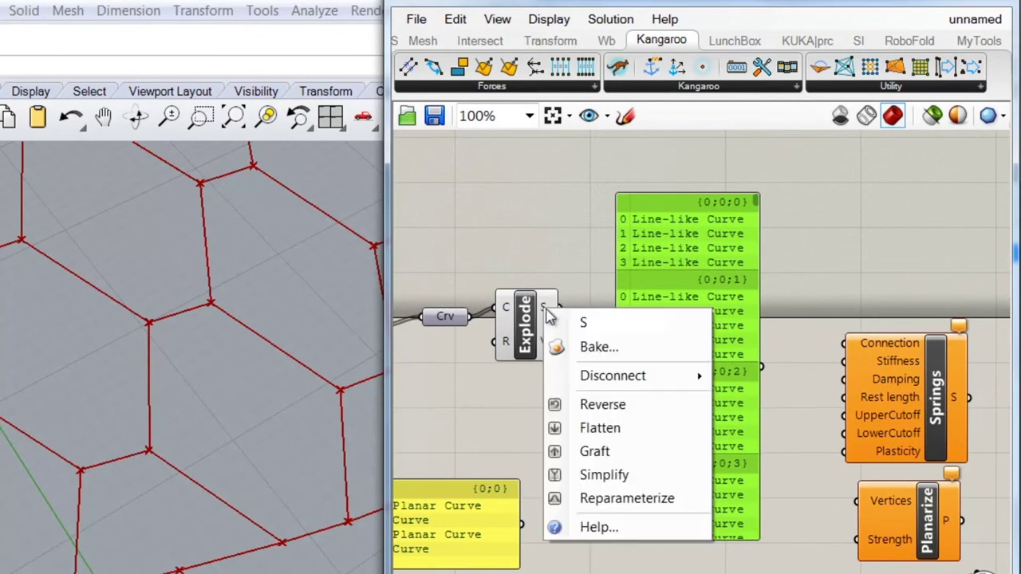
pyautogui.click(558, 431)
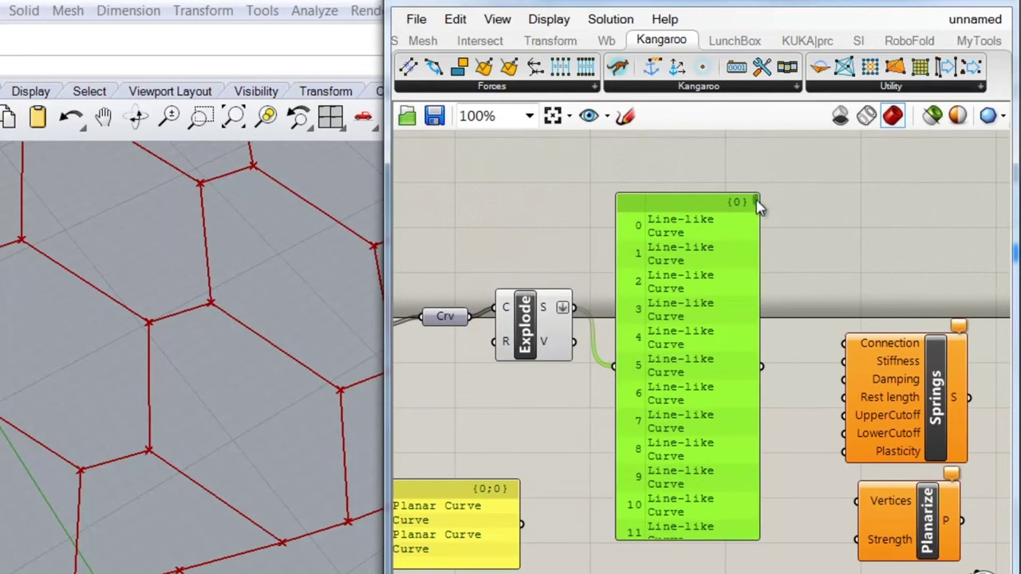
pyautogui.scroll(-10, 754, 209)
pyautogui.scroll(10, 750, 214)
pyautogui.moveTo(603, 305); pyautogui.dragTo(600, 368, button='right')
pyautogui.moveTo(660, 425); pyautogui.dragTo(702, 378)
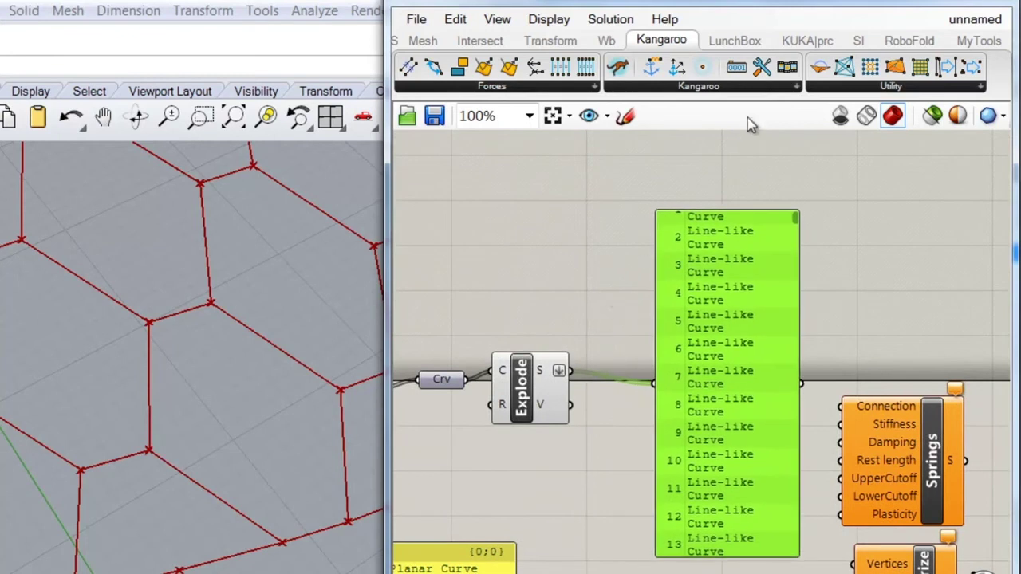
# - Add Kangaroo's removeDuplicateLines (dupLn) and wire Explode's S output into its L input
pyautogui.click(897, 88)
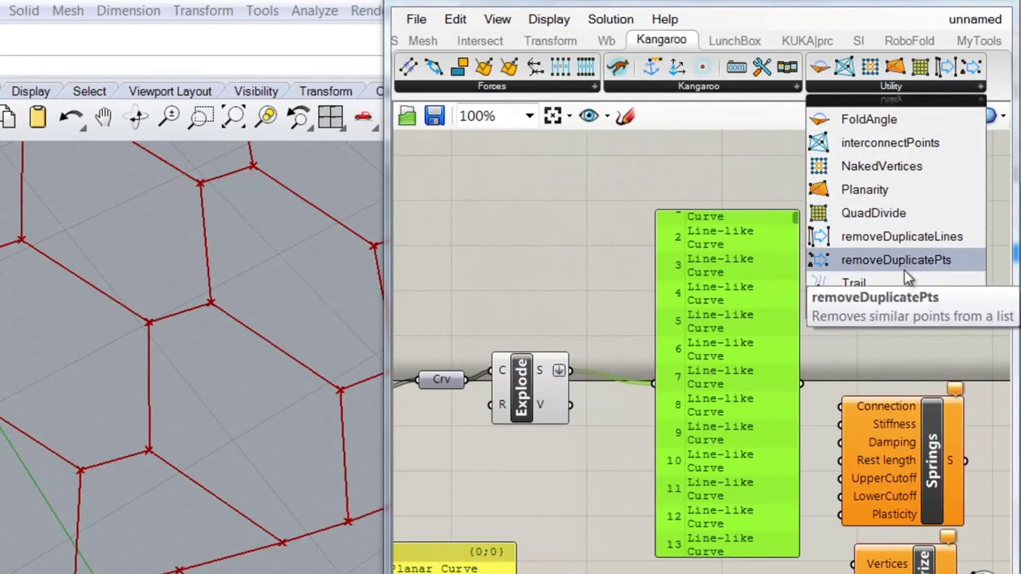
pyautogui.click(901, 237)
pyautogui.click(609, 275)
pyautogui.moveTo(754, 332); pyautogui.dragTo(770, 326)
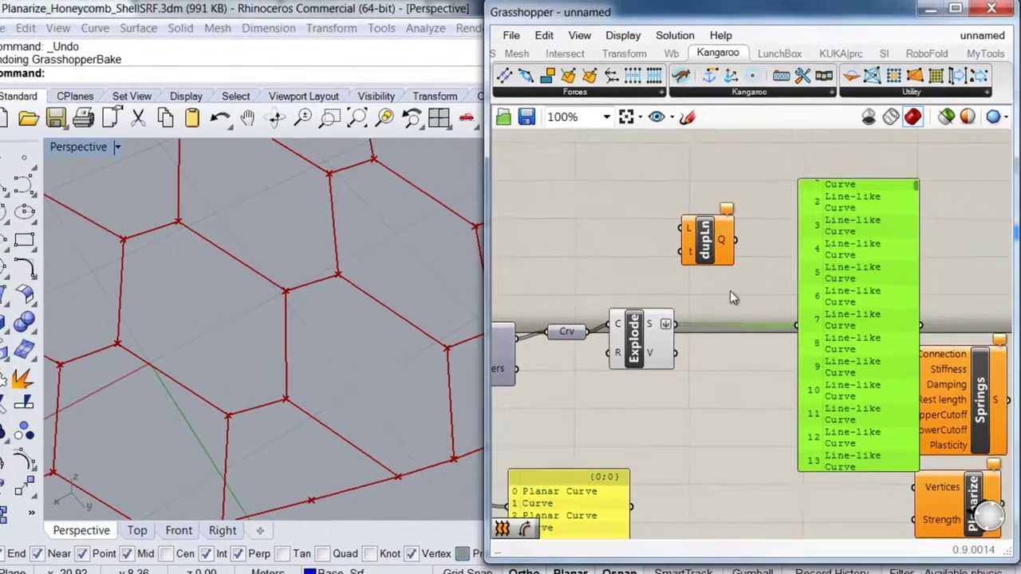
pyautogui.click(591, 271)
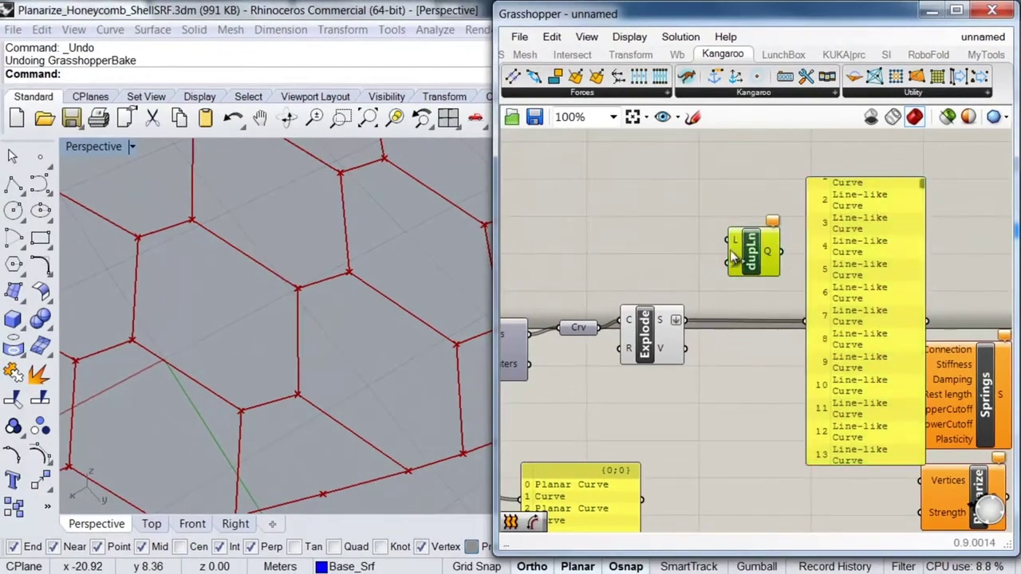
pyautogui.moveTo(726, 240); pyautogui.dragTo(686, 322)
pyautogui.moveTo(720, 279); pyautogui.dragTo(727, 241)
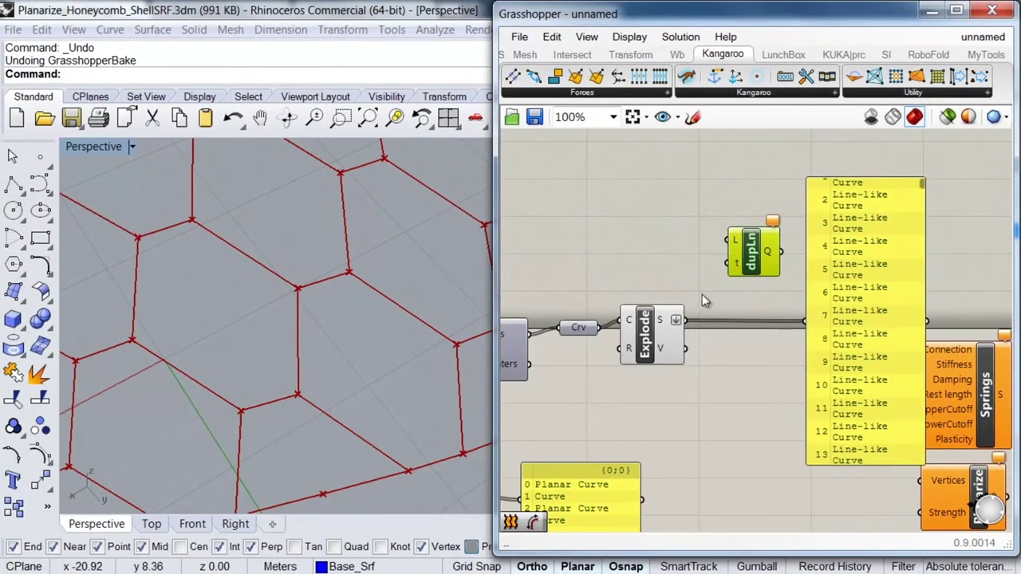
pyautogui.moveTo(727, 240); pyautogui.dragTo(687, 320)
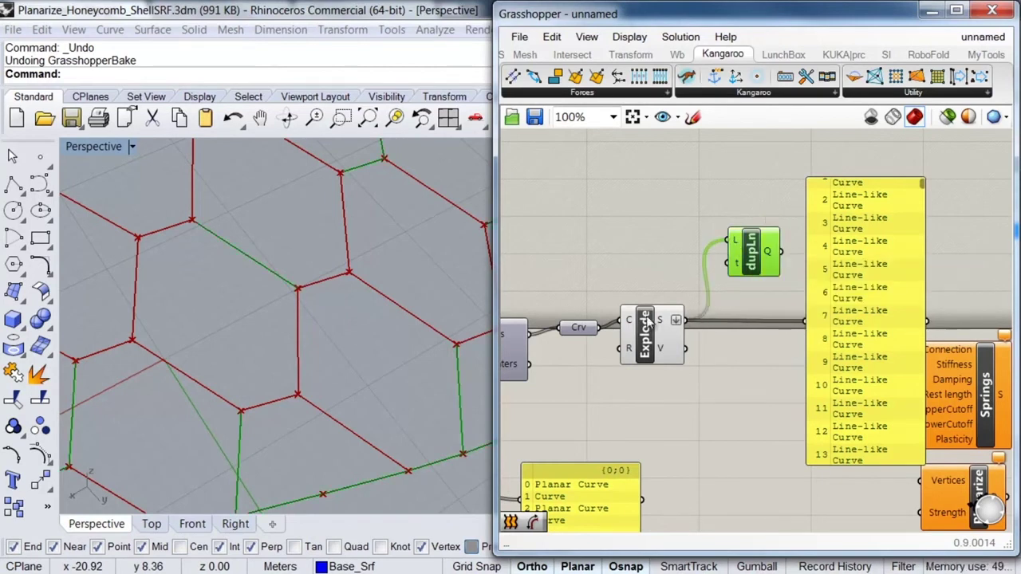
pyautogui.moveTo(680, 351)
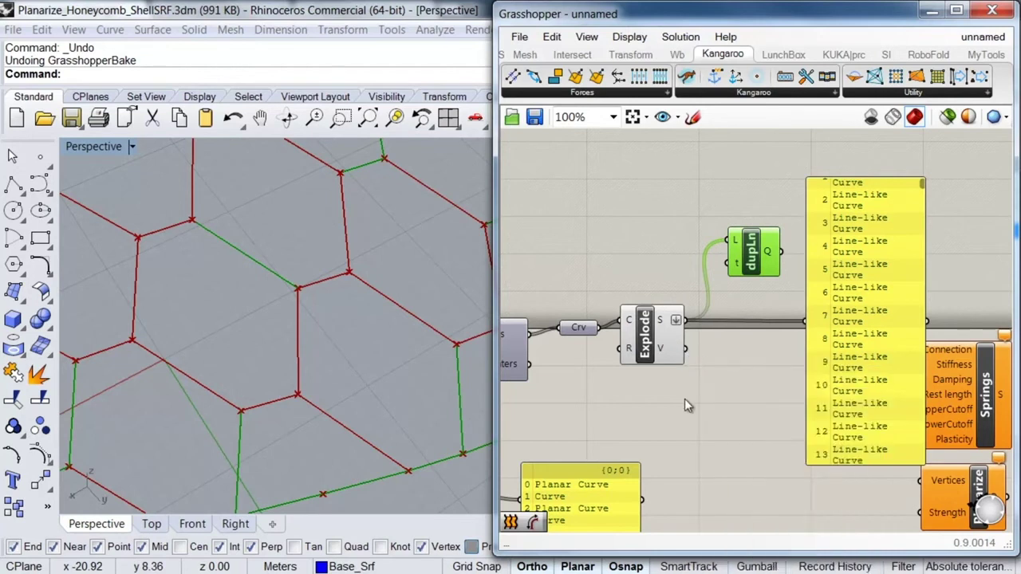
# - Turn off Explode's geometry preview using its radial menu
pyautogui.click(643, 335)
pyautogui.middleClick(644, 333)
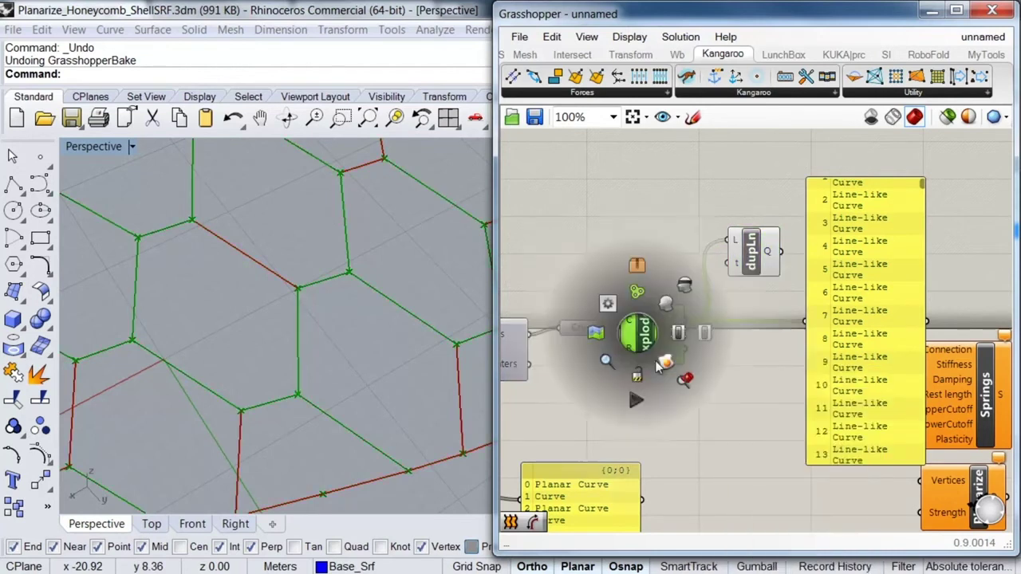
pyautogui.click(688, 288)
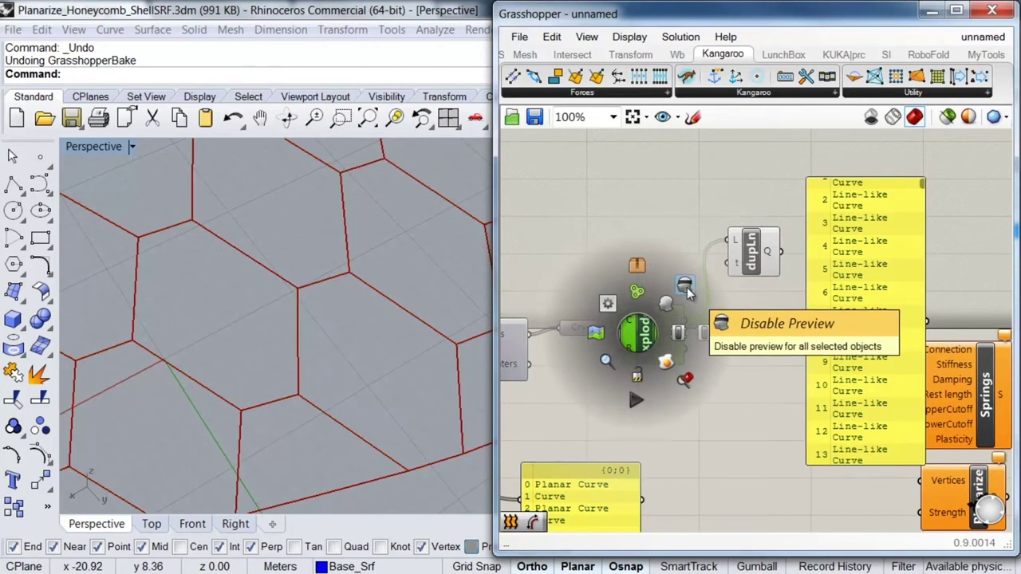
pyautogui.click(752, 252)
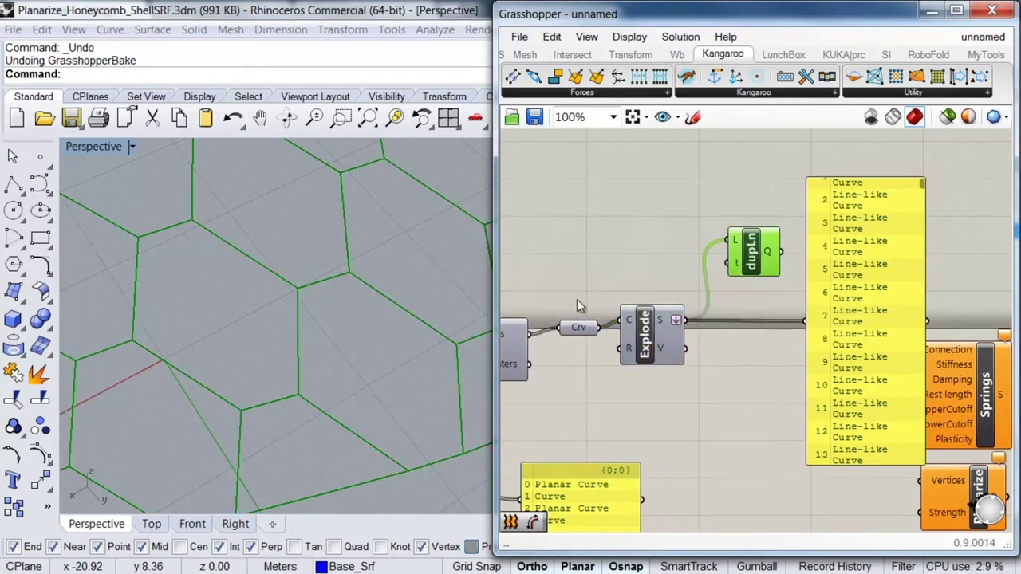
pyautogui.scroll(-5, 336, 303)
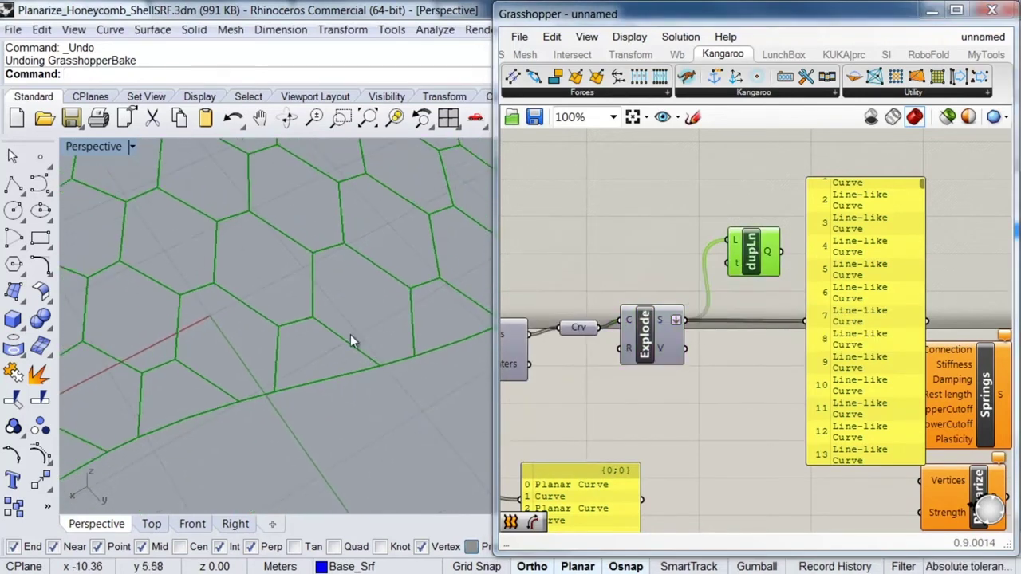
pyautogui.middleClick(752, 255)
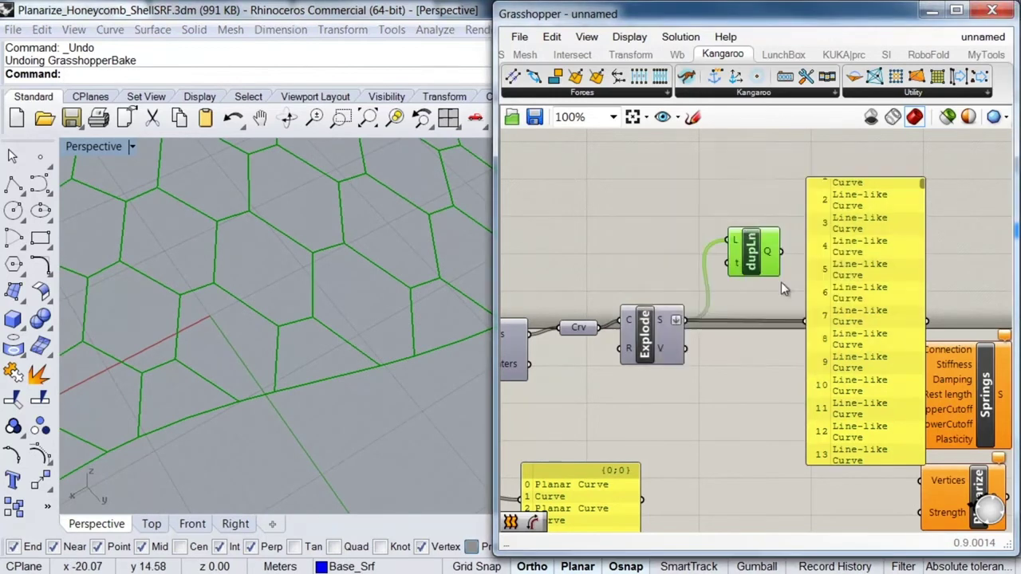
# - Check several hexagon edges in Rhino for duplicates, then delete the inspection panel
pyautogui.click(359, 256)
pyautogui.click(340, 217)
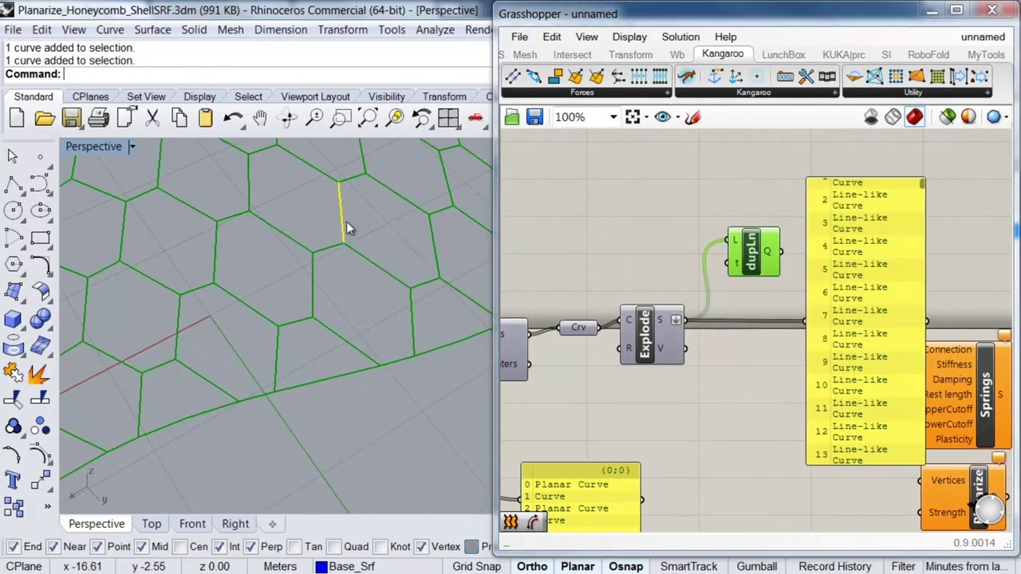
pyautogui.click(328, 252)
pyautogui.click(282, 233)
pyautogui.click(250, 184)
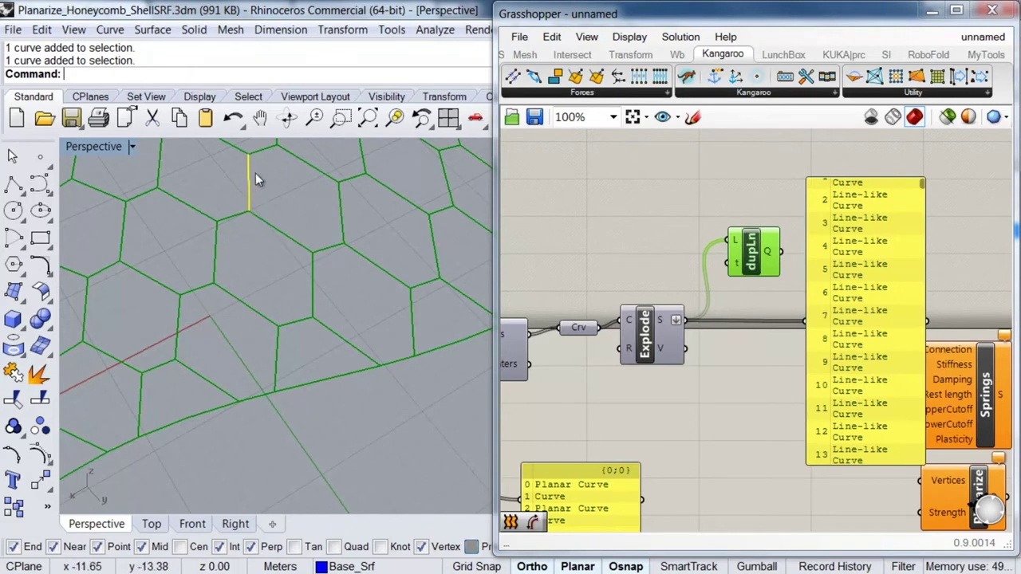
pyautogui.click(342, 220)
pyautogui.click(289, 235)
pyautogui.click(248, 192)
pyautogui.click(299, 209)
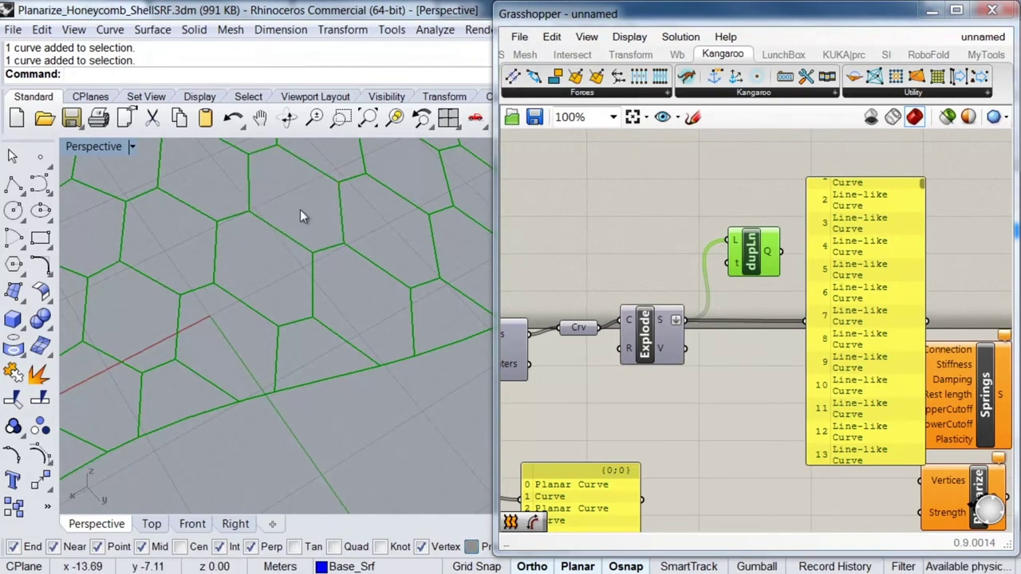
pyautogui.hotkey('ctrl', 'z')
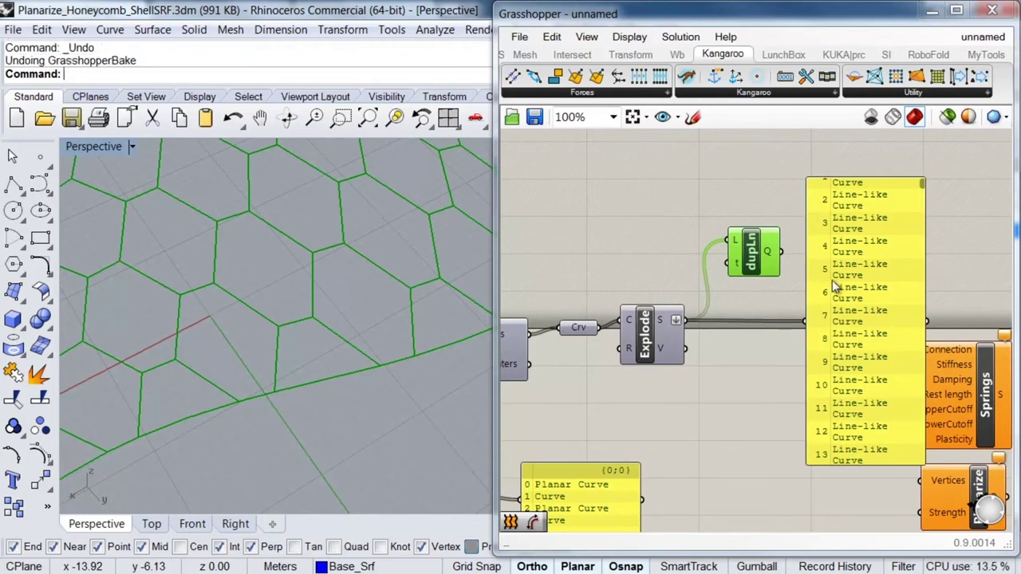
pyautogui.click(844, 314)
pyautogui.press('Delete')
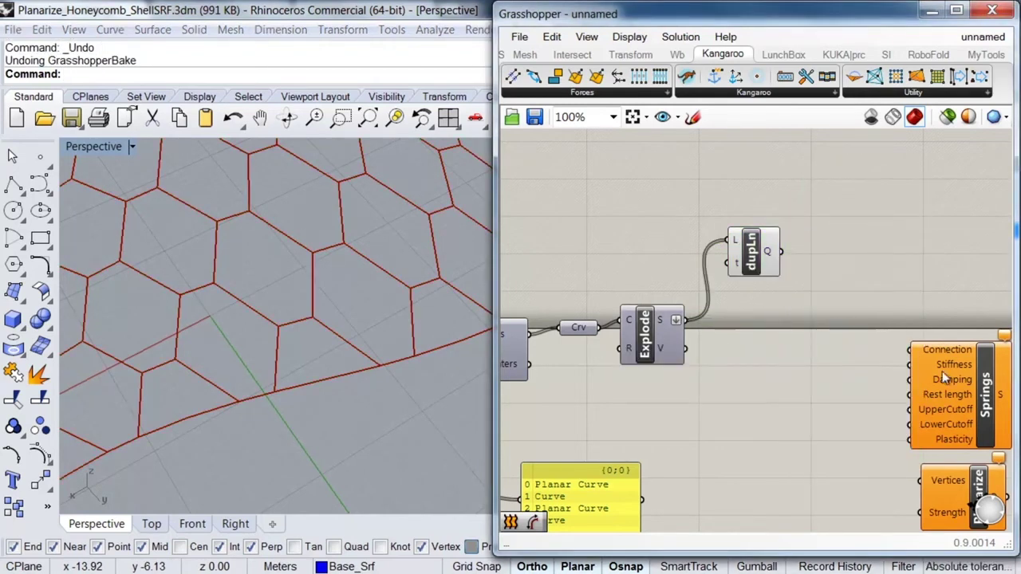
# - Place Springs beside dupLn and wire dupLn's Q output into Springs' Connection input
pyautogui.moveTo(935, 346); pyautogui.dragTo(910, 263)
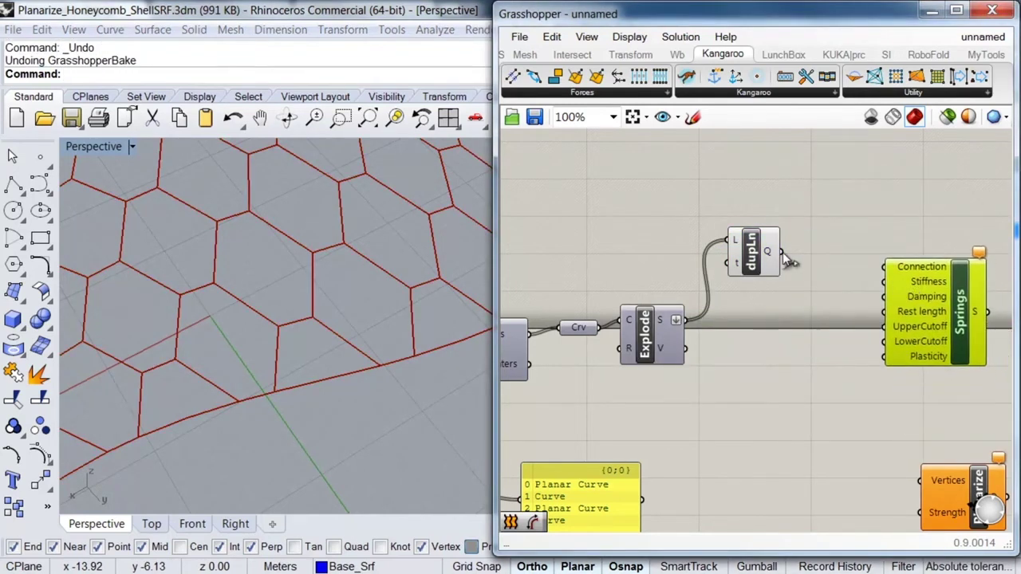
pyautogui.moveTo(781, 254); pyautogui.dragTo(925, 275)
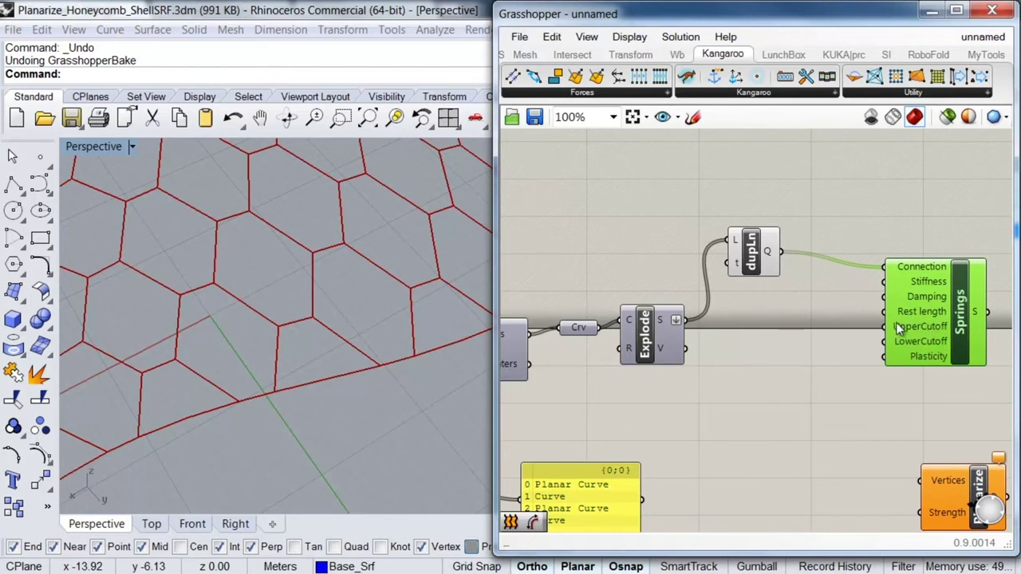
pyautogui.moveTo(760, 260); pyautogui.dragTo(746, 263)
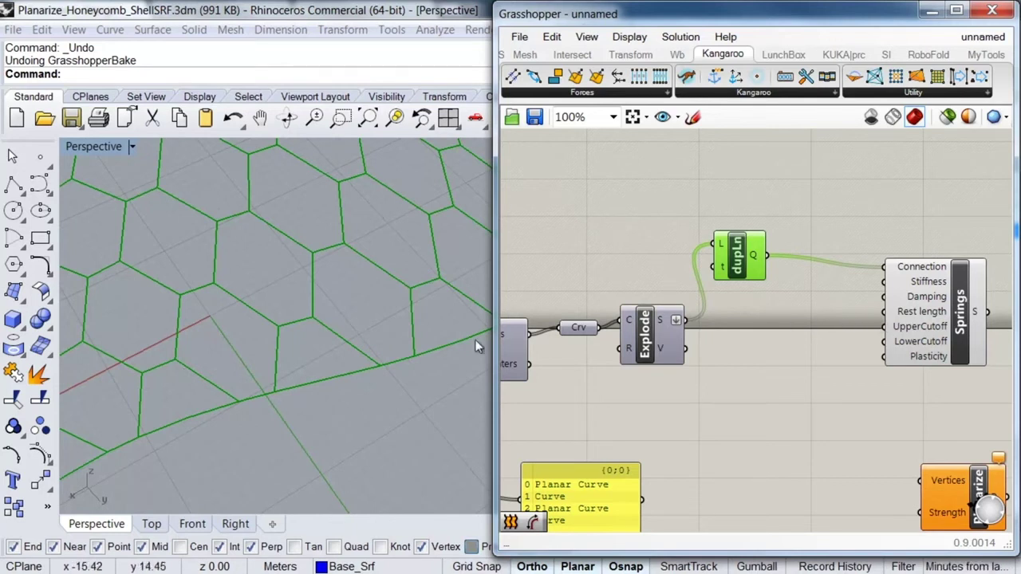
# - Add a Length component measuring dupLn's lines, feeding its lengths into Springs' Rest length
pyautogui.doubleClick(765, 331)
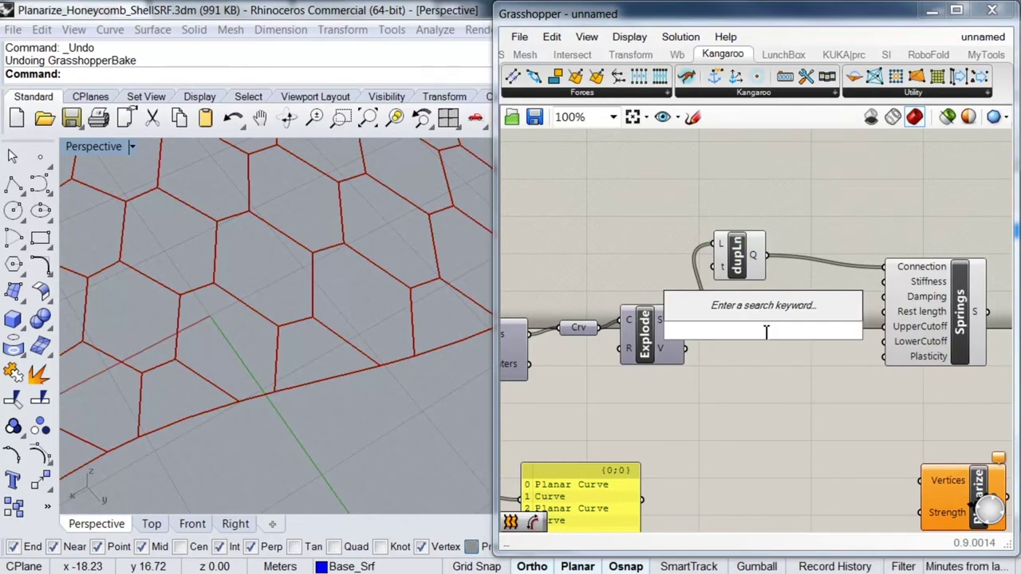
pyautogui.write('length')
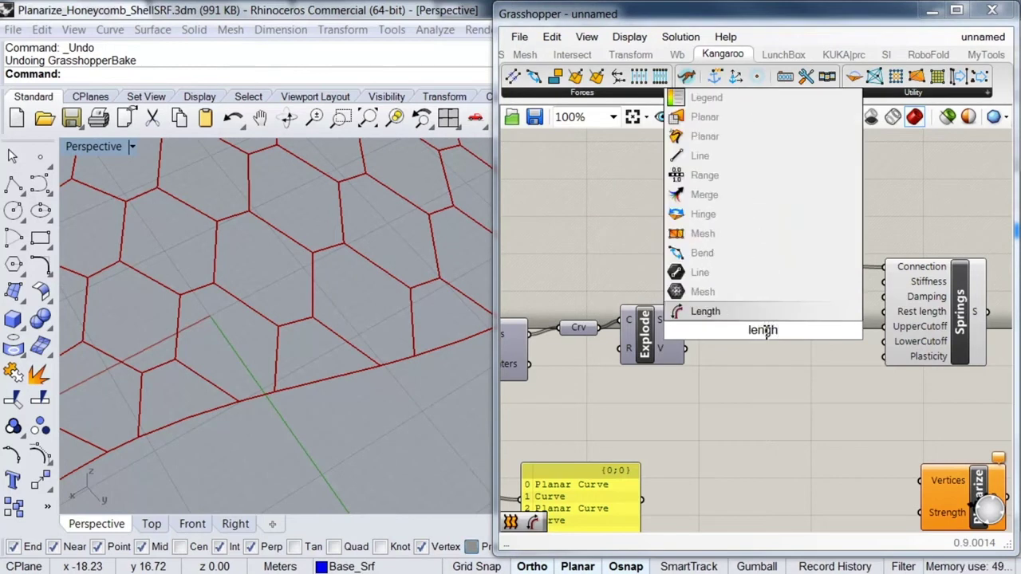
pyautogui.click(752, 313)
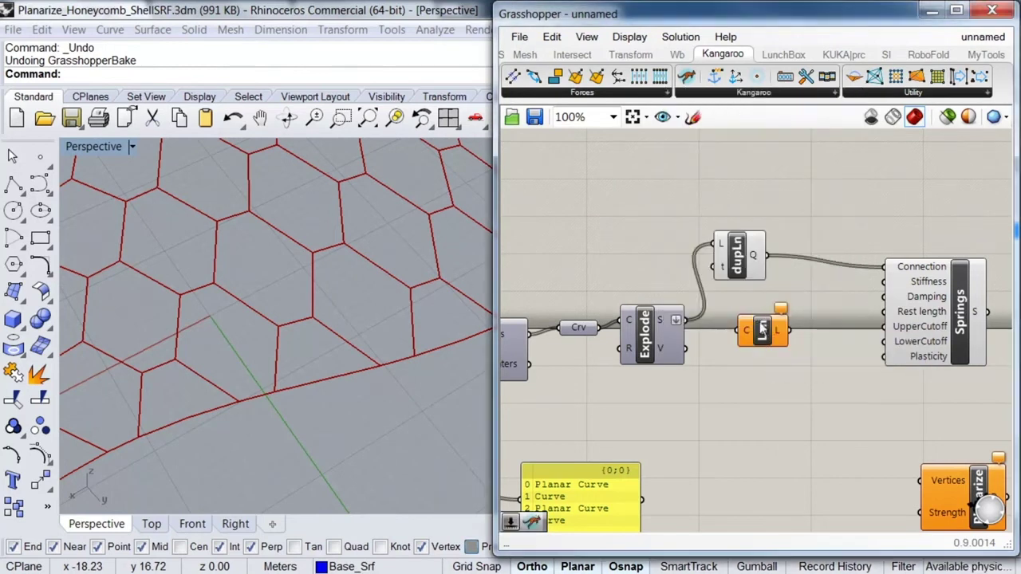
pyautogui.moveTo(770, 256); pyautogui.dragTo(887, 319)
pyautogui.moveTo(819, 317); pyautogui.dragTo(835, 316)
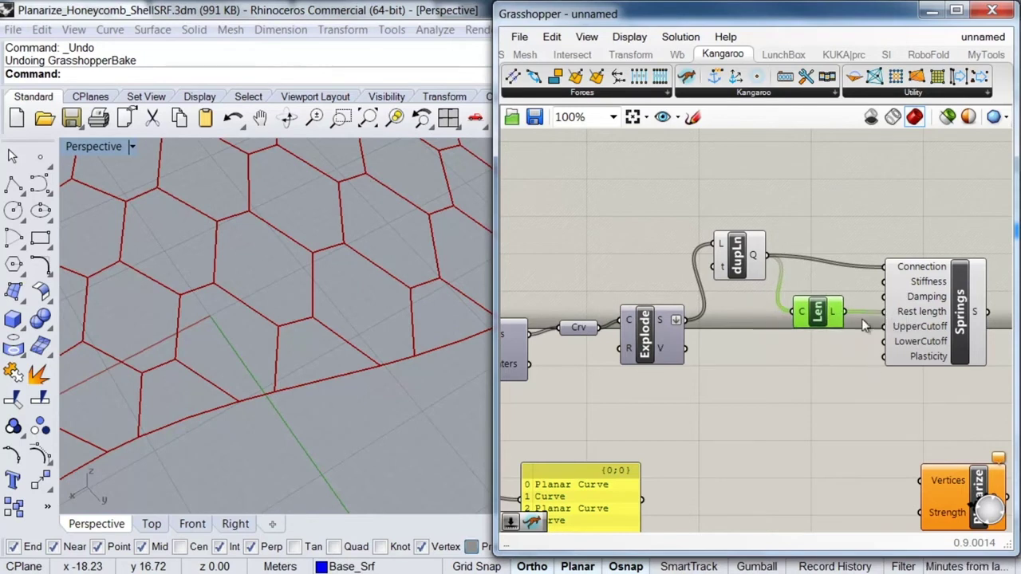
pyautogui.doubleClick(760, 410)
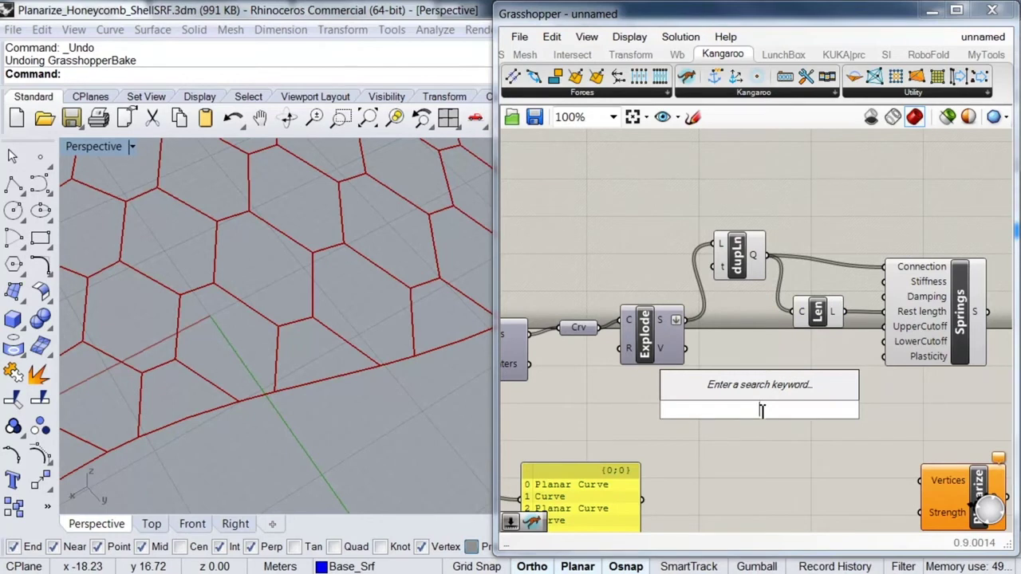
# - Add a Number Slider at 0.190 wired into the Springs Stiffness input, placed lower on the canvas
pyautogui.write('slider')
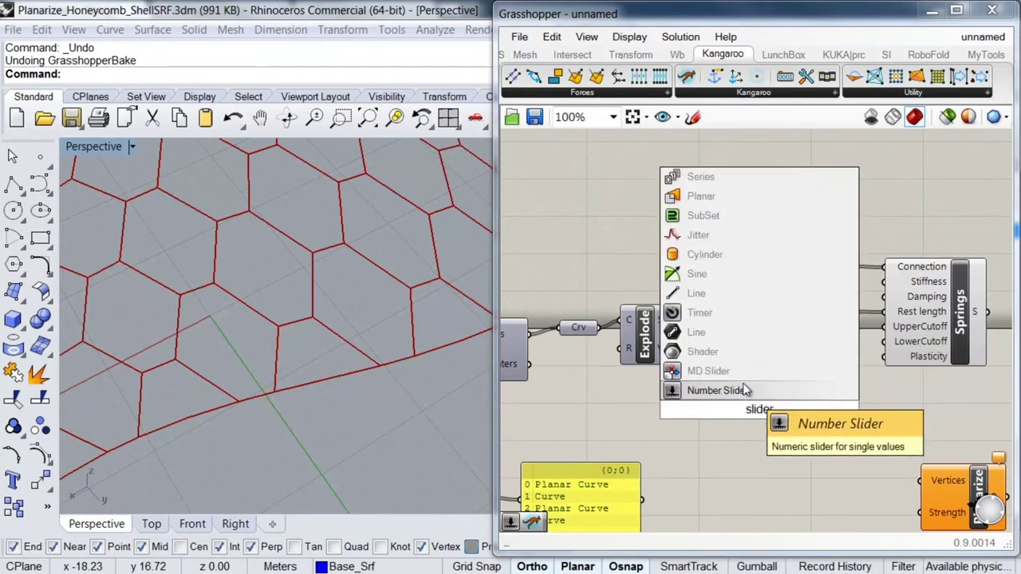
pyautogui.click(749, 393)
pyautogui.moveTo(824, 410); pyautogui.dragTo(885, 281)
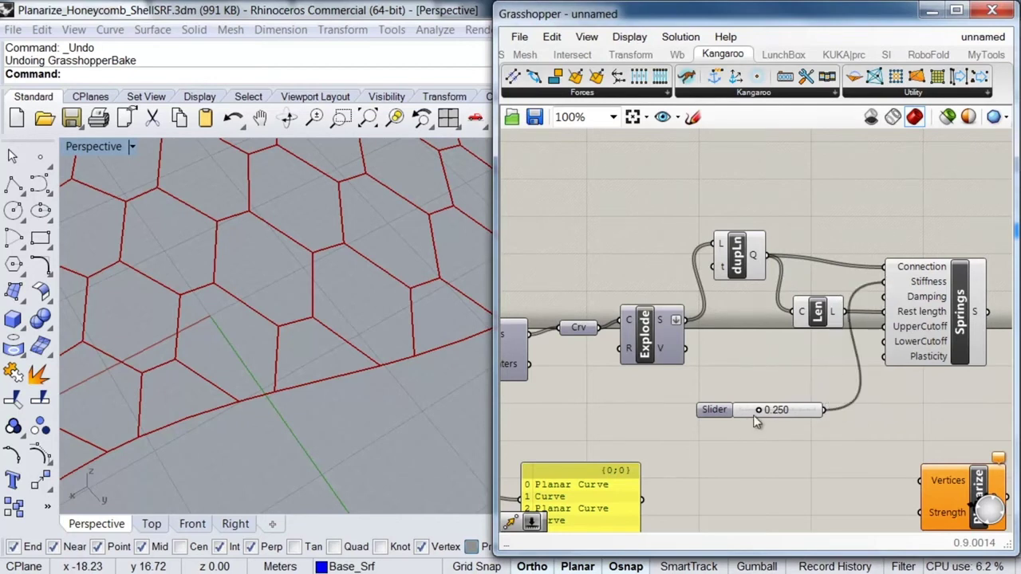
pyautogui.moveTo(762, 411)
pyautogui.mouseDown()
pyautogui.moveTo(786, 412)
pyautogui.moveTo(762, 411)
pyautogui.mouseUp()
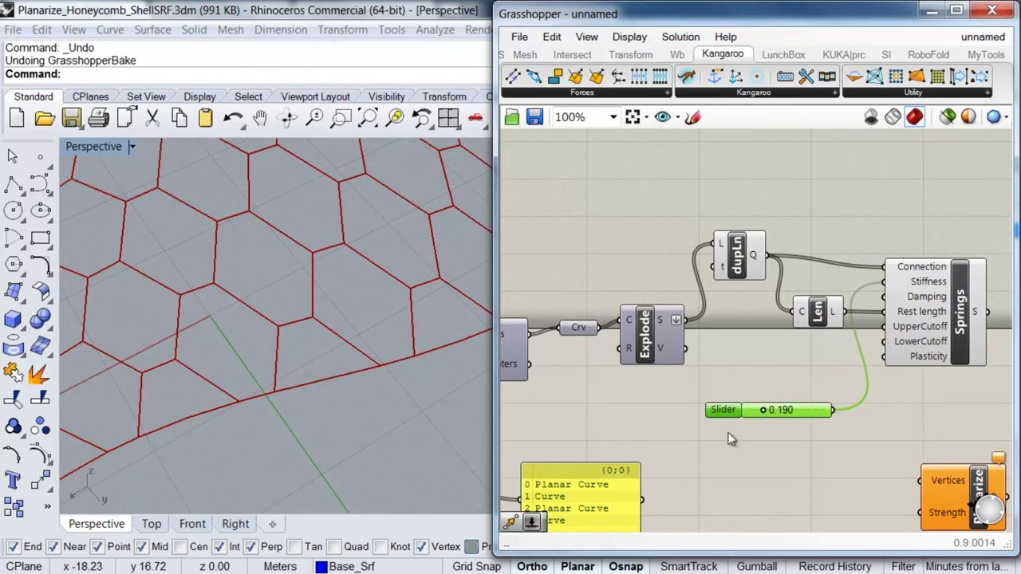
pyautogui.moveTo(748, 456); pyautogui.dragTo(770, 435, button='right')
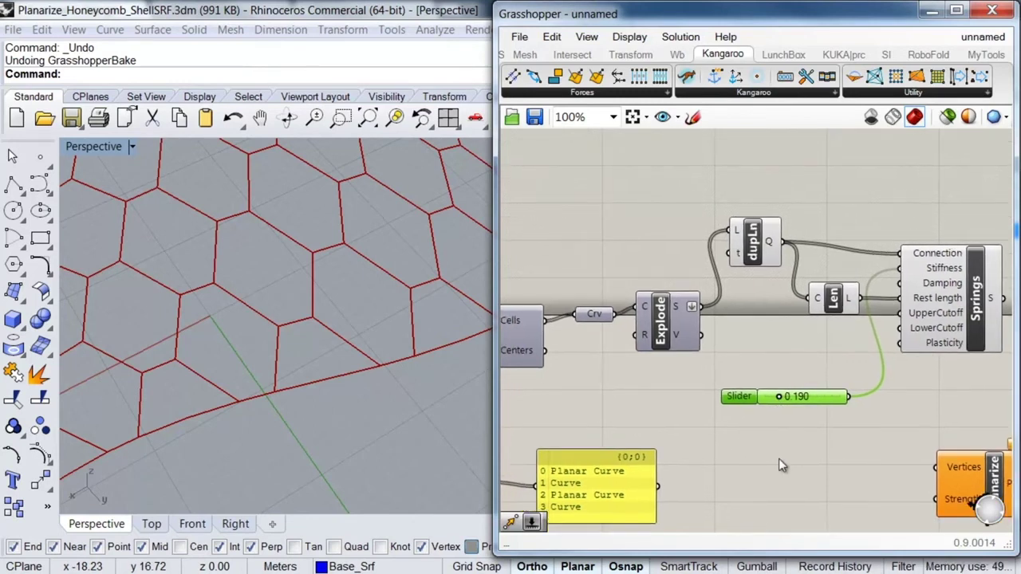
pyautogui.moveTo(780, 475); pyautogui.dragTo(789, 428, button='right')
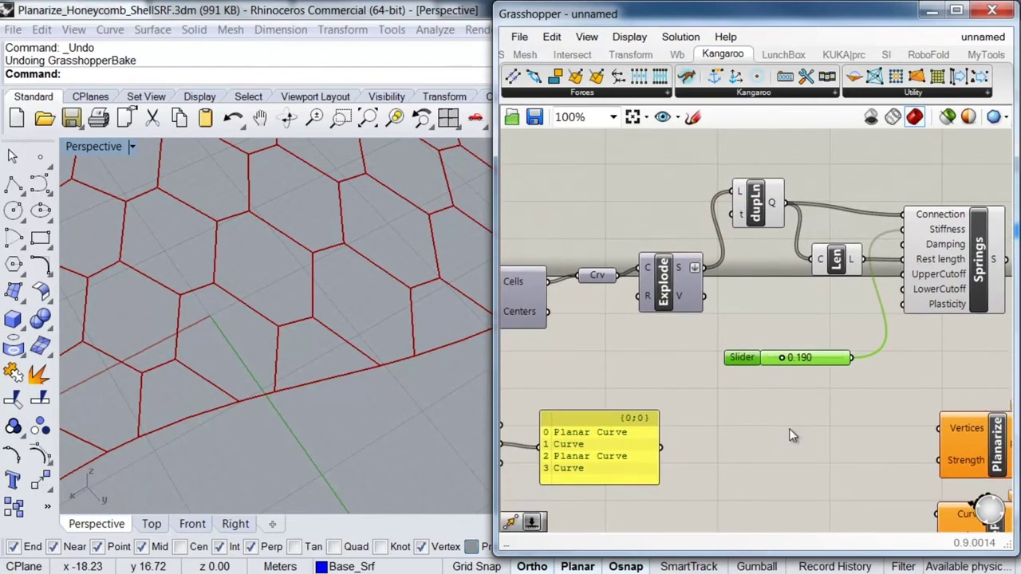
pyautogui.scroll(-1, 789, 429)
pyautogui.scroll(2, 766, 389)
pyautogui.moveTo(748, 370); pyautogui.dragTo(762, 209, button='right')
pyautogui.scroll(-2, 778, 201)
pyautogui.moveTo(766, 190); pyautogui.dragTo(746, 420)
pyautogui.scroll(3, 746, 420)
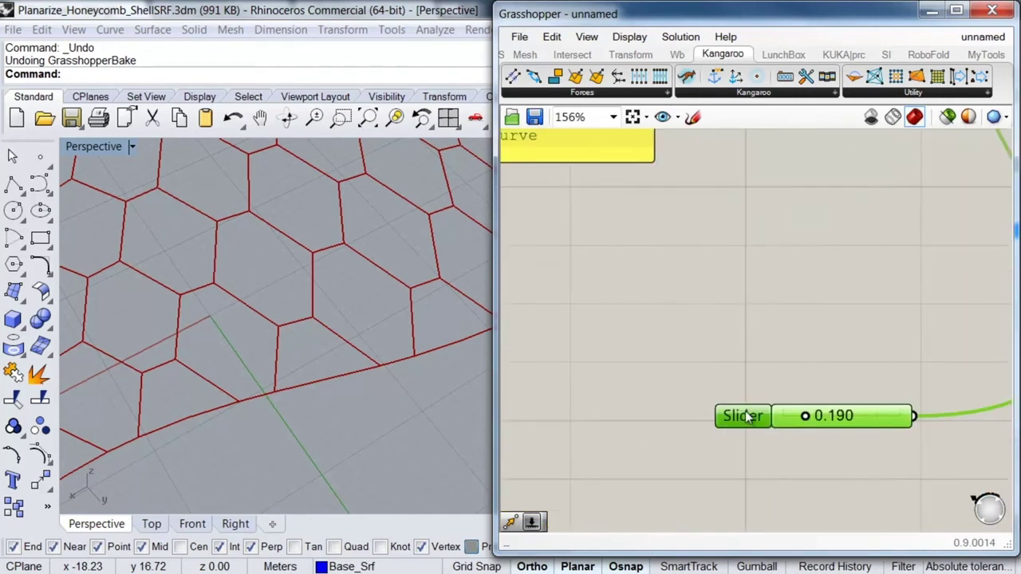
# - Rename the Springs stiffness slider to 'Stiffness'
pyautogui.rightClick(745, 421)
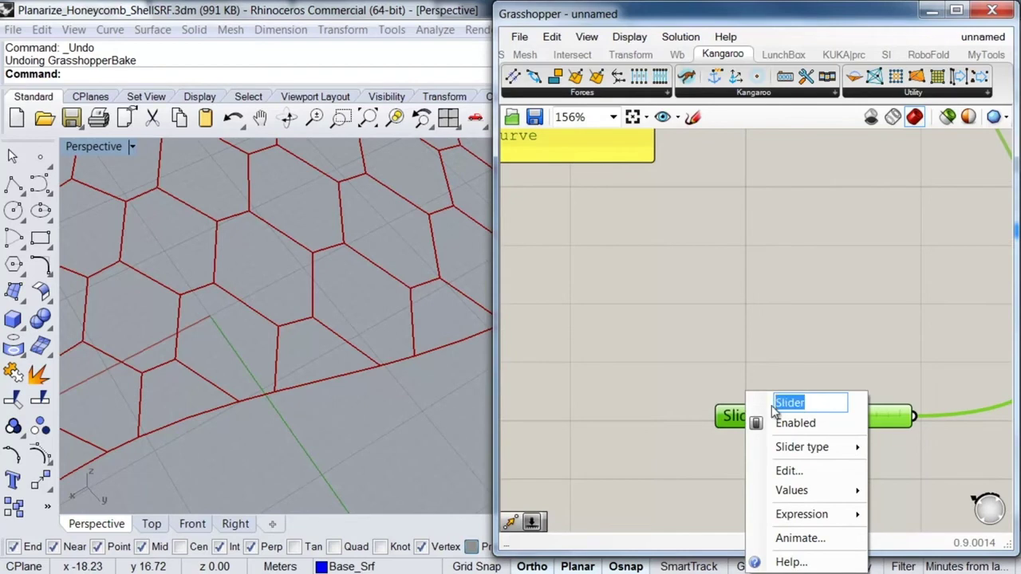
pyautogui.write('St')
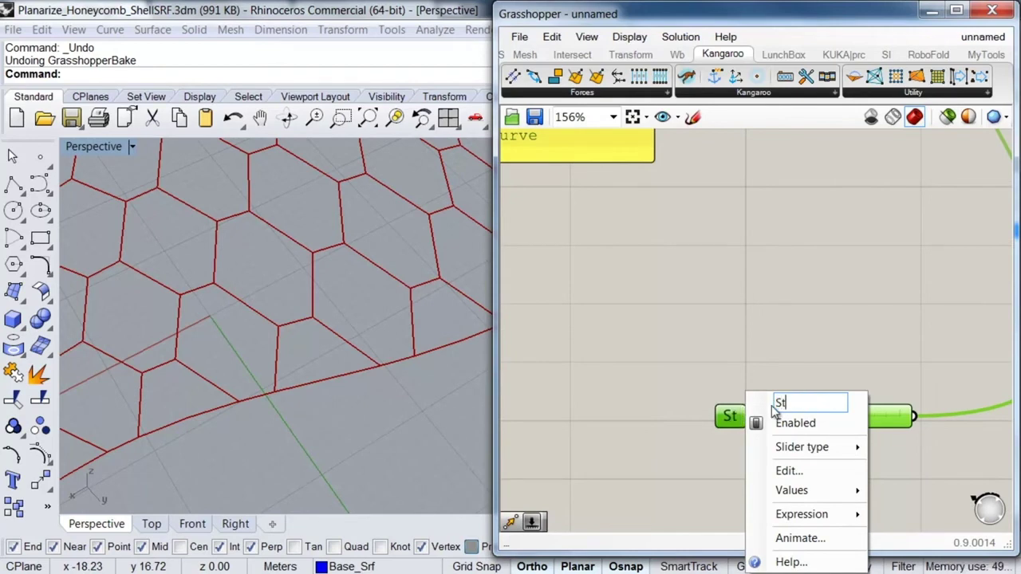
pyautogui.write('iffness')
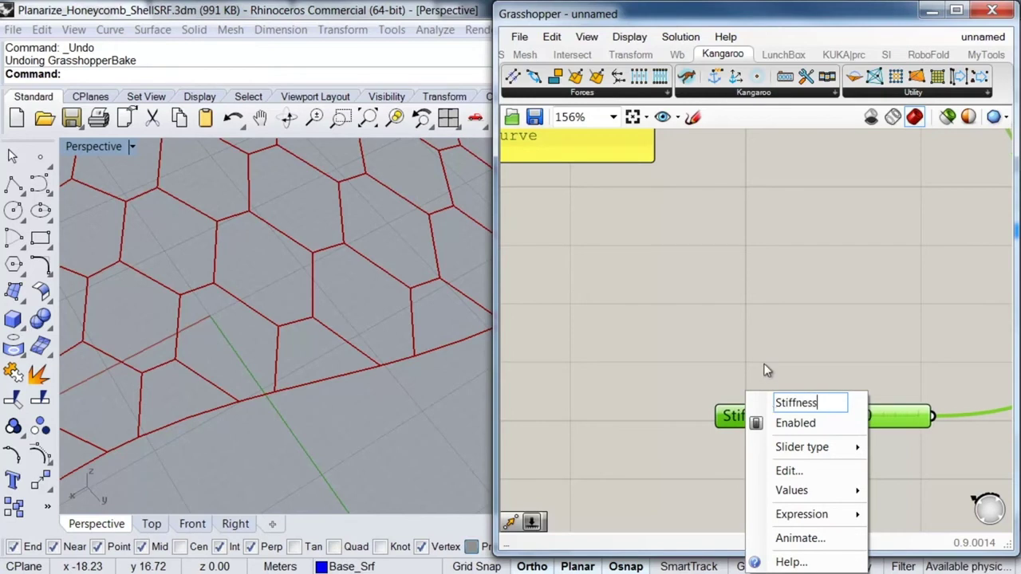
pyautogui.press('Return')
pyautogui.scroll(-4, 743, 370)
pyautogui.moveTo(710, 411); pyautogui.dragTo(678, 422)
# - Inspect the Planarize component's inputs, then bring the Hex component into view
pyautogui.moveTo(711, 359); pyautogui.dragTo(722, 412, button='right')
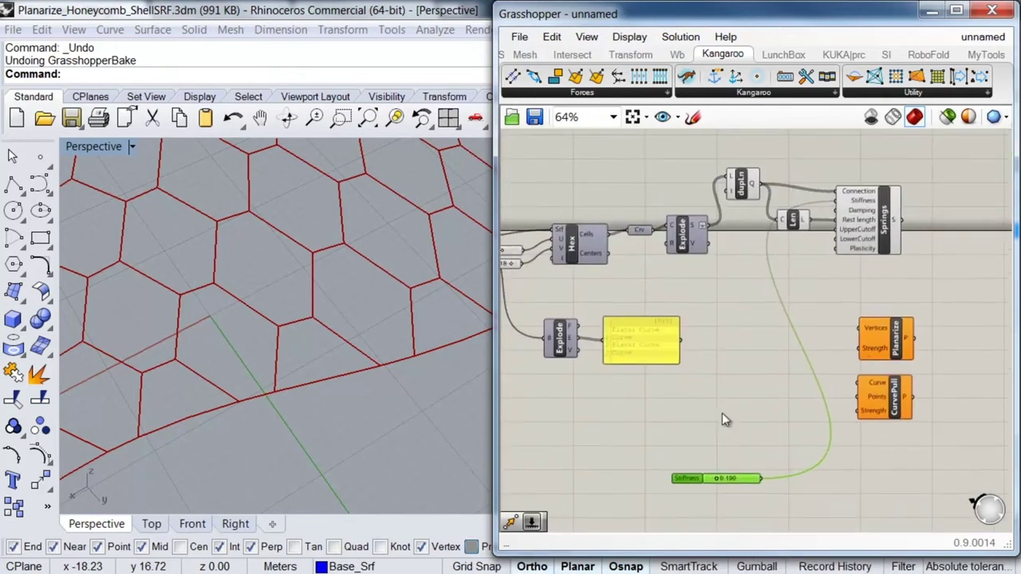
pyautogui.click(906, 343)
pyautogui.scroll(3, 885, 335)
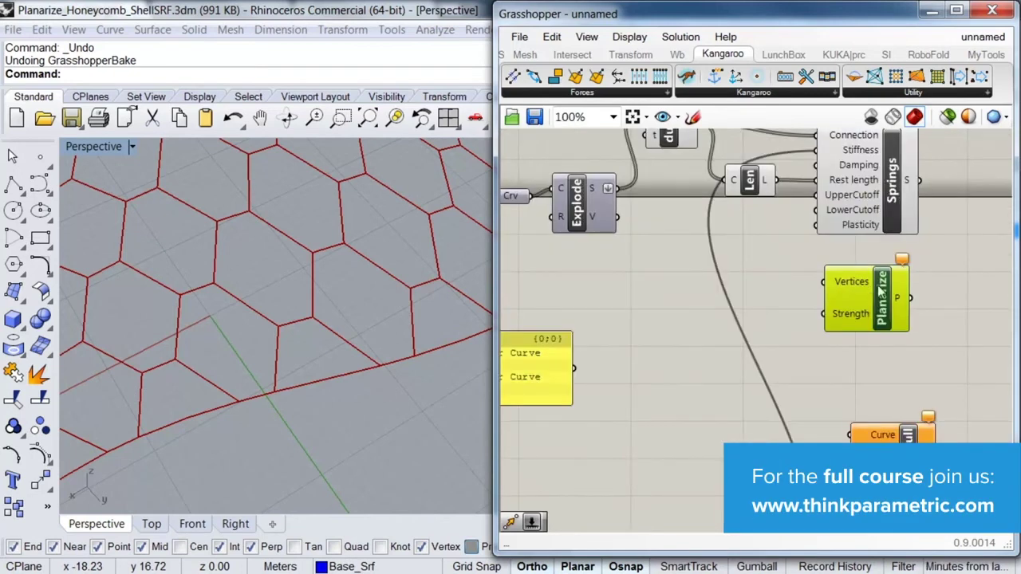
pyautogui.moveTo(867, 343); pyautogui.dragTo(839, 366, button='right')
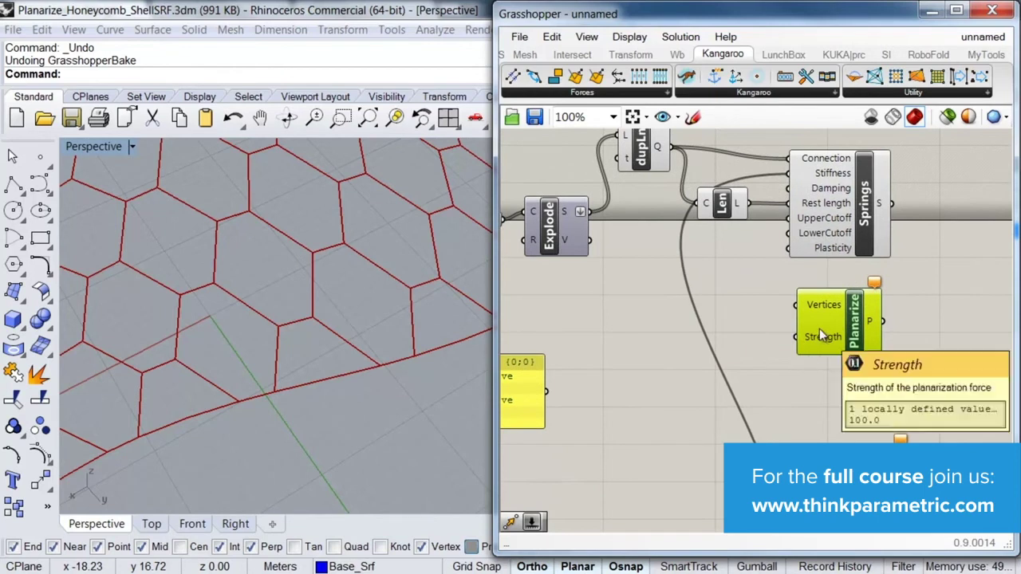
pyautogui.moveTo(827, 302)
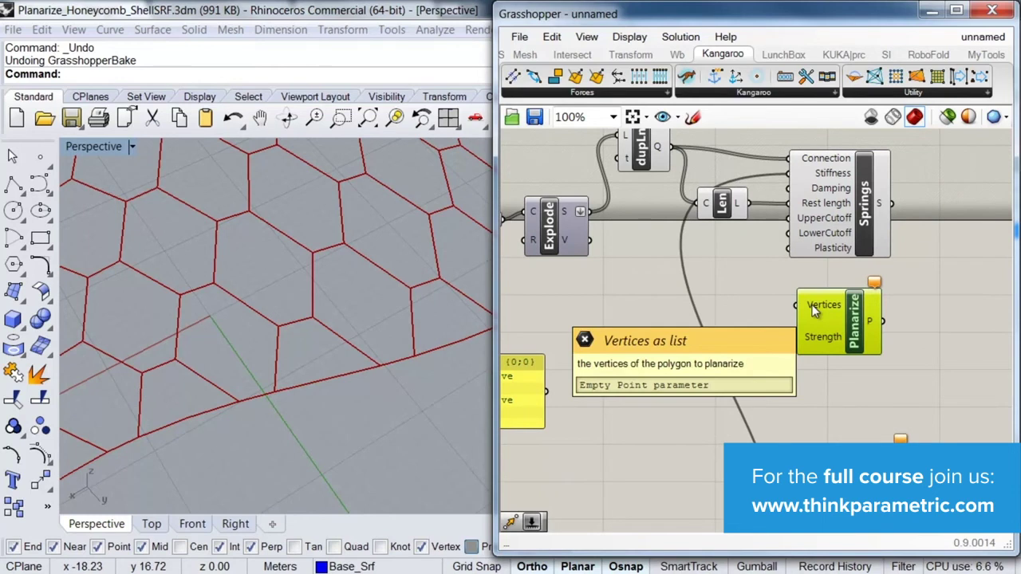
pyautogui.moveTo(484, 326); pyautogui.dragTo(734, 316, button='right')
pyautogui.doubleClick(747, 319)
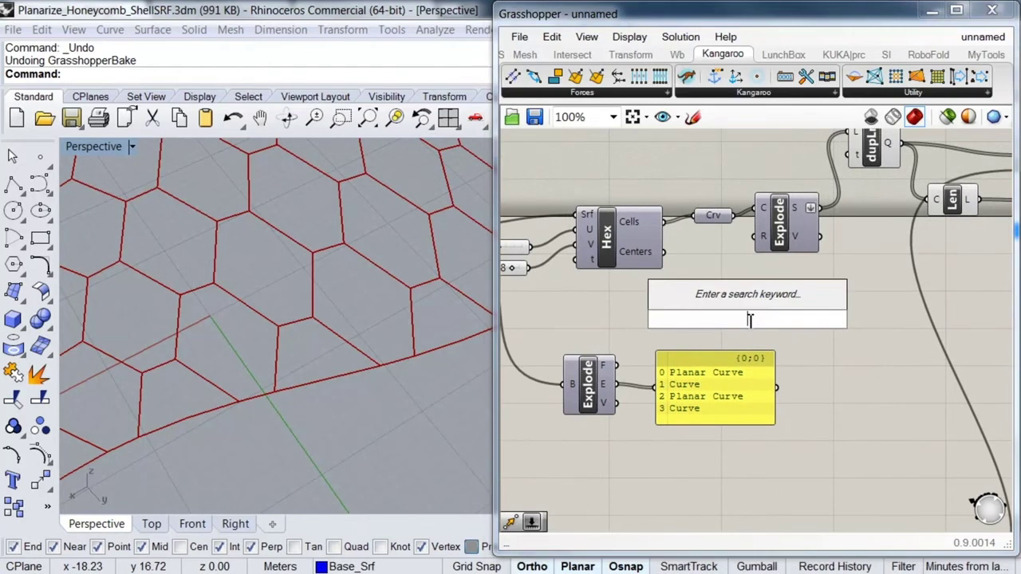
# - Add a Control Points component fed by the Hex component's cells
pyautogui.write('con')
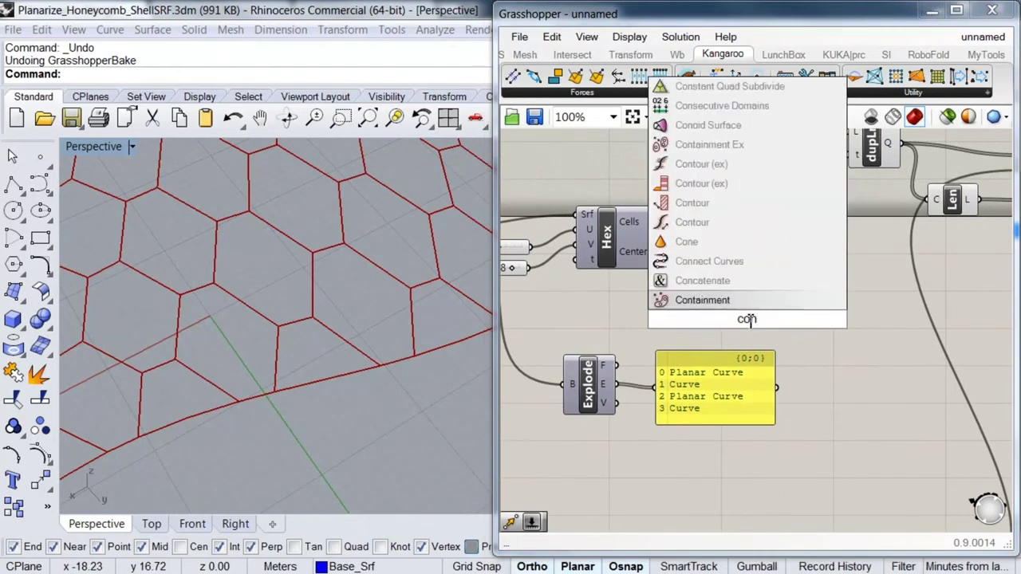
pyautogui.write('tr')
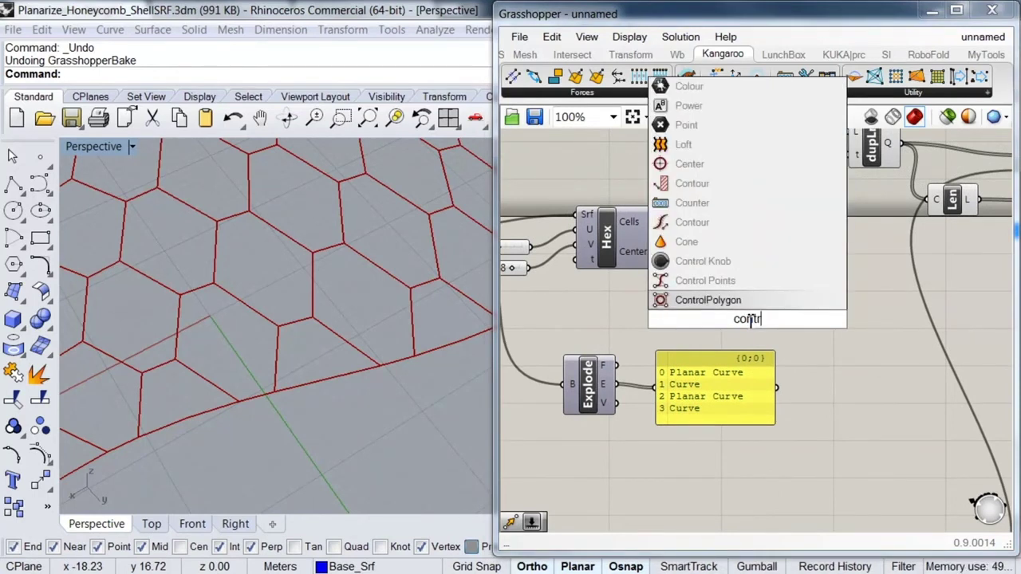
pyautogui.click(722, 284)
pyautogui.moveTo(724, 319); pyautogui.dragTo(674, 222)
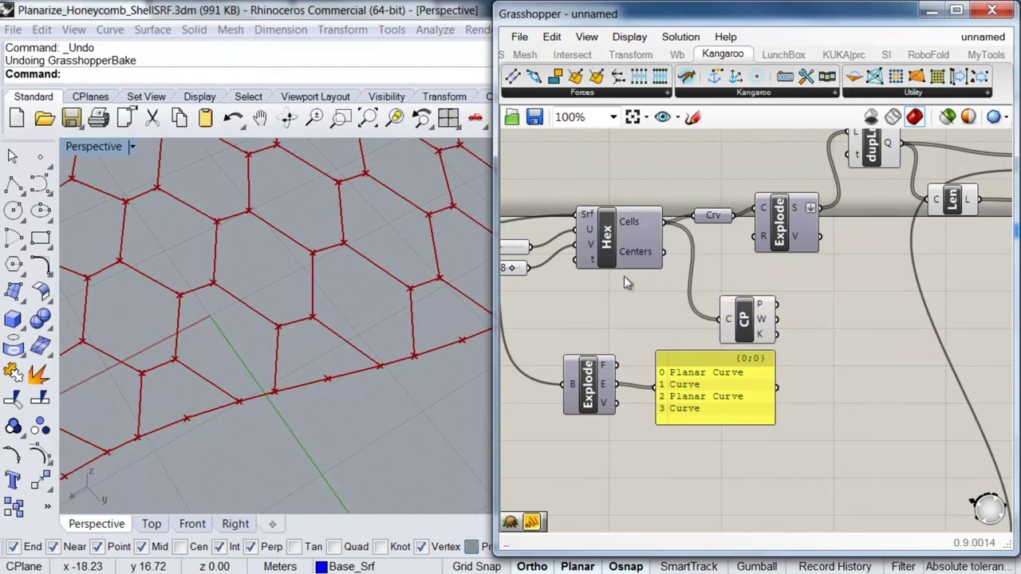
pyautogui.moveTo(789, 321); pyautogui.dragTo(738, 294, button='right')
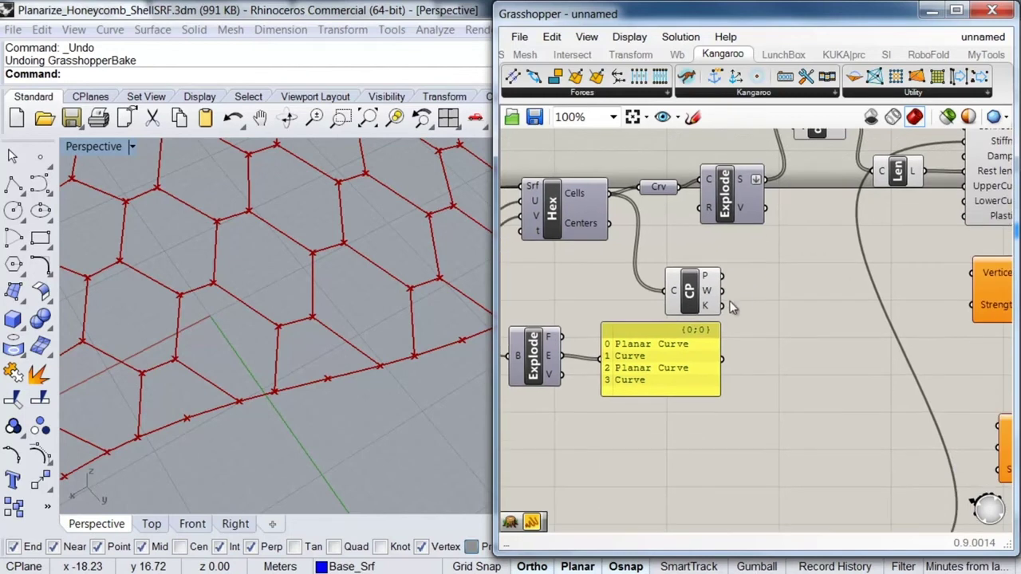
# - Feed the control points into Planarize's Vertices input
pyautogui.moveTo(675, 360); pyautogui.dragTo(673, 371)
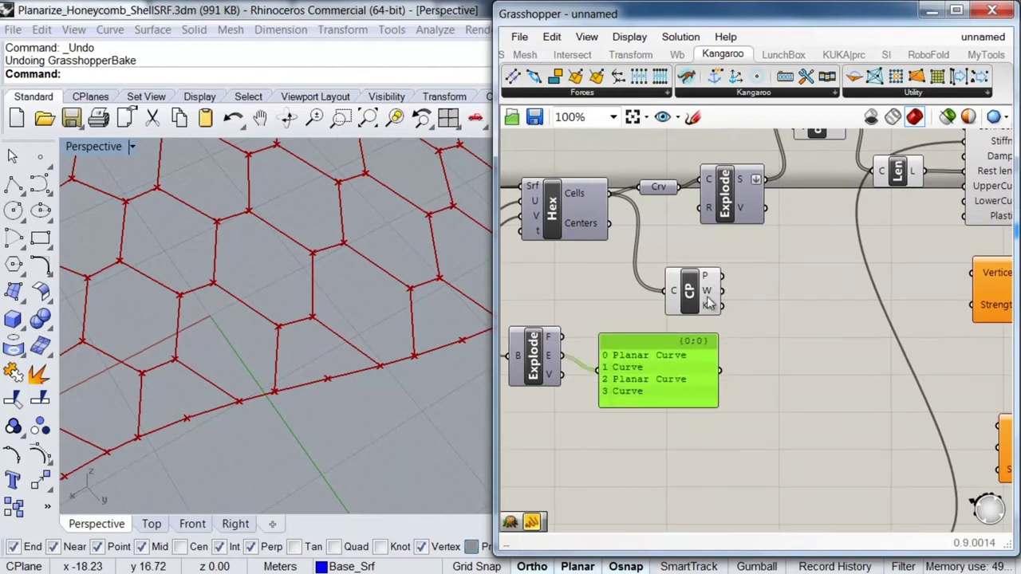
pyautogui.moveTo(742, 296); pyautogui.dragTo(659, 291, button='right')
pyautogui.moveTo(639, 271); pyautogui.dragTo(890, 268)
pyautogui.doubleClick(745, 375)
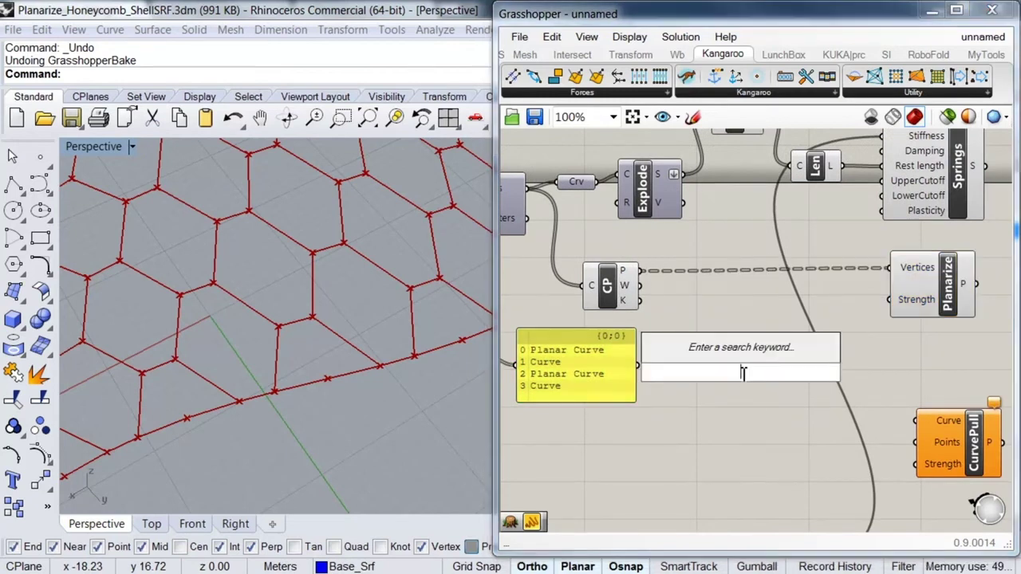
pyautogui.write('slid')
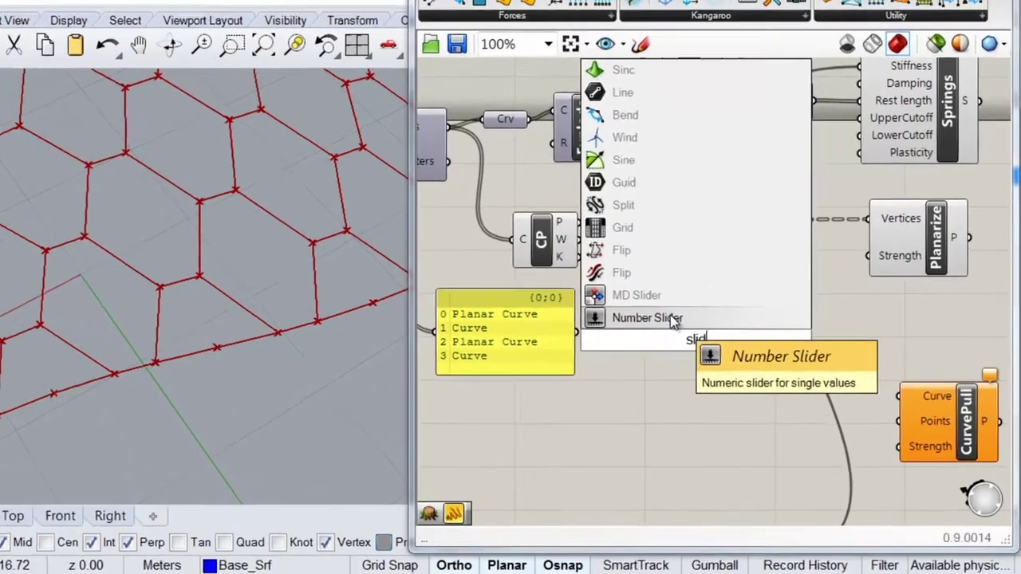
# - Add another number slider and raise its maximum to 1000
pyautogui.click(695, 353)
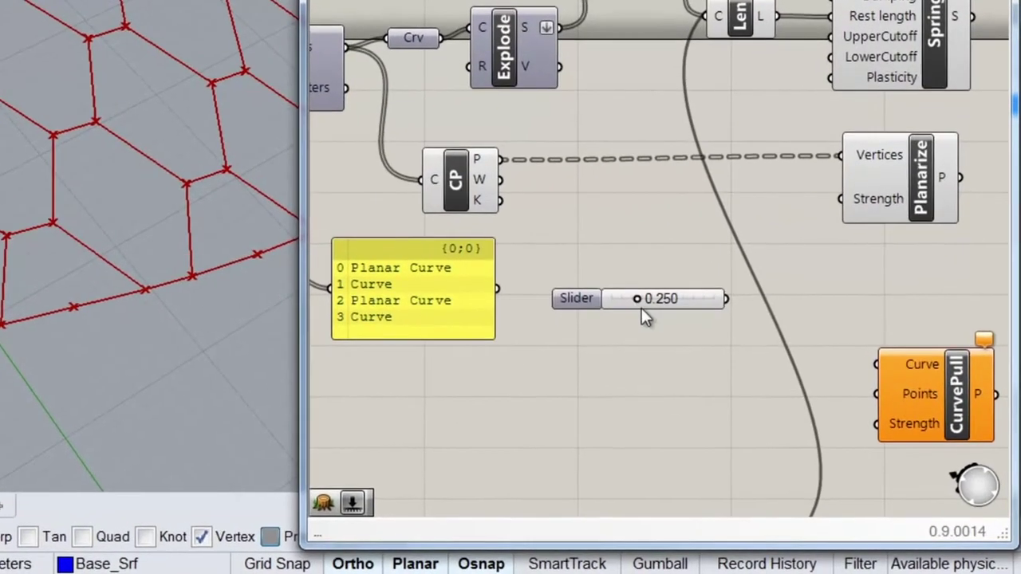
pyautogui.rightClick(619, 296)
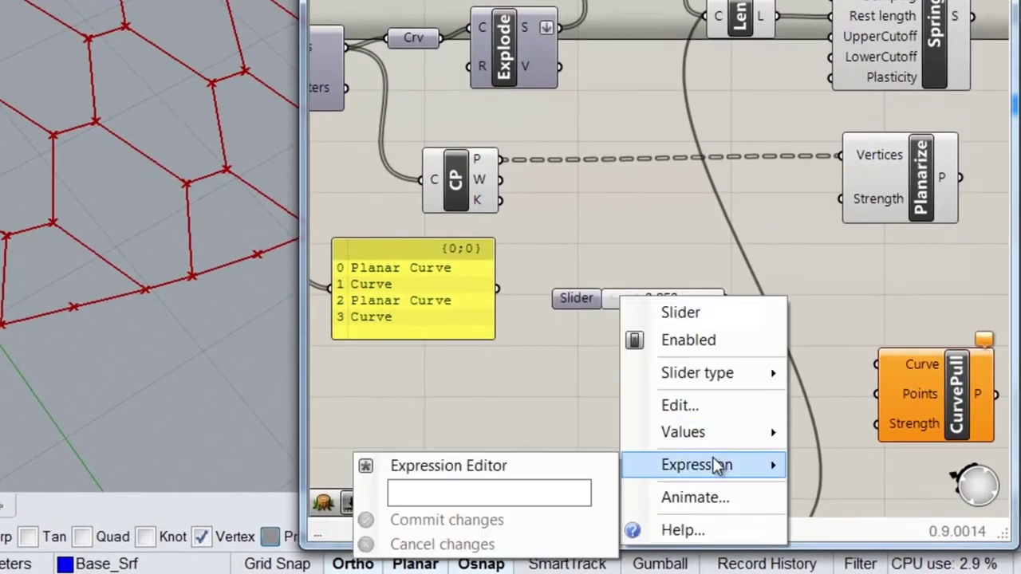
pyautogui.moveTo(712, 434)
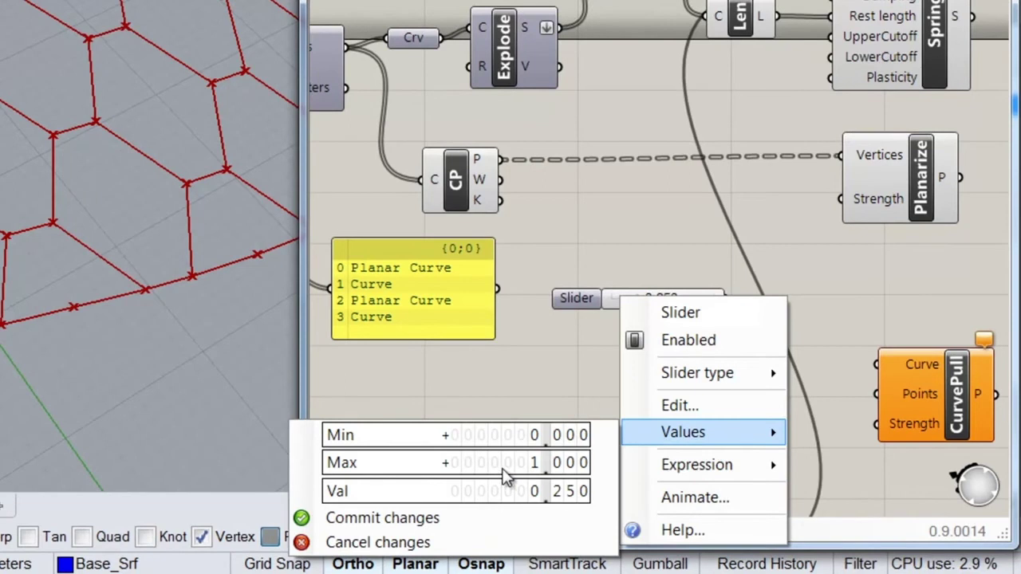
pyautogui.moveTo(497, 466); pyautogui.dragTo(536, 475)
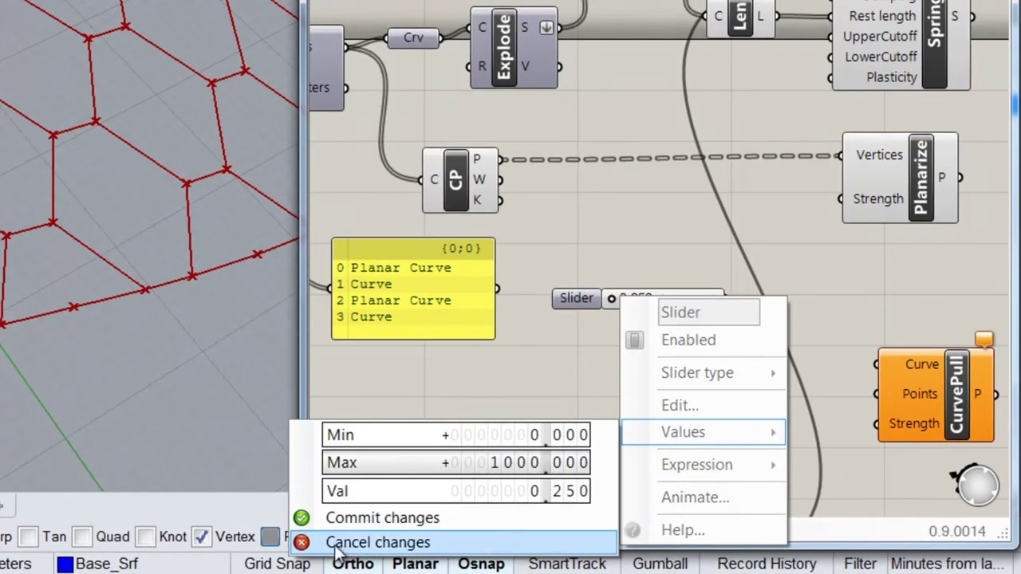
pyautogui.click(300, 523)
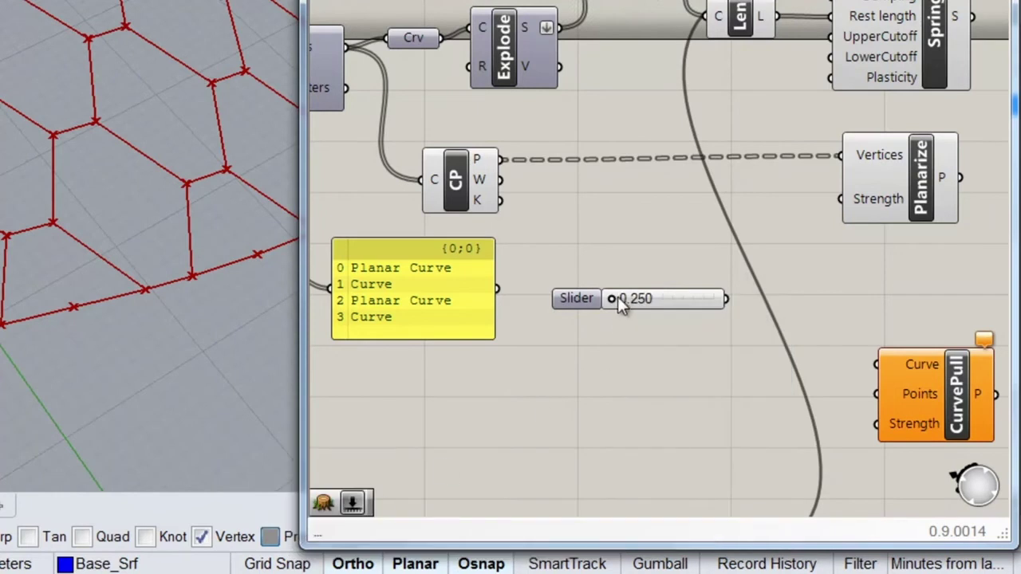
# - Set the slider to 832.250 and wire it into Planarize's Strength input
pyautogui.scroll(3, 618, 297)
pyautogui.moveTo(588, 302); pyautogui.dragTo(715, 312)
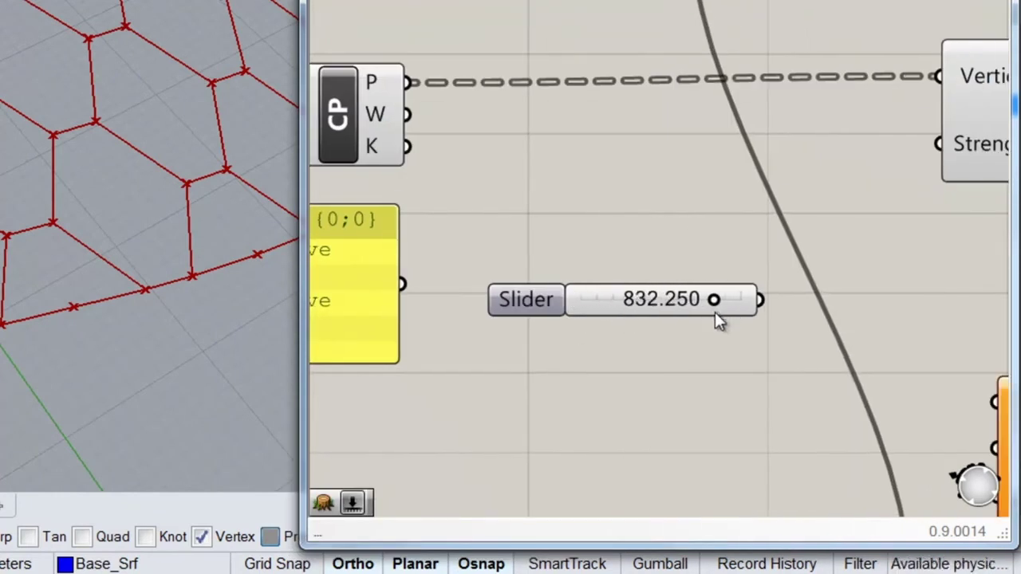
pyautogui.scroll(-3, 705, 295)
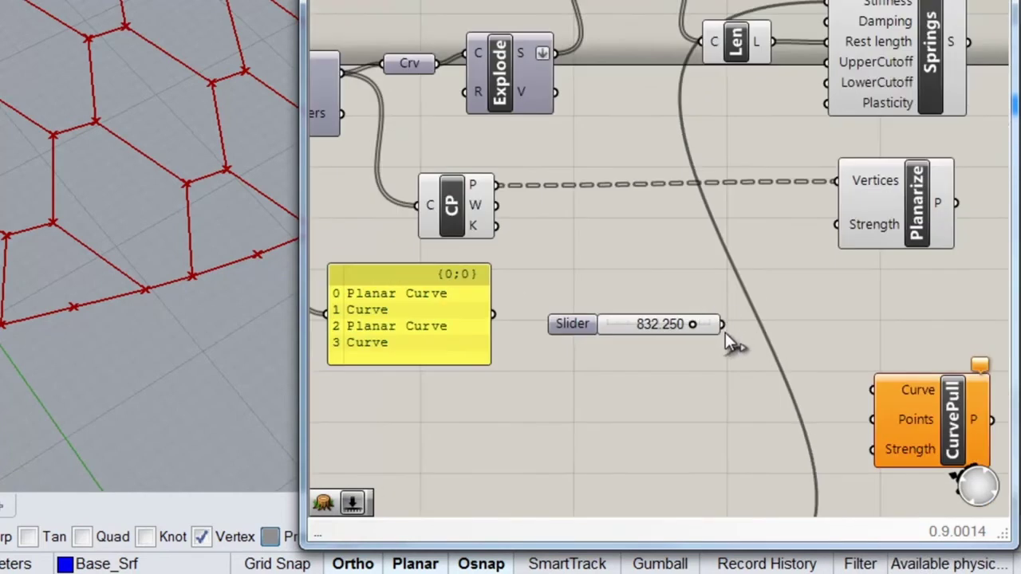
pyautogui.moveTo(823, 233); pyautogui.dragTo(851, 236)
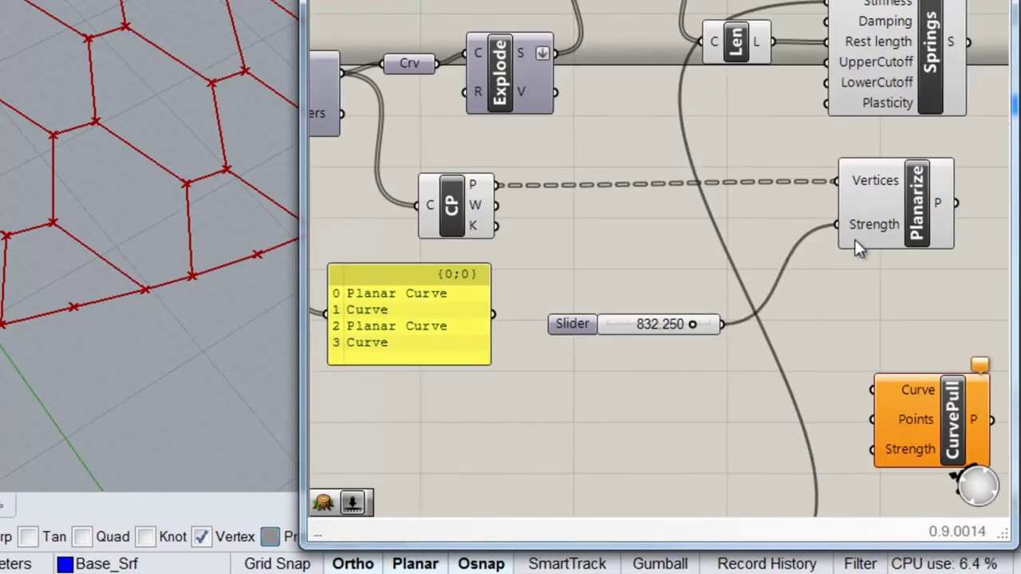
pyautogui.moveTo(872, 226); pyautogui.dragTo(880, 186, button='right')
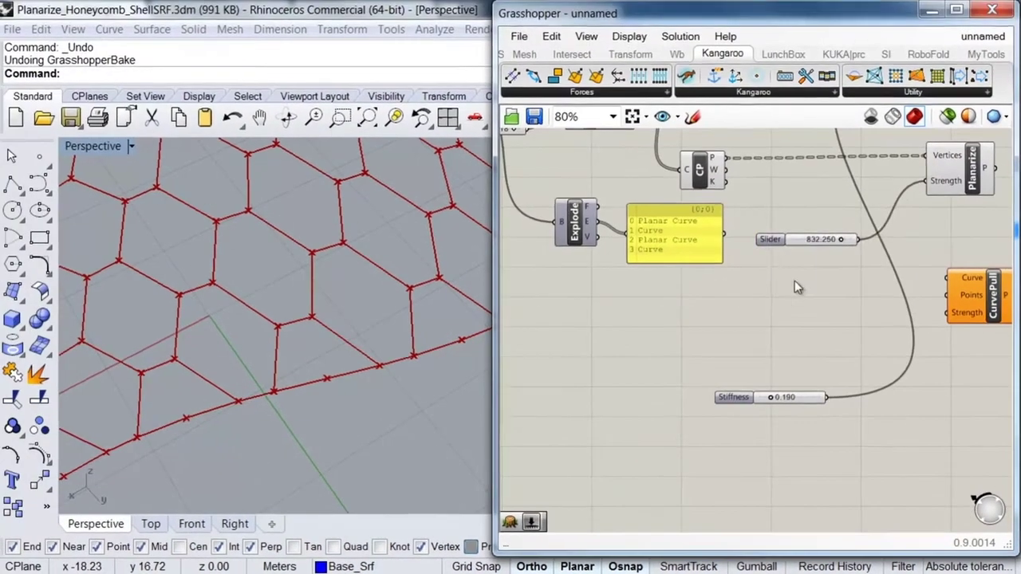
# - Move the strength slider beneath the Stiffness slider and name it 'Planarize'
pyautogui.moveTo(773, 246); pyautogui.dragTo(734, 417)
pyautogui.scroll(4, 732, 416)
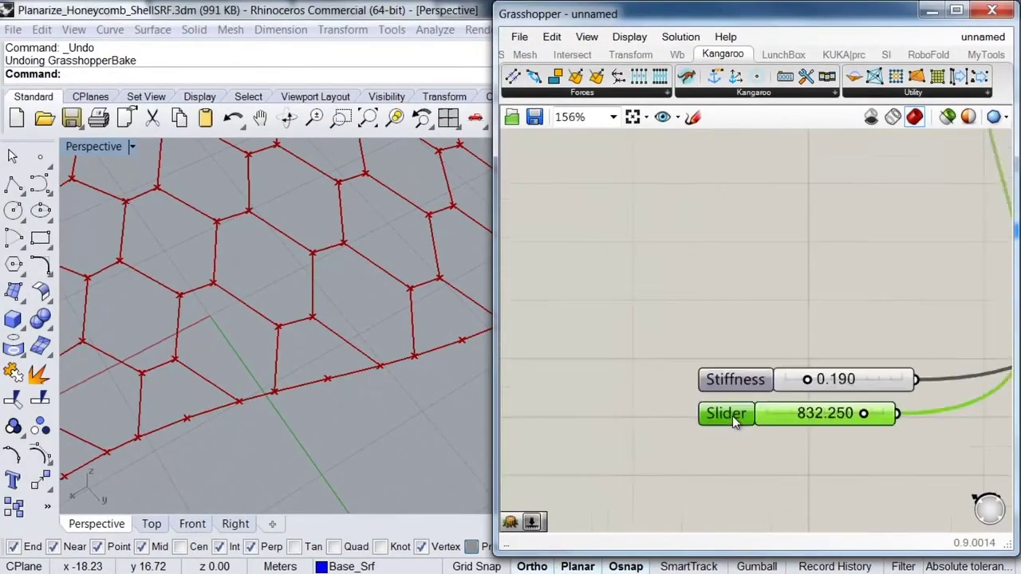
pyautogui.scroll(2, 733, 416)
pyautogui.rightClick(724, 394)
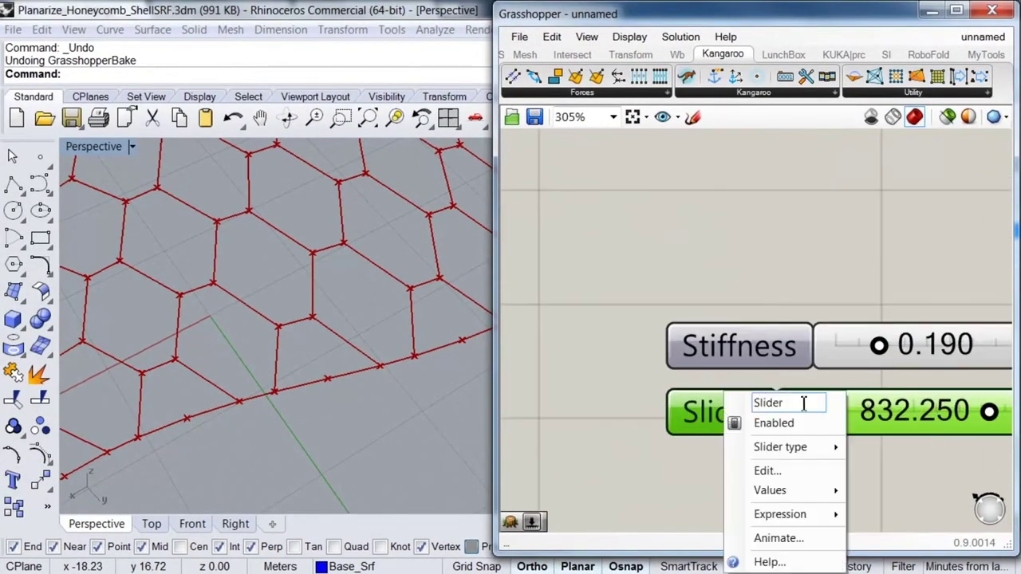
pyautogui.write('P')
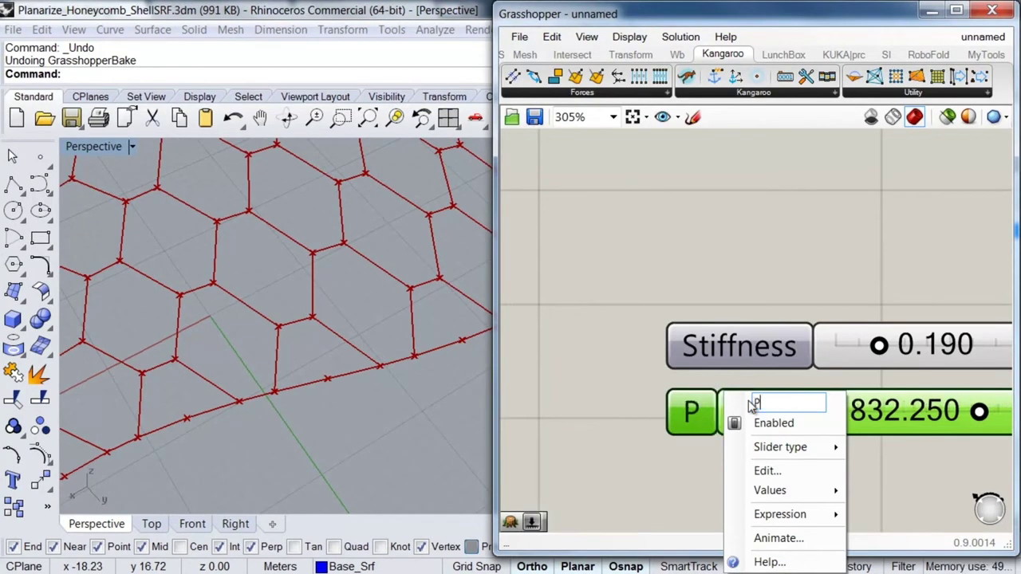
pyautogui.write('la')
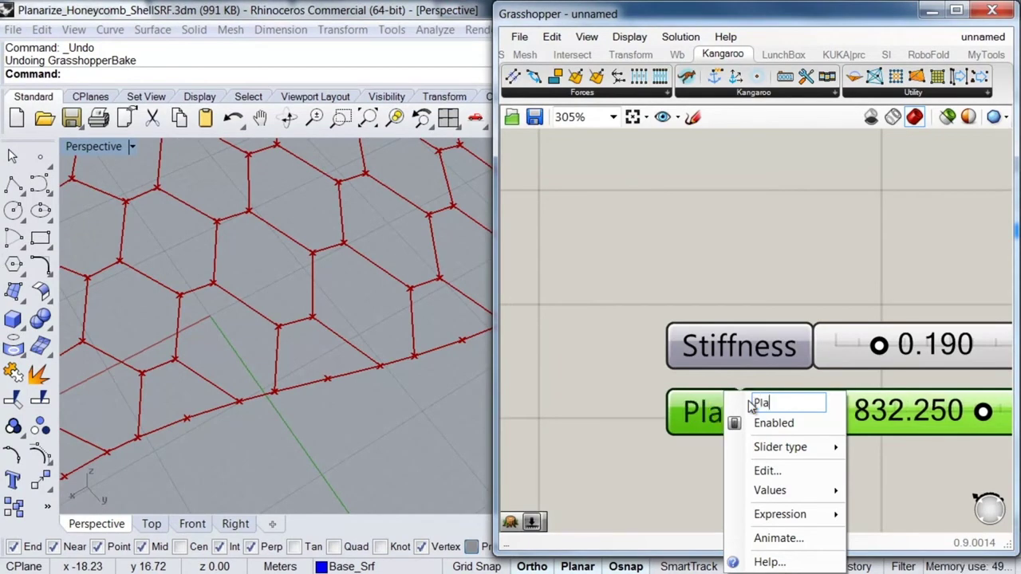
pyautogui.write('nari')
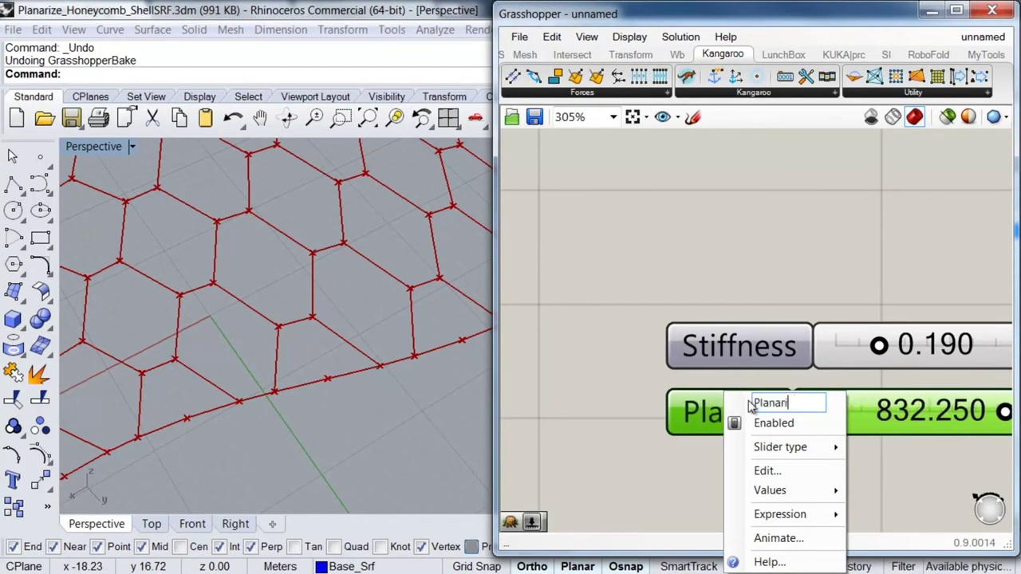
pyautogui.write('ze')
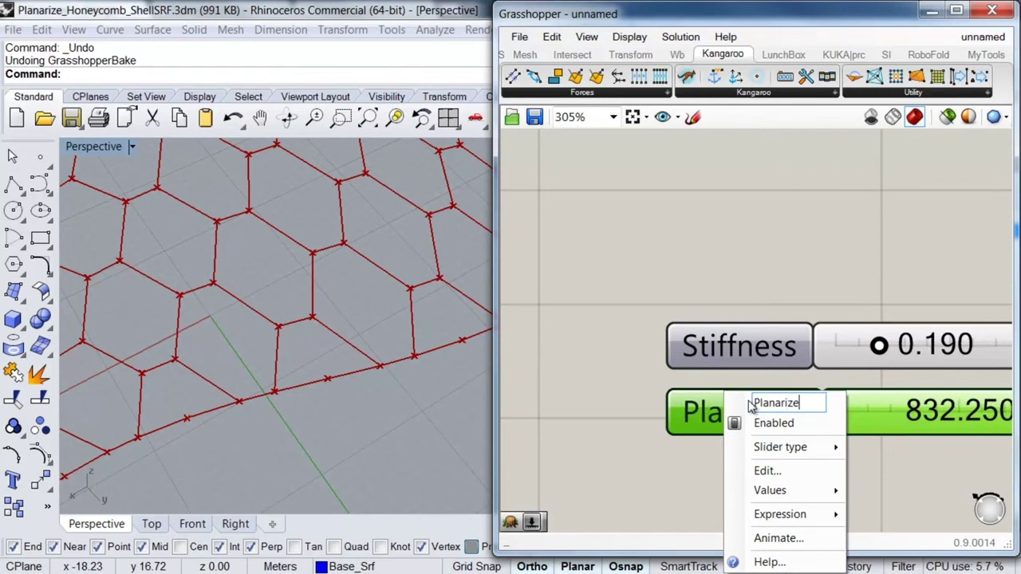
pyautogui.press('Return')
pyautogui.scroll(-5, 752, 283)
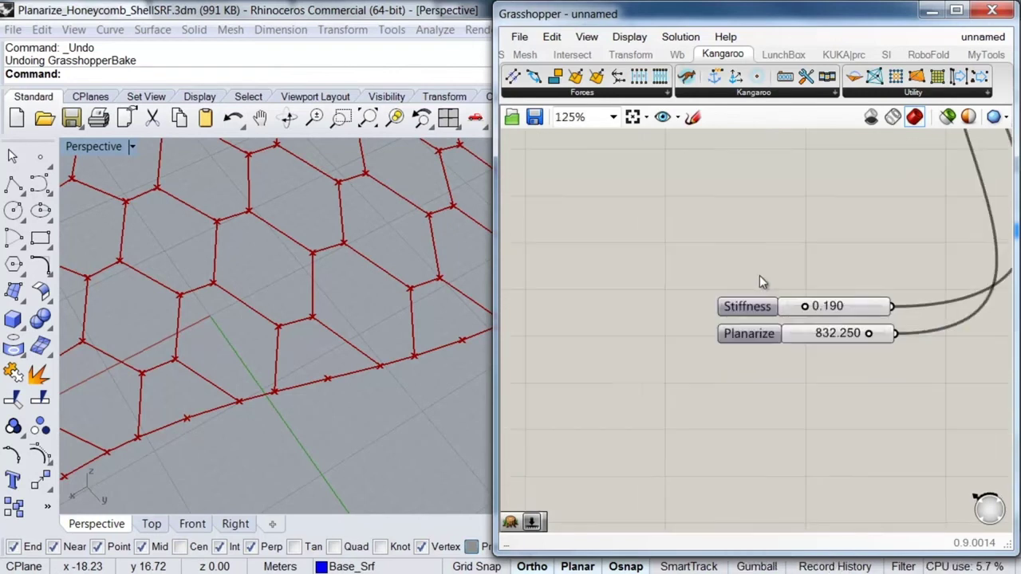
pyautogui.moveTo(771, 277); pyautogui.dragTo(691, 311, button='right')
pyautogui.scroll(-3, 690, 312)
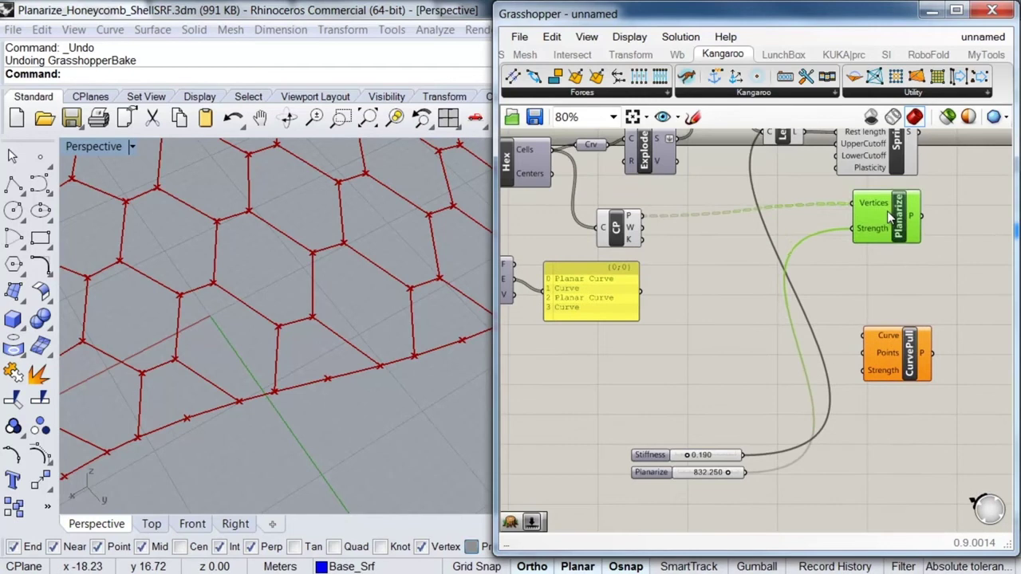
pyautogui.moveTo(897, 302); pyautogui.dragTo(848, 306, button='right')
# - Move CurvePull up under Planarize and review the Springs, Hex and Explode layout
pyautogui.moveTo(868, 379); pyautogui.dragTo(857, 315)
pyautogui.moveTo(857, 315); pyautogui.dragTo(854, 365, button='right')
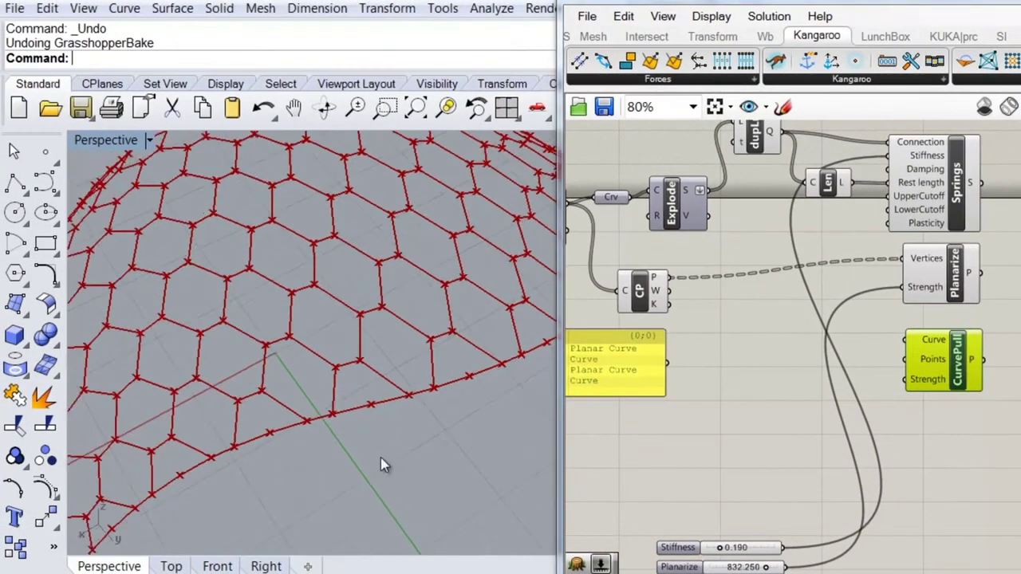
pyautogui.scroll(-8, 381, 457)
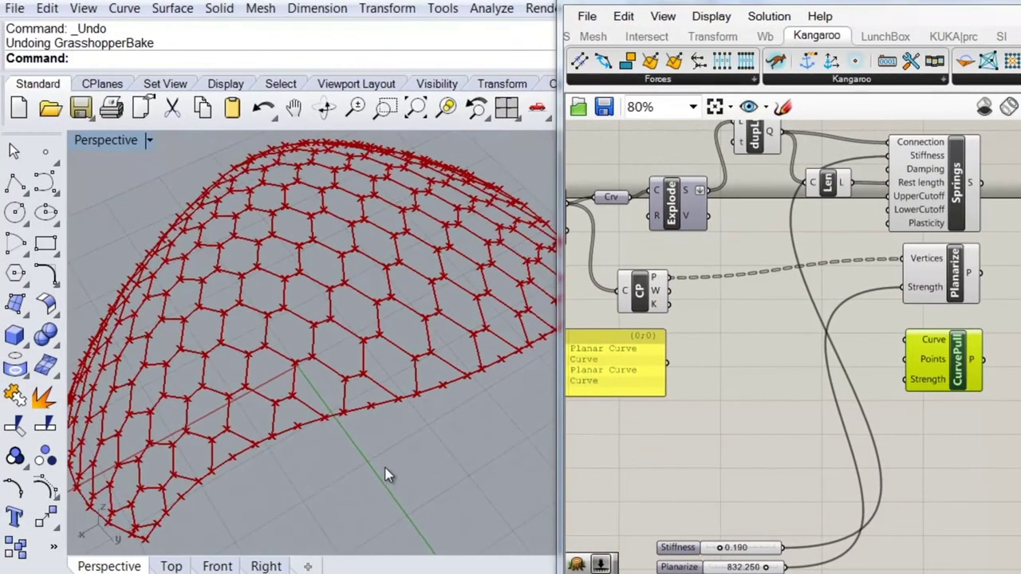
pyautogui.scroll(2, 379, 444)
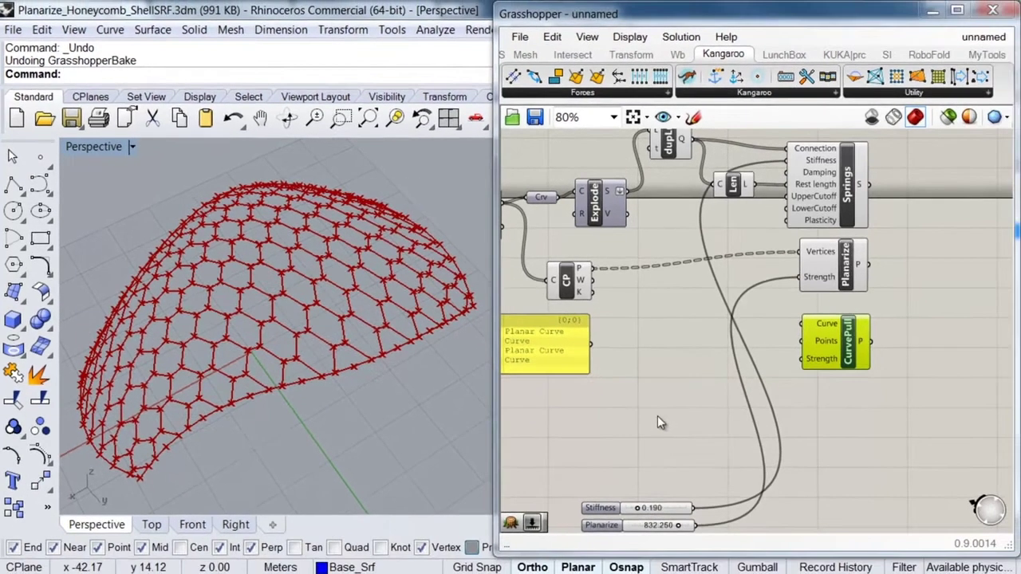
pyautogui.moveTo(675, 421); pyautogui.dragTo(719, 377, button='right')
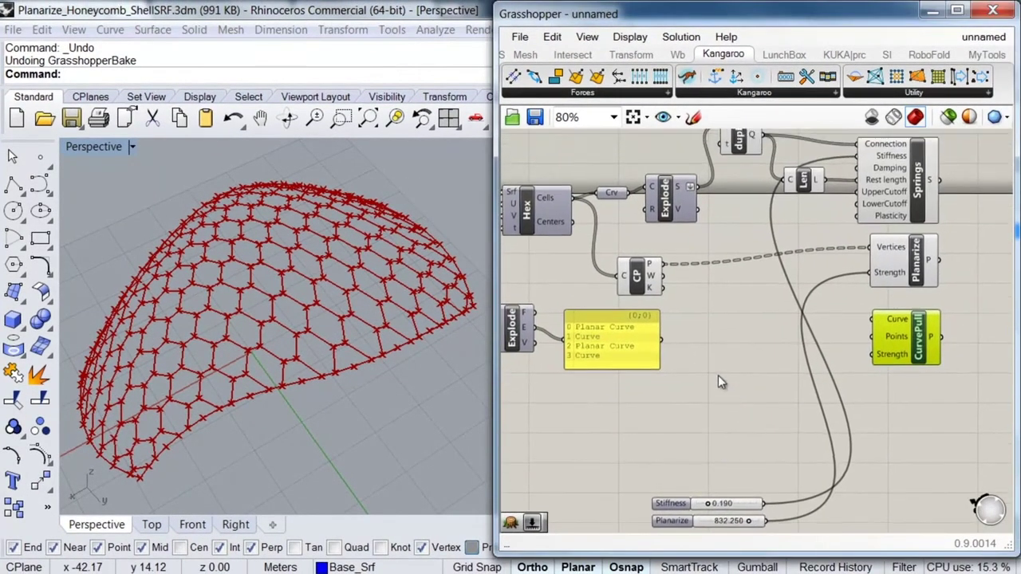
# - Move the CP component lower and to the right, then bring up its radial menu
pyautogui.moveTo(640, 281); pyautogui.dragTo(685, 295)
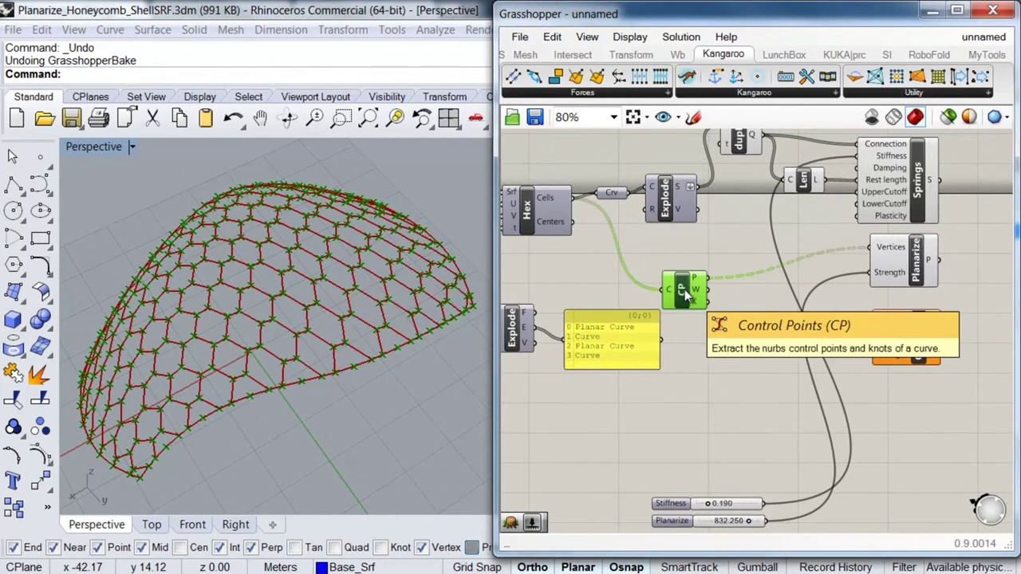
pyautogui.scroll(3, 561, 242)
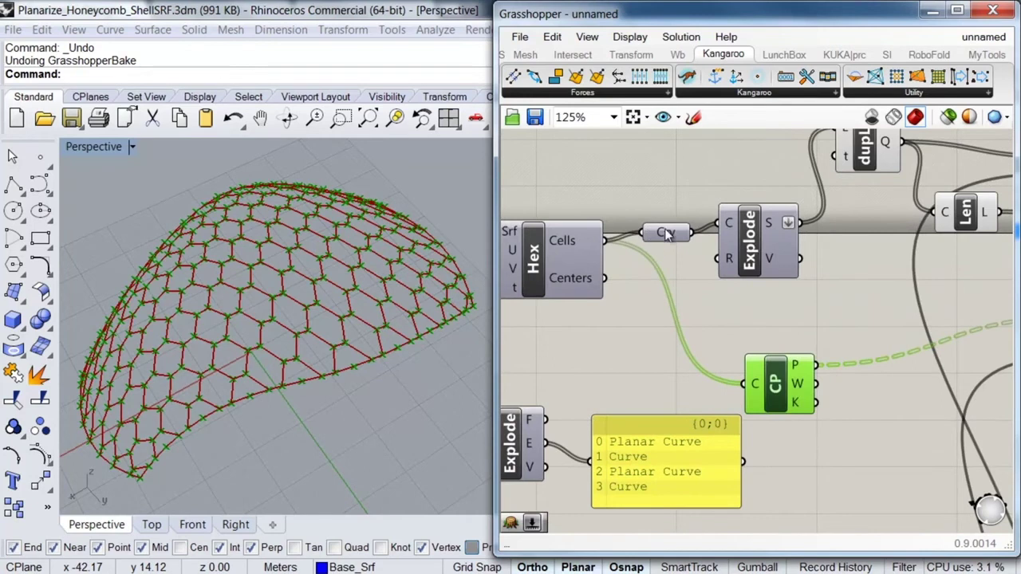
pyautogui.moveTo(712, 303); pyautogui.dragTo(690, 300, button='right')
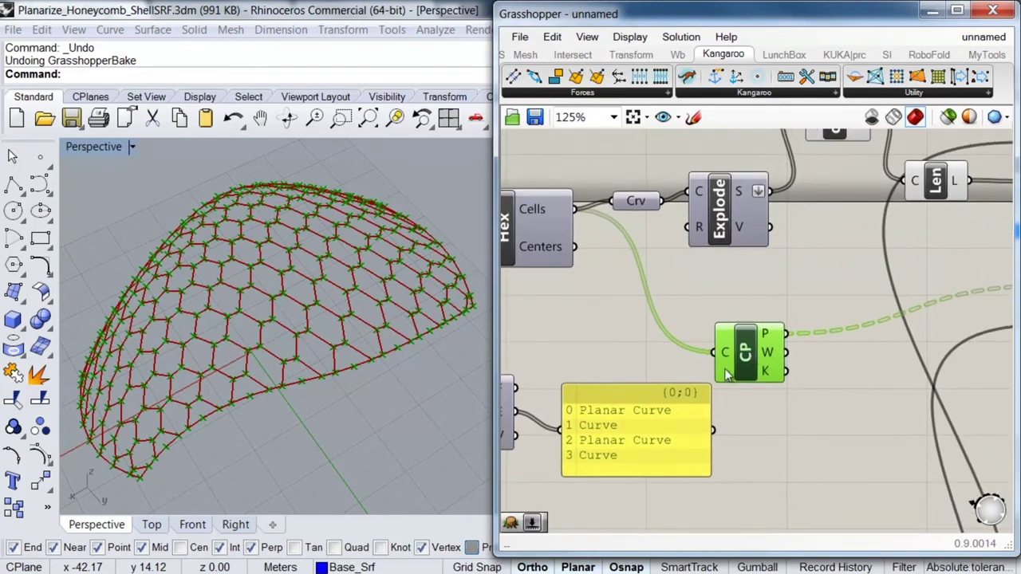
pyautogui.scroll(3, 287, 301)
pyautogui.scroll(5, 323, 276)
pyautogui.scroll(-1, 292, 295)
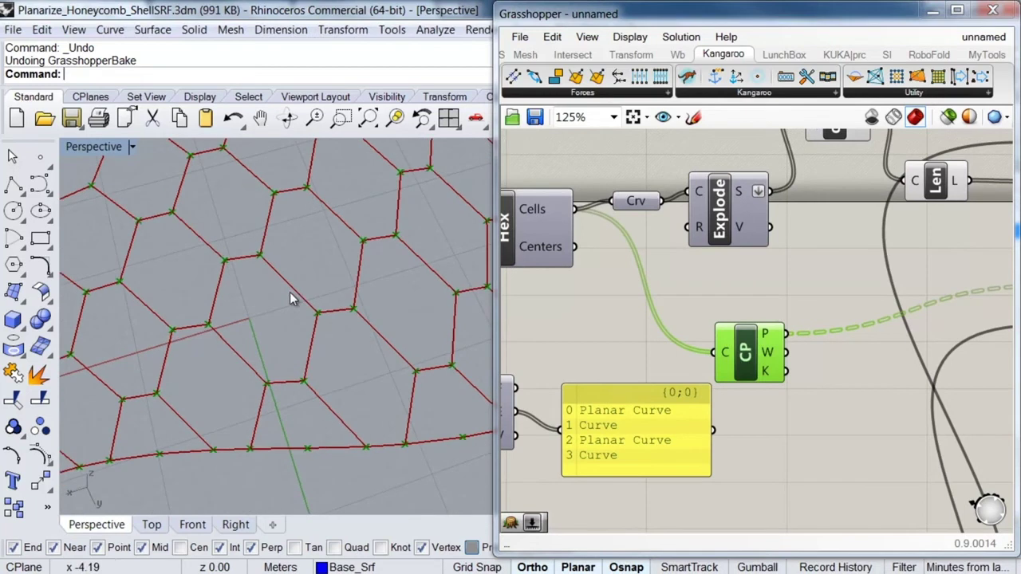
pyautogui.middleClick(743, 346)
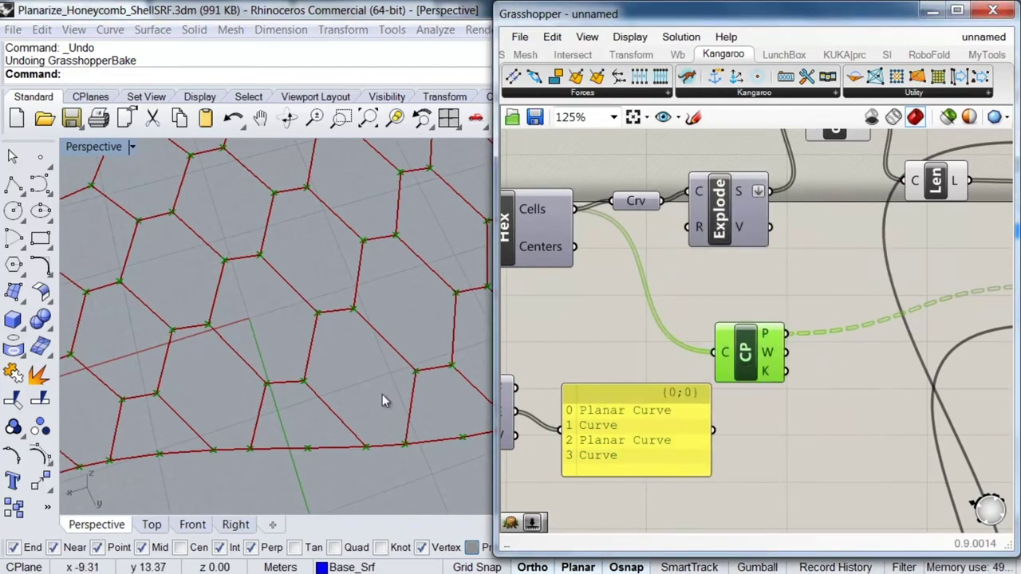
pyautogui.click(645, 331)
pyautogui.click(369, 249)
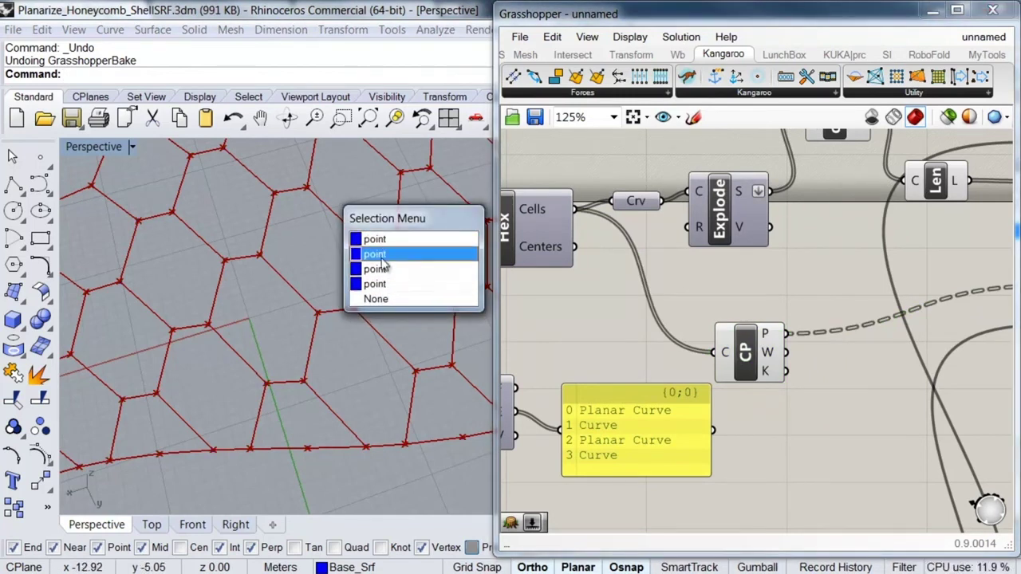
pyautogui.click(375, 287)
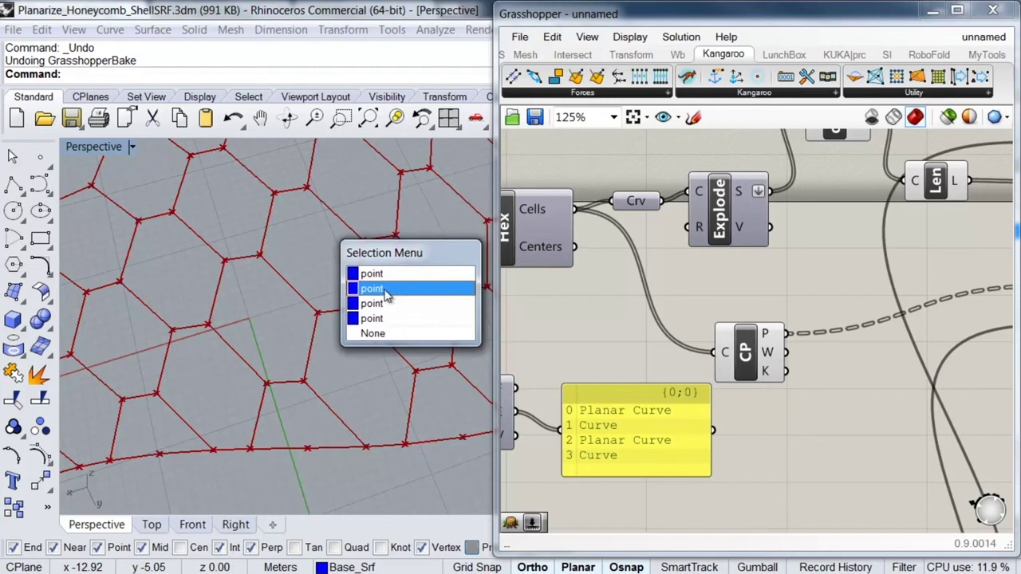
pyautogui.moveTo(407, 254); pyautogui.dragTo(313, 279)
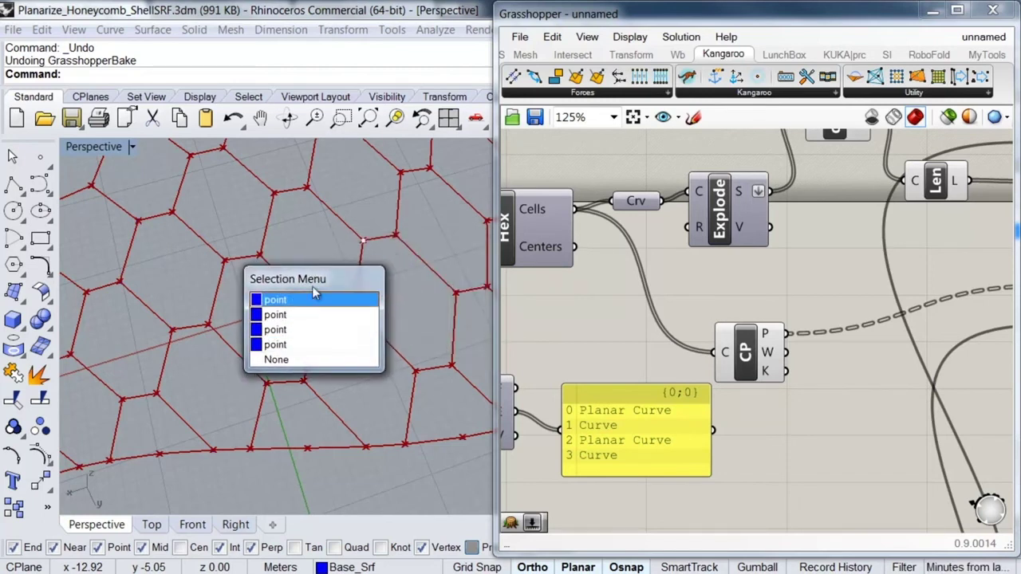
pyautogui.click(325, 238)
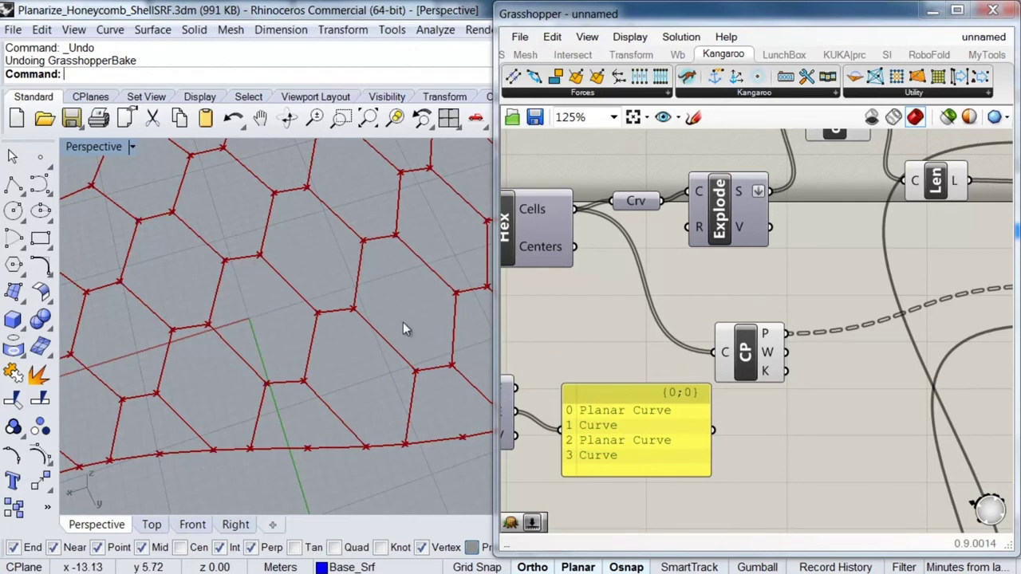
pyautogui.hotkey('ctrl', 'z')
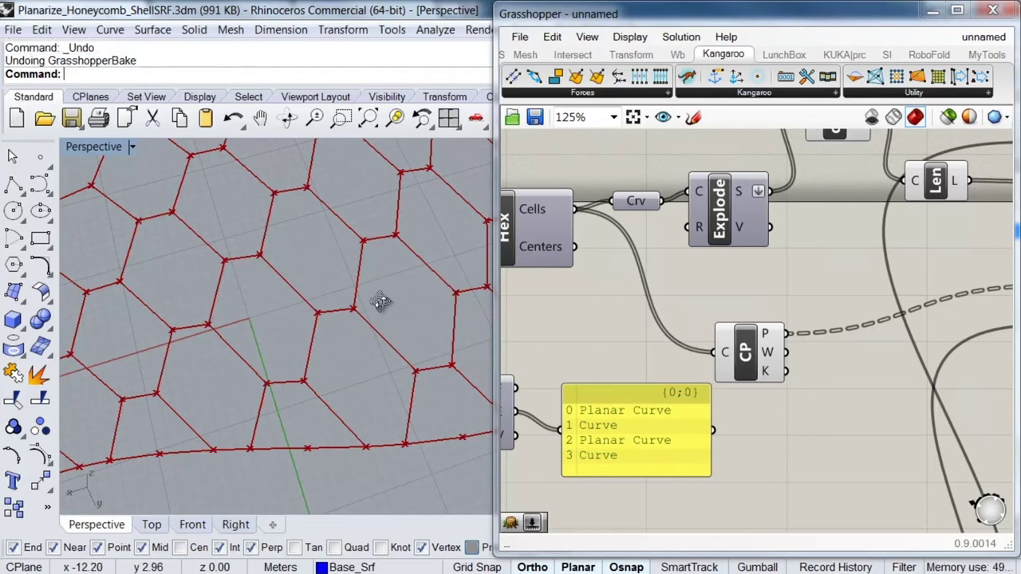
pyautogui.moveTo(383, 302); pyautogui.dragTo(371, 250, button='right')
pyautogui.scroll(-3, 720, 323)
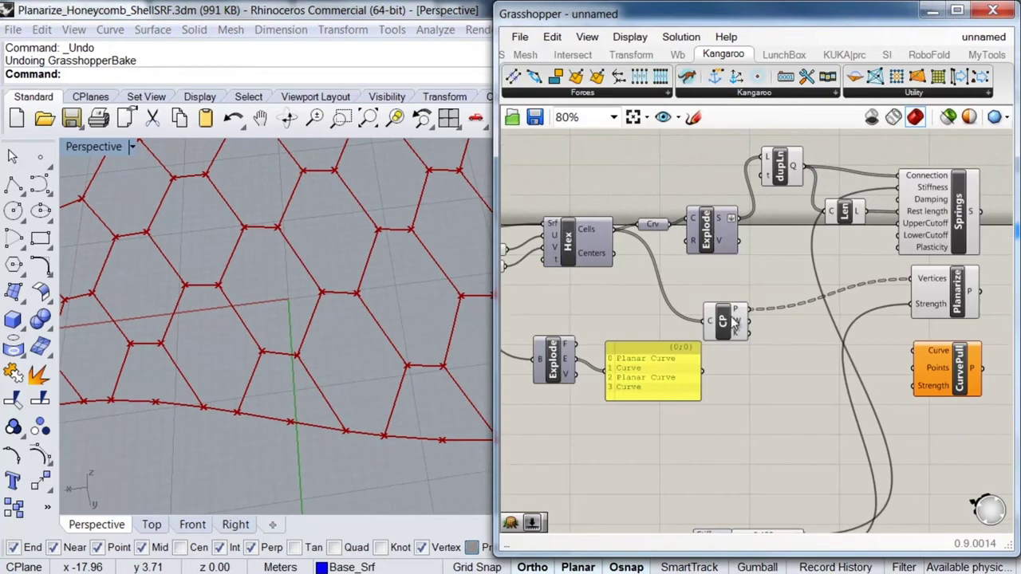
# - Add a Flatten component and place it beside the CP component
pyautogui.moveTo(736, 319); pyautogui.dragTo(723, 316)
pyautogui.doubleClick(765, 372)
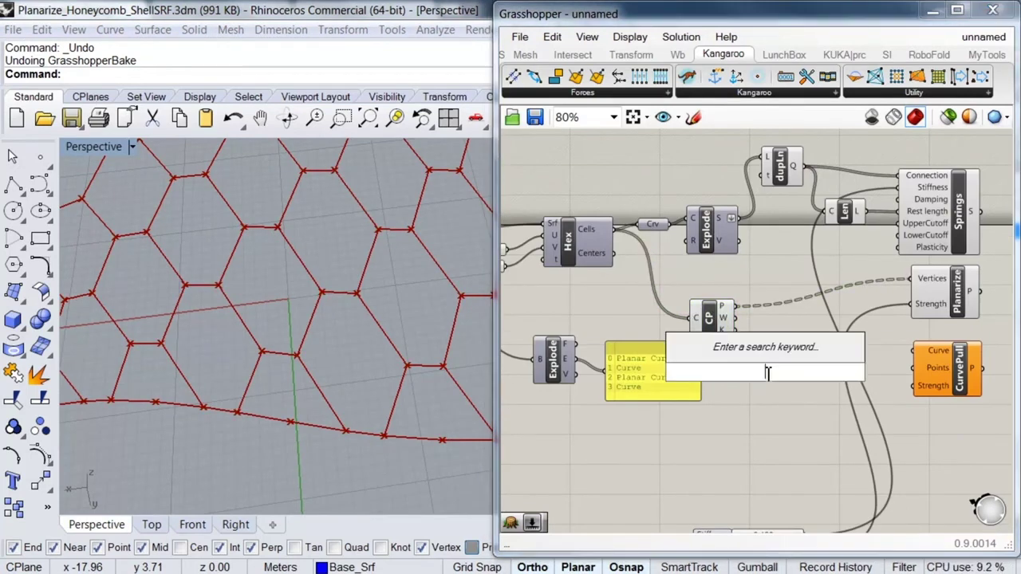
pyautogui.write('fl')
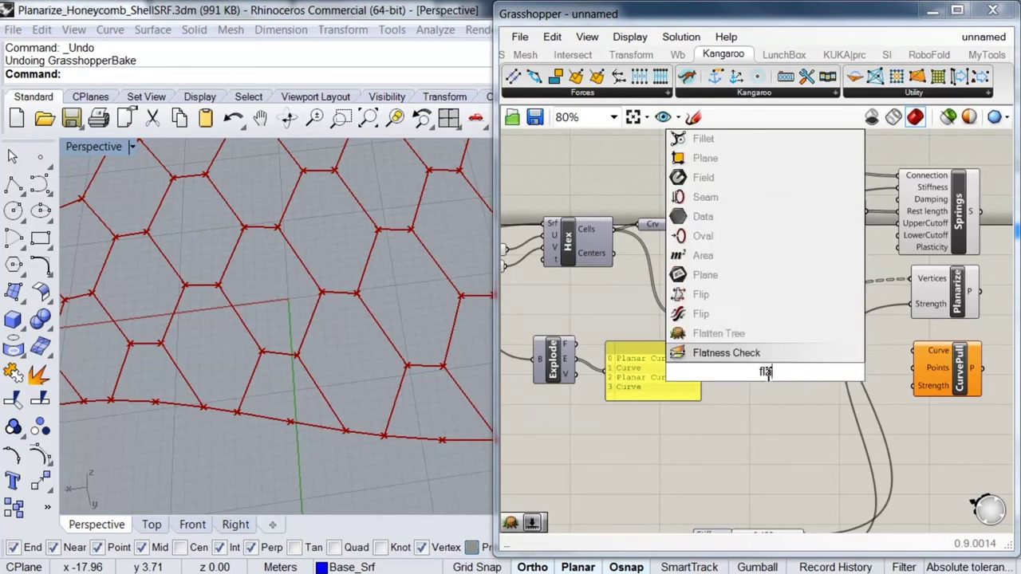
pyautogui.write('atten')
pyautogui.press('Return')
pyautogui.moveTo(765, 382); pyautogui.dragTo(773, 358)
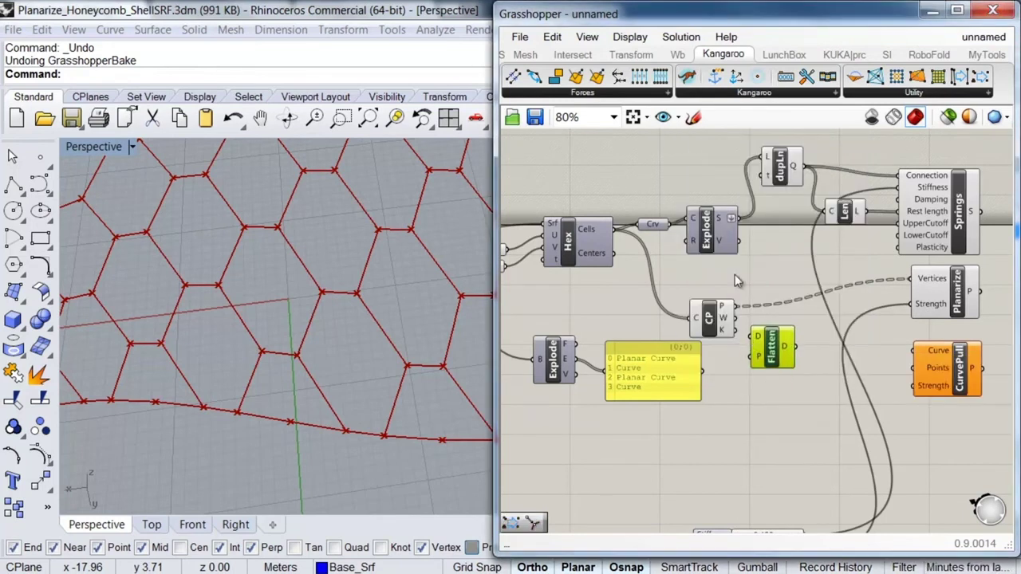
# - Wire CP's P output into Flatten's D input and tidy both components' positions
pyautogui.scroll(2, 793, 328)
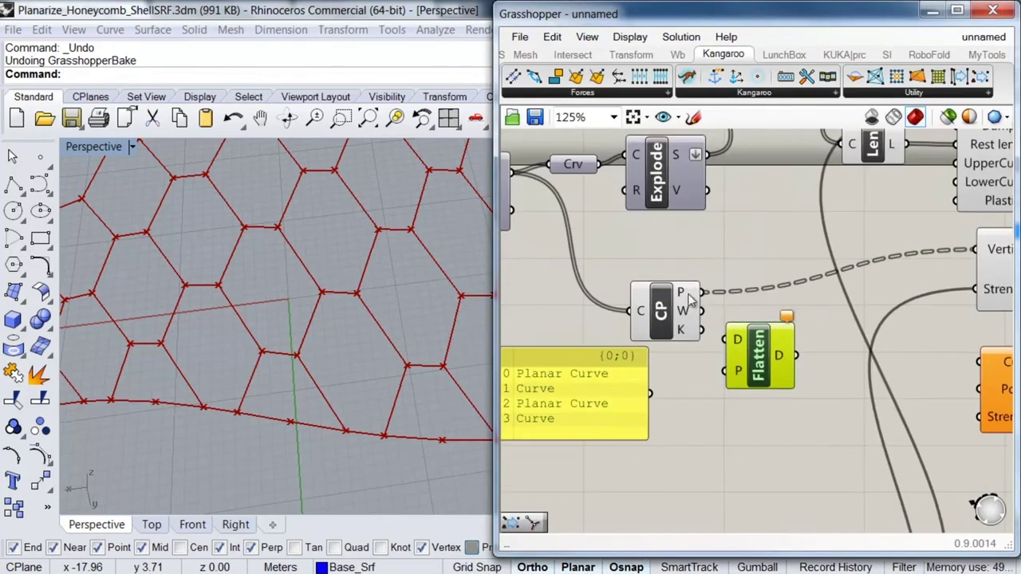
pyautogui.moveTo(682, 295)
pyautogui.moveTo(728, 340); pyautogui.dragTo(702, 292)
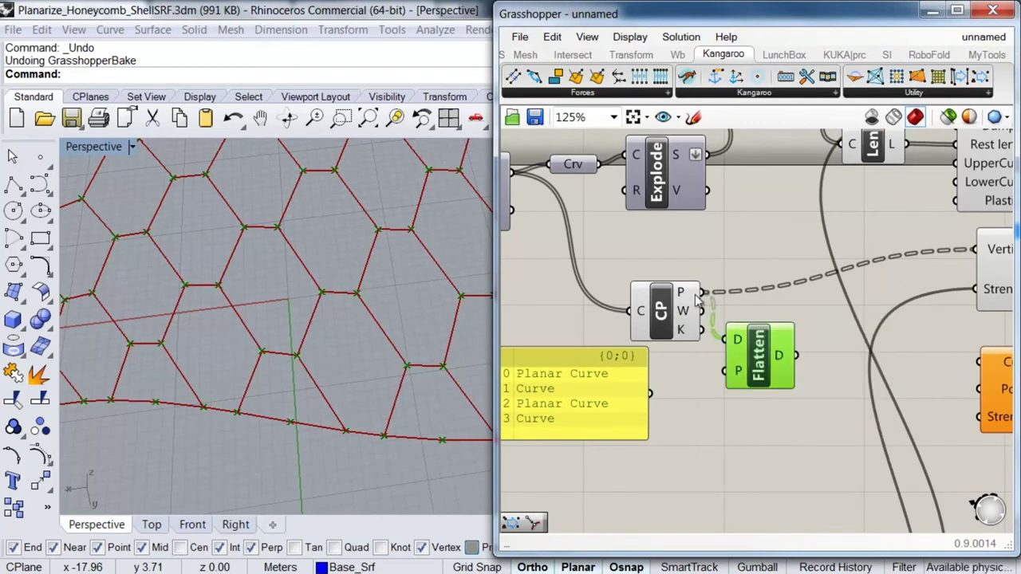
pyautogui.moveTo(678, 299); pyautogui.dragTo(637, 284, button='right')
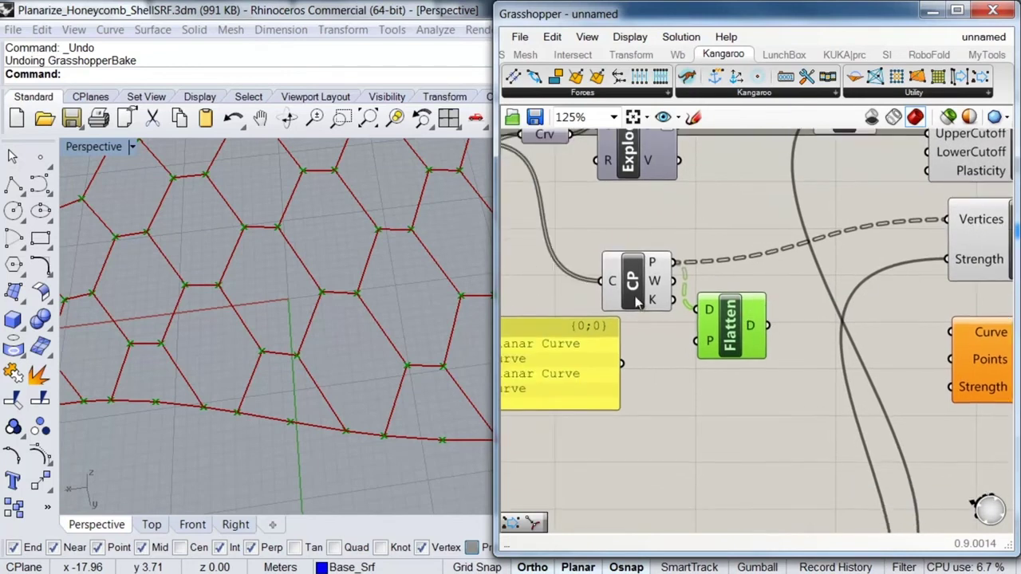
pyautogui.moveTo(636, 283); pyautogui.dragTo(603, 266)
pyautogui.moveTo(740, 335); pyautogui.dragTo(717, 324)
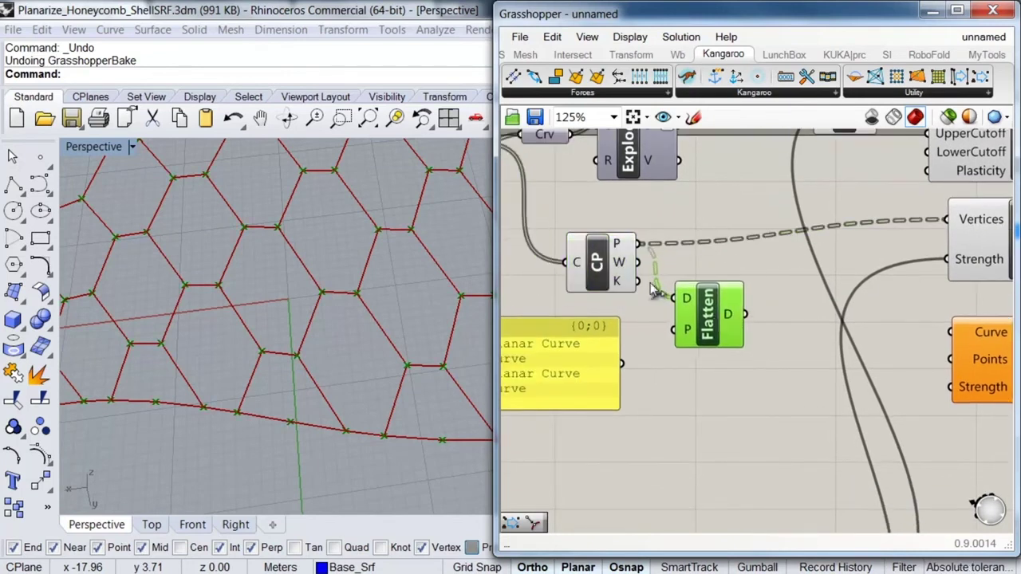
pyautogui.moveTo(606, 267); pyautogui.dragTo(612, 251)
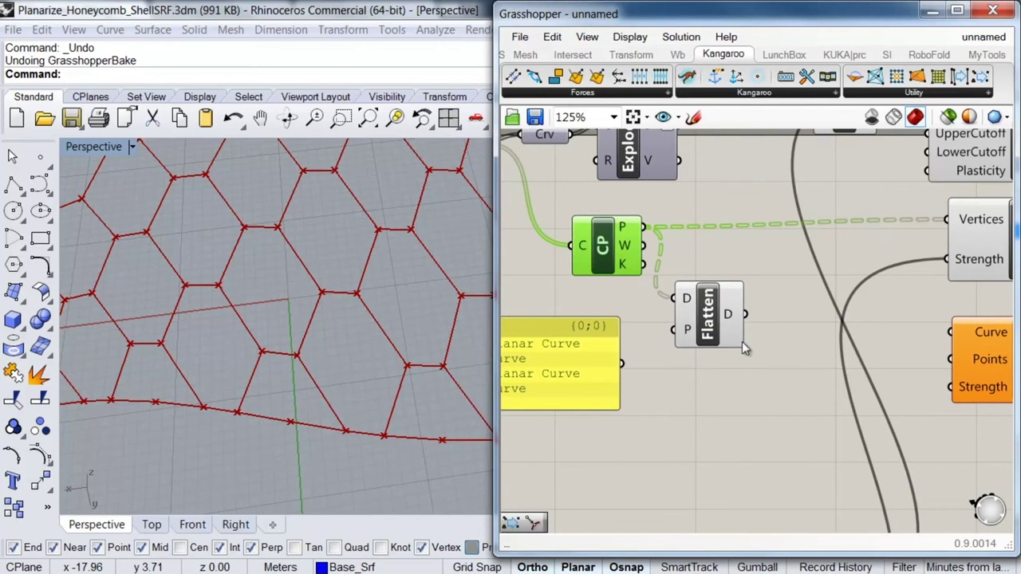
pyautogui.click(707, 333)
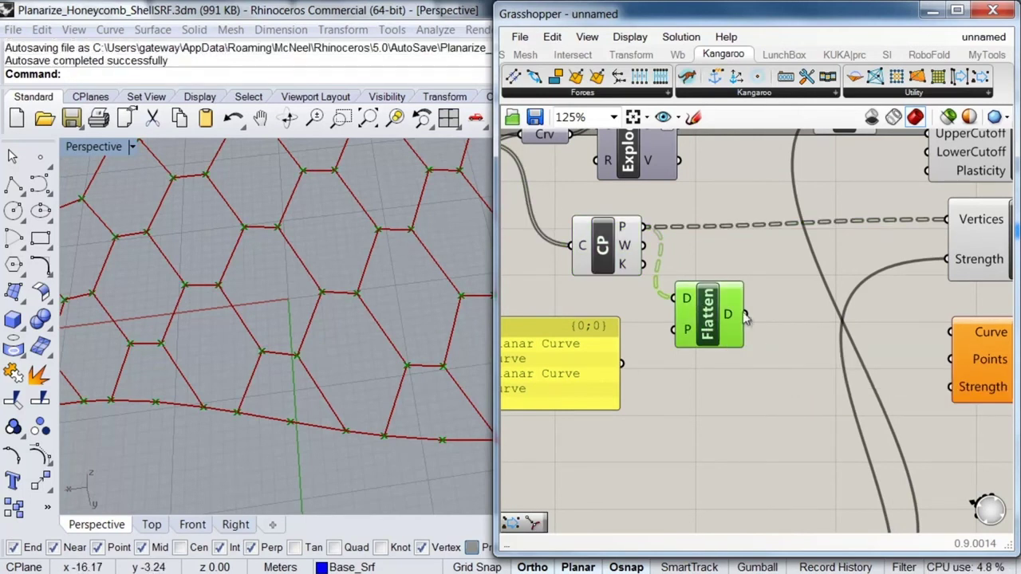
# - Place a Kangaroo removeDuplicatePts component beside Flatten and feed it Flatten's points
pyautogui.click(917, 93)
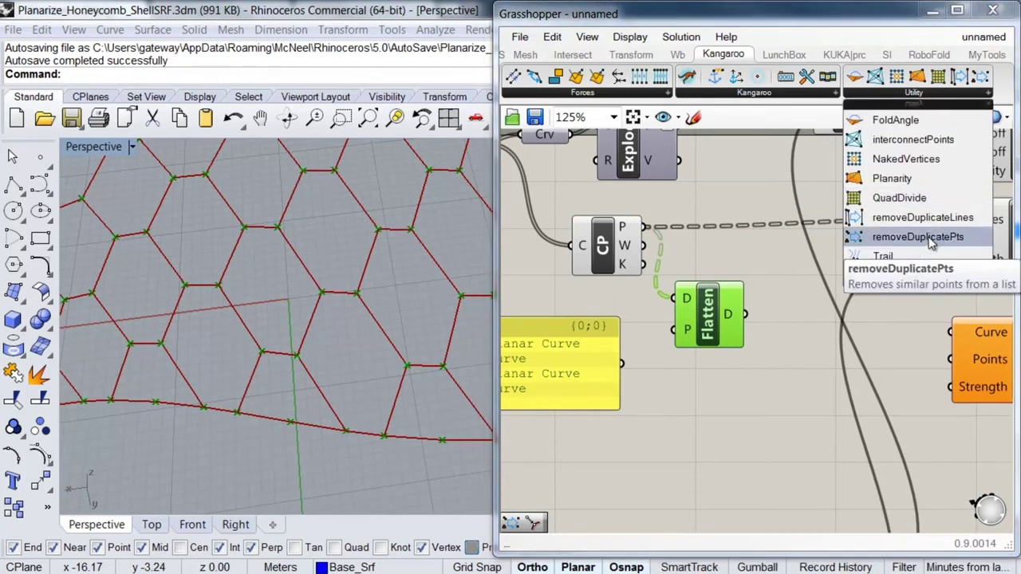
pyautogui.moveTo(931, 242); pyautogui.dragTo(821, 319)
pyautogui.moveTo(761, 297); pyautogui.dragTo(772, 318, button='right')
pyautogui.scroll(-1, 765, 327)
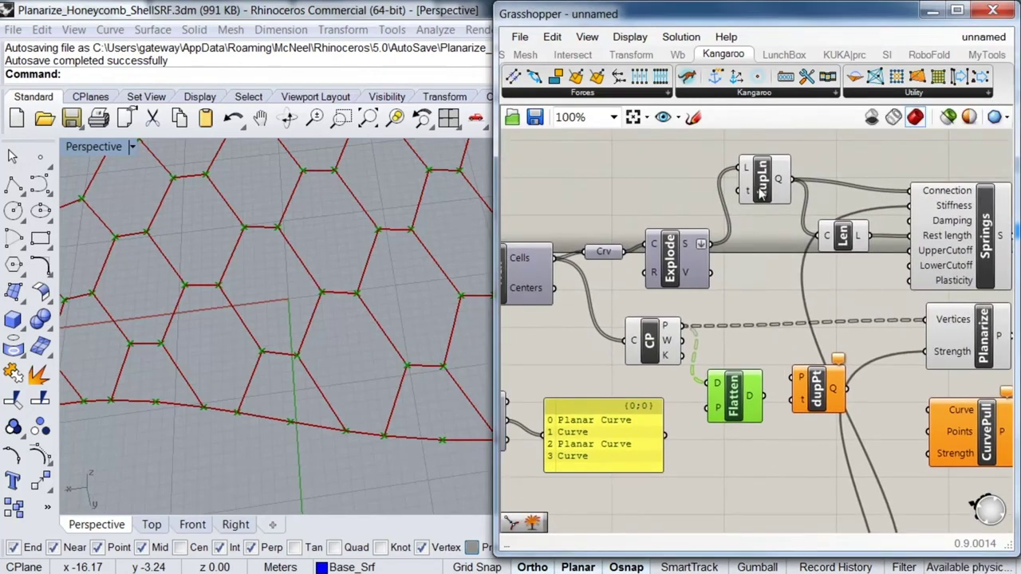
pyautogui.moveTo(799, 360); pyautogui.dragTo(794, 305, button='right')
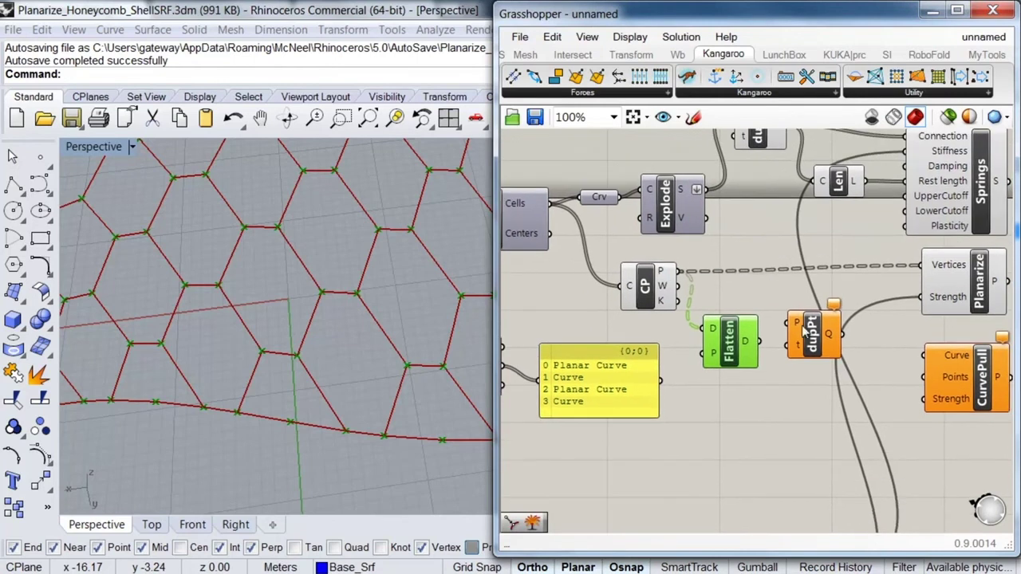
pyautogui.moveTo(805, 355); pyautogui.dragTo(760, 341)
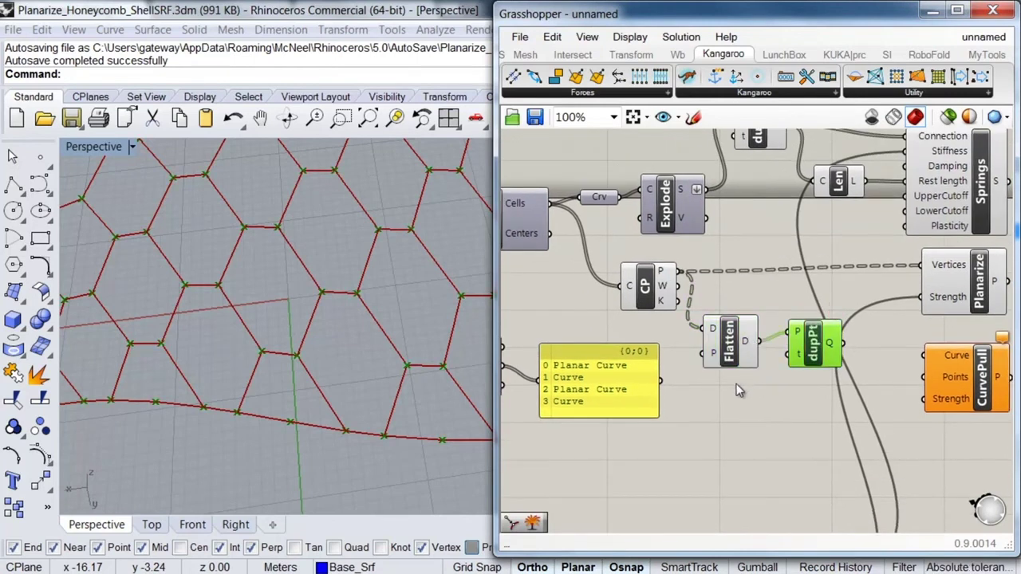
pyautogui.moveTo(737, 391); pyautogui.dragTo(764, 399, button='right')
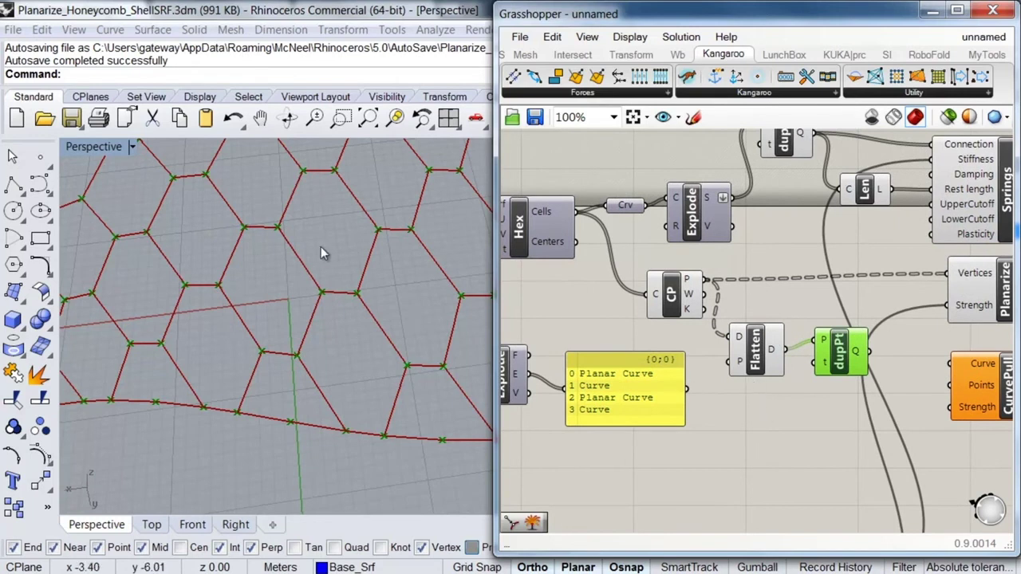
# - Bake the dupPt points into Rhino to check the hexagon vertices, then undo the bake
pyautogui.click(778, 408)
pyautogui.moveTo(775, 401); pyautogui.dragTo(561, 267)
pyautogui.middleClick(674, 292)
pyautogui.click(839, 351)
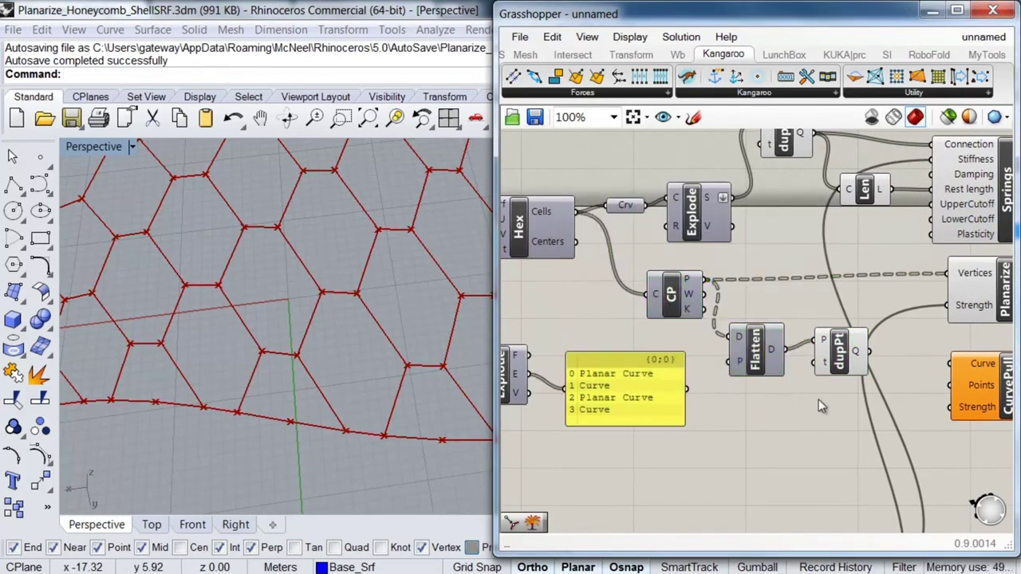
pyautogui.middleClick(843, 343)
pyautogui.click(871, 371)
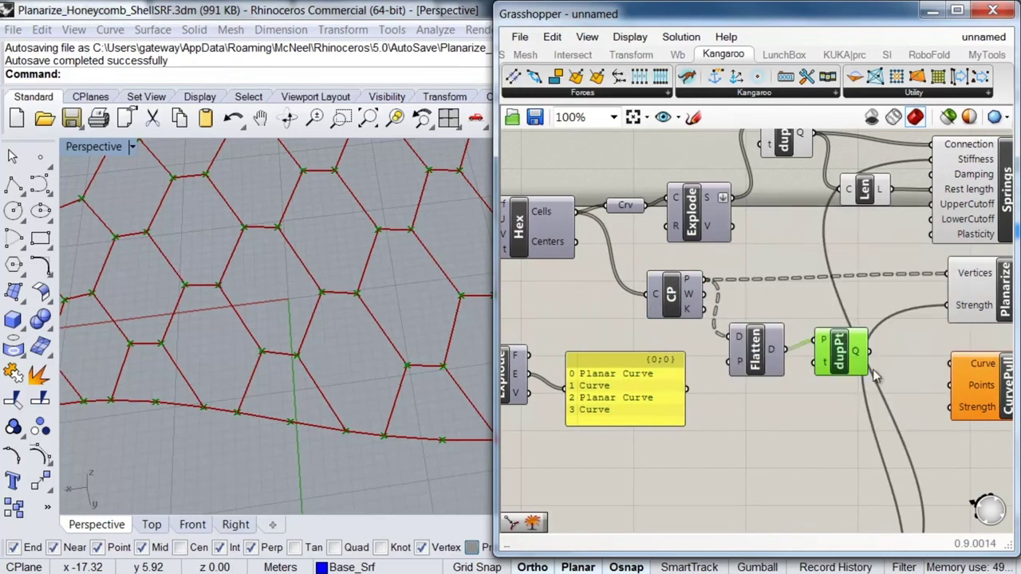
pyautogui.click(358, 293)
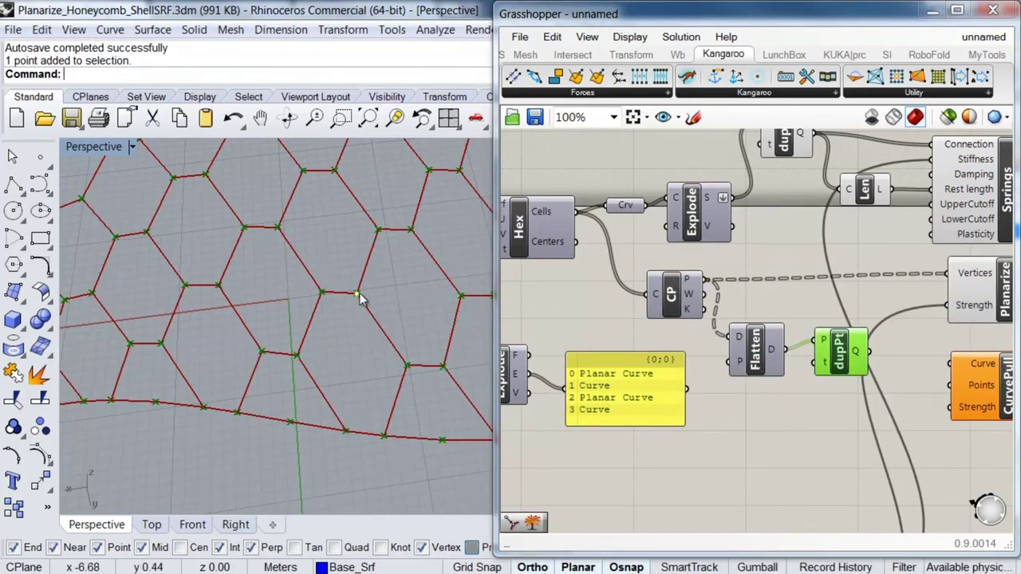
pyautogui.click(379, 229)
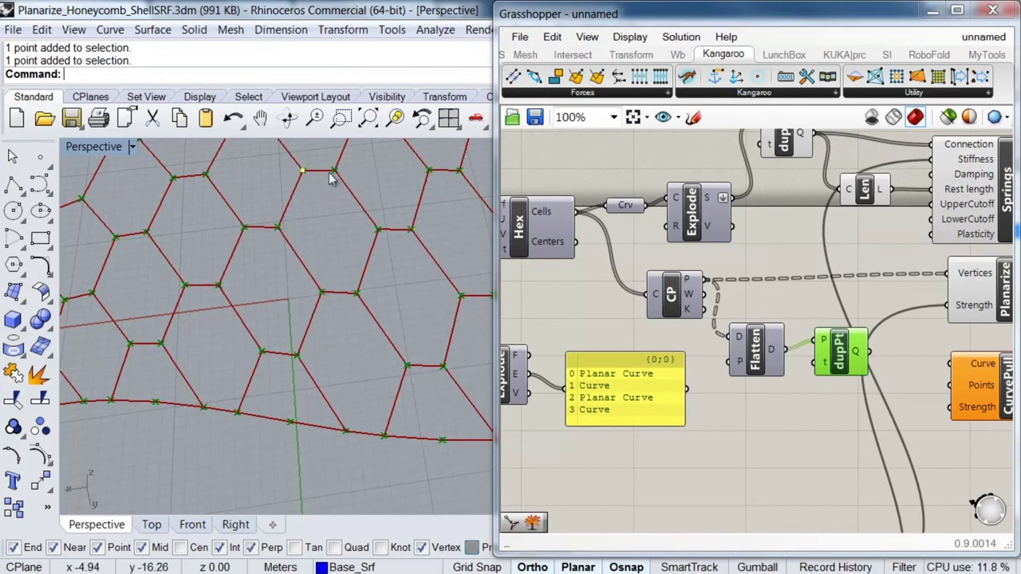
pyautogui.hotkey('ctrl', 'z')
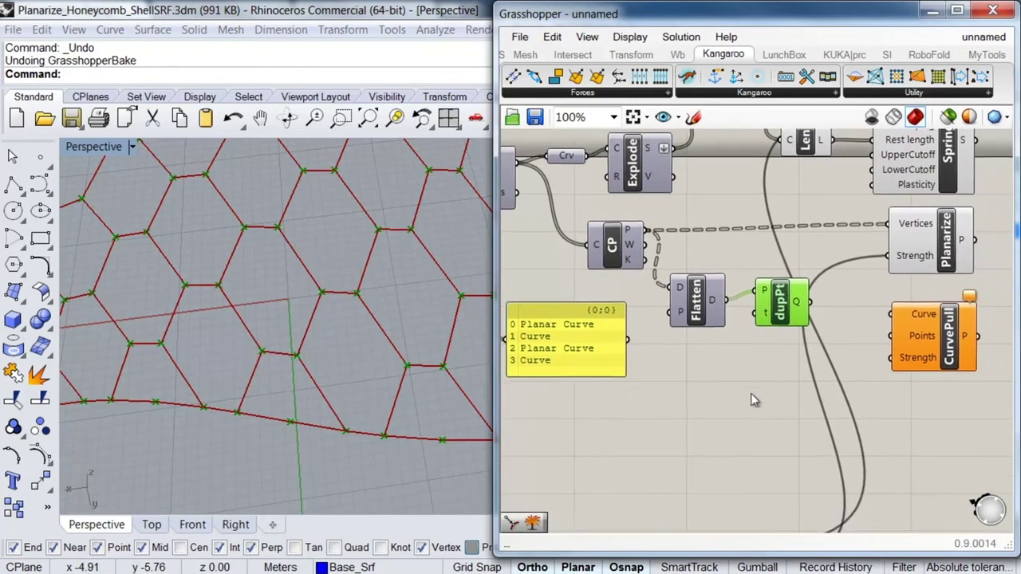
pyautogui.scroll(-2, 750, 417)
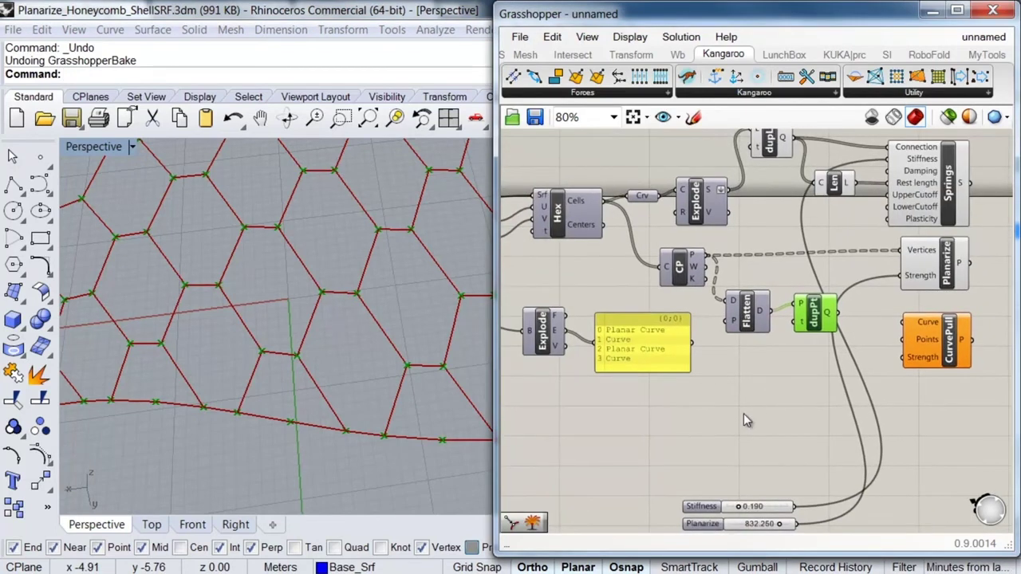
# - Add a Curve CP component below dupPt, with dupPt's Q output wired into its P input
pyautogui.doubleClick(750, 402)
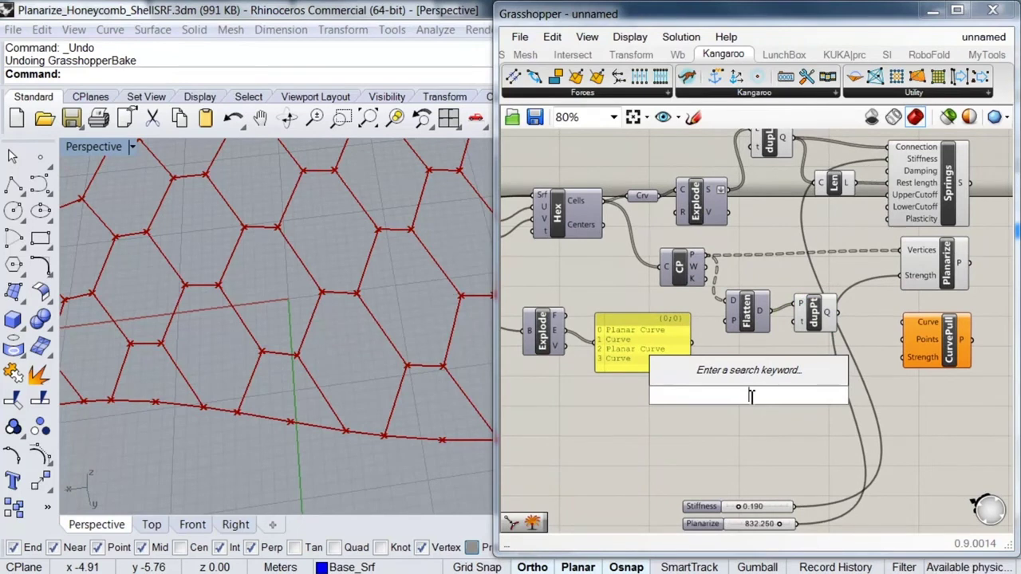
pyautogui.scroll(-5, 239, 366)
pyautogui.moveTo(243, 422); pyautogui.dragTo(315, 397, button='right')
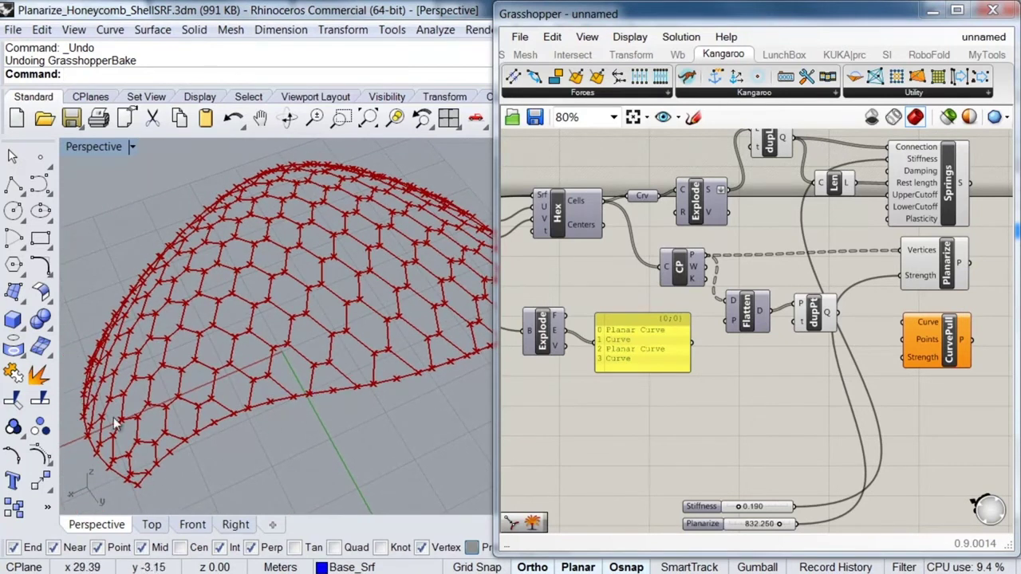
pyautogui.doubleClick(749, 404)
pyautogui.write('cu')
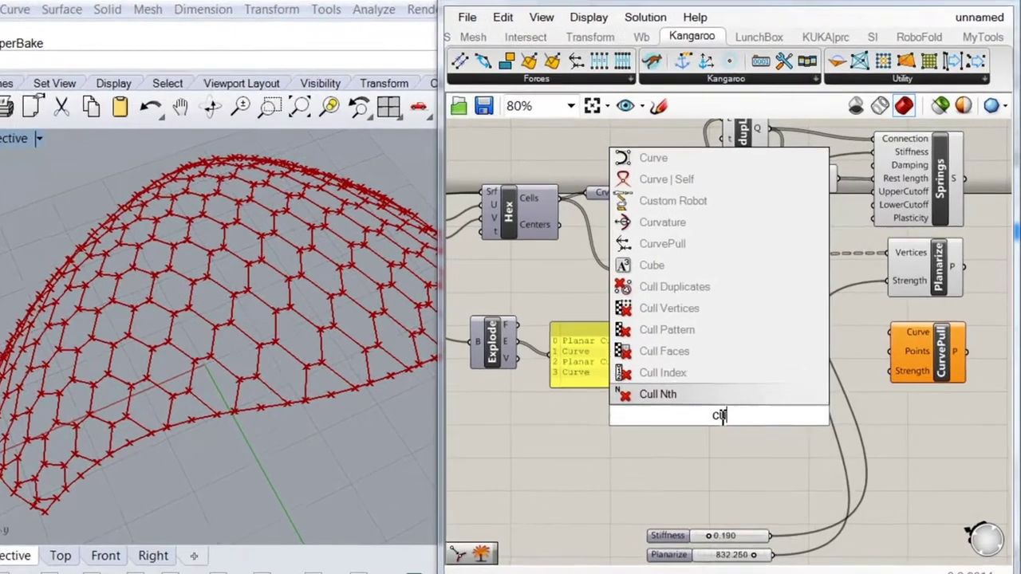
pyautogui.write('rve')
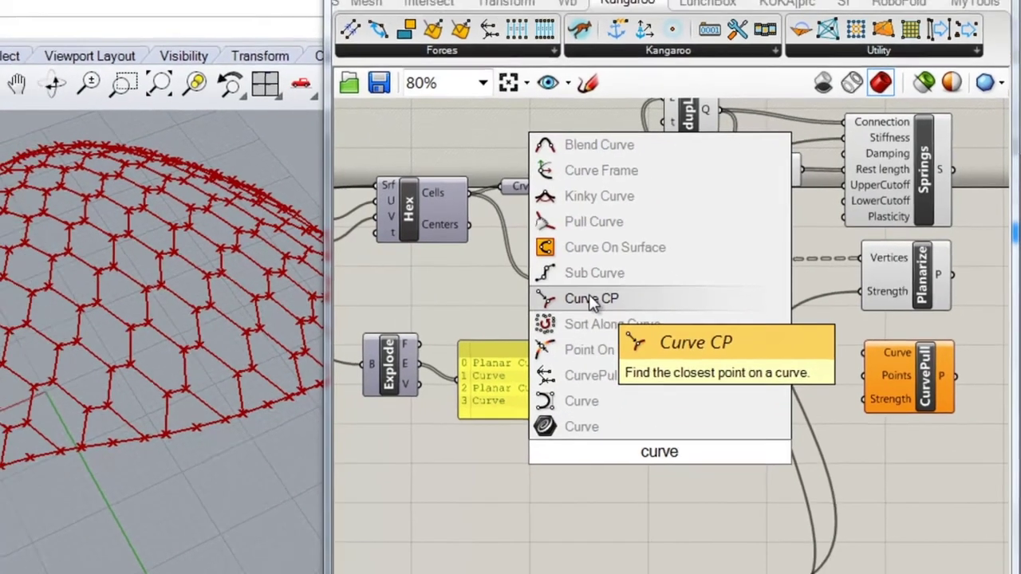
pyautogui.click(569, 304)
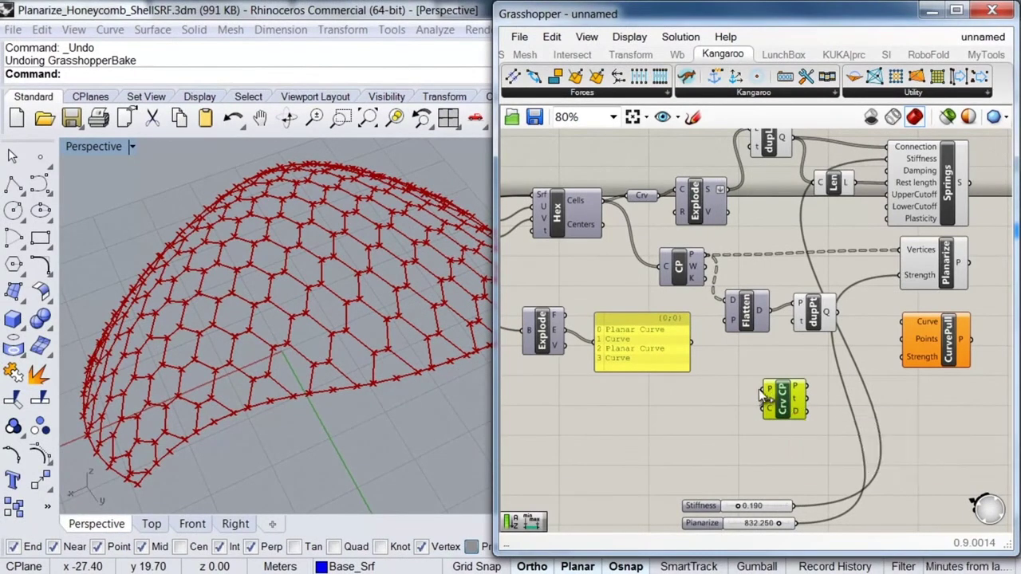
pyautogui.moveTo(762, 389); pyautogui.dragTo(808, 325)
pyautogui.click(815, 317)
pyautogui.moveTo(784, 409); pyautogui.dragTo(827, 402)
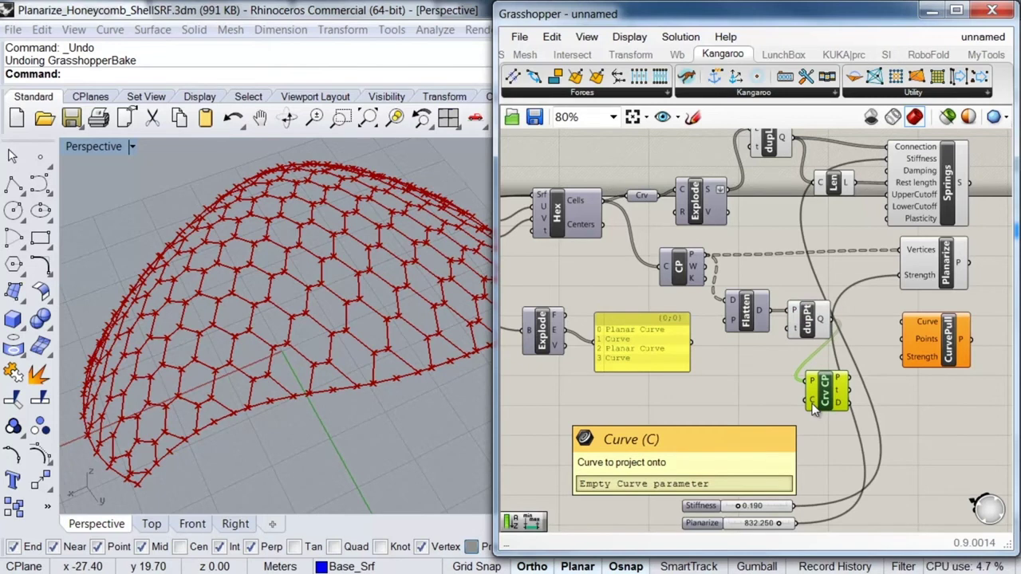
# - Rearrange the Explode component and Planar Curve panel on the canvas
pyautogui.moveTo(547, 345); pyautogui.dragTo(560, 390)
pyautogui.scroll(3, 589, 387)
pyautogui.moveTo(589, 387); pyautogui.dragTo(646, 397, button='right')
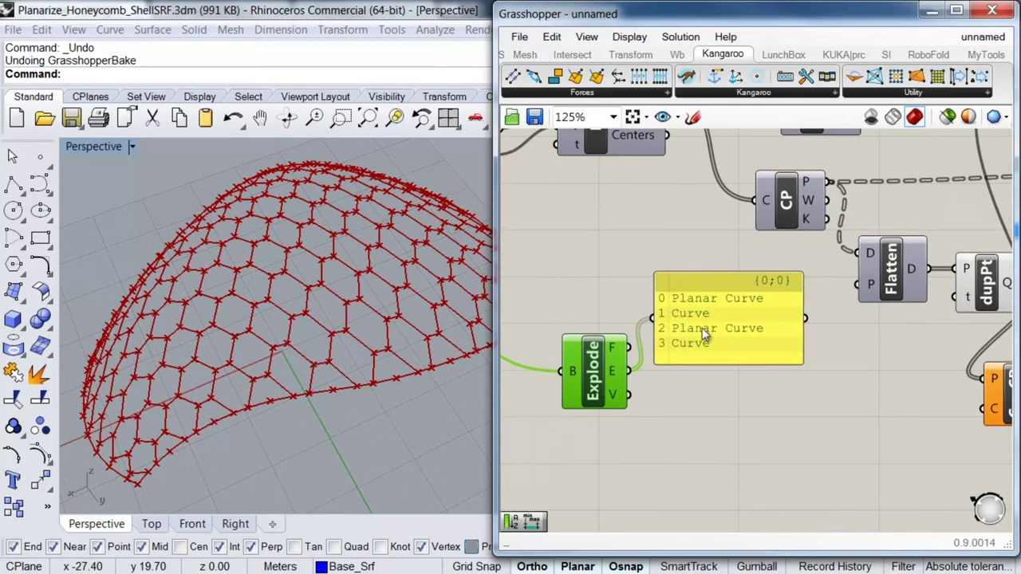
pyautogui.moveTo(675, 309); pyautogui.dragTo(717, 334)
pyautogui.moveTo(694, 407); pyautogui.dragTo(686, 402, button='right')
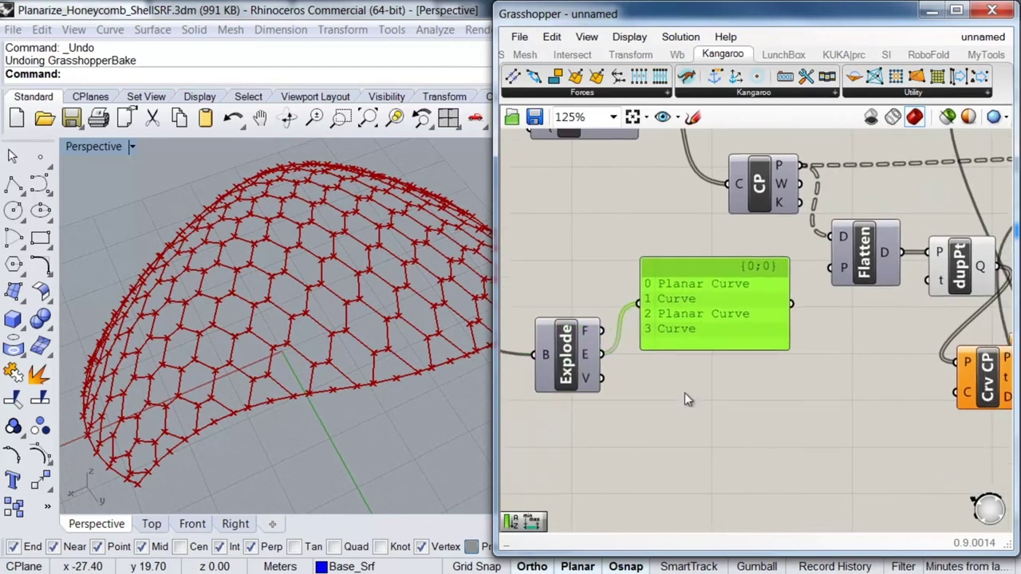
pyautogui.click(693, 432)
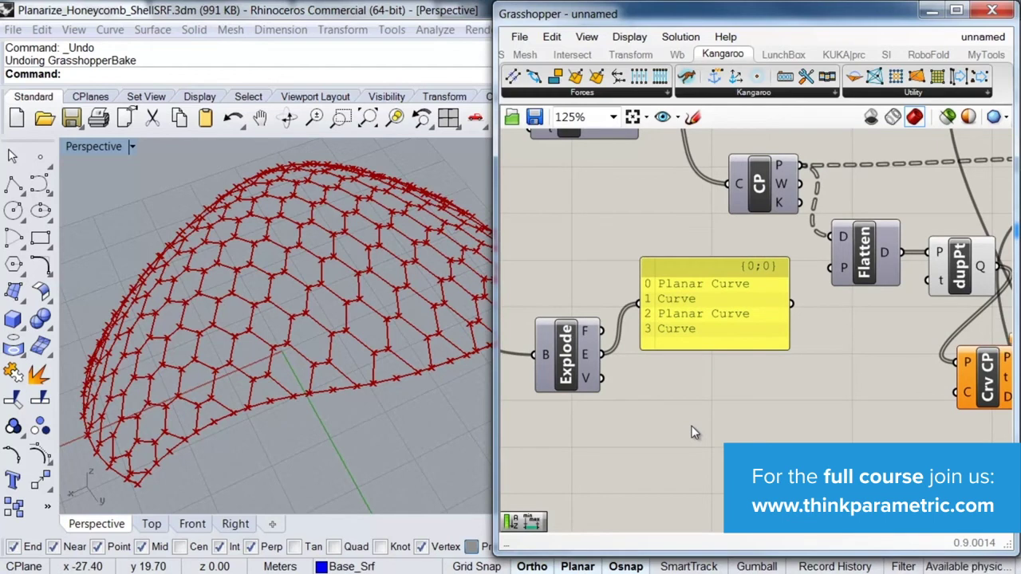
# - Add a Graft component fed by Explode's edge output
pyautogui.doubleClick(693, 432)
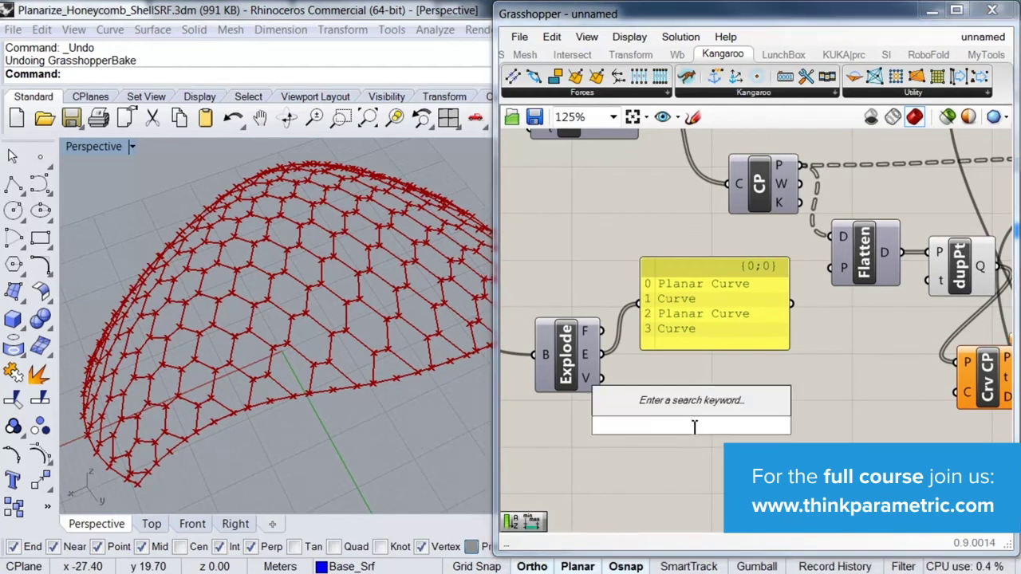
pyautogui.write('graft')
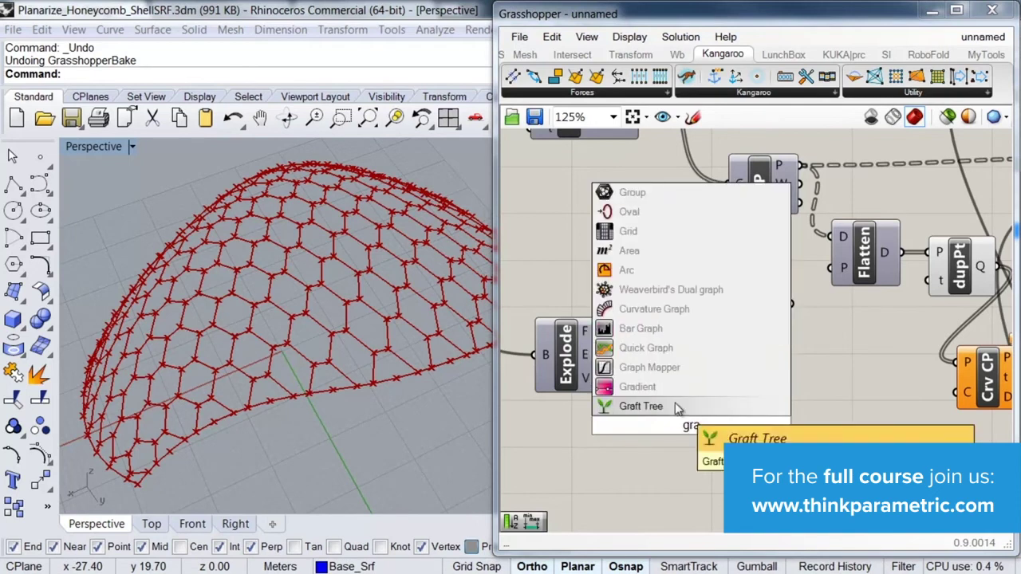
pyautogui.press('Return')
pyautogui.moveTo(603, 354); pyautogui.dragTo(659, 425)
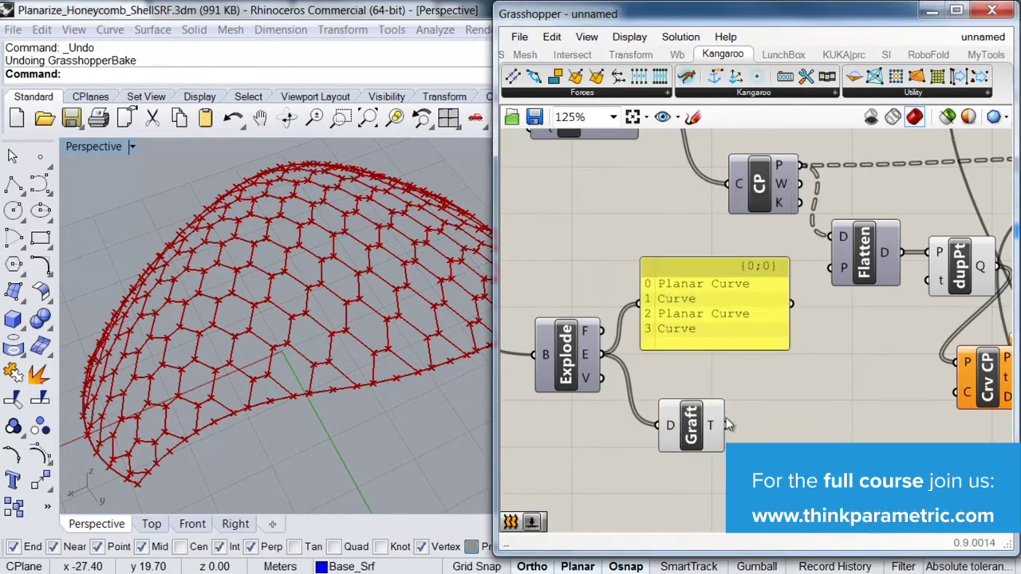
# - Resize and reposition the Planar Curve panel, then delete it
pyautogui.moveTo(693, 317); pyautogui.dragTo(727, 426)
pyautogui.scroll(3, 820, 295)
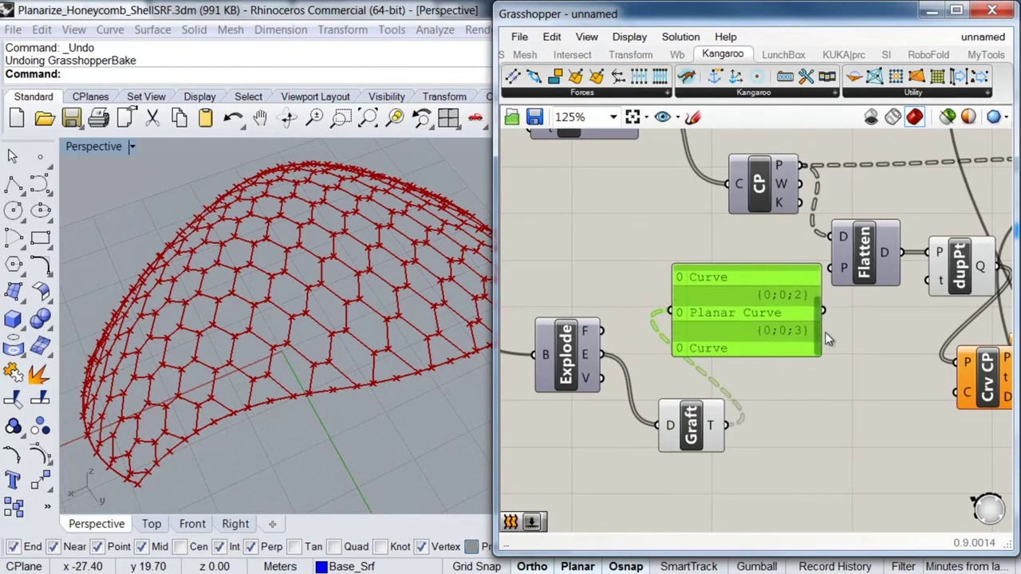
pyautogui.moveTo(792, 355); pyautogui.dragTo(792, 438)
pyautogui.moveTo(760, 358); pyautogui.dragTo(765, 275)
pyautogui.moveTo(794, 355); pyautogui.dragTo(673, 325, button='right')
pyautogui.scroll(-1, 786, 361)
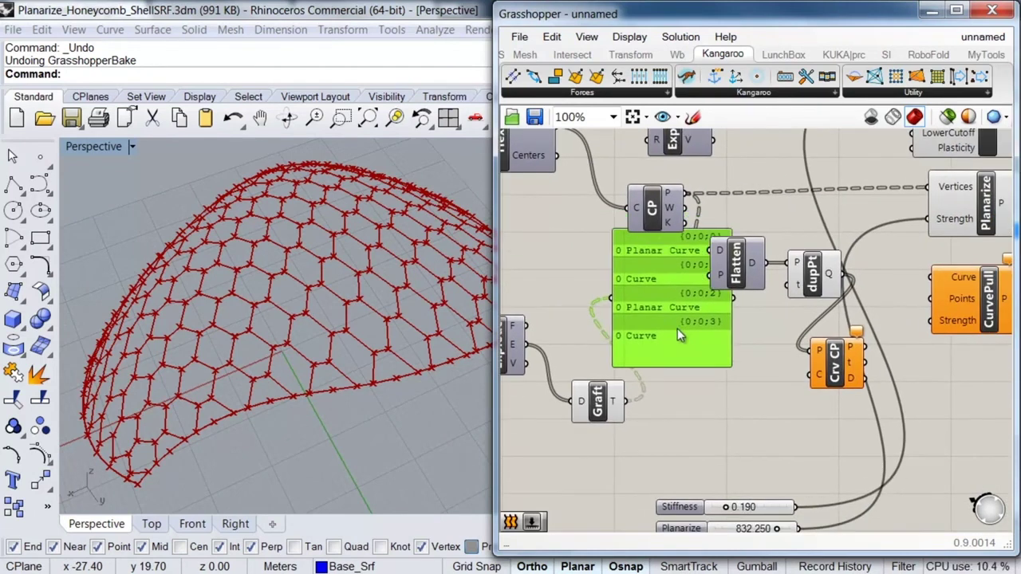
pyautogui.press('Delete')
# - Wire Graft's output into Crv CP's curve input and move CurvePull and Crv CP right
pyautogui.moveTo(626, 401); pyautogui.dragTo(814, 376)
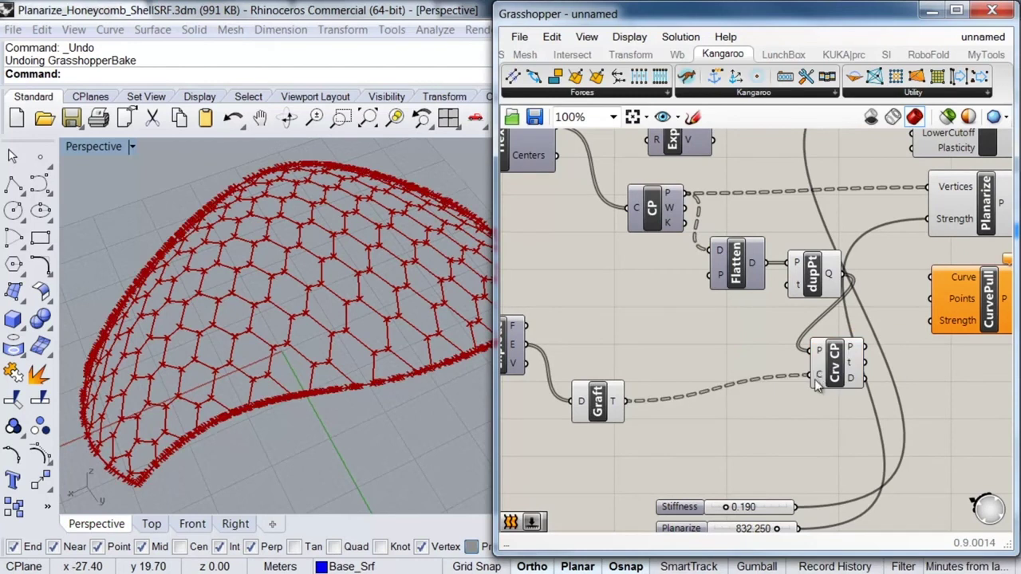
pyautogui.moveTo(837, 415); pyautogui.dragTo(720, 407, button='right')
pyautogui.scroll(2, 705, 367)
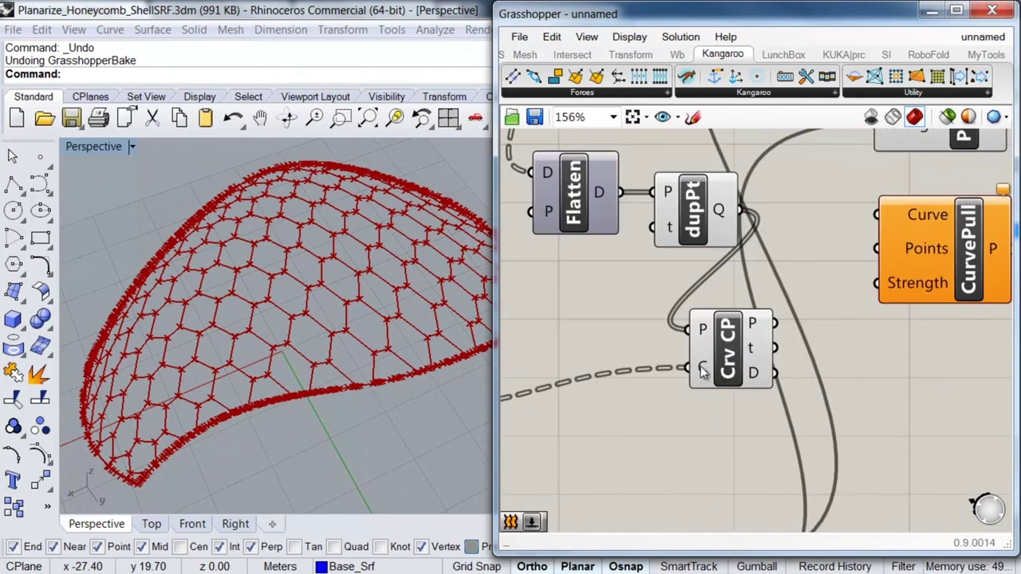
pyautogui.scroll(-3, 720, 404)
pyautogui.moveTo(742, 348); pyautogui.dragTo(827, 335)
pyautogui.moveTo(635, 389); pyautogui.dragTo(710, 387)
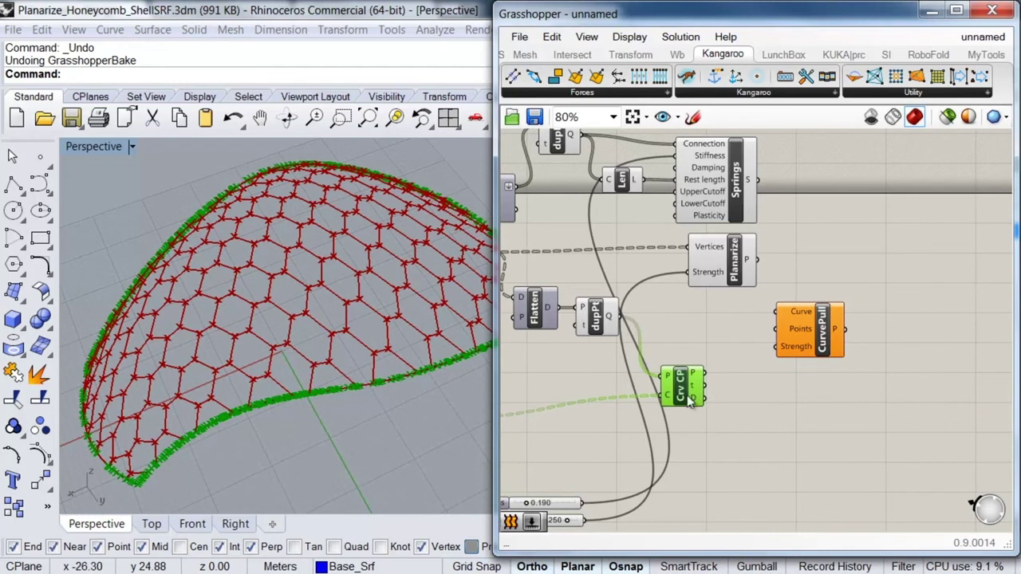
# - Add an Equality component and connect Crv CP's distance output D to its A input
pyautogui.scroll(3, 691, 391)
pyautogui.moveTo(699, 399)
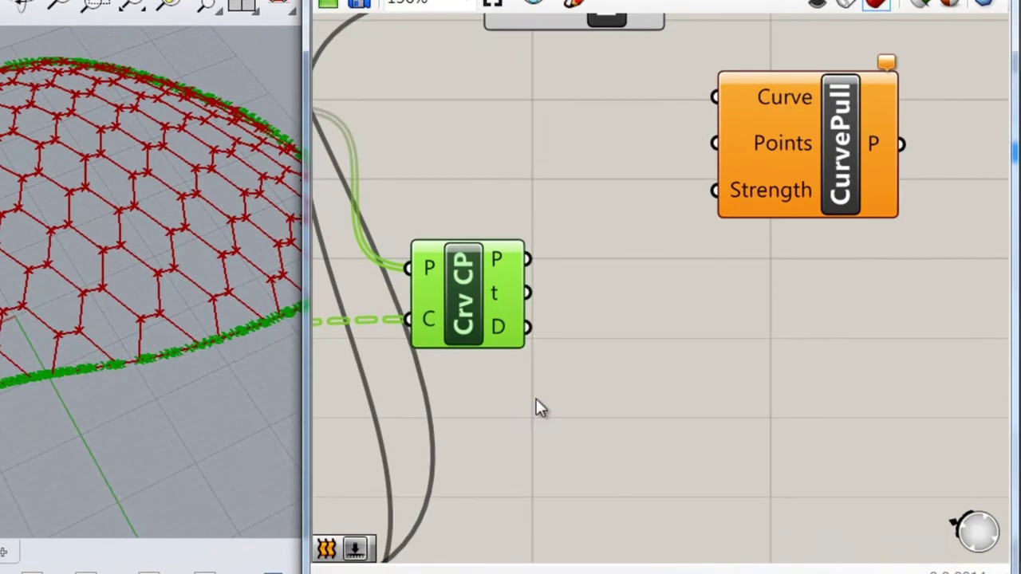
pyautogui.doubleClick(589, 415)
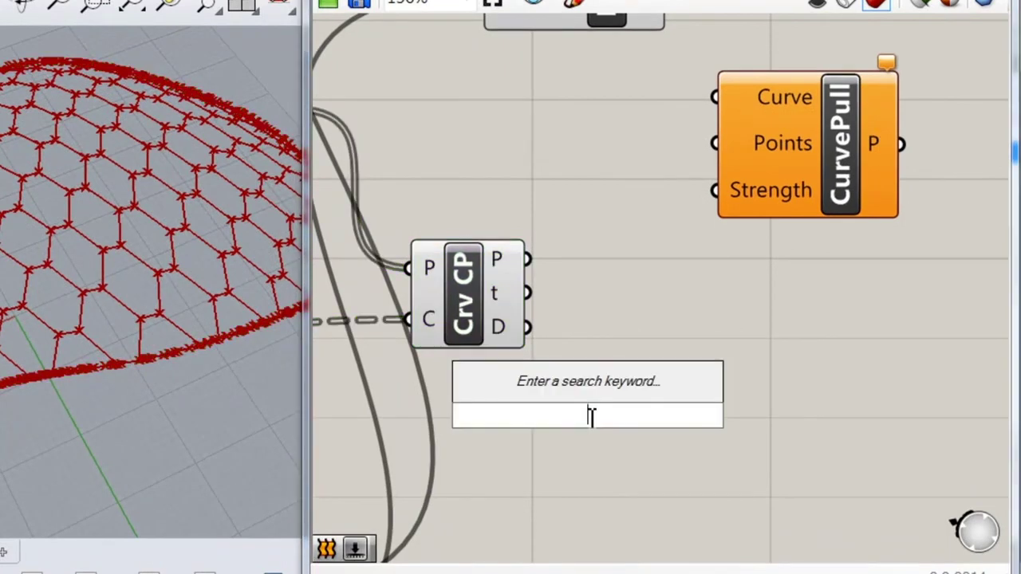
pyautogui.write('e')
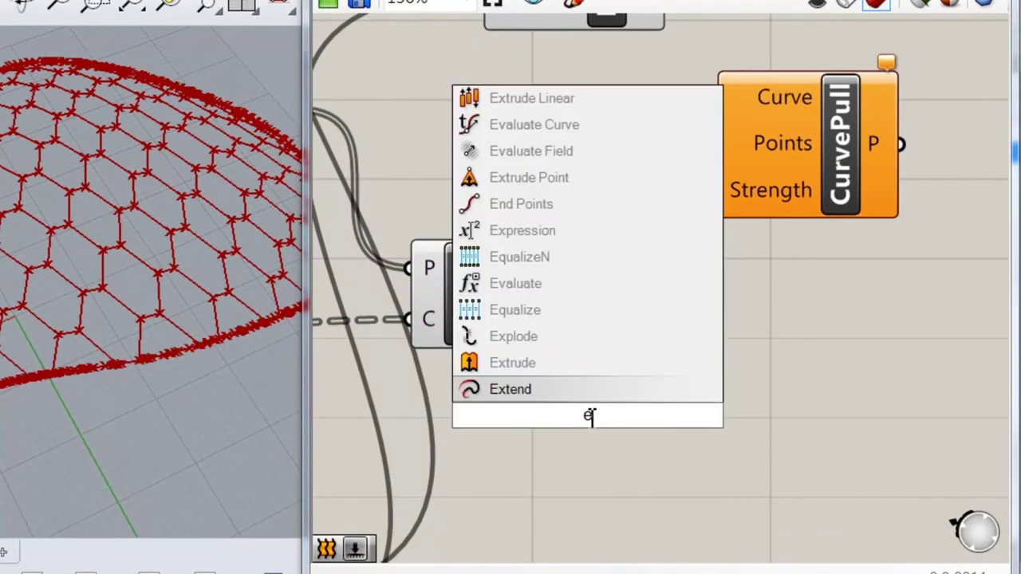
pyautogui.write('qu')
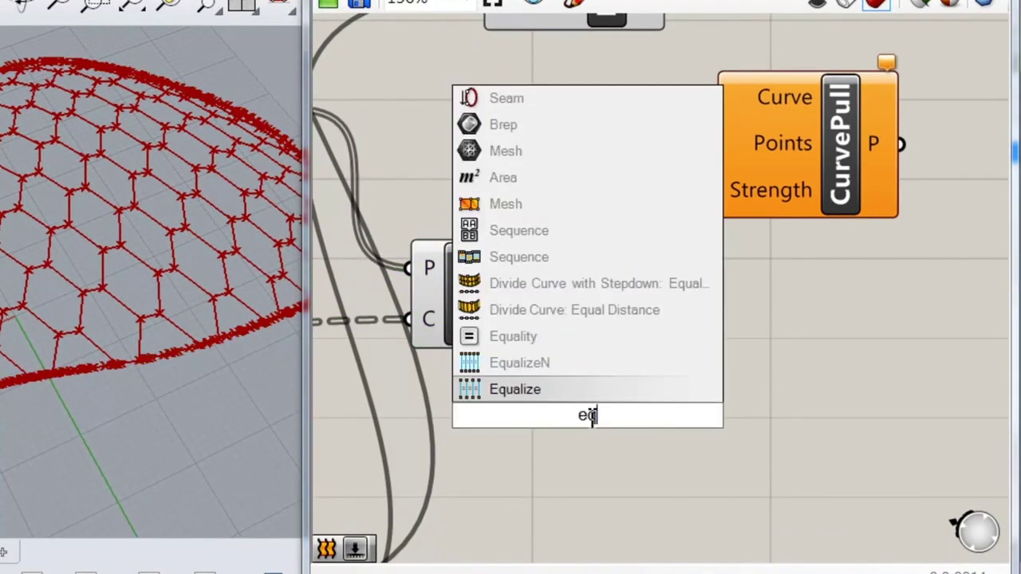
pyautogui.click(516, 336)
pyautogui.click(559, 379)
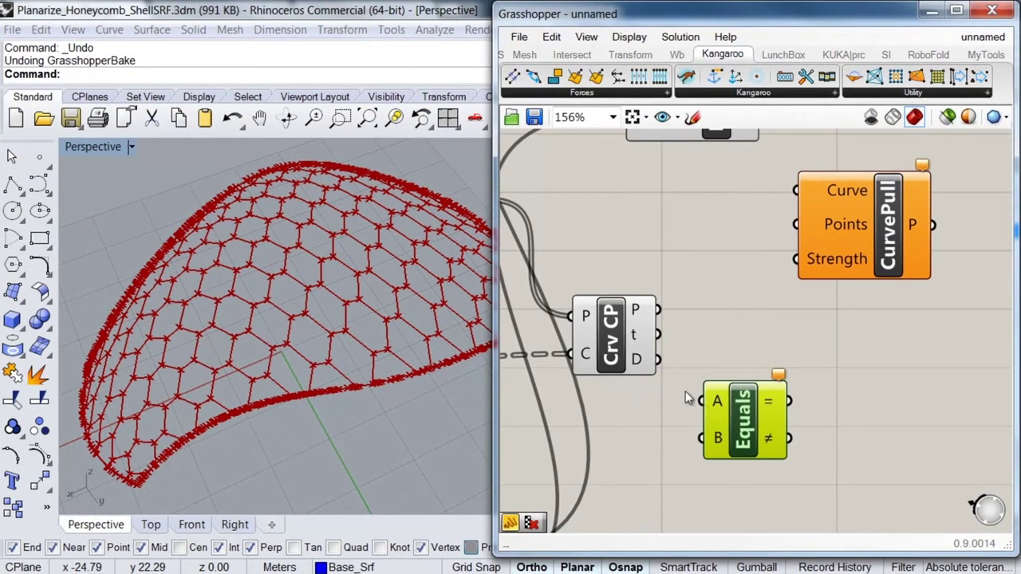
pyautogui.moveTo(657, 360); pyautogui.dragTo(716, 407)
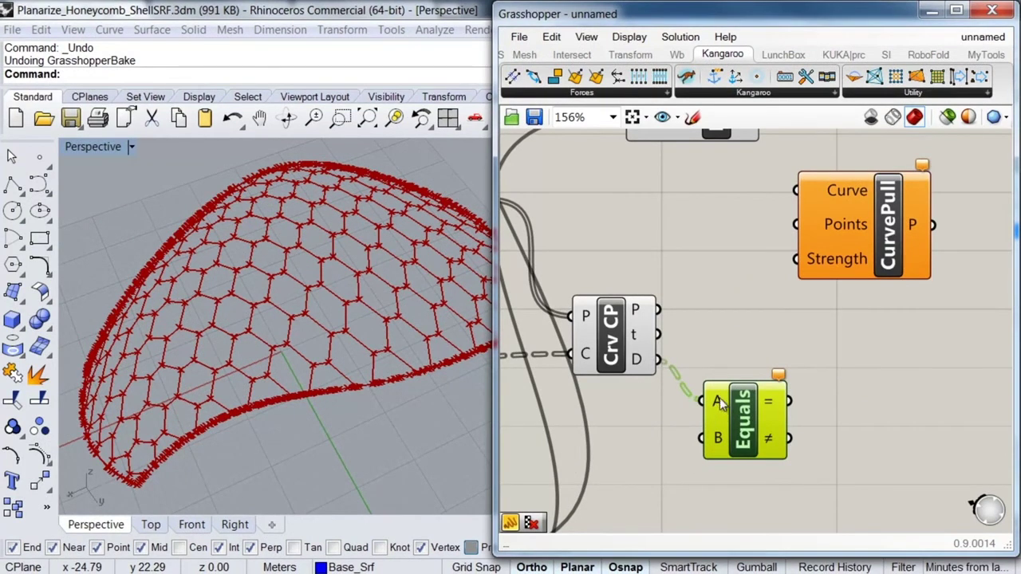
# - Set the Equals B input to the number 0
pyautogui.moveTo(715, 449); pyautogui.dragTo(668, 378, button='right')
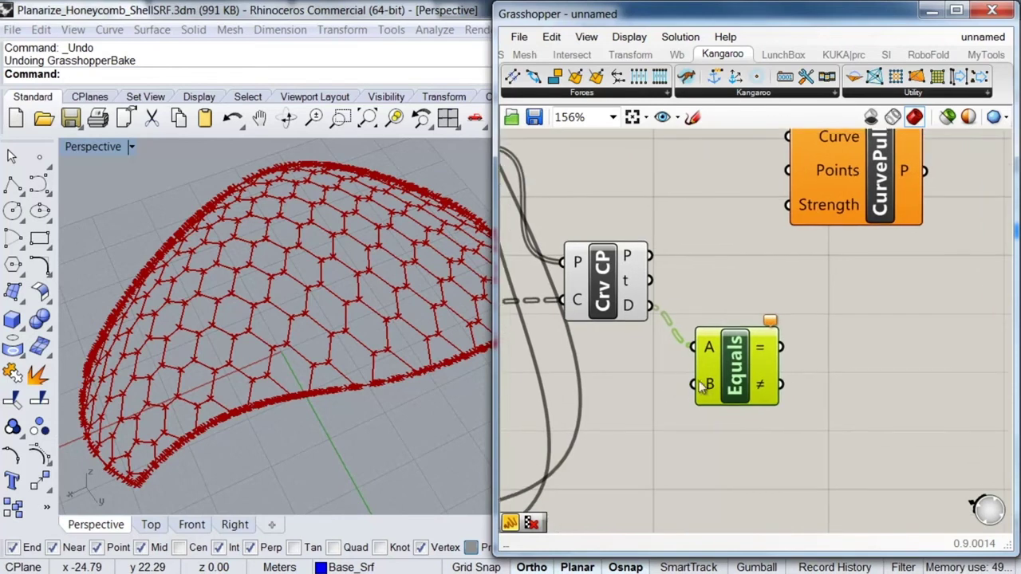
pyautogui.rightClick(717, 388)
pyautogui.moveTo(788, 452)
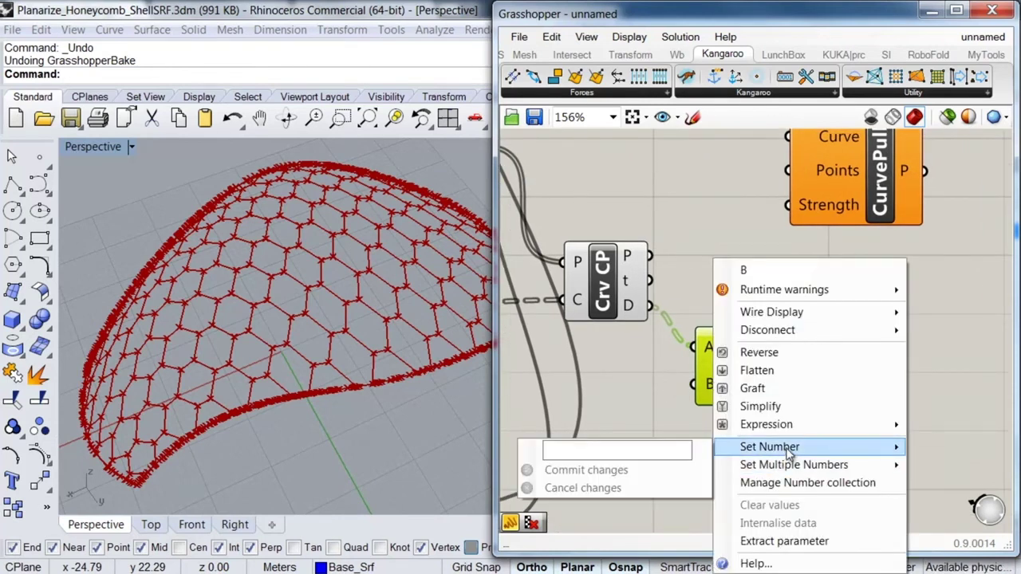
pyautogui.click(634, 452)
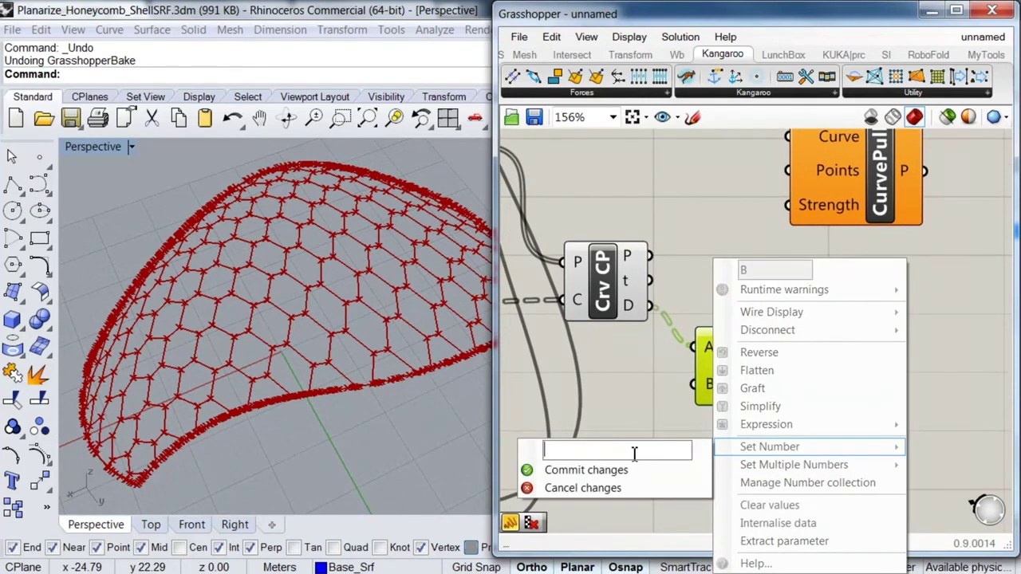
pyautogui.write('0')
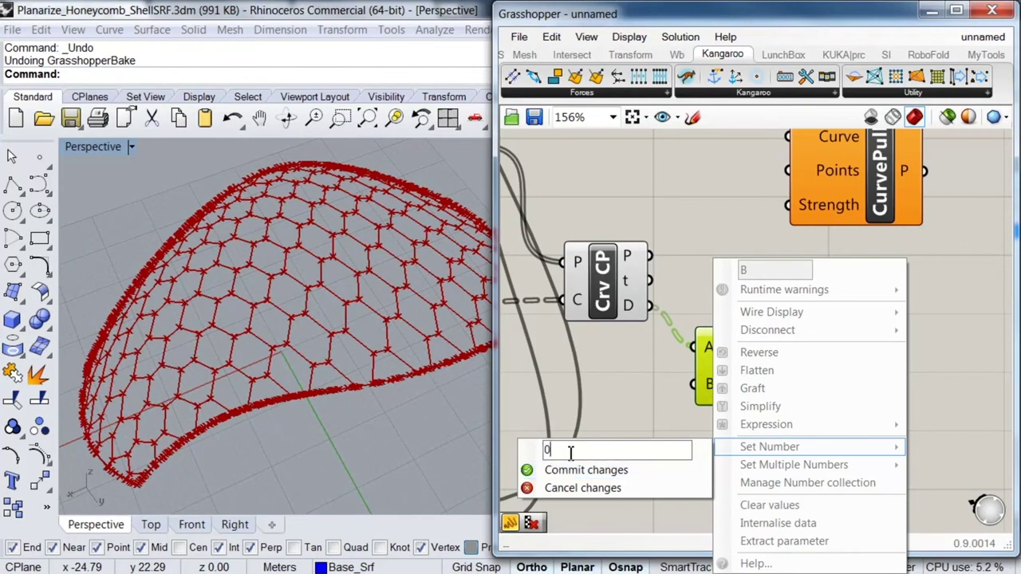
pyautogui.click(529, 471)
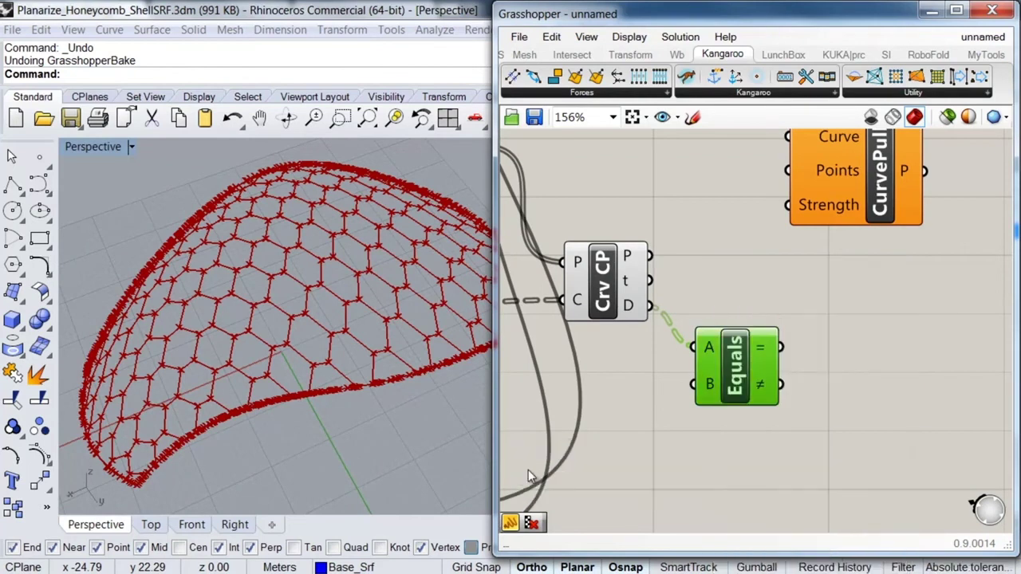
pyautogui.click(767, 427)
pyautogui.moveTo(775, 421); pyautogui.dragTo(707, 408, button='right')
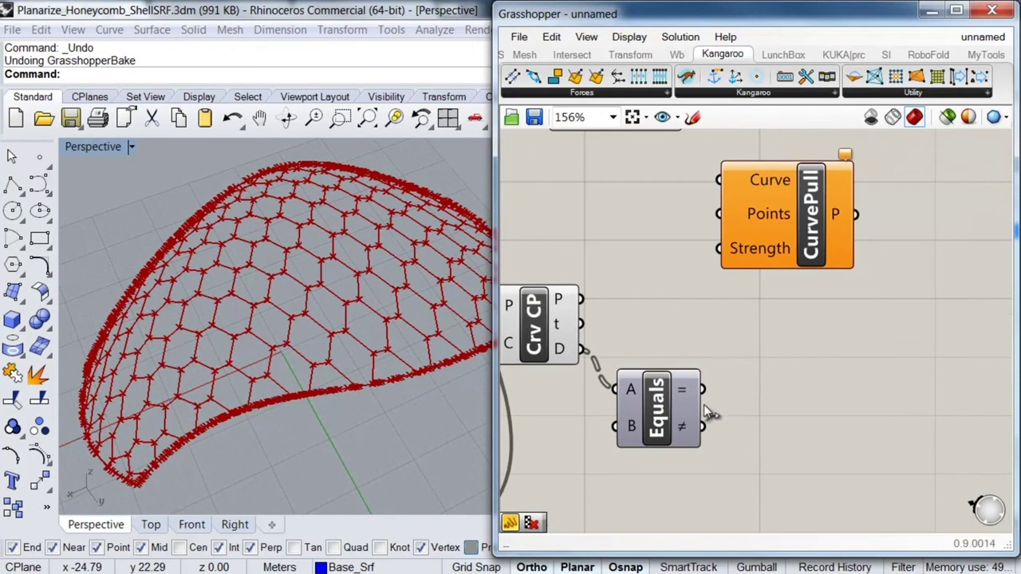
# - Add a tall panel showing the Equals '=' output: True for items 0 and 1, False otherwise
pyautogui.doubleClick(783, 385)
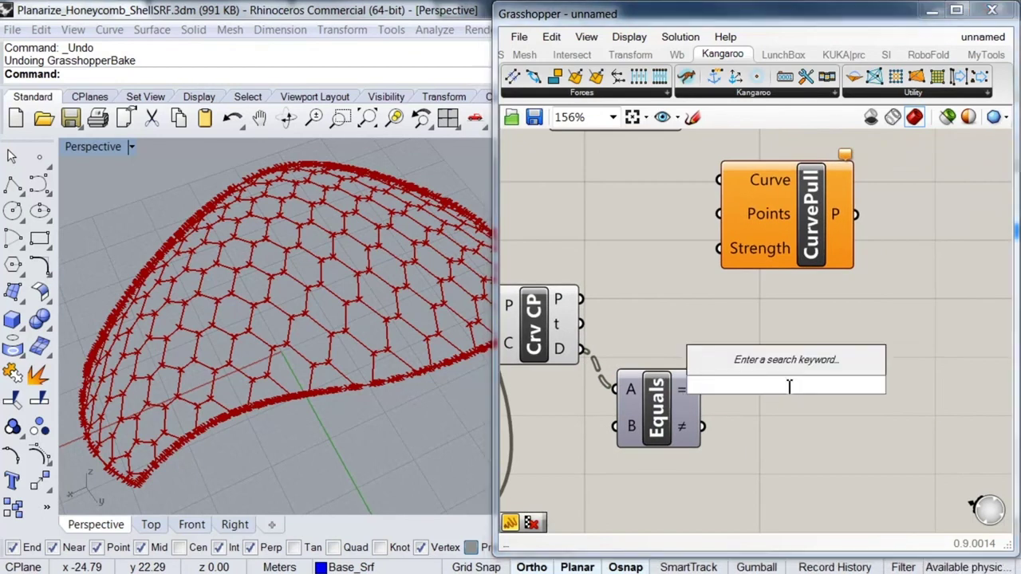
pyautogui.write('panel')
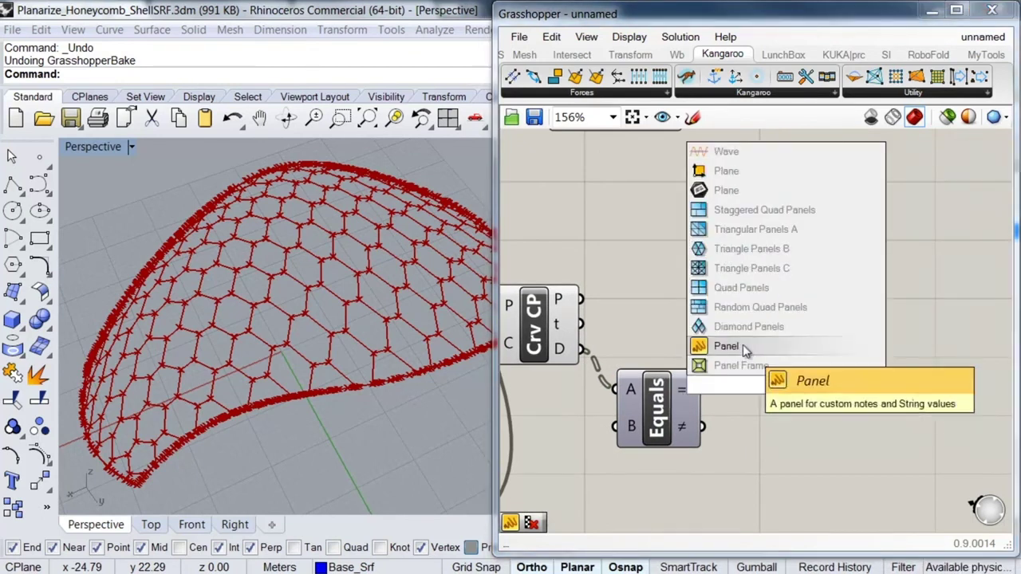
pyautogui.click(743, 345)
pyautogui.moveTo(758, 381); pyautogui.dragTo(810, 382)
pyautogui.moveTo(744, 387); pyautogui.dragTo(702, 388)
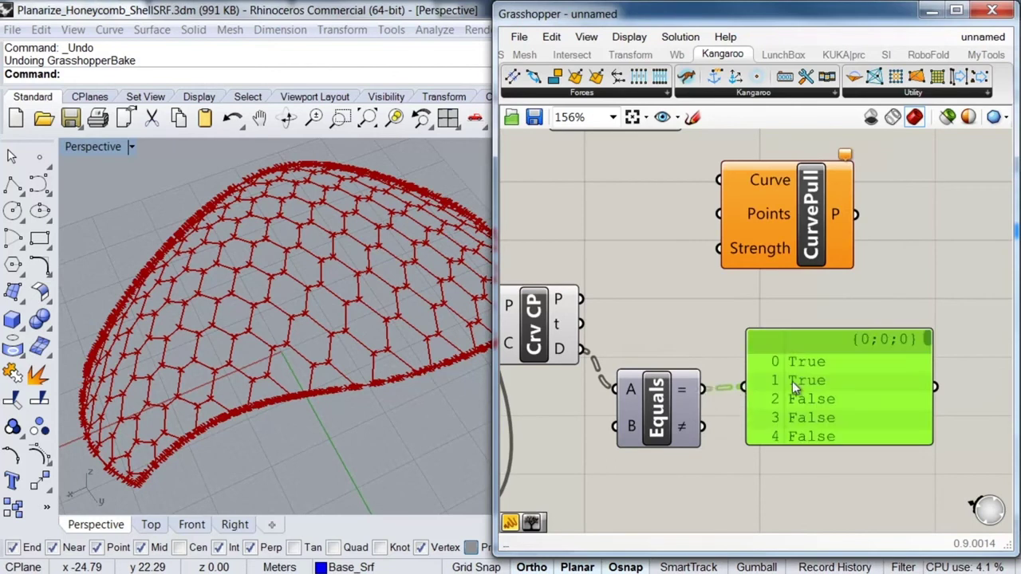
pyautogui.moveTo(841, 334); pyautogui.dragTo(841, 174)
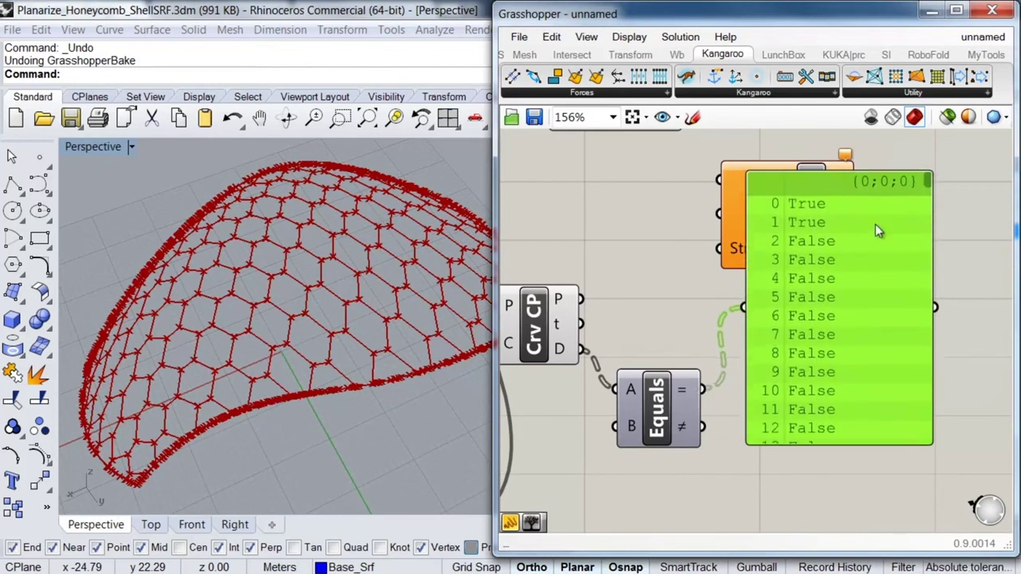
pyautogui.scroll(-15, 926, 183)
pyautogui.scroll(12, 928, 191)
pyautogui.scroll(2, 927, 255)
pyautogui.scroll(-20, 938, 247)
pyautogui.scroll(20, 935, 184)
pyautogui.scroll(2, 935, 184)
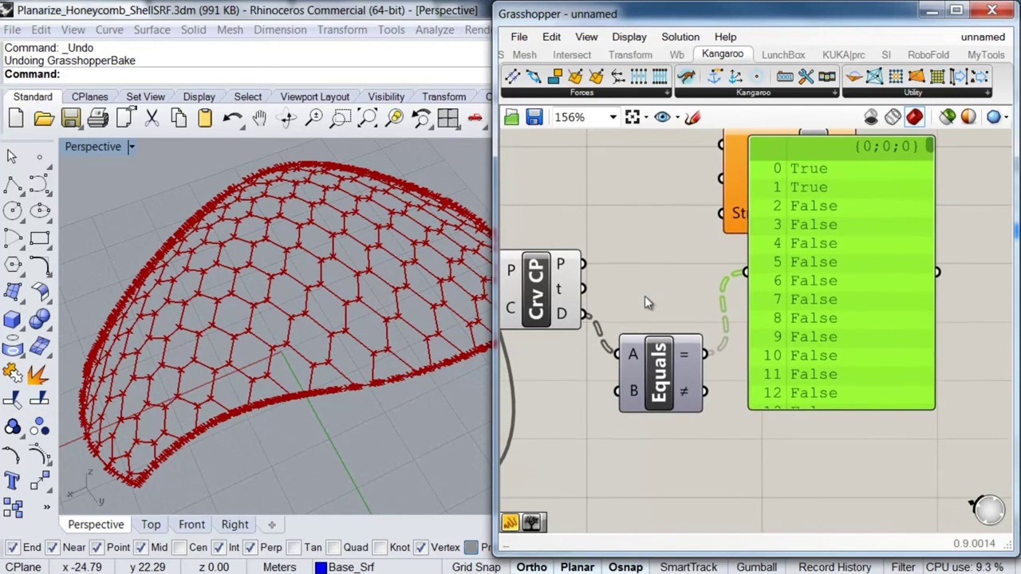
pyautogui.scroll(-2, 645, 296)
# - Add a Cull Pattern component and move the panel clear of it
pyautogui.doubleClick(652, 296)
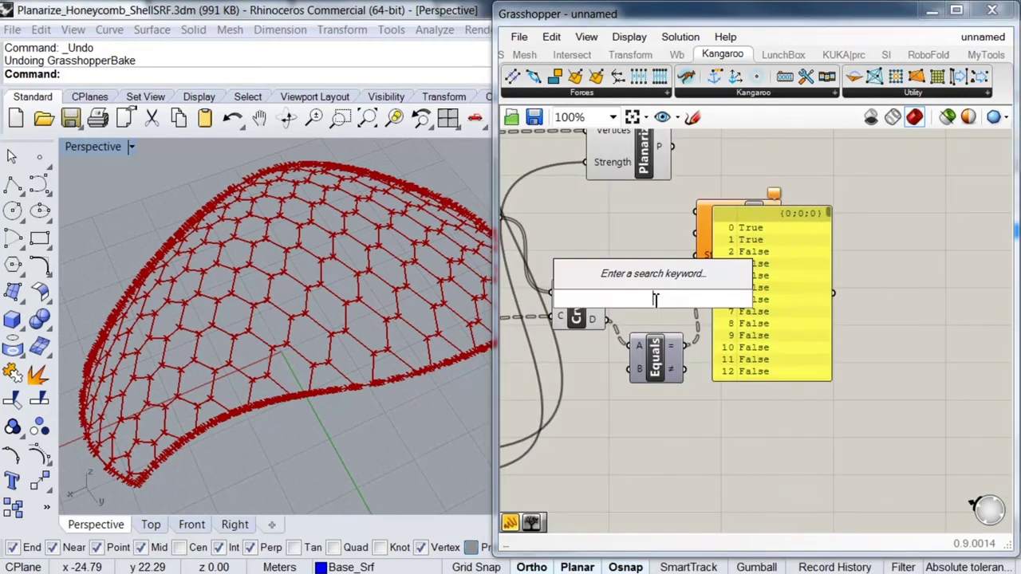
pyautogui.write('cu')
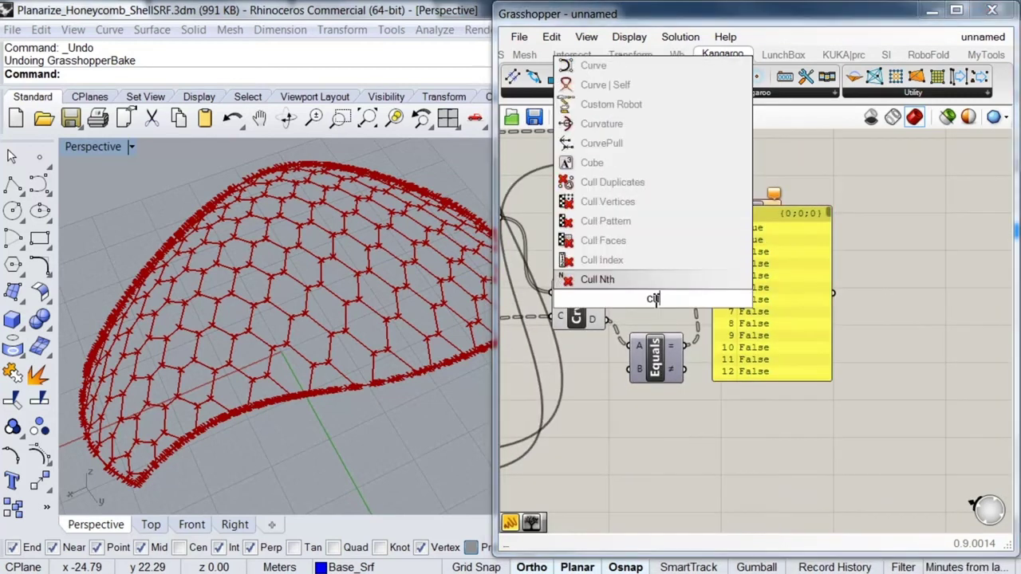
pyautogui.click(618, 223)
pyautogui.moveTo(639, 252); pyautogui.dragTo(635, 235, button='right')
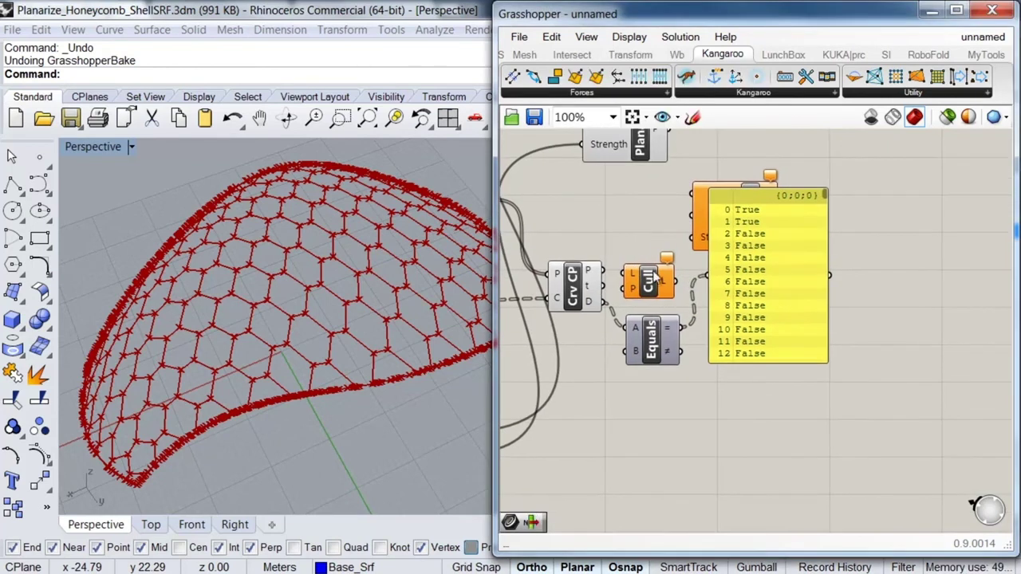
pyautogui.moveTo(652, 288); pyautogui.dragTo(671, 290)
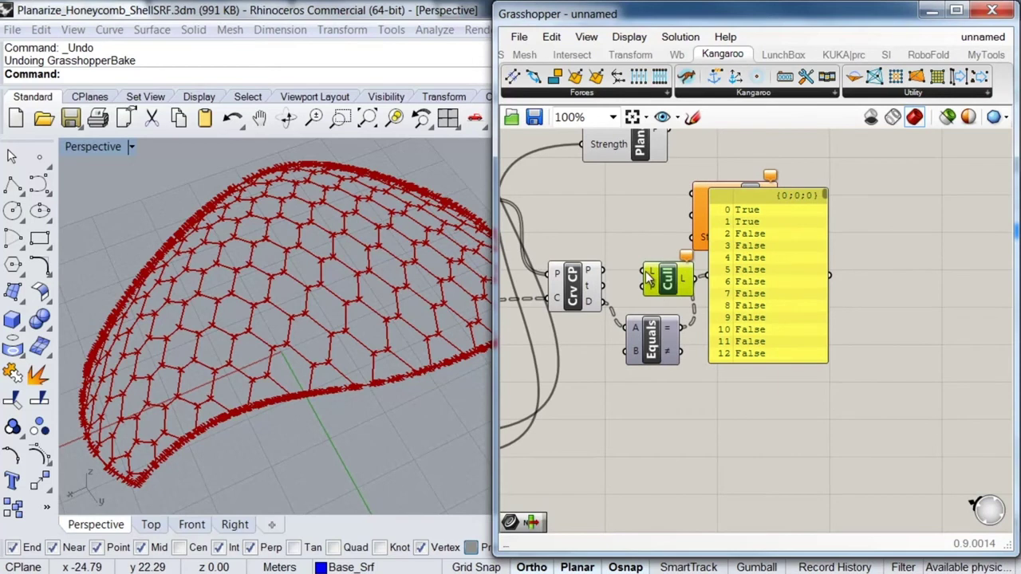
pyautogui.moveTo(718, 243); pyautogui.dragTo(774, 338)
# - Wire Crv CP's P into Cull's L input and the Equals result into Cull's P input
pyautogui.moveTo(650, 276); pyautogui.dragTo(588, 273)
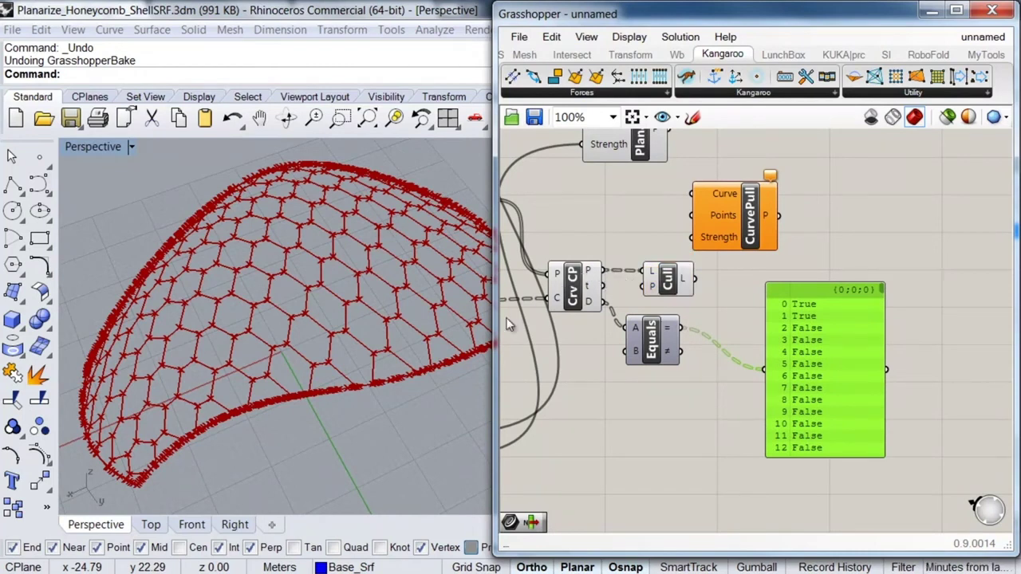
pyautogui.scroll(3, 355, 327)
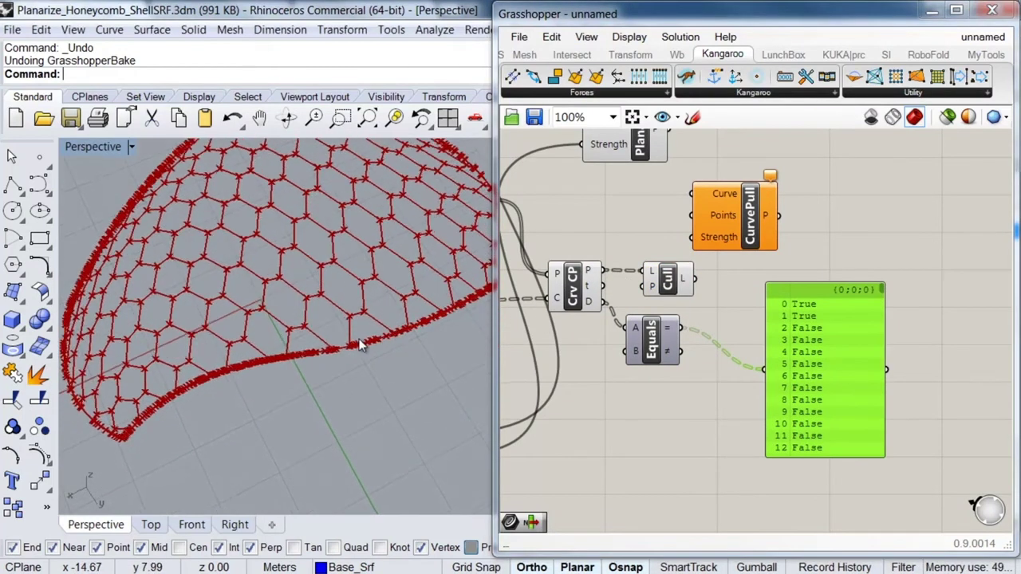
pyautogui.moveTo(668, 288); pyautogui.dragTo(681, 330)
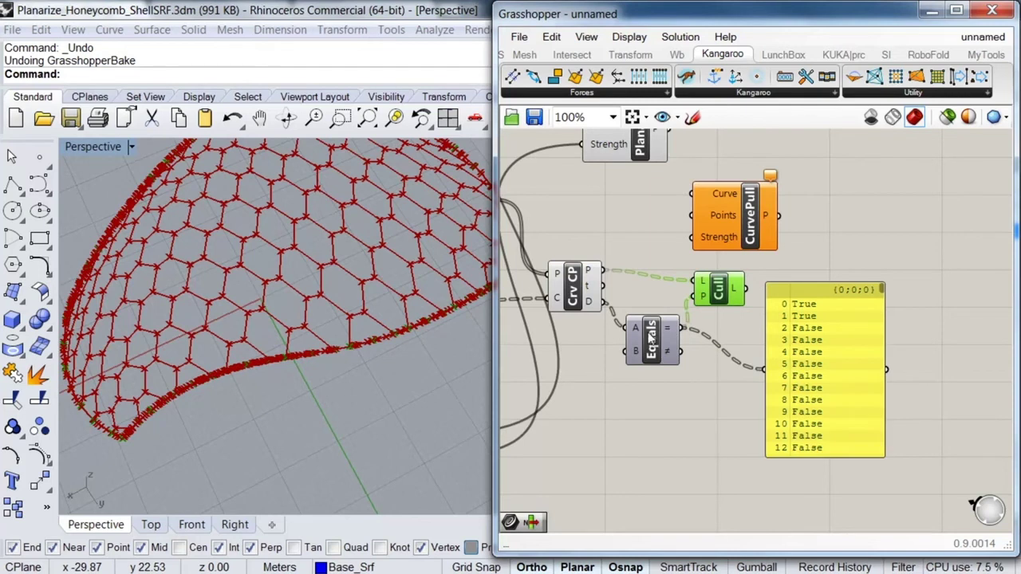
pyautogui.moveTo(630, 300); pyautogui.dragTo(694, 313, button='right')
pyautogui.scroll(-5, 693, 313)
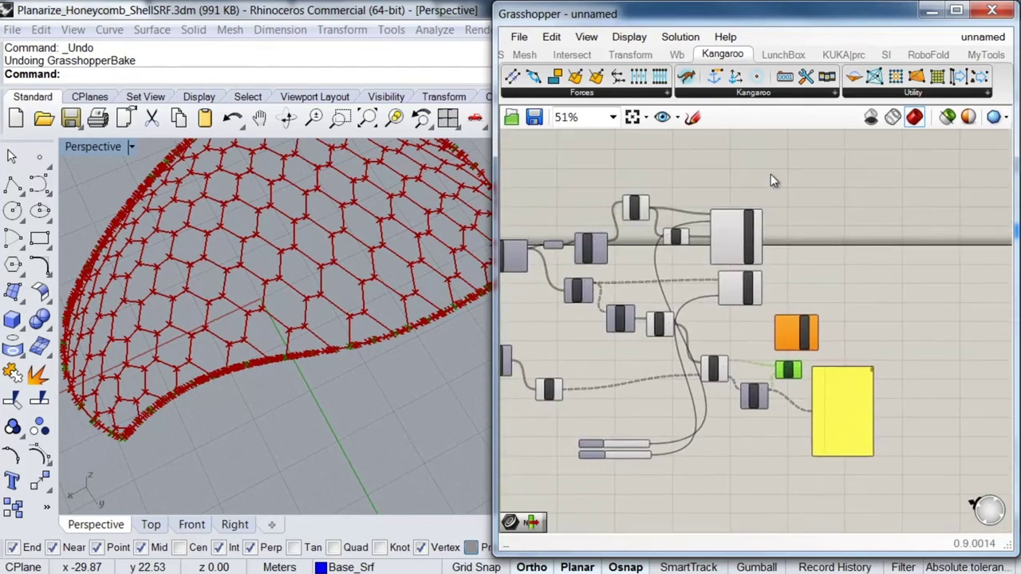
# - Turn preview off for the selected upstream components
pyautogui.moveTo(642, 335); pyautogui.dragTo(587, 382)
pyautogui.middleClick(611, 382)
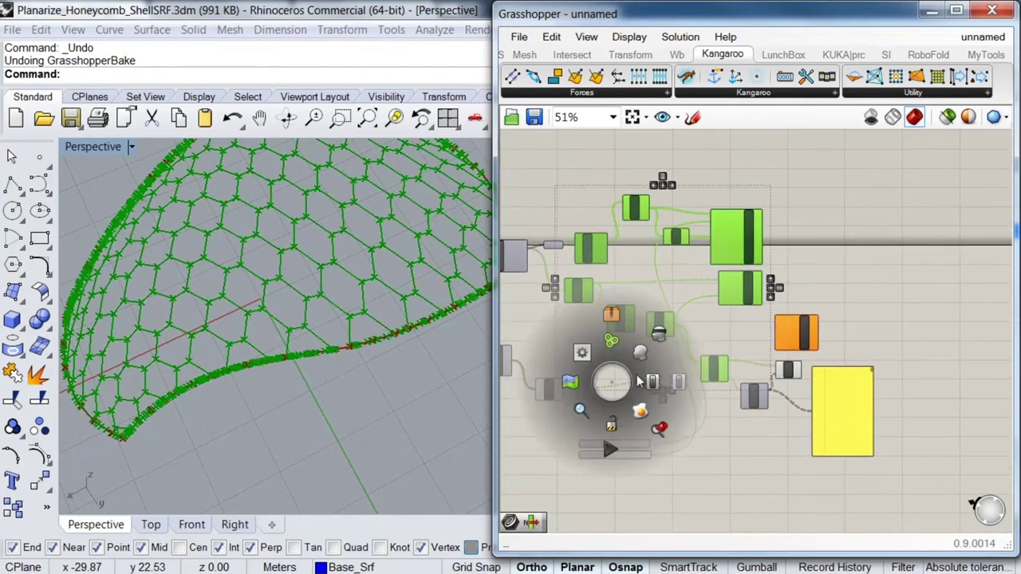
pyautogui.click(665, 335)
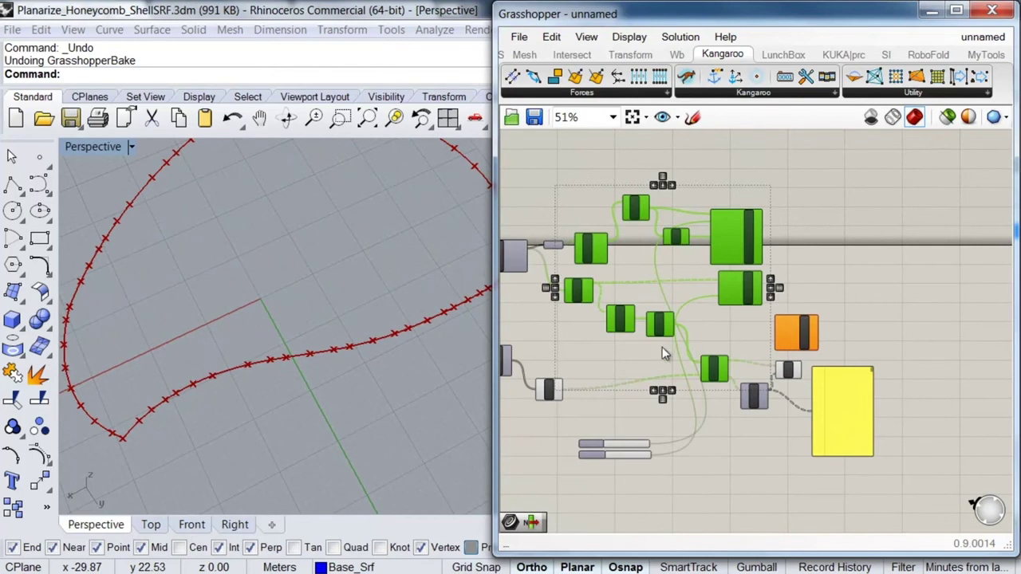
pyautogui.click(758, 370)
# - Select Cull and orbit the Rhino view to inspect the culled boundary points
pyautogui.scroll(5, 763, 369)
pyautogui.click(810, 372)
pyautogui.moveTo(245, 321); pyautogui.dragTo(278, 410, button='right')
pyautogui.moveTo(358, 330); pyautogui.dragTo(385, 379, button='right')
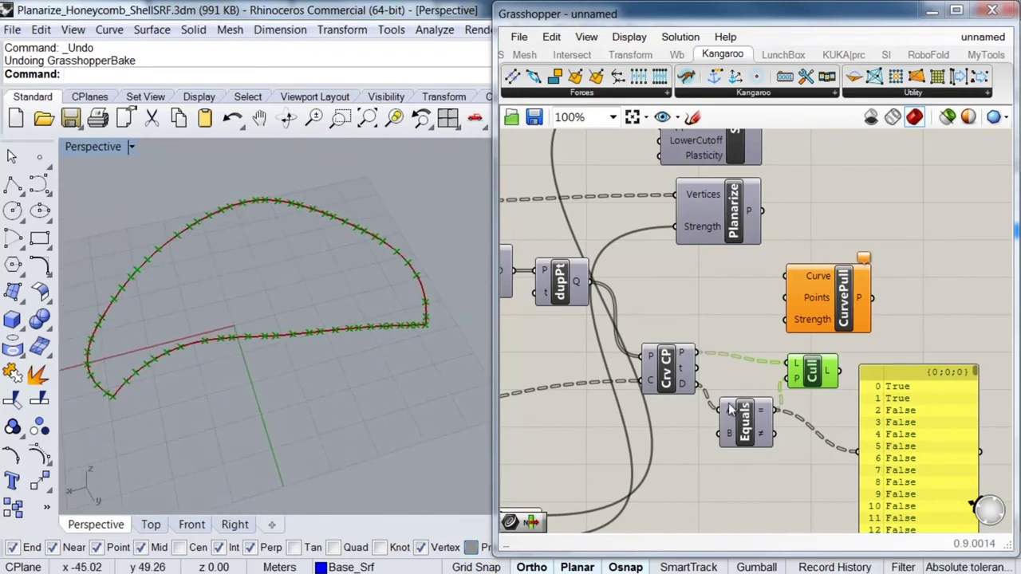
# - Rearrange Crv CP, Equals, Cull and CurvePull so CurvePull sits beside Cull
pyautogui.click(714, 335)
pyautogui.moveTo(691, 384); pyautogui.dragTo(726, 349, button='right')
pyautogui.moveTo(533, 480); pyautogui.dragTo(676, 395, button='right')
pyautogui.click(547, 317)
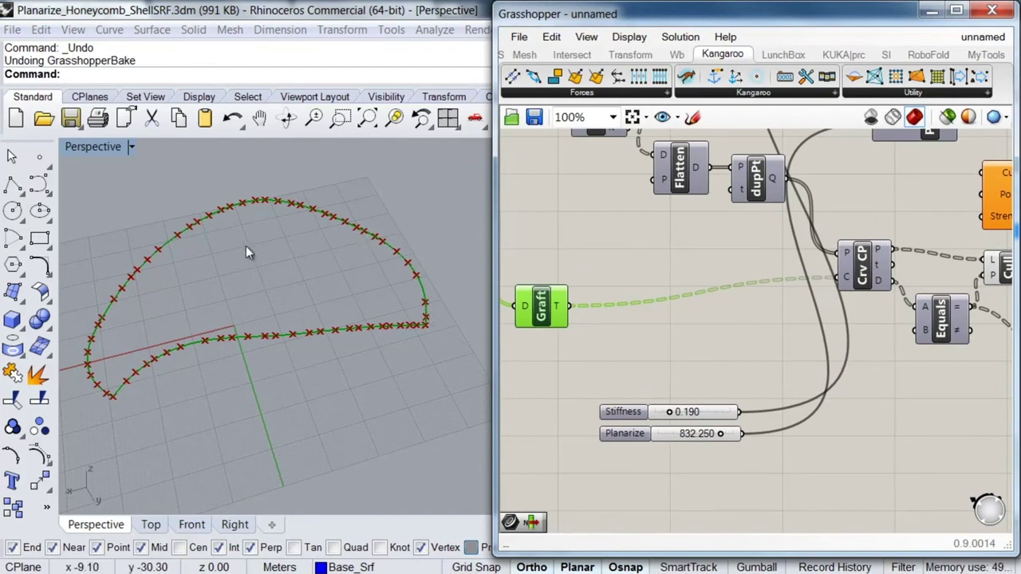
pyautogui.moveTo(719, 339); pyautogui.dragTo(563, 366, button='right')
pyautogui.moveTo(813, 388); pyautogui.dragTo(702, 259)
pyautogui.moveTo(786, 339); pyautogui.dragTo(740, 342)
pyautogui.moveTo(852, 295); pyautogui.dragTo(821, 294)
pyautogui.moveTo(872, 216); pyautogui.dragTo(899, 220)
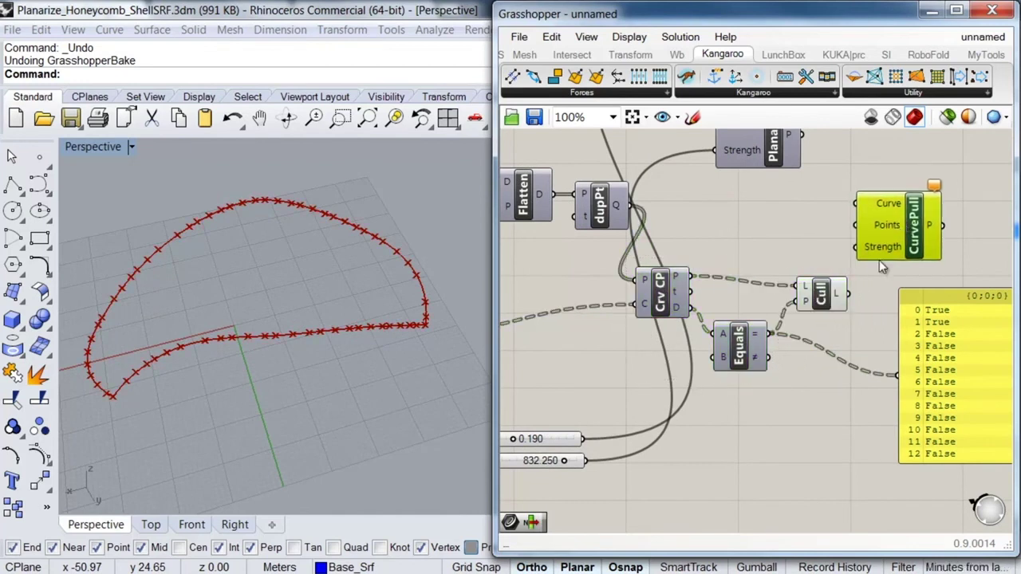
pyautogui.moveTo(825, 301); pyautogui.dragTo(805, 337, button='right')
pyautogui.click(788, 334)
pyautogui.moveTo(788, 333); pyautogui.dragTo(775, 330)
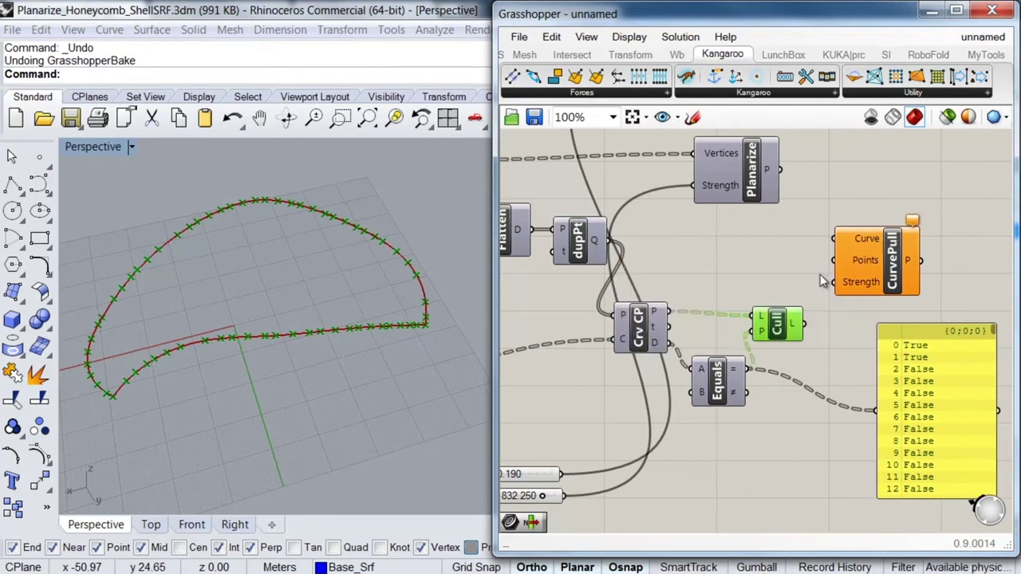
# - Wire Cull's culled points into CurvePull Points and the grafted curves into CurvePull Curve
pyautogui.moveTo(804, 324); pyautogui.dragTo(837, 261)
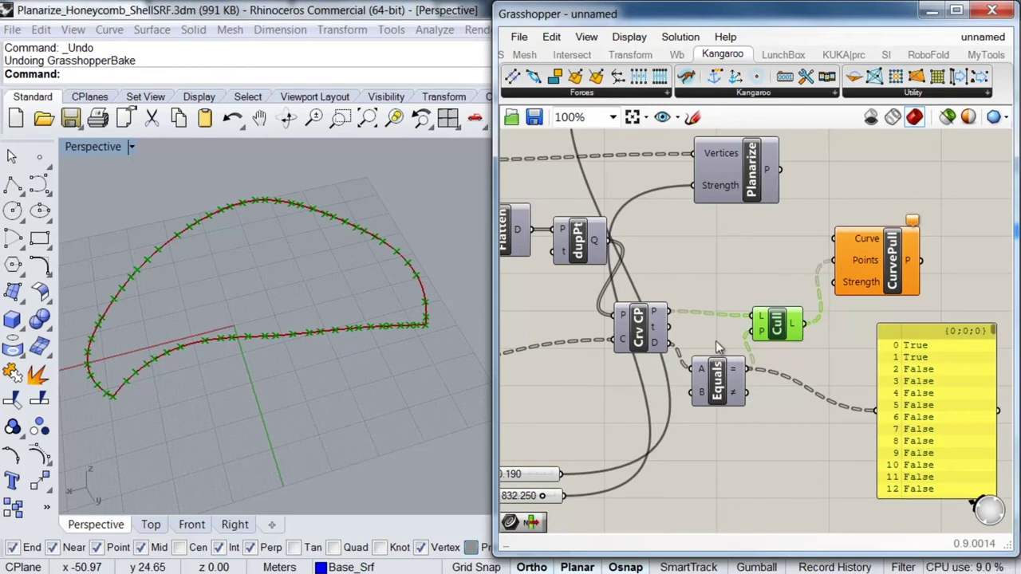
pyautogui.moveTo(716, 341); pyautogui.dragTo(779, 302, button='right')
pyautogui.scroll(-1, 806, 292)
pyautogui.moveTo(696, 339); pyautogui.dragTo(720, 336, button='right')
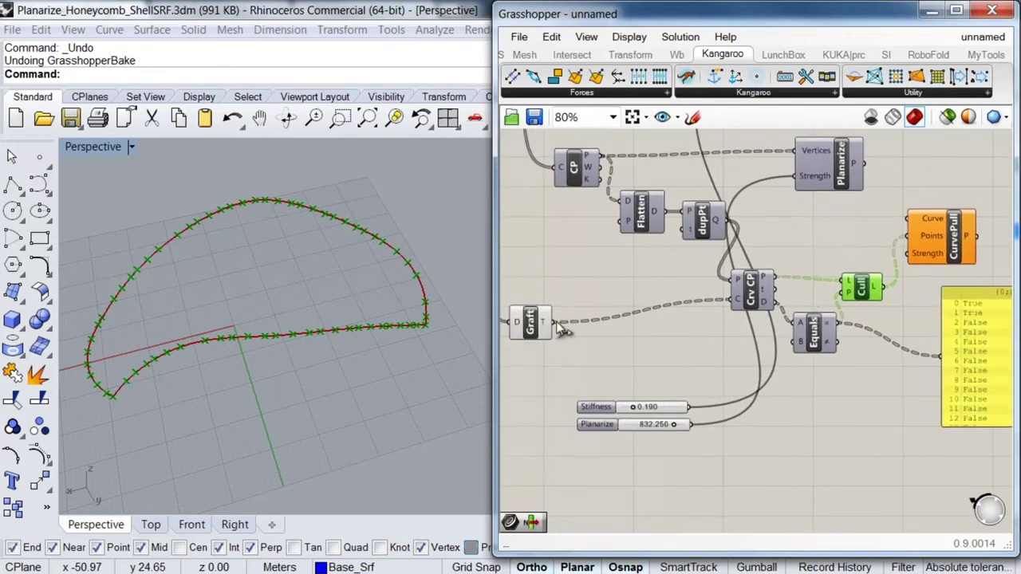
pyautogui.moveTo(607, 304); pyautogui.dragTo(906, 218)
# - Delete the True/False panel and align Springs, Planarize and CurvePull in one column
pyautogui.moveTo(858, 267); pyautogui.dragTo(678, 351, button='right')
pyautogui.click(812, 433)
pyautogui.press('Delete')
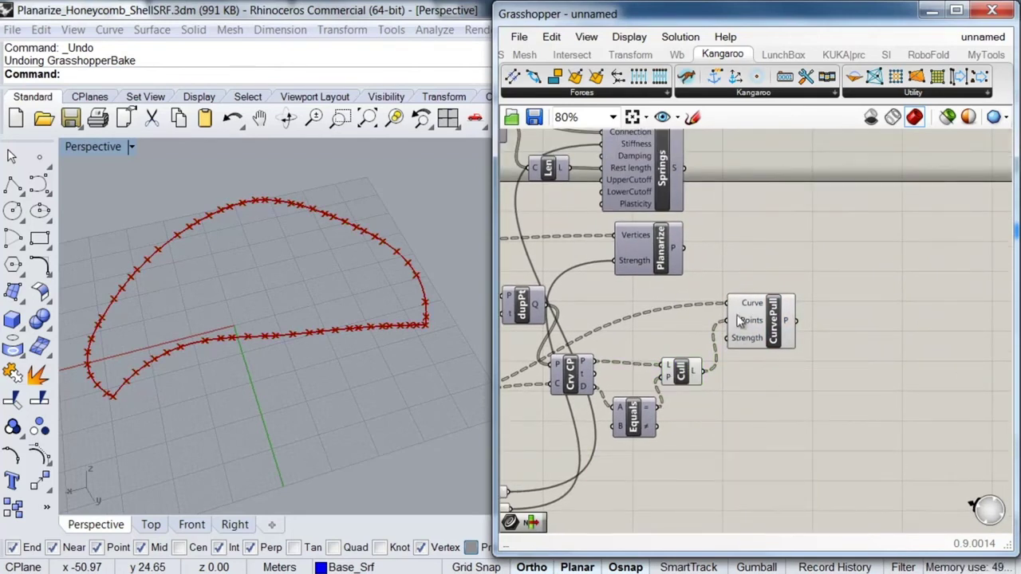
pyautogui.click(760, 323)
pyautogui.keyDown('shift'); pyautogui.click(642, 256); pyautogui.keyUp('shift')
pyautogui.keyDown('shift'); pyautogui.click(667, 194); pyautogui.keyUp('shift')
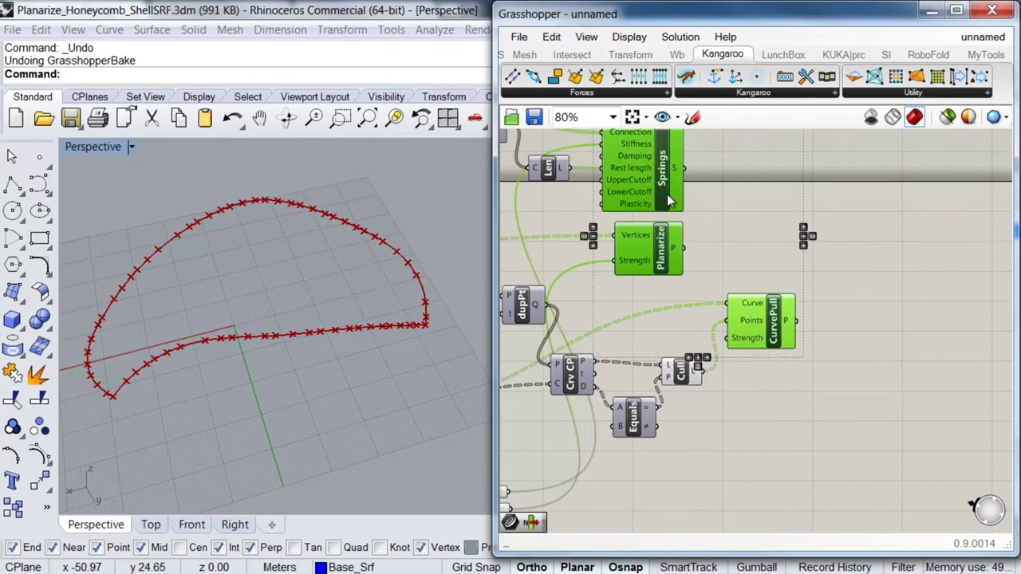
pyautogui.moveTo(732, 193); pyautogui.dragTo(760, 275, button='right')
pyautogui.click(727, 200)
pyautogui.moveTo(714, 264); pyautogui.dragTo(808, 263)
# - Recentre the view on the aligned Springs, Planarize and CurvePull components
pyautogui.moveTo(760, 437); pyautogui.dragTo(751, 402, button='right')
pyautogui.click(814, 413)
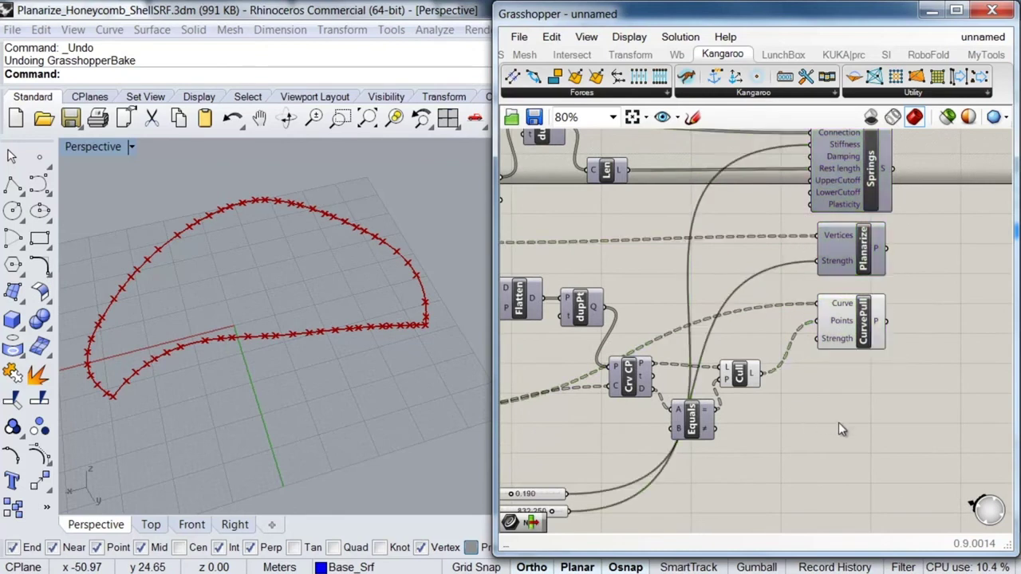
pyautogui.scroll(-4, 839, 422)
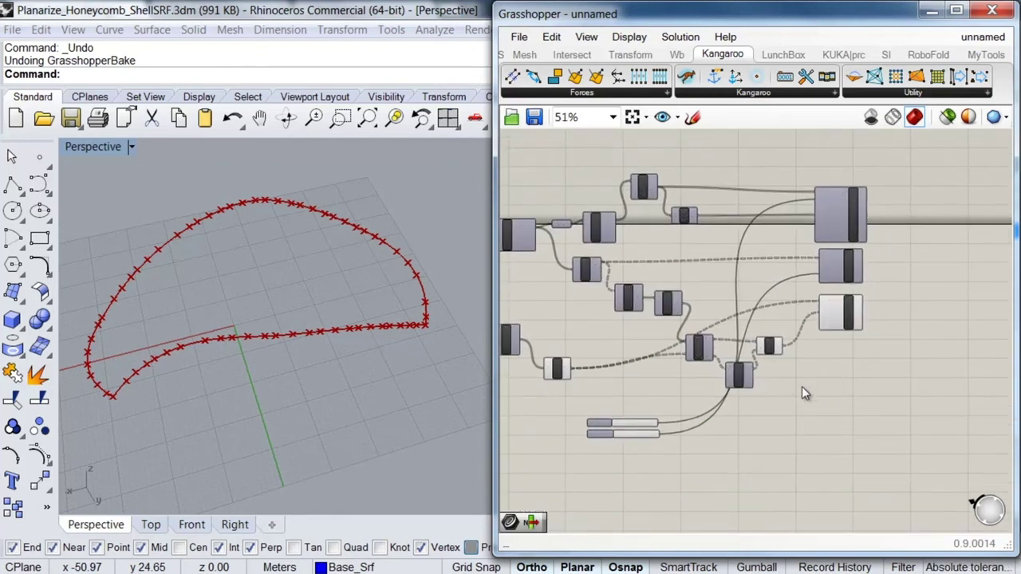
pyautogui.scroll(4, 836, 328)
pyautogui.moveTo(837, 328); pyautogui.dragTo(818, 434, button='right')
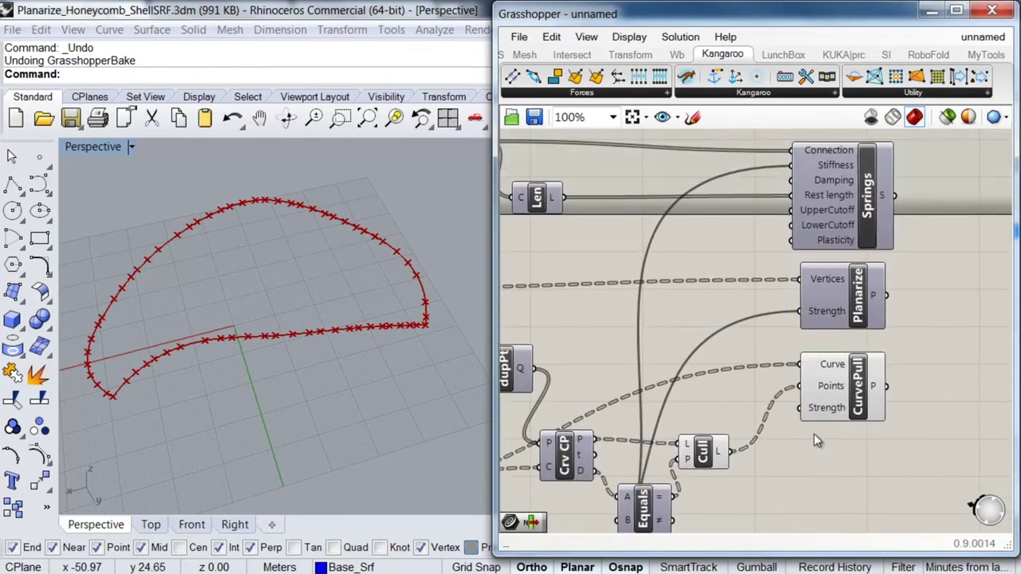
pyautogui.scroll(1, 813, 433)
pyautogui.scroll(-1, 802, 417)
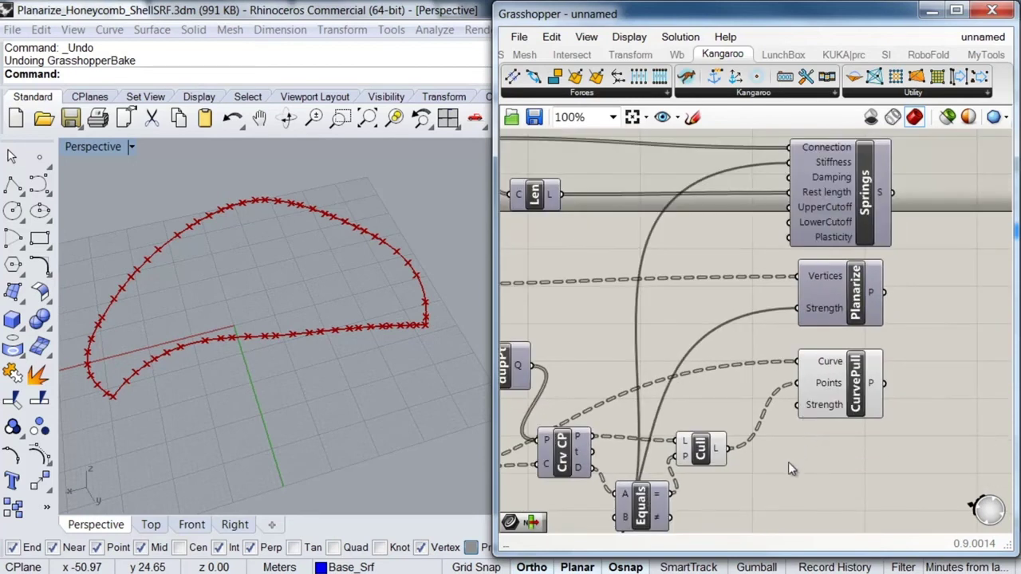
# - Add a Number Slider from the 'sli' search and raise its maximum value
pyautogui.doubleClick(780, 474)
pyautogui.write('slid')
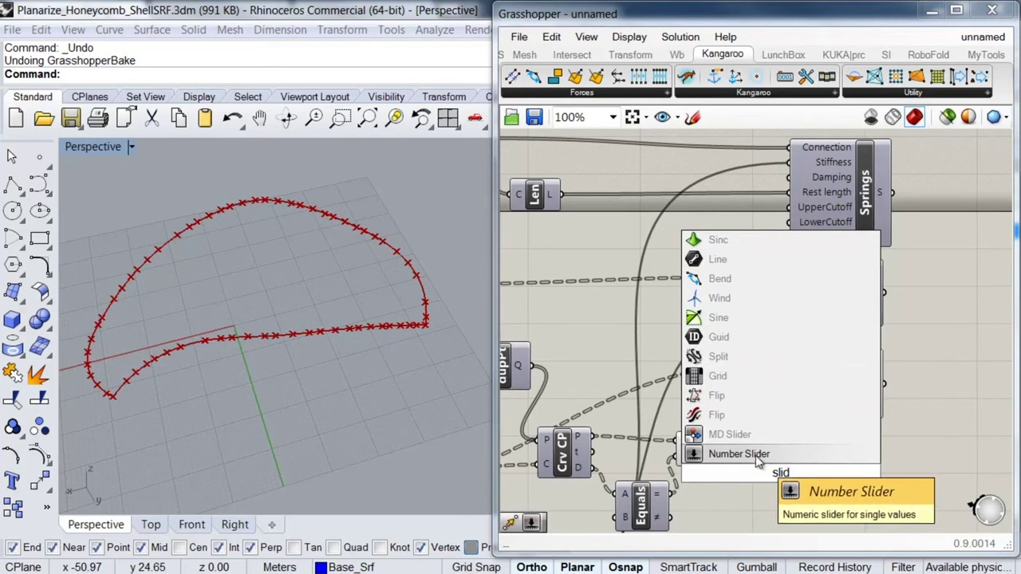
pyautogui.press('Return')
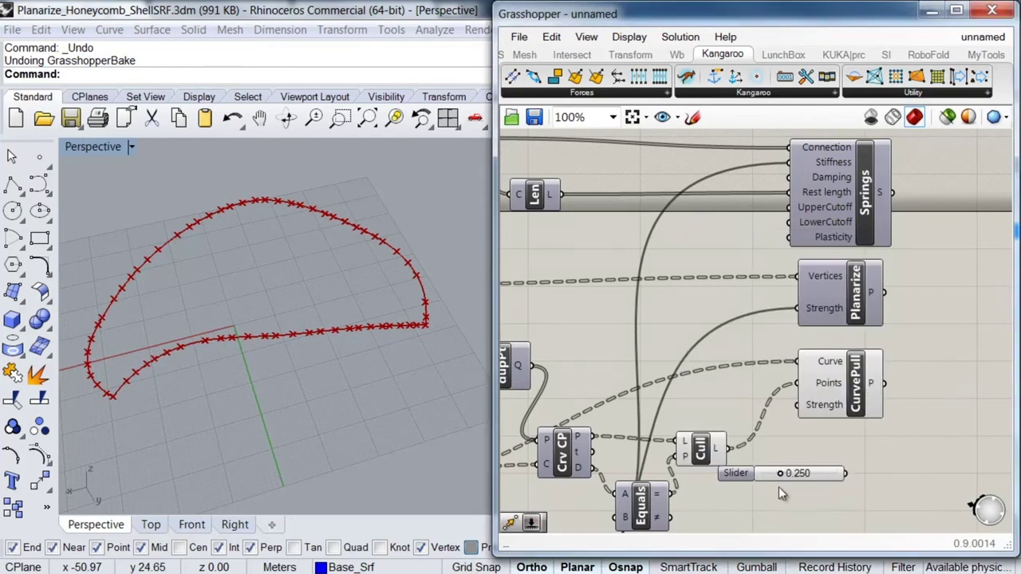
pyautogui.rightClick(750, 478)
pyautogui.moveTo(785, 506)
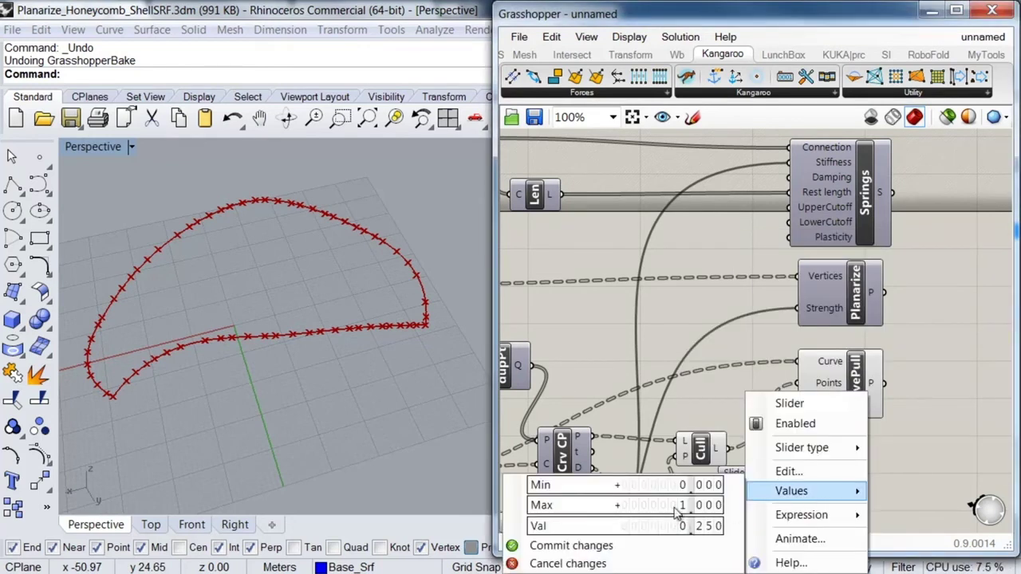
pyautogui.moveTo(665, 510); pyautogui.dragTo(665, 437)
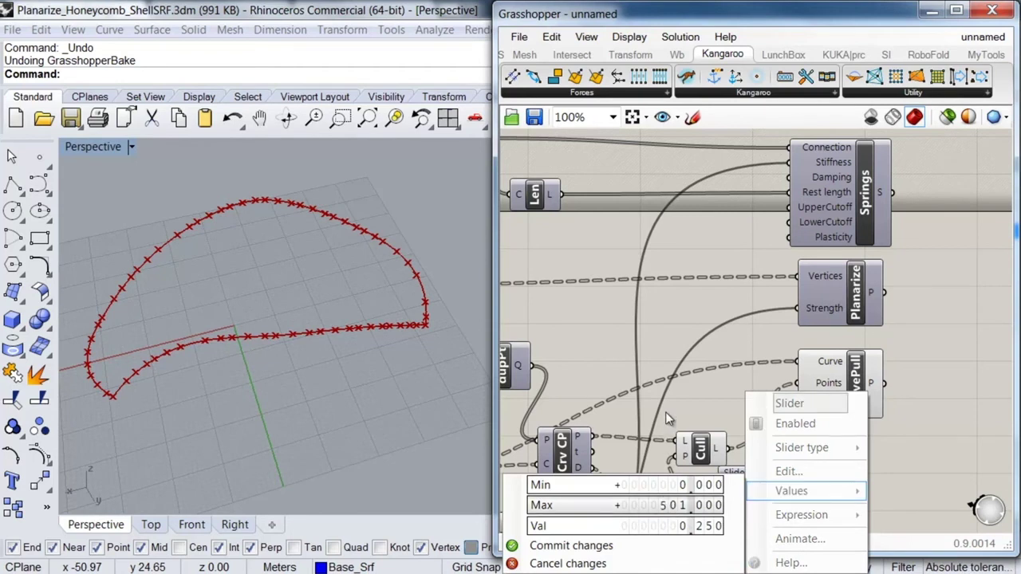
pyautogui.click(515, 549)
# - Wire the slider into CurvePull's Strength and set it to about 315.880
pyautogui.moveTo(829, 383); pyautogui.dragTo(871, 378)
pyautogui.moveTo(845, 473); pyautogui.dragTo(852, 425)
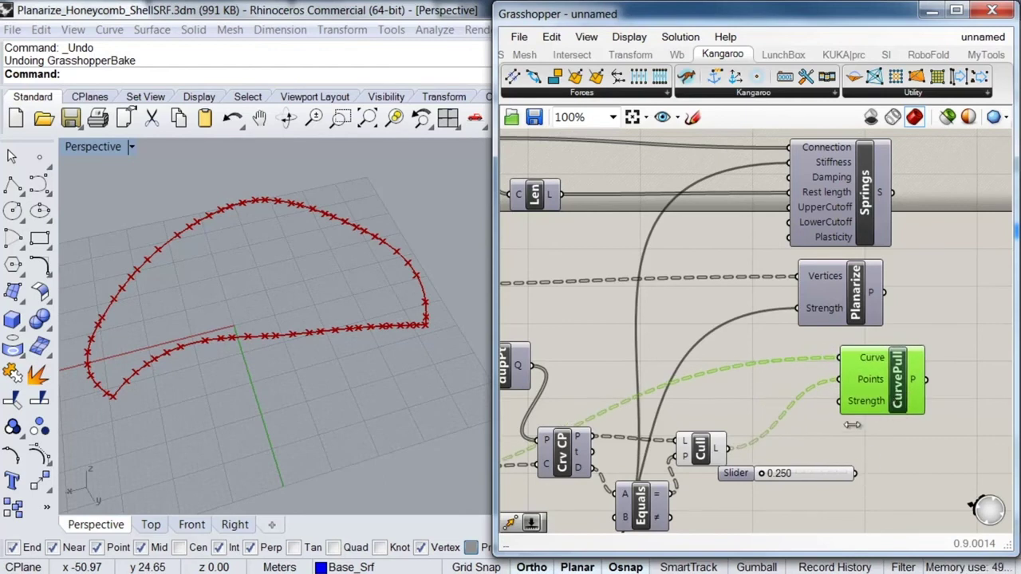
pyautogui.moveTo(843, 473); pyautogui.dragTo(839, 401)
pyautogui.moveTo(770, 472); pyautogui.dragTo(811, 485)
# - Move the slider below the Planarize slider and rename it CurvePull
pyautogui.moveTo(806, 478); pyautogui.dragTo(886, 216, button='right')
pyautogui.moveTo(916, 182); pyautogui.dragTo(545, 353)
pyautogui.moveTo(560, 352); pyautogui.dragTo(655, 382, button='right')
pyautogui.scroll(4, 615, 367)
pyautogui.rightClick(641, 370)
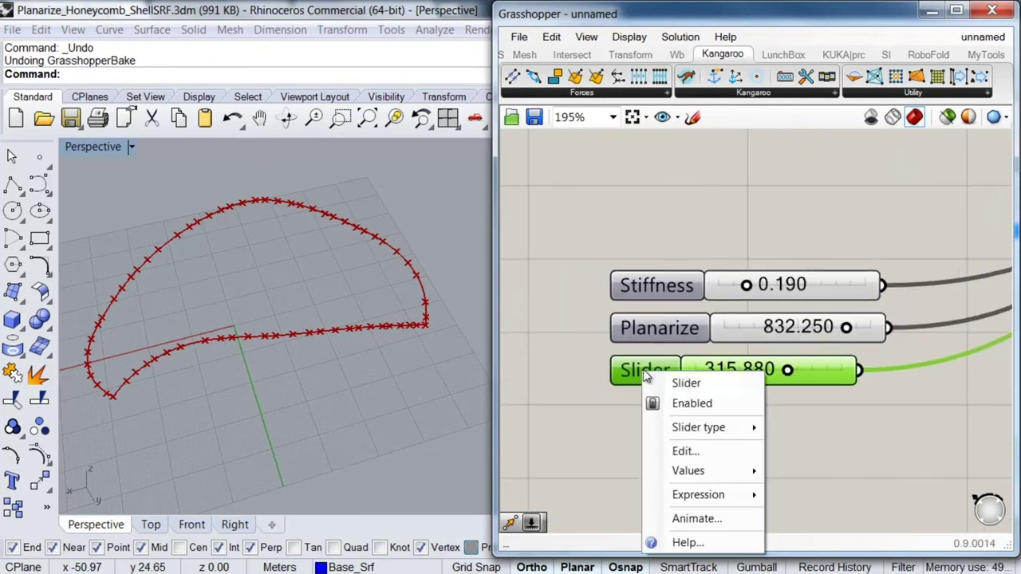
pyautogui.doubleClick(668, 383)
pyautogui.write('Curve')
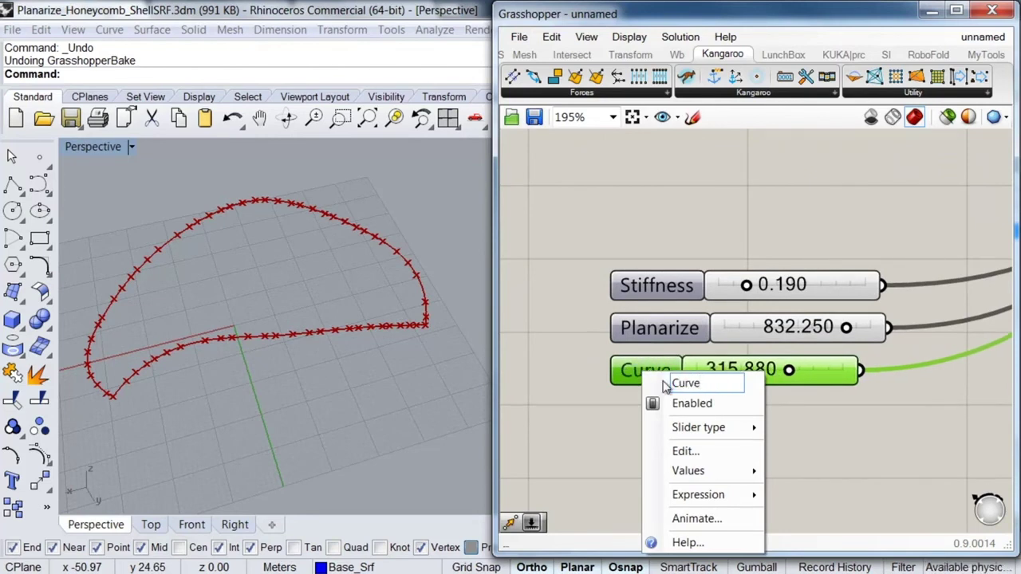
pyautogui.write('Pull')
pyautogui.press('Return')
# - Move the three sliders nearer their components and select the three force components
pyautogui.scroll(-5, 813, 432)
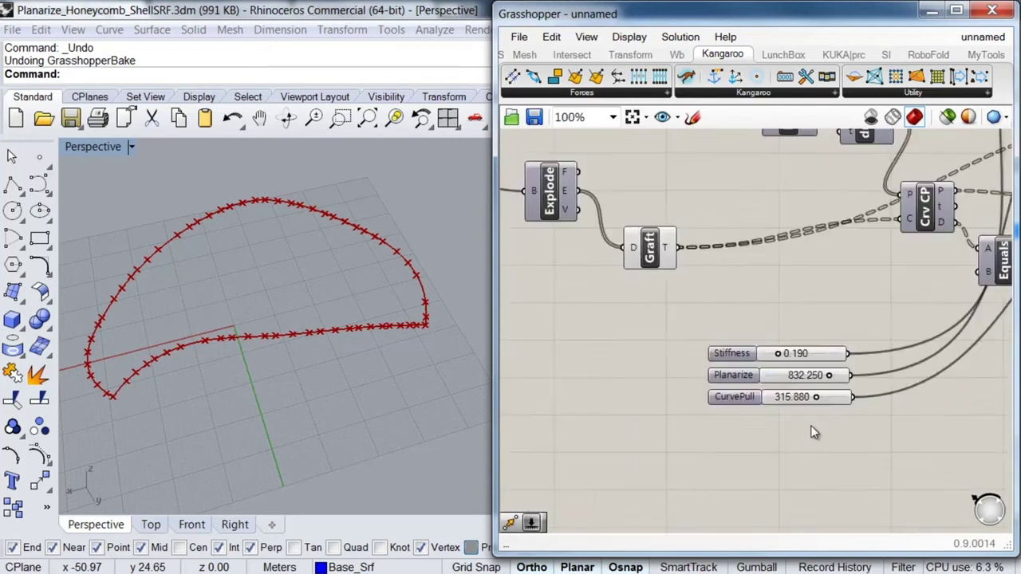
pyautogui.moveTo(710, 416); pyautogui.dragTo(854, 329)
pyautogui.scroll(-1, 669, 323)
pyautogui.moveTo(959, 243); pyautogui.dragTo(815, 367, button='right')
pyautogui.scroll(2, 716, 382)
pyautogui.moveTo(815, 368); pyautogui.dragTo(689, 211)
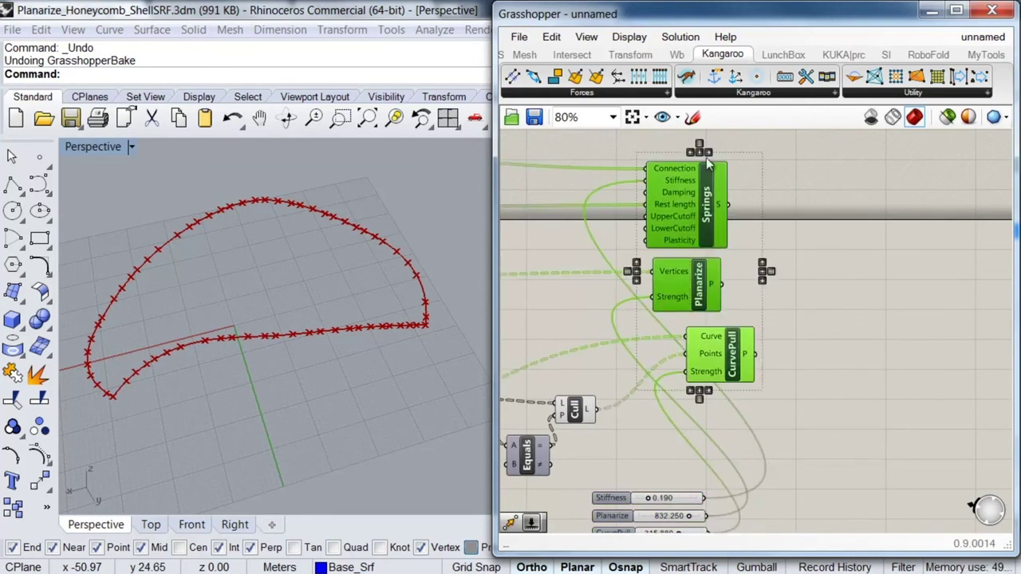
# - Centre-align the three forces and place the KangarooPhysics solver to their right
pyautogui.click(699, 150)
pyautogui.click(800, 268)
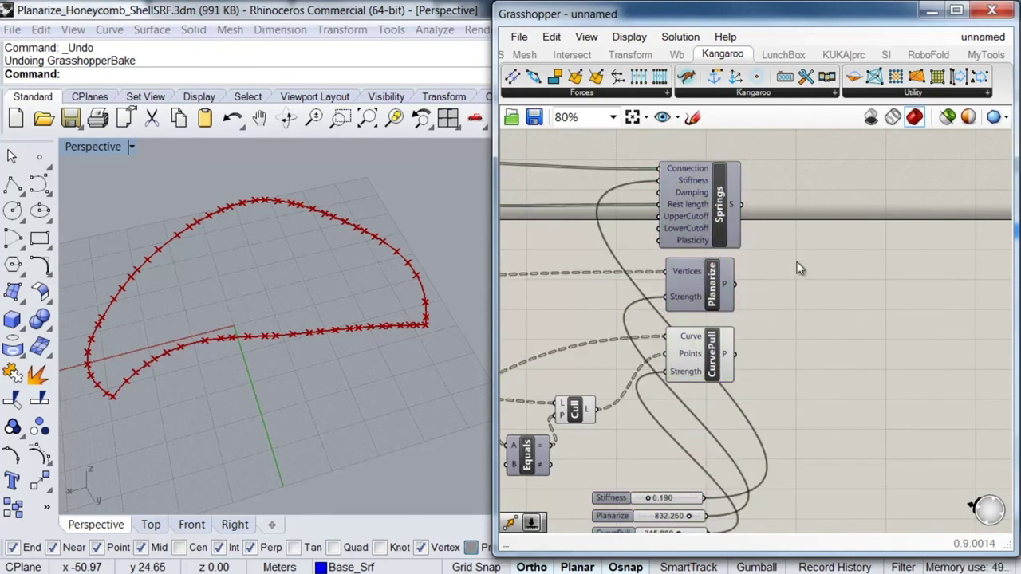
pyautogui.click(796, 95)
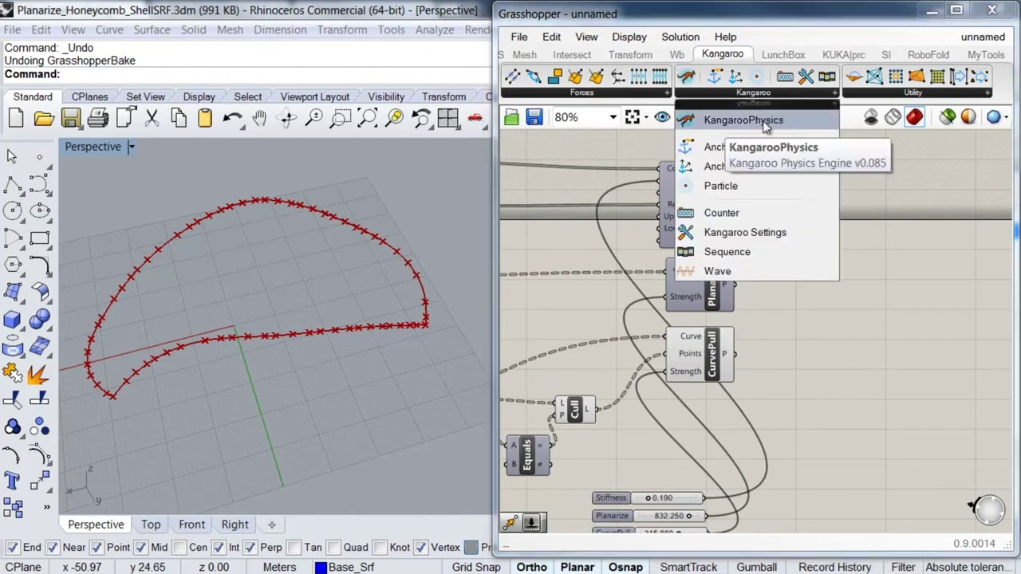
pyautogui.moveTo(754, 121); pyautogui.dragTo(915, 308)
pyautogui.moveTo(877, 327); pyautogui.dragTo(789, 329, button='right')
pyautogui.click(834, 275)
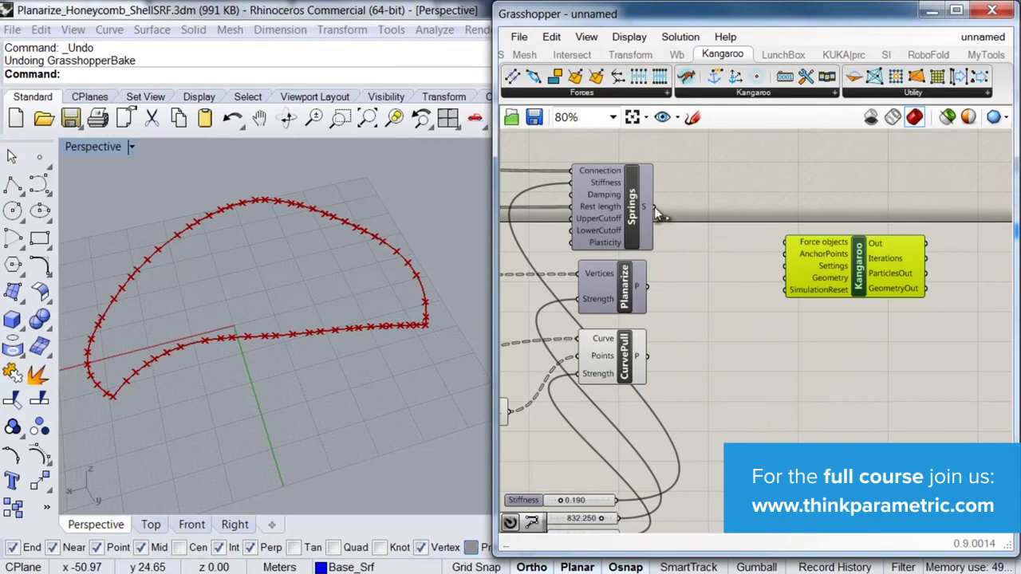
# - Feed Springs, Planarize and CurvePull into Kangaroo's Force objects and view the bulging shell
pyautogui.moveTo(653, 206); pyautogui.dragTo(794, 242)
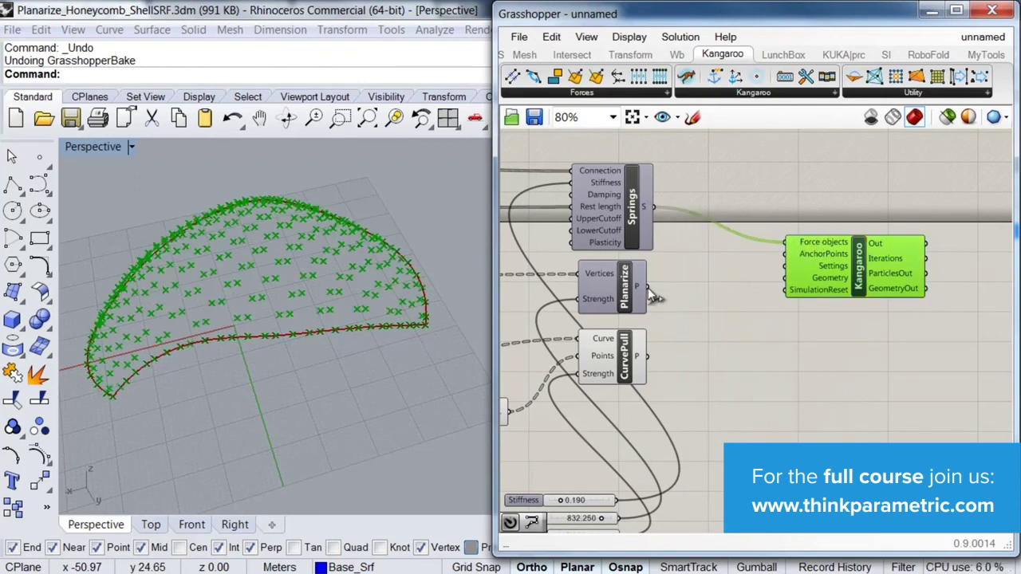
pyautogui.keyDown('shift'); pyautogui.moveTo(652, 294); pyautogui.dragTo(790, 243); pyautogui.keyUp('shift')
pyautogui.keyDown('shift'); pyautogui.moveTo(650, 356); pyautogui.dragTo(787, 250); pyautogui.keyUp('shift')
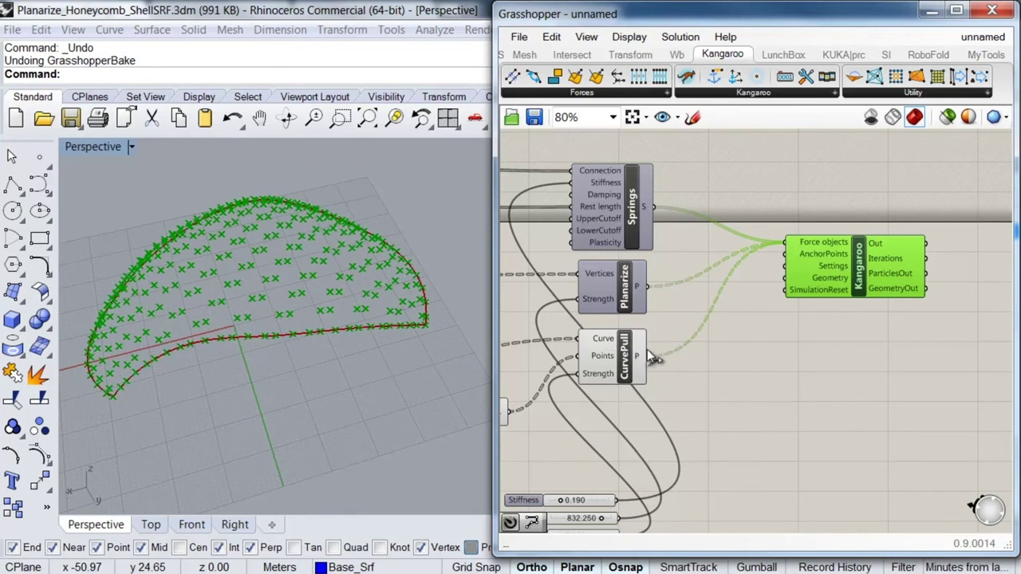
pyautogui.scroll(3, 818, 268)
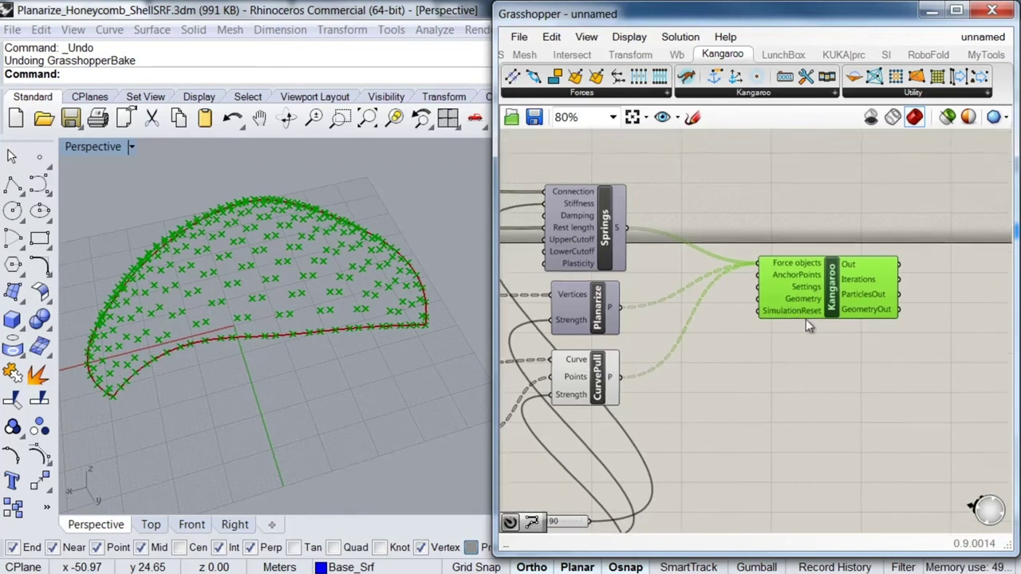
pyautogui.moveTo(759, 281)
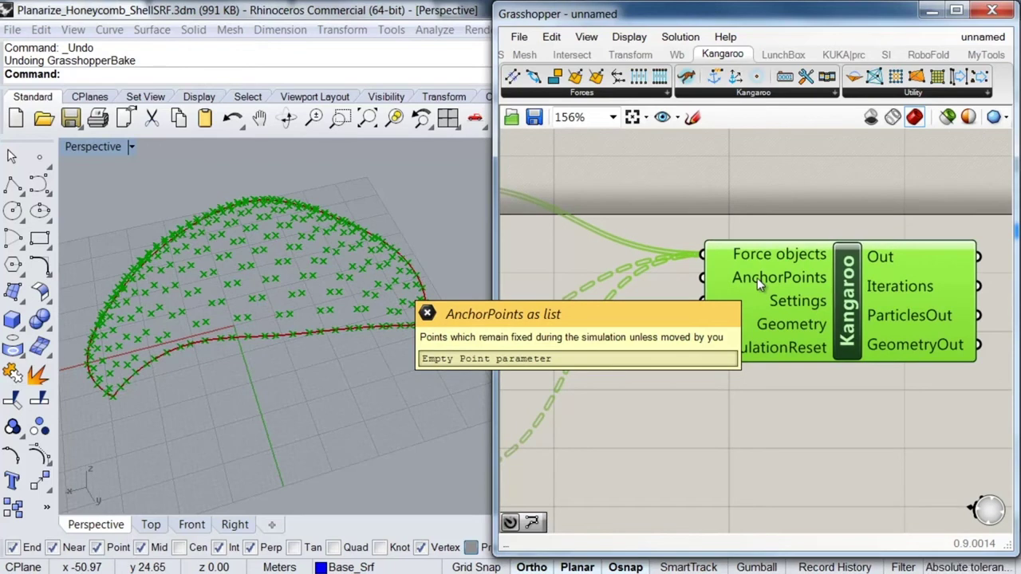
pyautogui.scroll(-2, 757, 278)
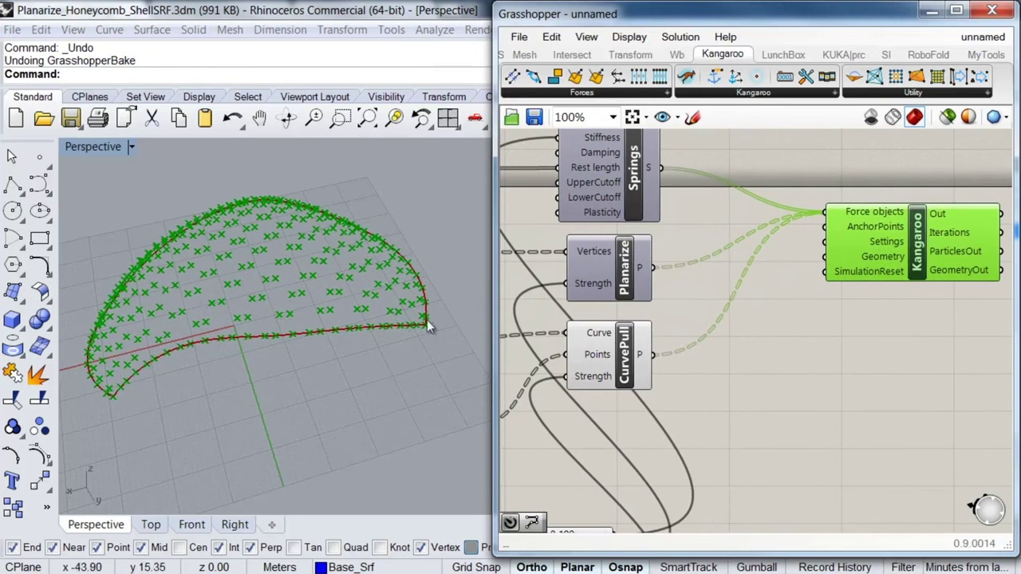
pyautogui.moveTo(256, 350); pyautogui.dragTo(277, 393, button='right')
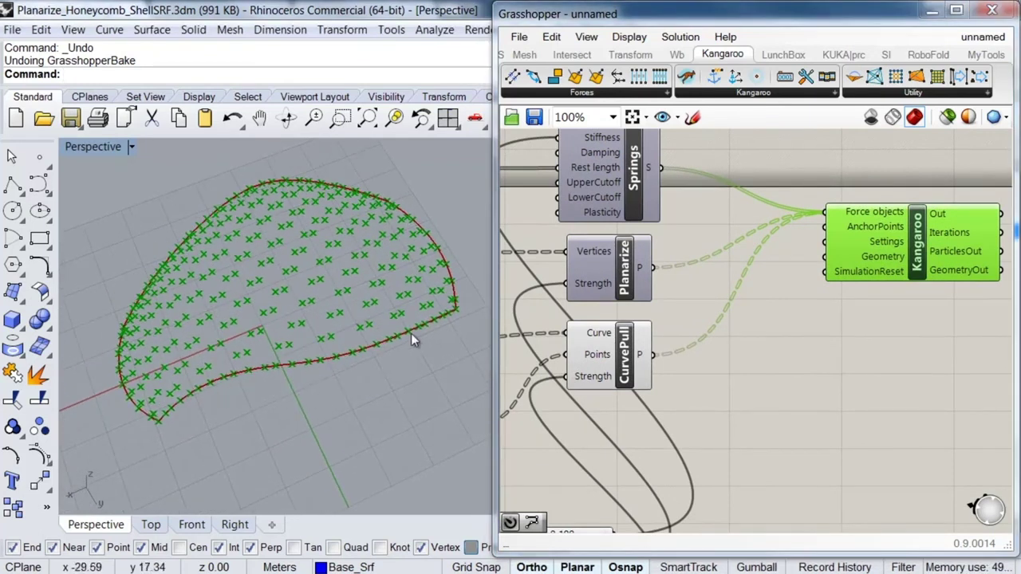
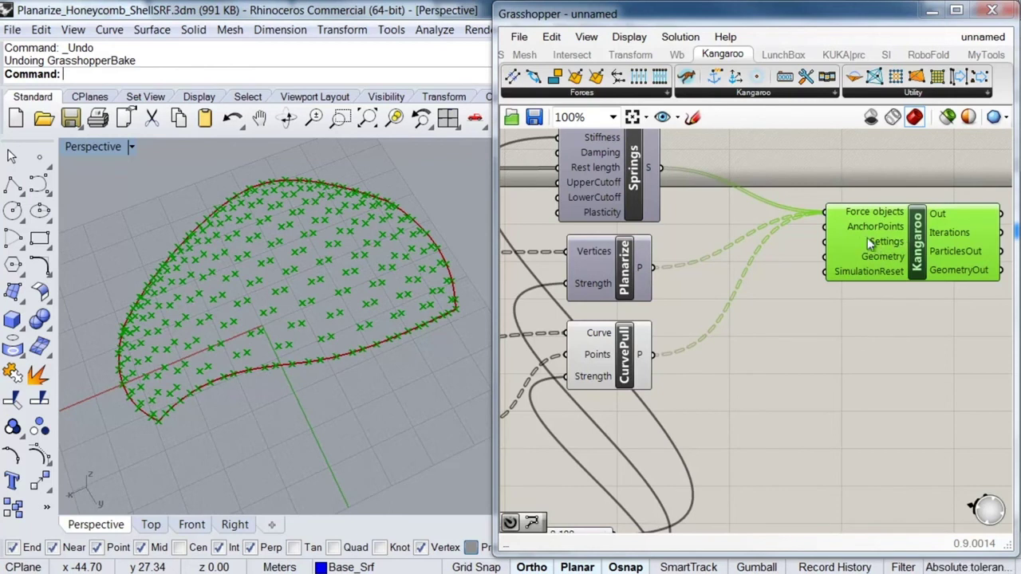
# - Rearrange and pan the definition to bring the Kangaroo solver and its point input into view
pyautogui.moveTo(827, 296); pyautogui.dragTo(770, 293, button='right')
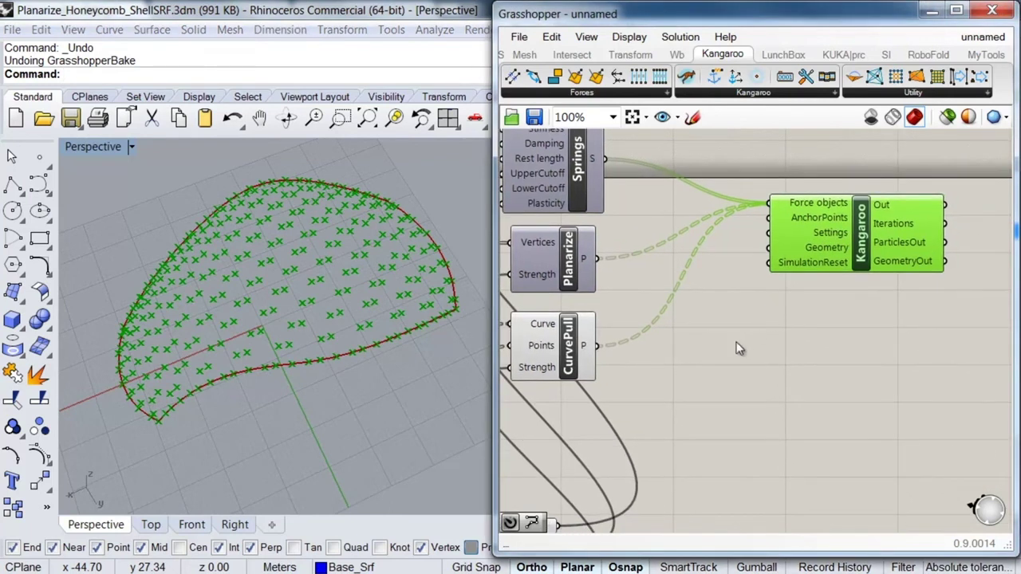
pyautogui.moveTo(860, 258); pyautogui.dragTo(859, 290)
pyautogui.moveTo(800, 290); pyautogui.dragTo(868, 272, button='right')
pyautogui.scroll(-2, 808, 282)
pyautogui.moveTo(642, 339); pyautogui.dragTo(743, 327, button='right')
pyautogui.scroll(-1, 744, 330)
pyautogui.scroll(2, 550, 279)
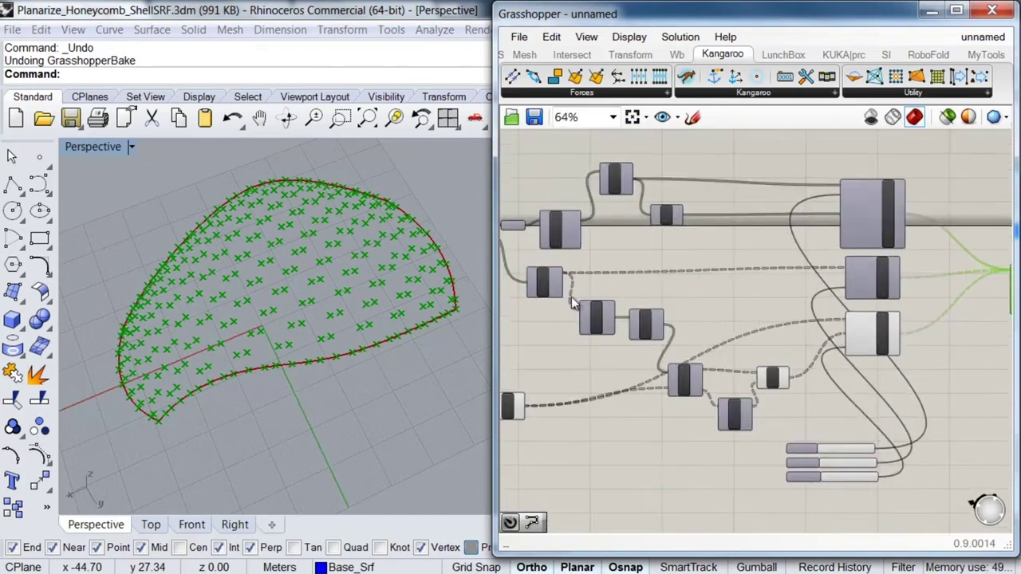
pyautogui.click(551, 275)
pyautogui.scroll(-1, 668, 274)
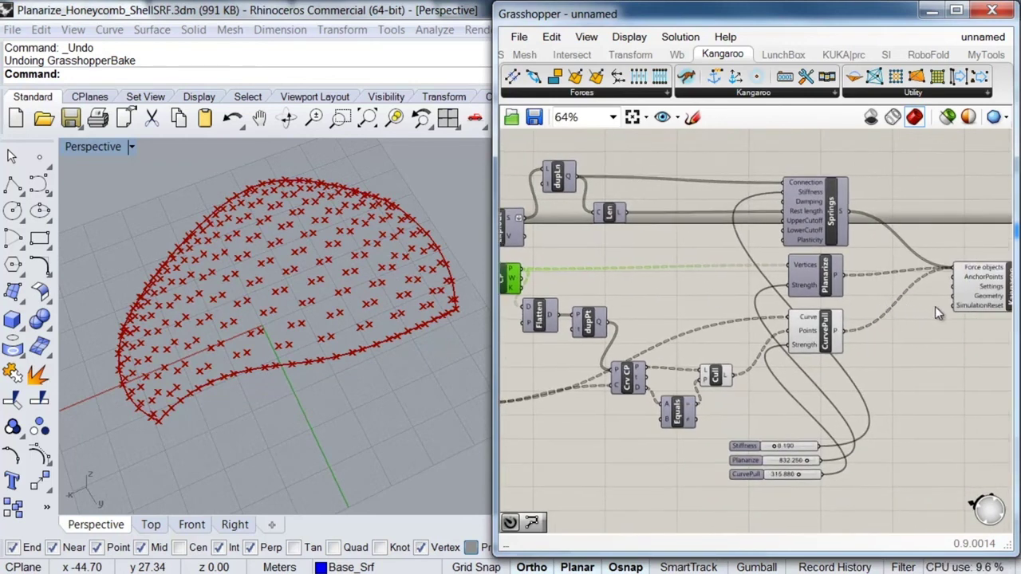
pyautogui.moveTo(957, 297); pyautogui.dragTo(527, 271)
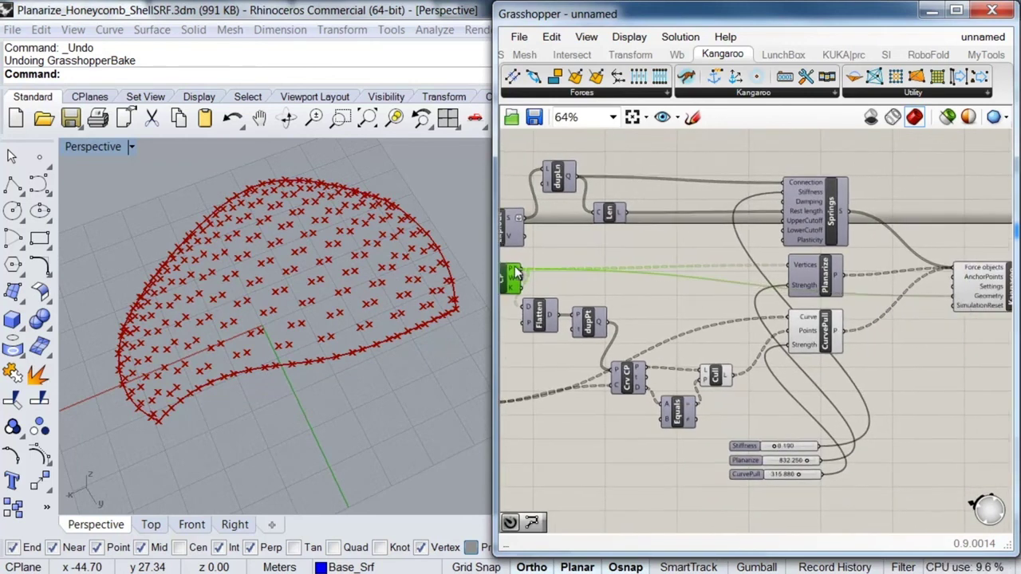
pyautogui.scroll(-2, 739, 307)
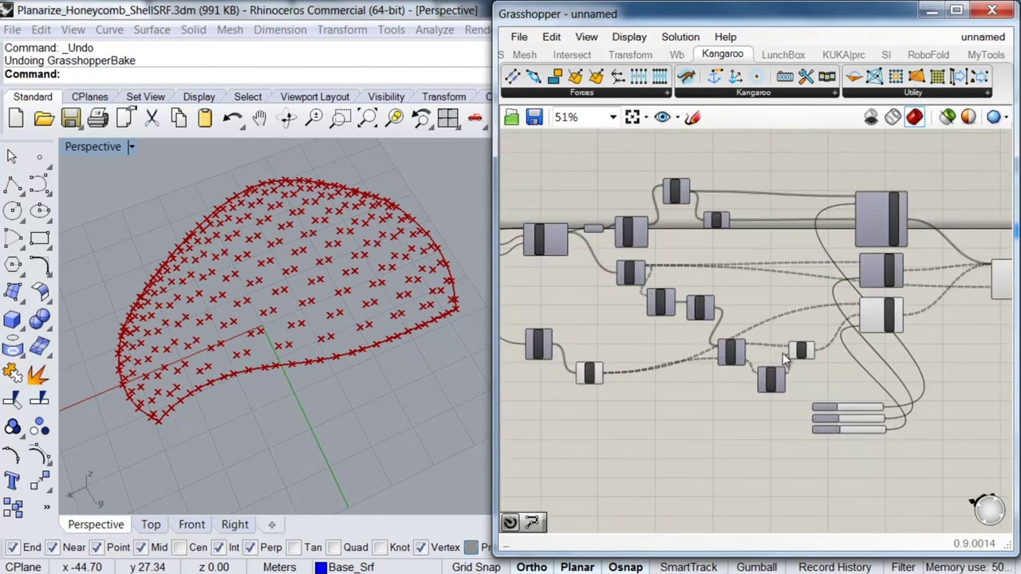
pyautogui.scroll(4, 713, 353)
pyautogui.moveTo(727, 319); pyautogui.dragTo(707, 310, button='right')
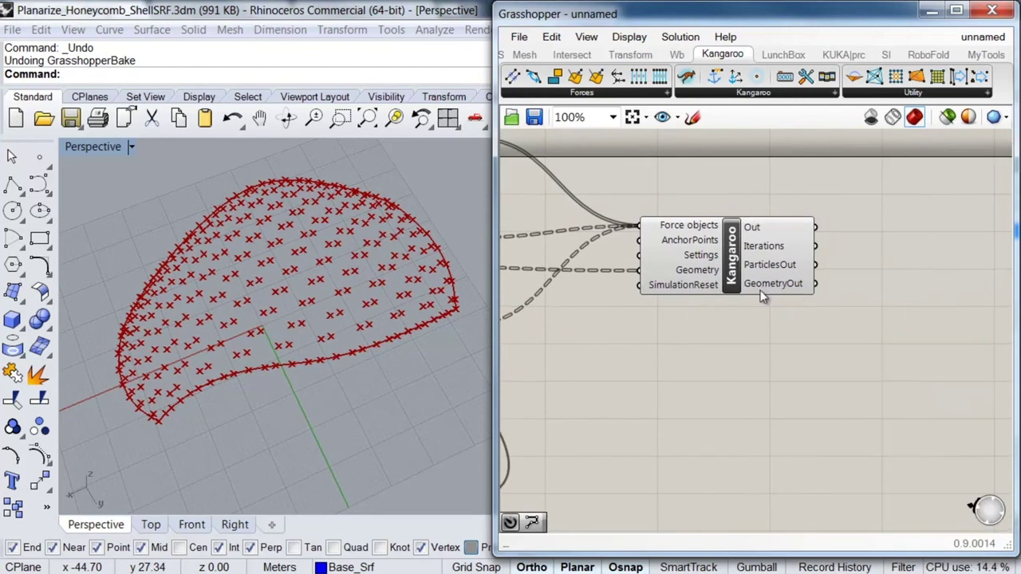
# - Add a PolyLine component fed by Kangaroo's GeometryOut to draw the honeycomb polylines
pyautogui.moveTo(729, 326); pyautogui.dragTo(668, 338, button='right')
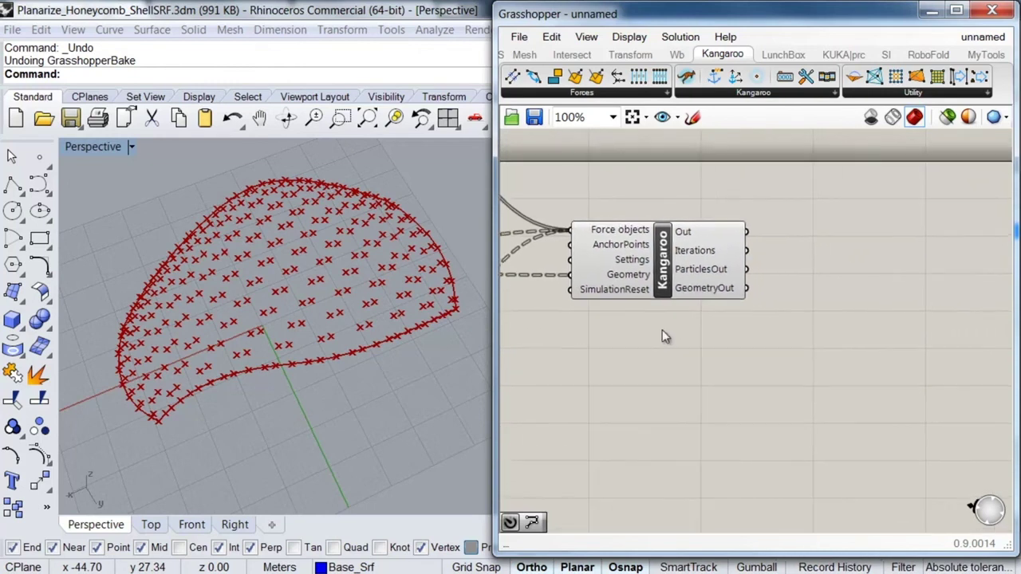
pyautogui.doubleClick(828, 369)
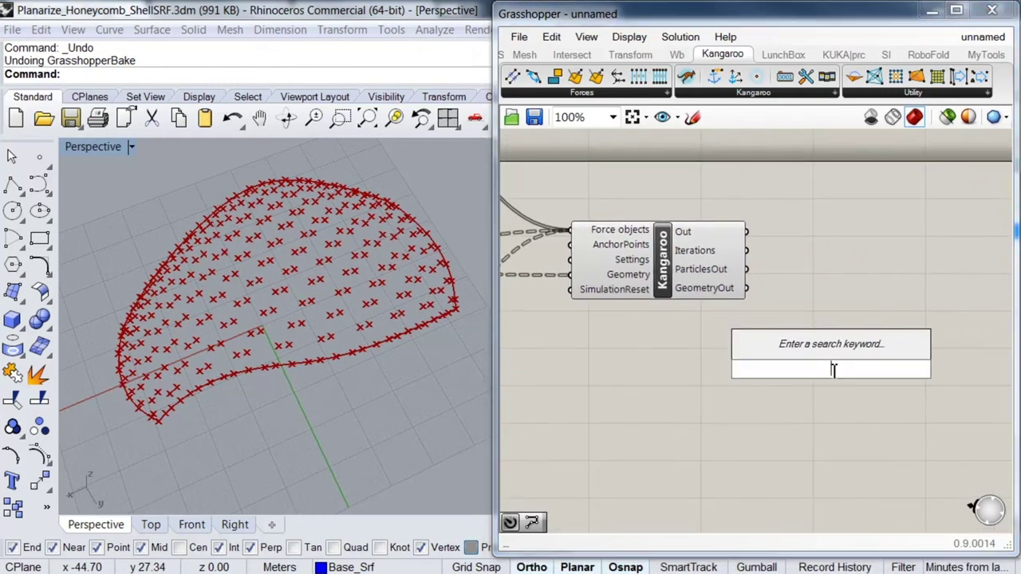
pyautogui.write('poly')
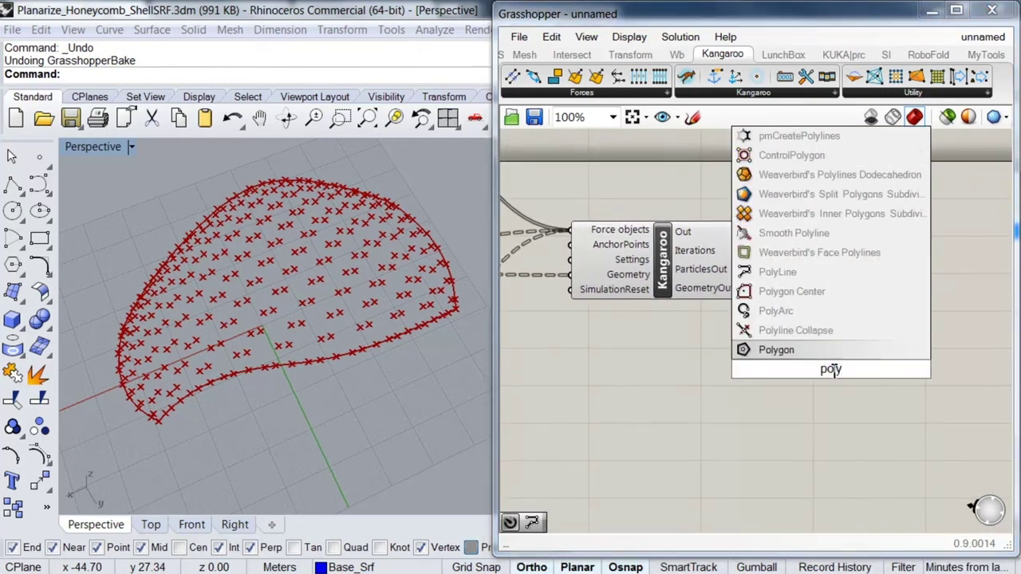
pyautogui.press('Up')
pyautogui.press('Up')
pyautogui.press('Up')
pyautogui.press('Up')
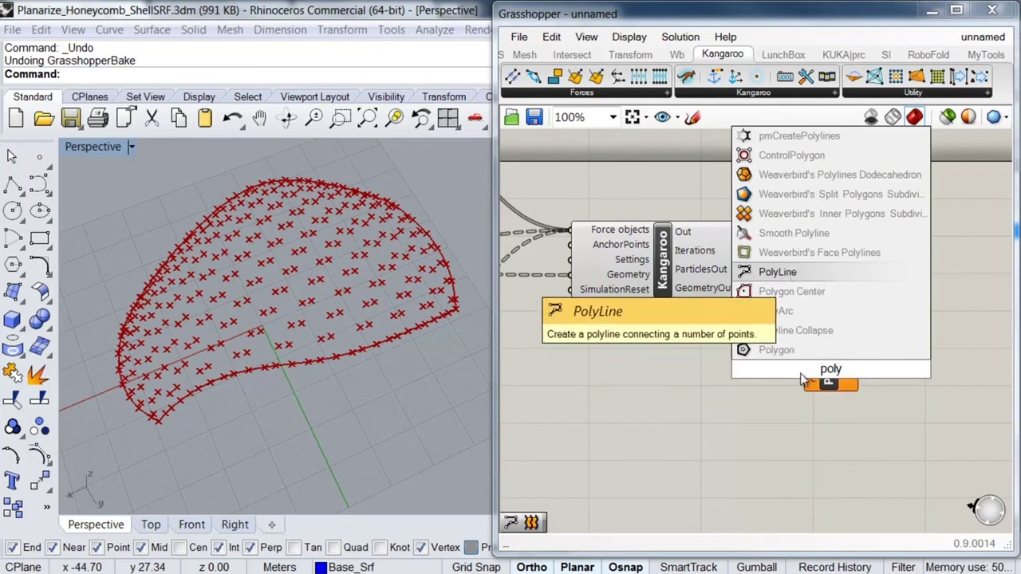
pyautogui.press('Return')
pyautogui.moveTo(806, 359); pyautogui.dragTo(756, 295)
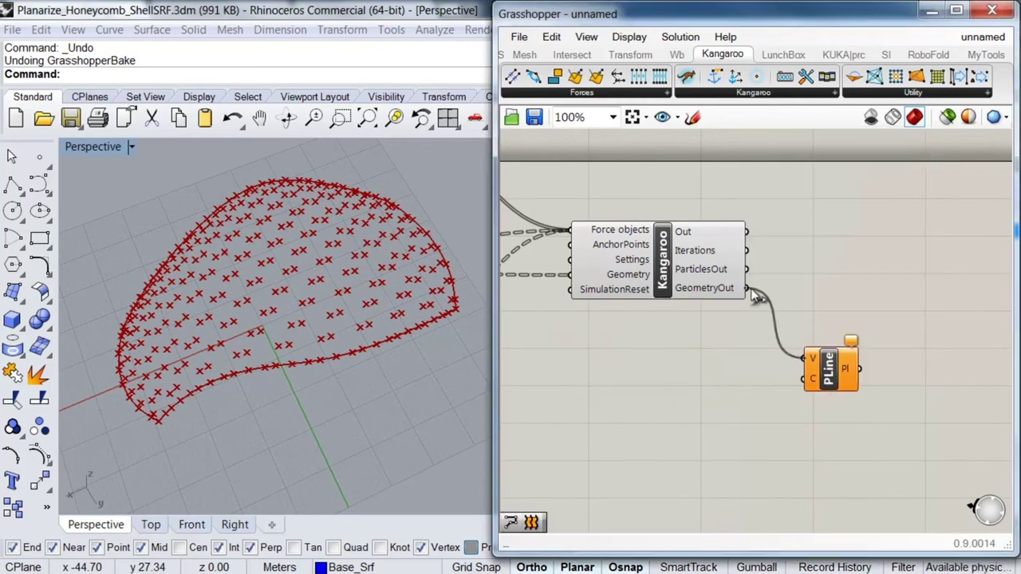
pyautogui.click(825, 368)
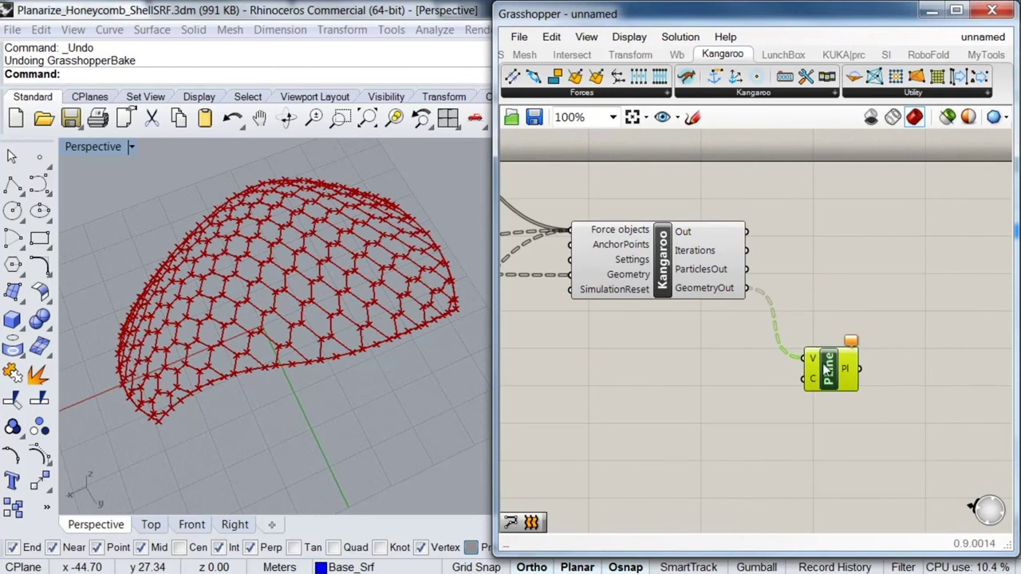
pyautogui.moveTo(839, 393); pyautogui.dragTo(833, 381)
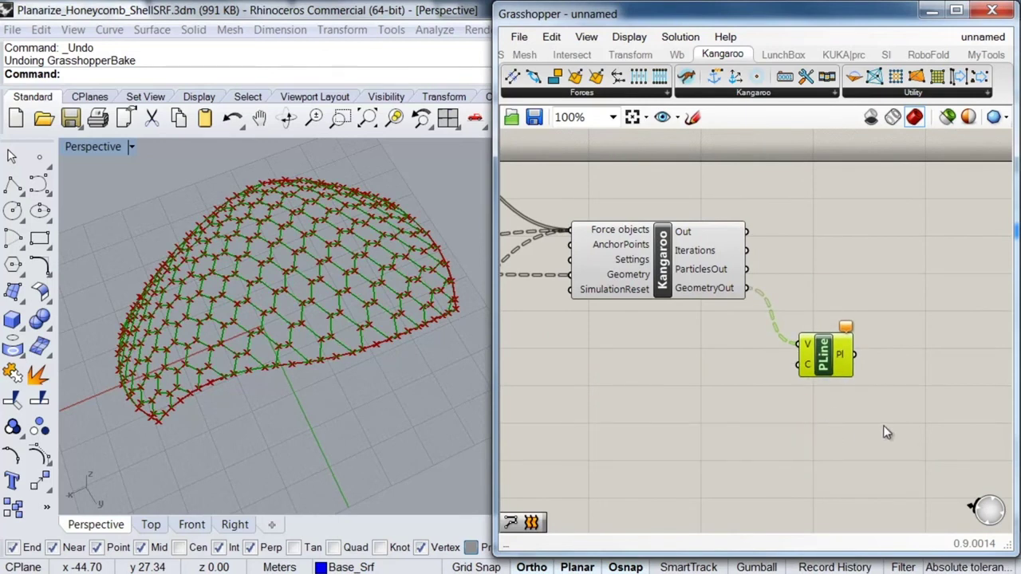
# - Flatten the Kangaroo solver's Force objects input and preview the PLine polylines
pyautogui.moveTo(888, 433); pyautogui.dragTo(870, 402, button='right')
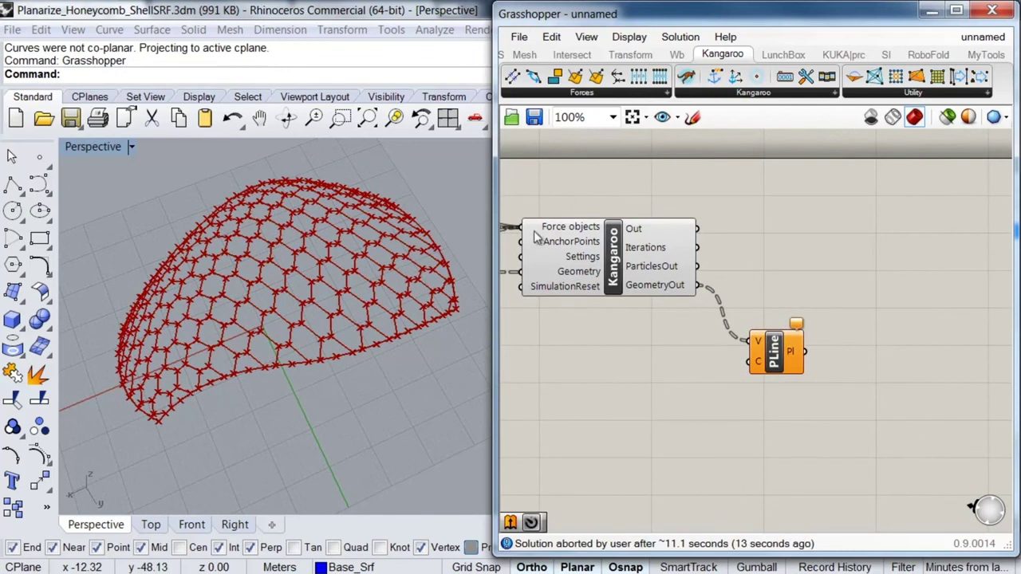
pyautogui.moveTo(536, 233)
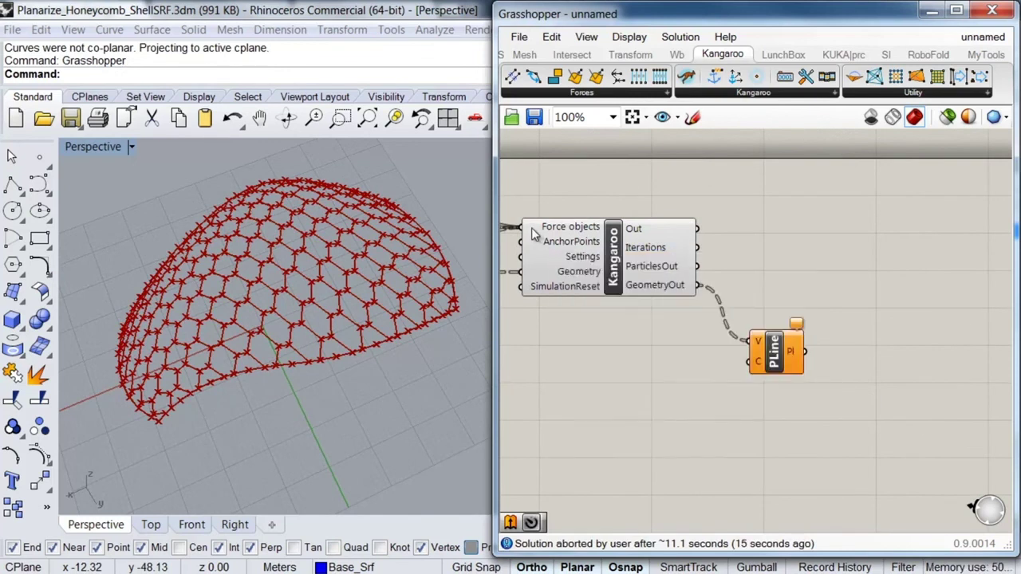
pyautogui.rightClick(534, 233)
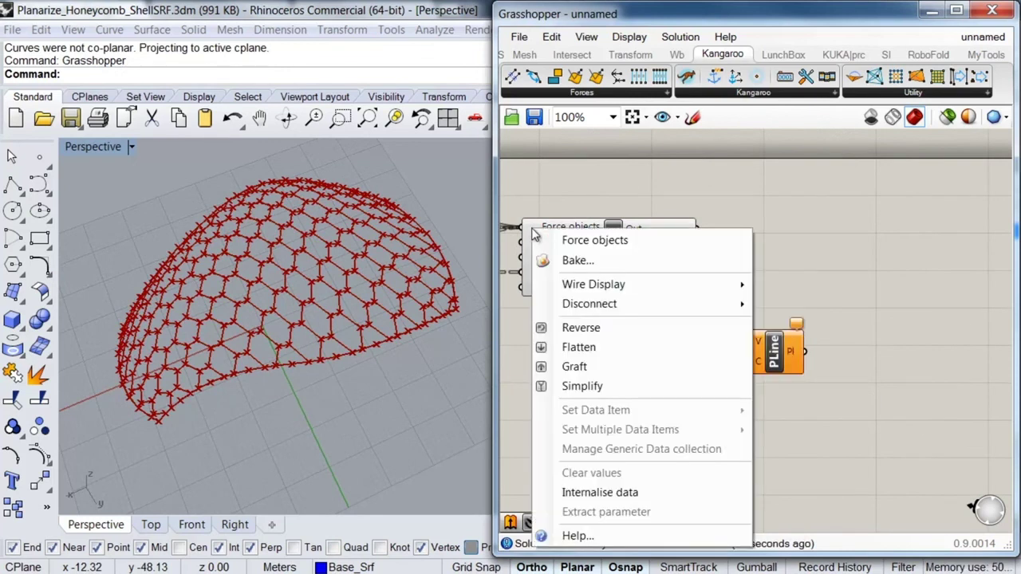
pyautogui.click(552, 348)
pyautogui.moveTo(528, 250); pyautogui.dragTo(609, 252, button='right')
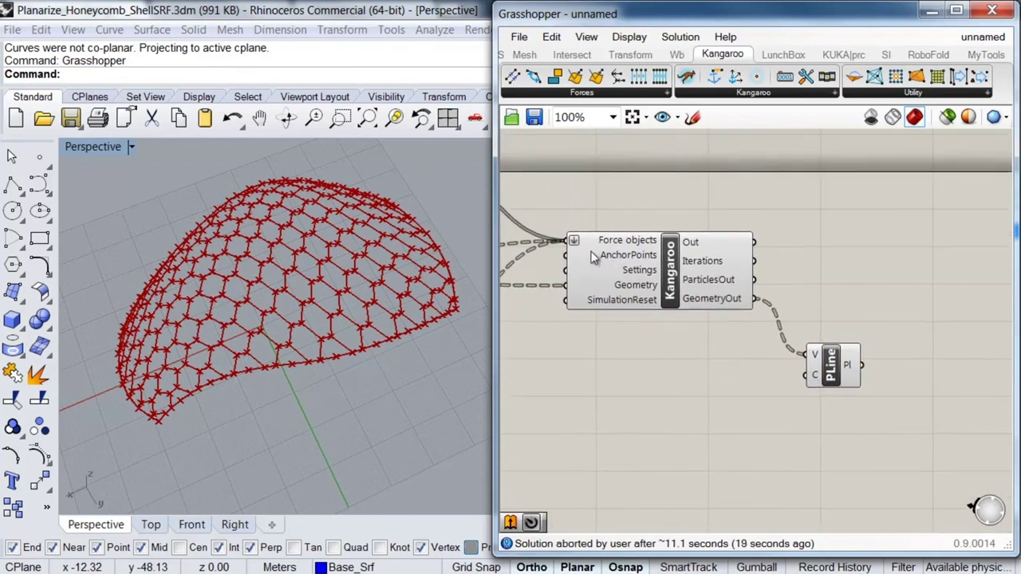
pyautogui.click(833, 375)
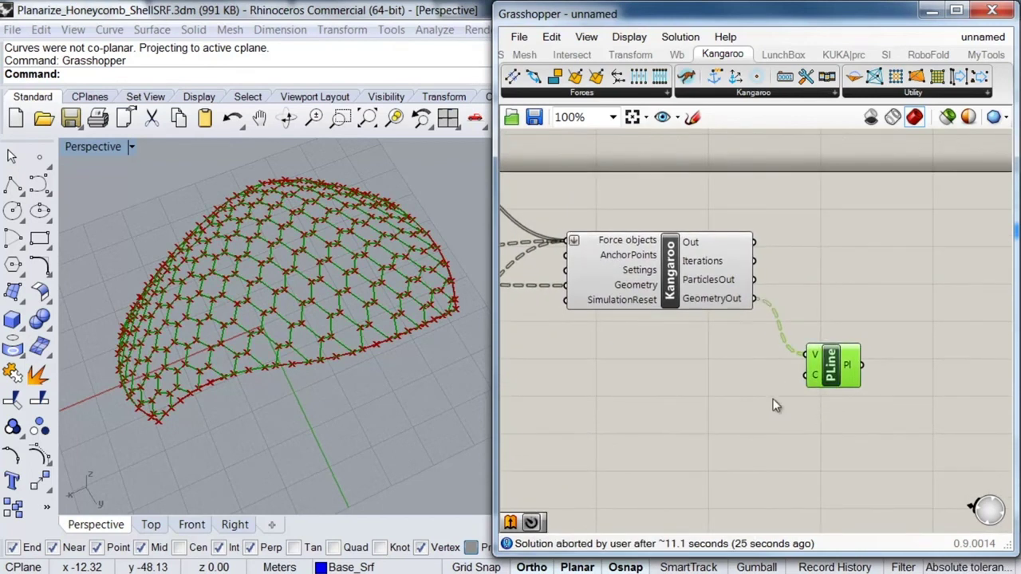
pyautogui.moveTo(900, 418); pyautogui.dragTo(831, 410, button='right')
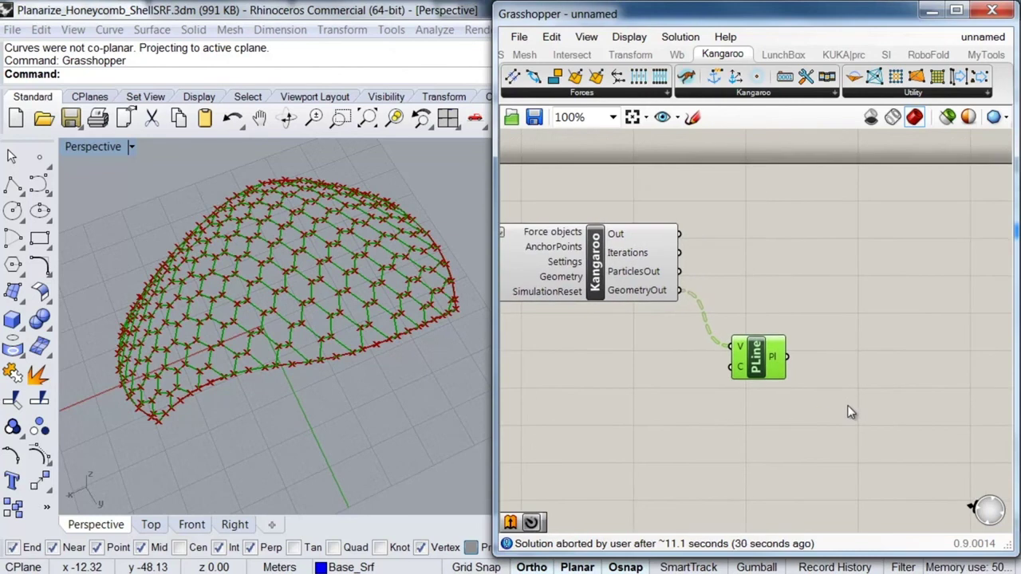
# - Add a Planar surface component taking PLine's polylines into its E input
pyautogui.doubleClick(849, 406)
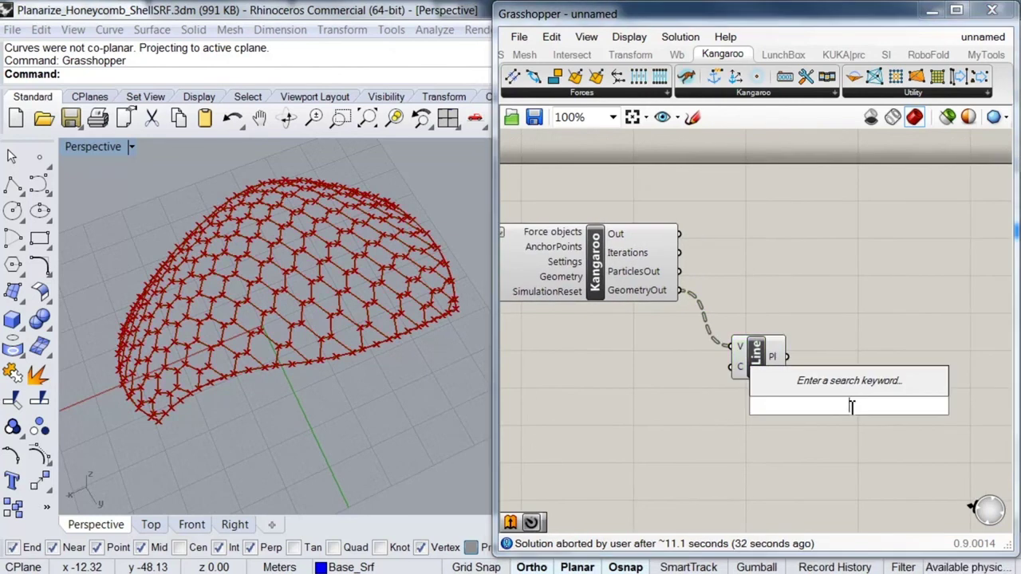
pyautogui.write('l')
pyautogui.press('BackSpace')
pyautogui.write('plan')
pyautogui.press('Return')
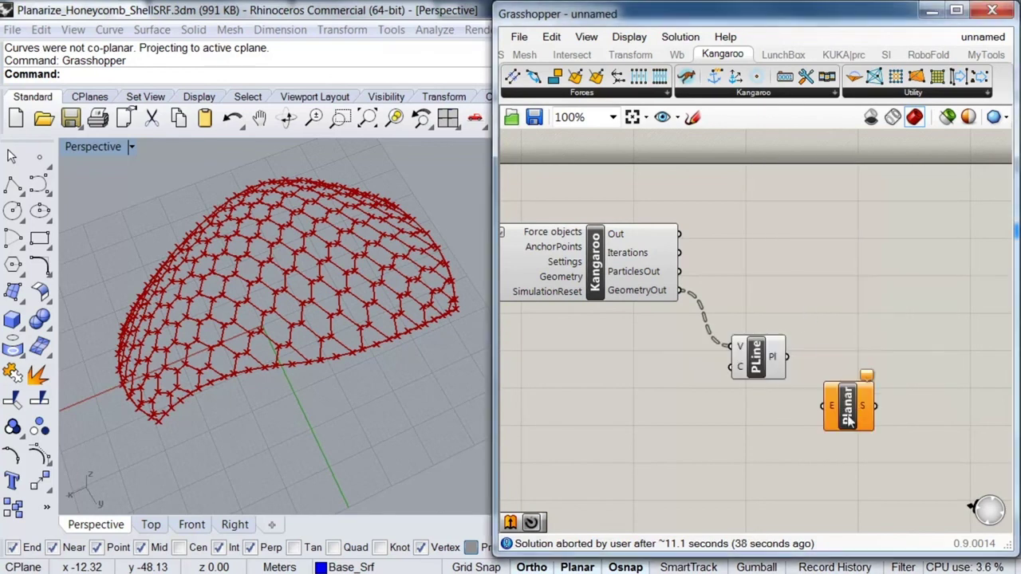
pyautogui.moveTo(822, 406); pyautogui.dragTo(750, 363)
pyautogui.moveTo(849, 425); pyautogui.dragTo(845, 385)
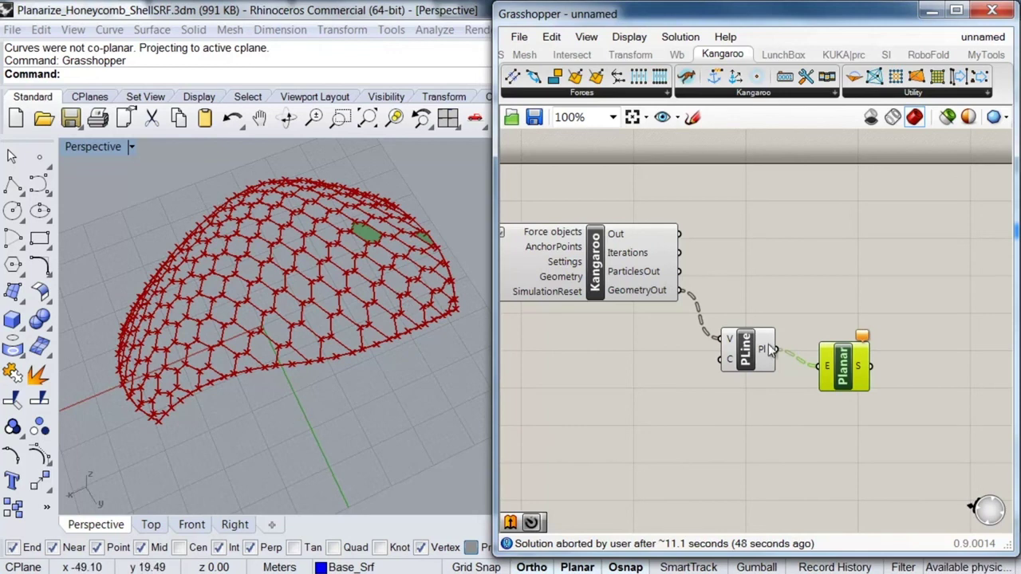
# - Orbit the Perspective view to inspect the few flat hexagonal panels
pyautogui.moveTo(404, 257); pyautogui.dragTo(332, 345, button='right')
pyautogui.moveTo(615, 392); pyautogui.dragTo(720, 322, button='right')
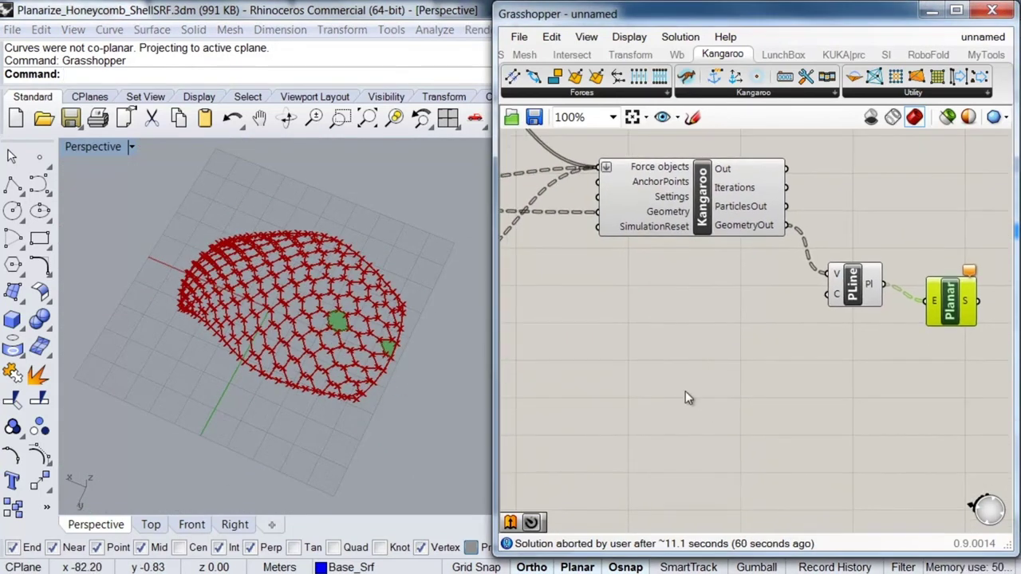
pyautogui.click(680, 378)
pyautogui.doubleClick(680, 378)
pyautogui.write('ti')
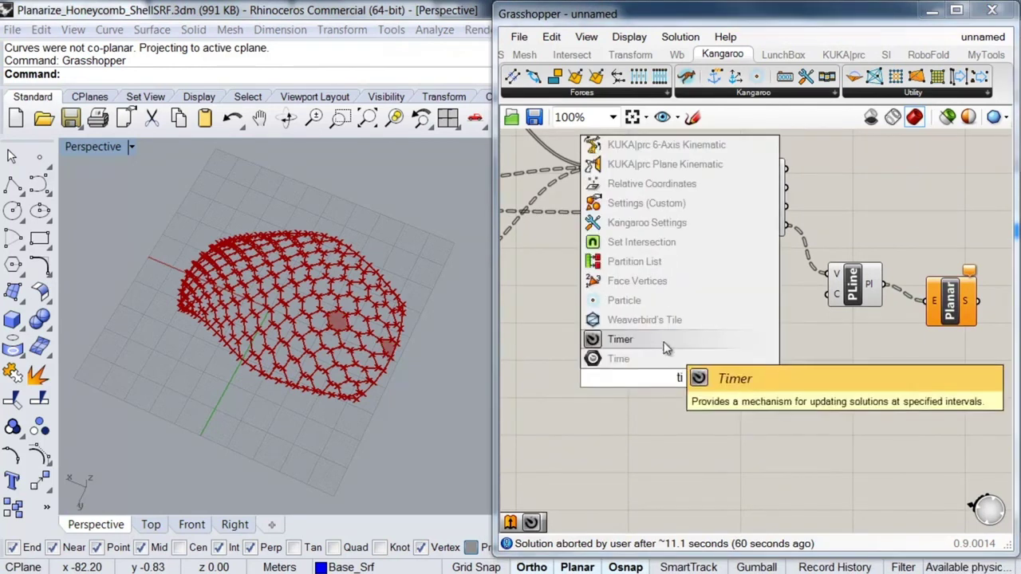
# - Add a Timer with a 20 ms interval and wire it to the Kangaroo solver
pyautogui.click(679, 361)
pyautogui.scroll(4, 682, 370)
pyautogui.rightClick(682, 387)
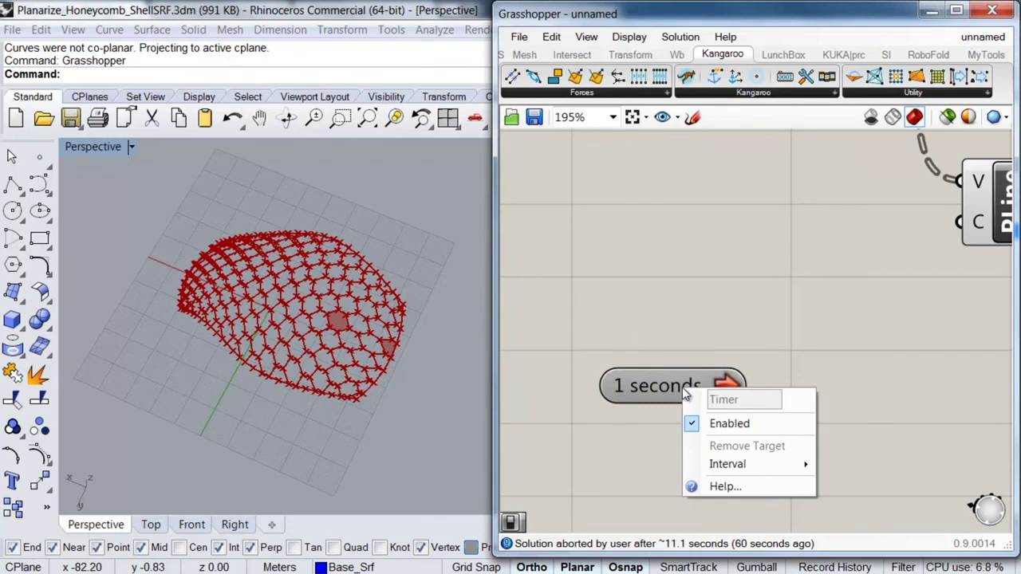
pyautogui.moveTo(756, 470)
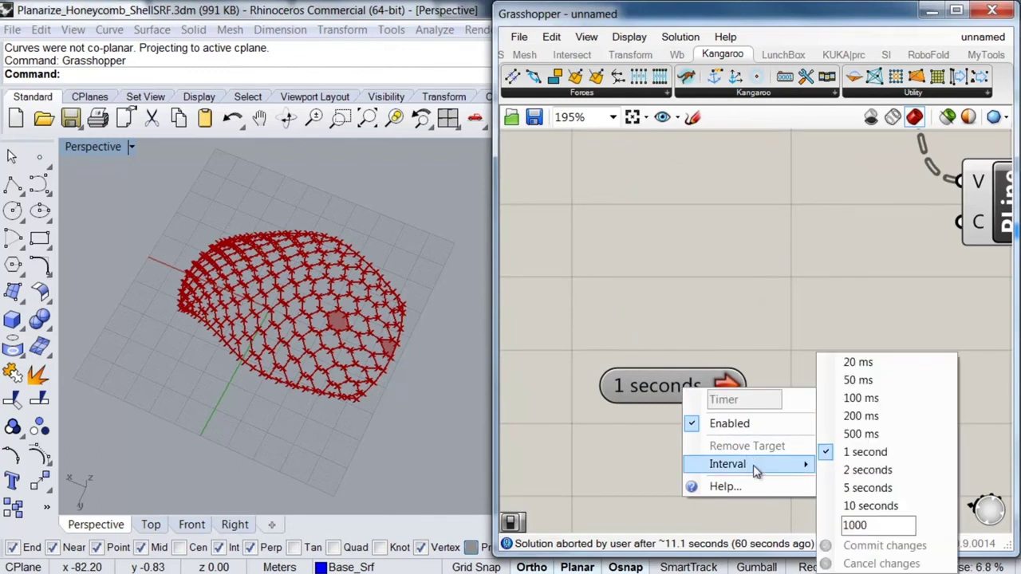
pyautogui.click(875, 365)
pyautogui.scroll(-3, 718, 430)
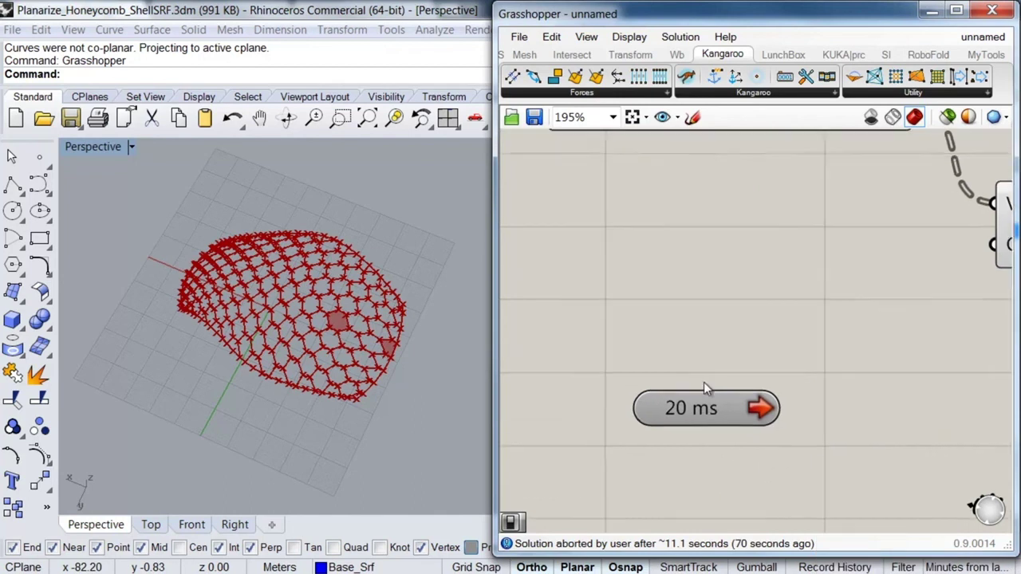
pyautogui.moveTo(686, 426); pyautogui.dragTo(739, 233)
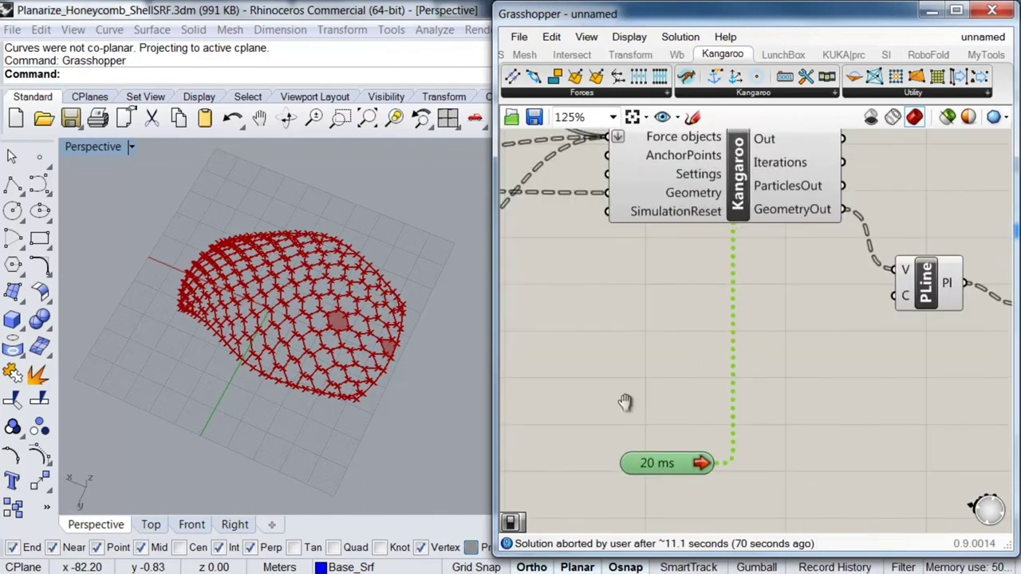
# - Connect a Boolean Toggle set to True to Kangaroo's SimulationReset input
pyautogui.scroll(-2, 718, 363)
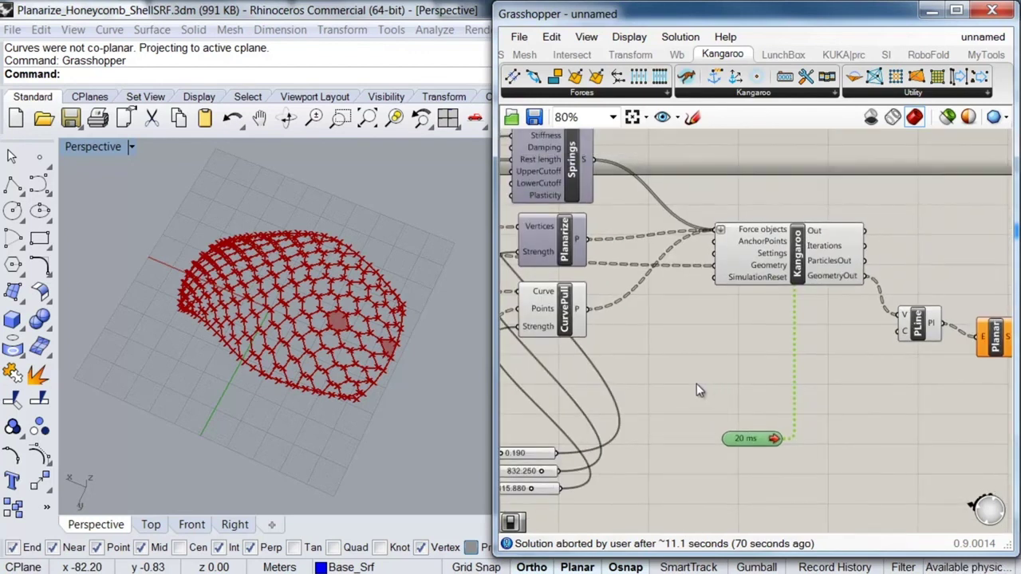
pyautogui.scroll(1, 696, 384)
pyautogui.doubleClick(669, 373)
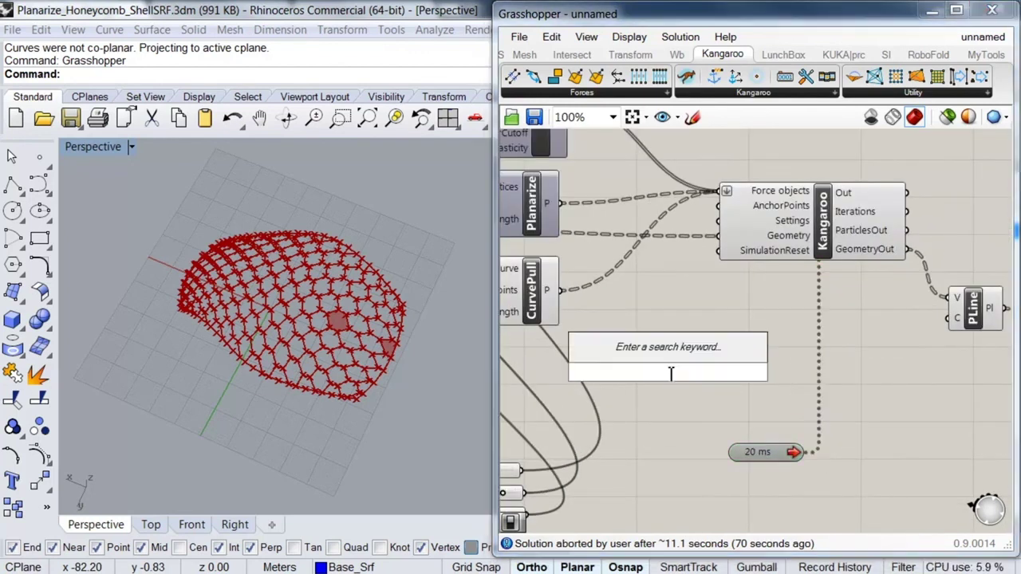
pyautogui.write('bo')
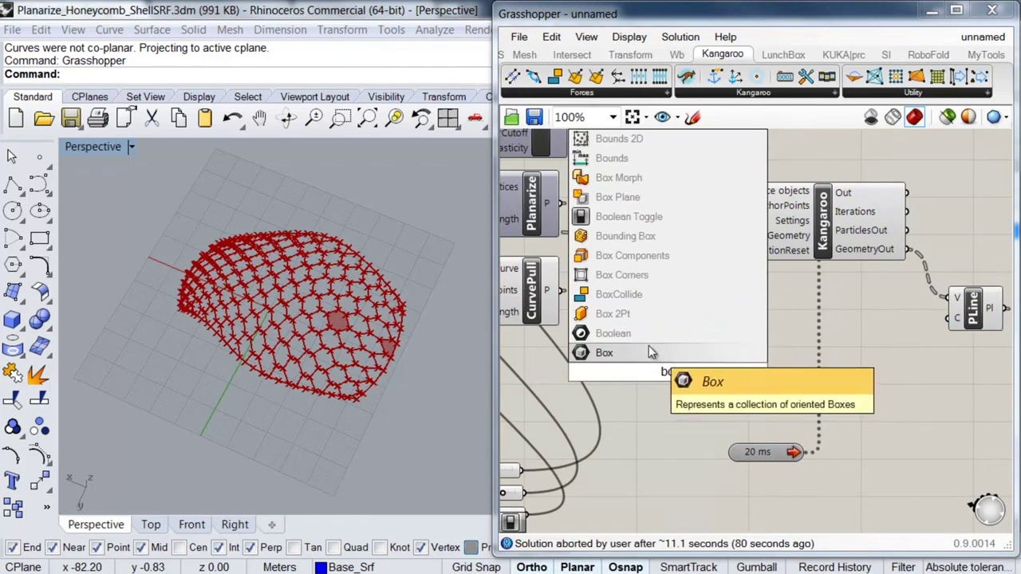
pyautogui.click(632, 218)
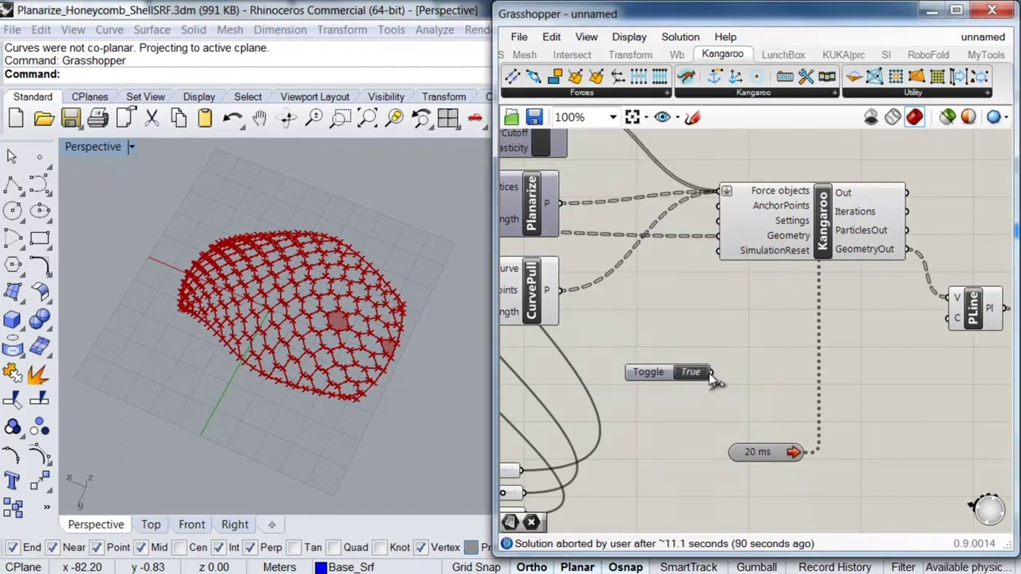
pyautogui.moveTo(711, 371); pyautogui.dragTo(718, 250)
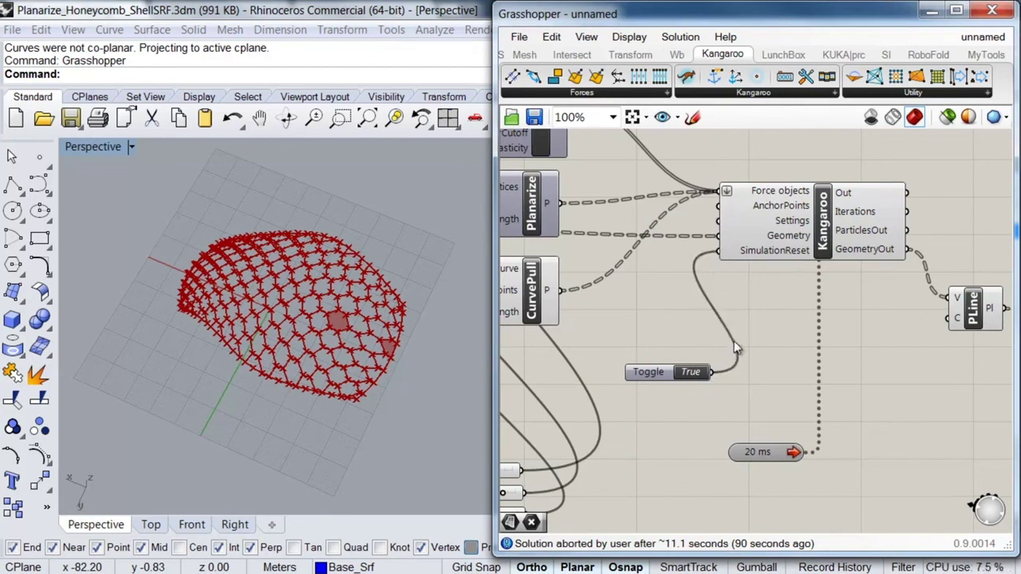
pyautogui.keyDown('shift'); pyautogui.moveTo(317, 301); pyautogui.dragTo(347, 281, button='right'); pyautogui.keyUp('shift')
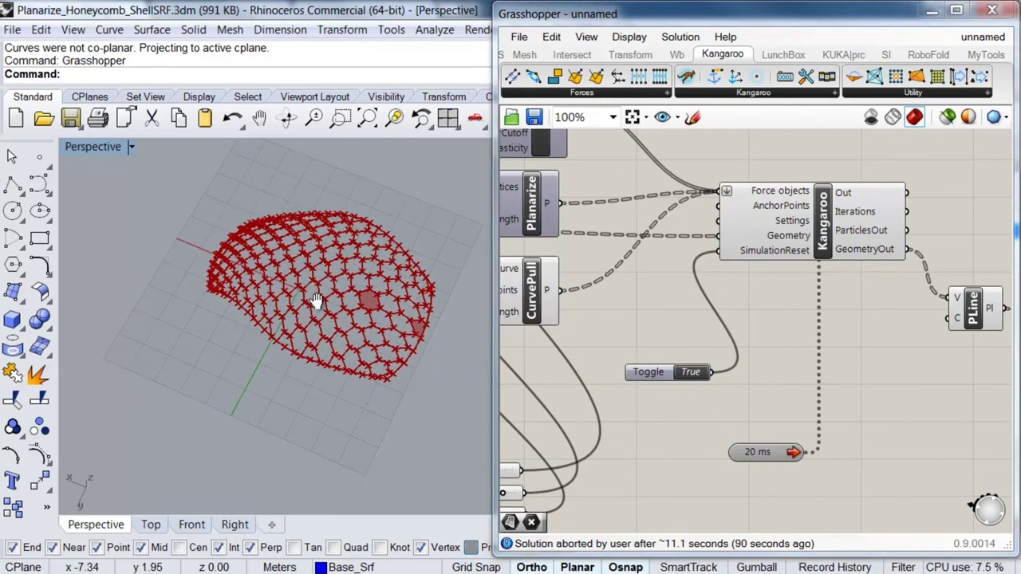
pyautogui.scroll(-5, 617, 370)
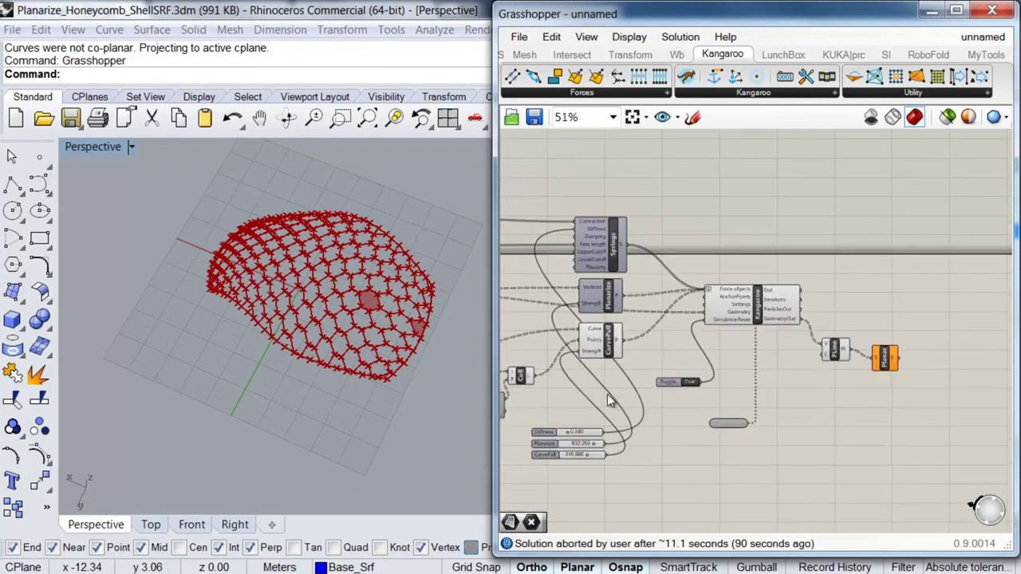
pyautogui.moveTo(678, 373); pyautogui.dragTo(735, 399, button='right')
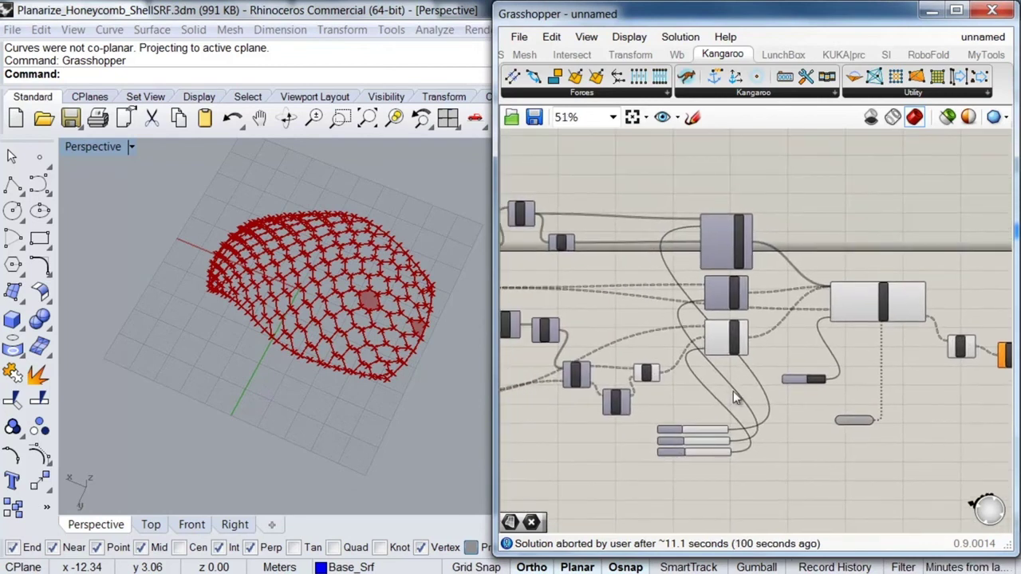
# - Disable preview on the Kangaroo solver and its input components, leaving boundary and panels visible
pyautogui.moveTo(930, 209); pyautogui.dragTo(705, 392)
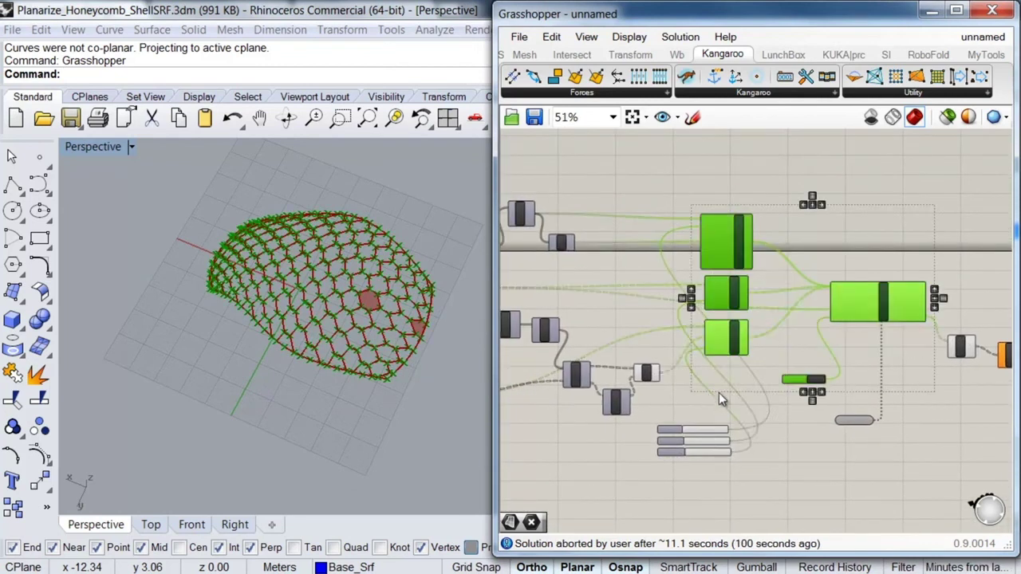
pyautogui.middleClick(722, 367)
pyautogui.click(740, 321)
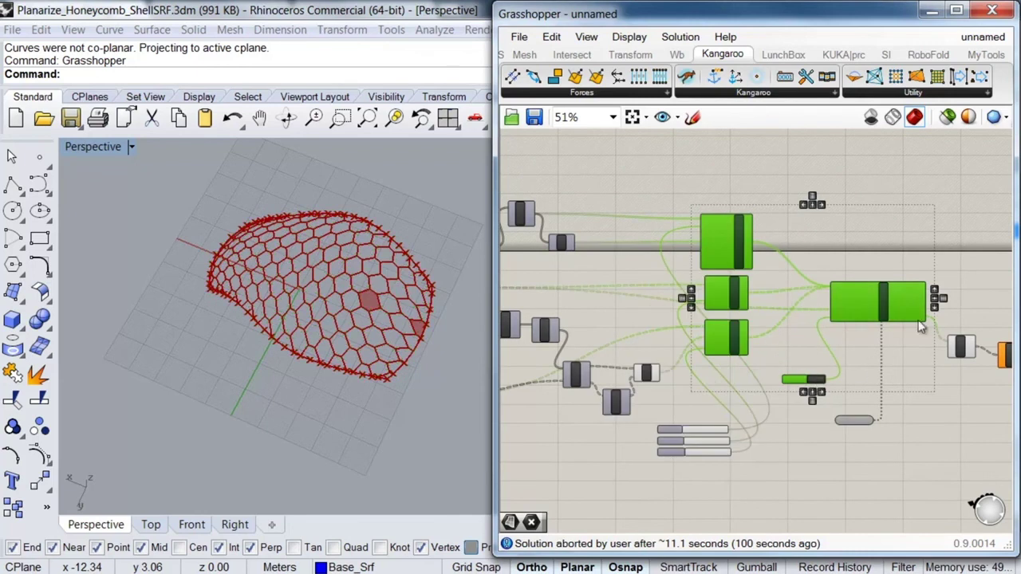
pyautogui.moveTo(971, 222); pyautogui.dragTo(598, 398)
pyautogui.middleClick(666, 373)
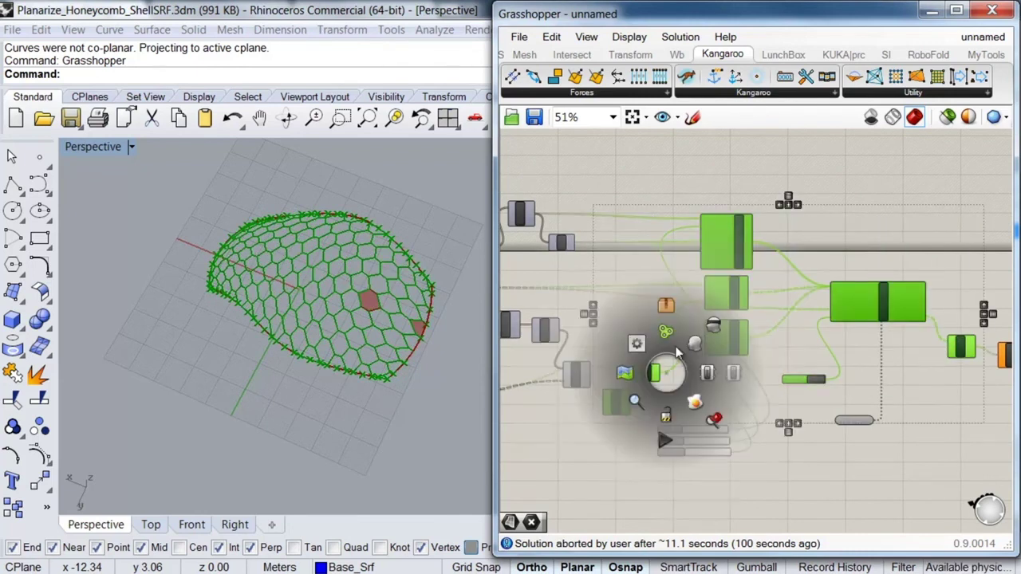
pyautogui.click(715, 327)
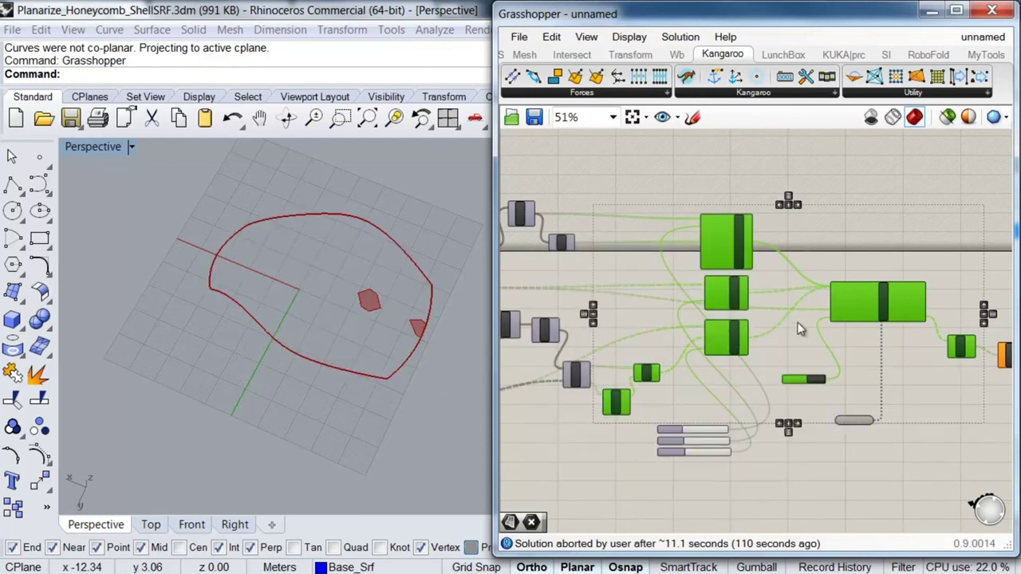
pyautogui.click(961, 347)
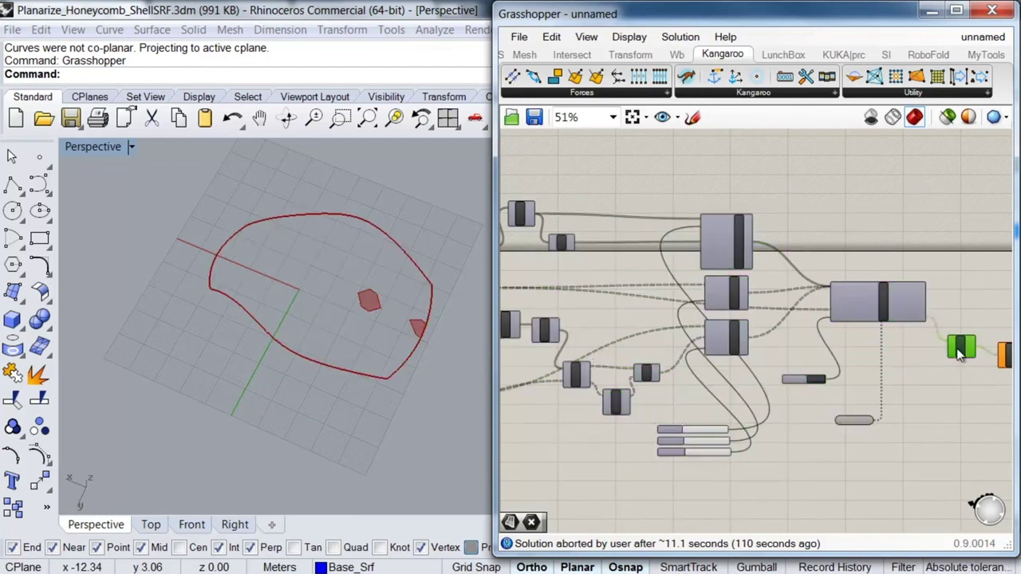
pyautogui.moveTo(345, 363); pyautogui.dragTo(378, 330, button='right')
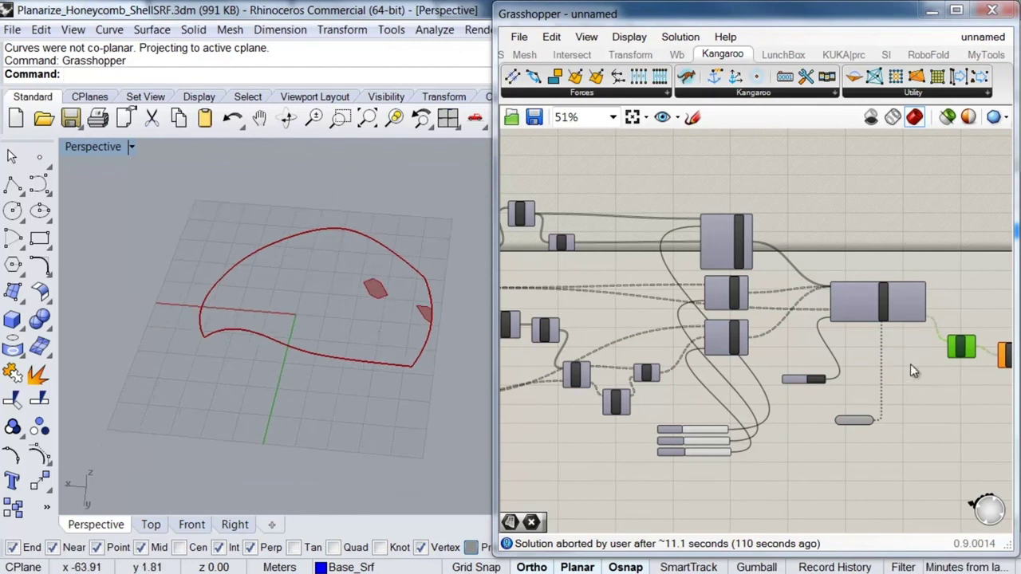
pyautogui.click(923, 398)
pyautogui.scroll(4, 818, 389)
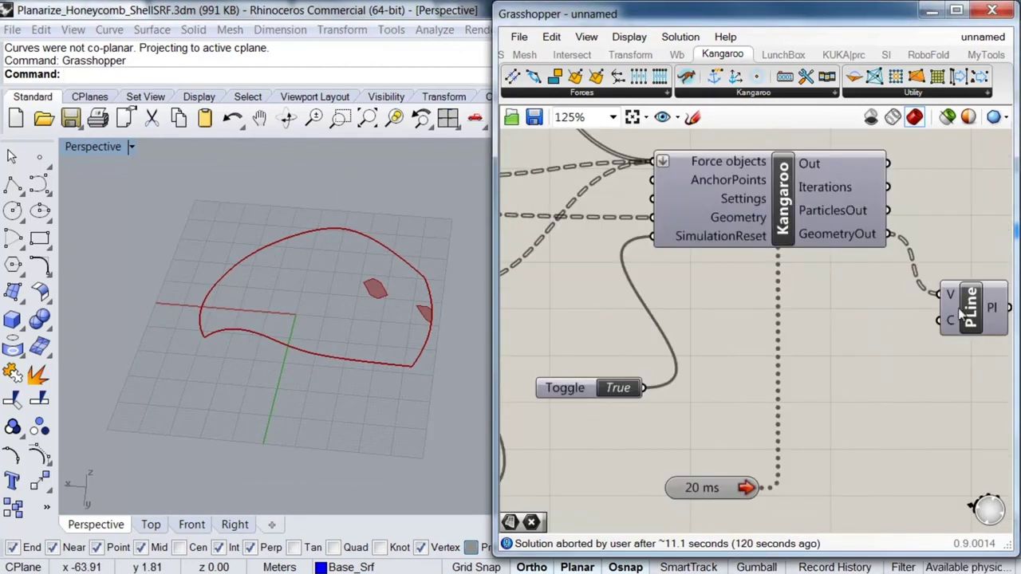
pyautogui.middleClick(937, 307)
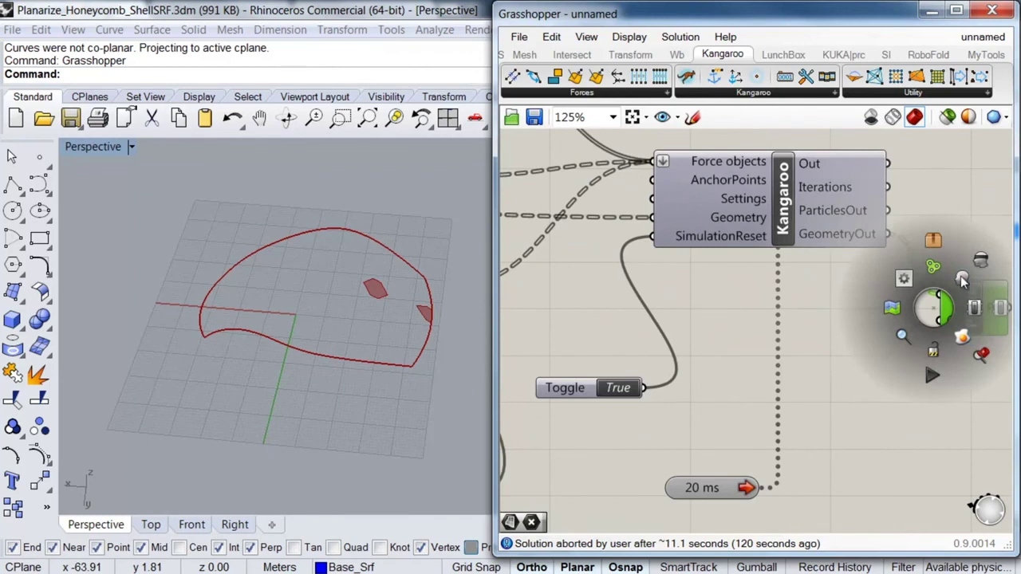
pyautogui.click(970, 303)
pyautogui.moveTo(636, 448); pyautogui.dragTo(778, 425, button='right')
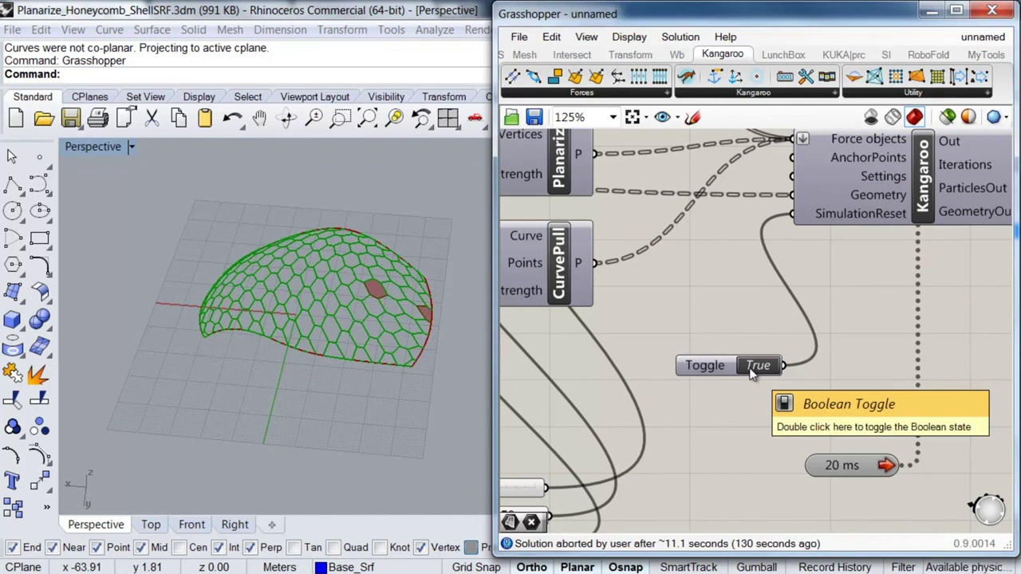
pyautogui.doubleClick(751, 372)
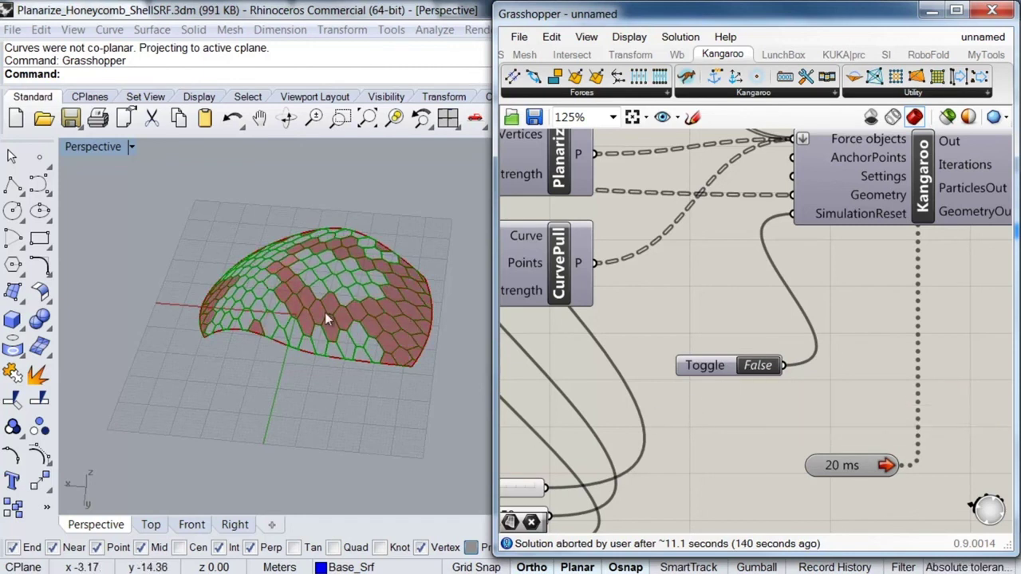
pyautogui.moveTo(334, 302); pyautogui.dragTo(344, 359, button='right')
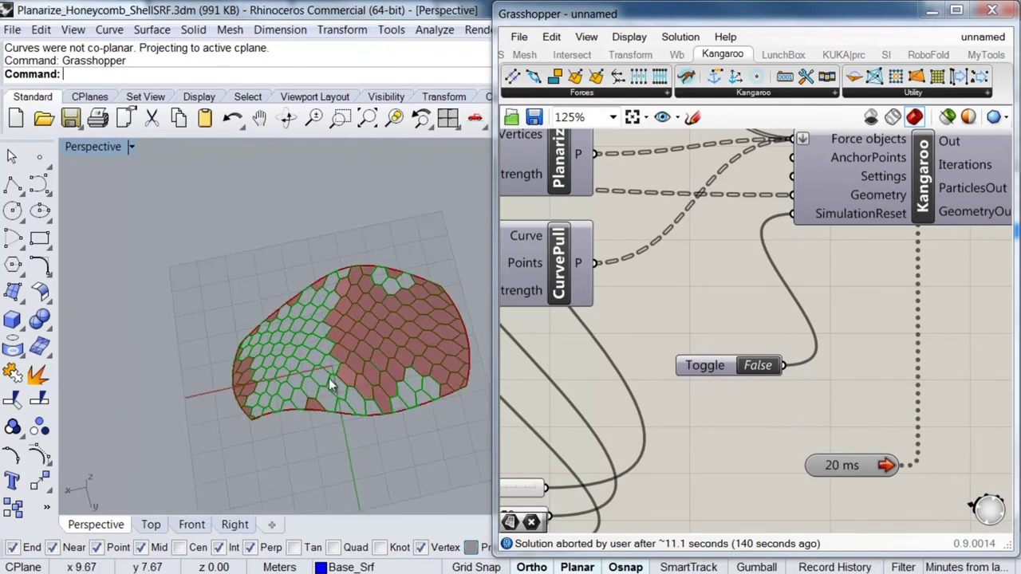
pyautogui.scroll(2, 318, 370)
pyautogui.scroll(2, 325, 356)
pyautogui.moveTo(385, 318); pyautogui.dragTo(326, 332, button='right')
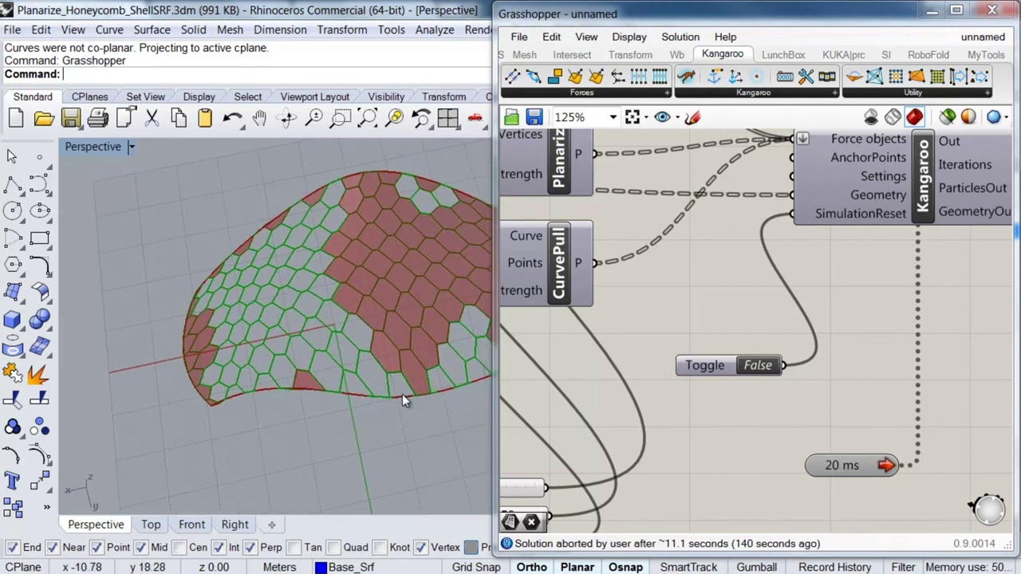
pyautogui.moveTo(593, 462); pyautogui.dragTo(697, 409, button='right')
# - Lower Stiffness to 0.014 and set the reset toggle to True
pyautogui.scroll(-3, 697, 404)
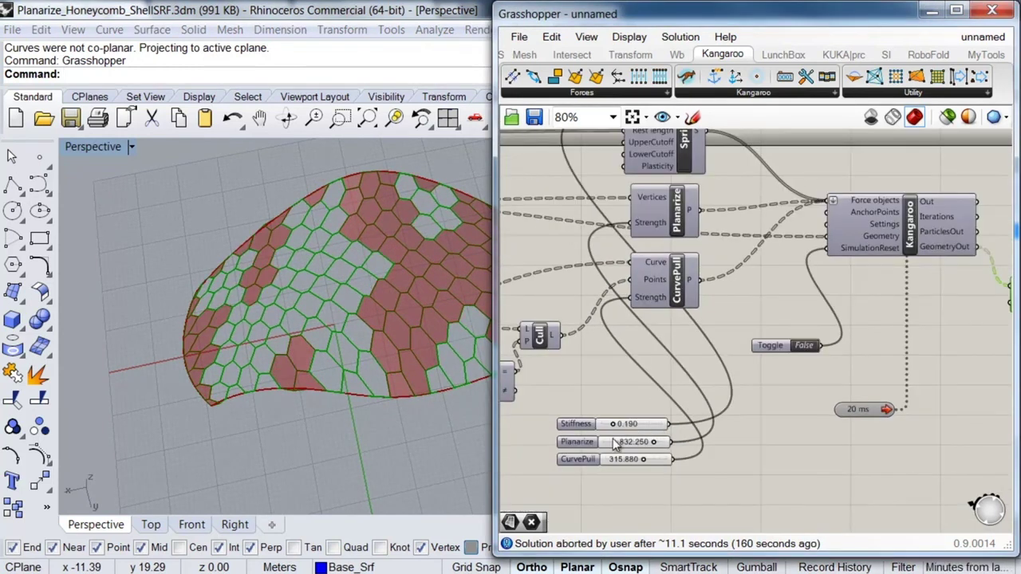
pyautogui.scroll(1, 609, 443)
pyautogui.scroll(1, 669, 405)
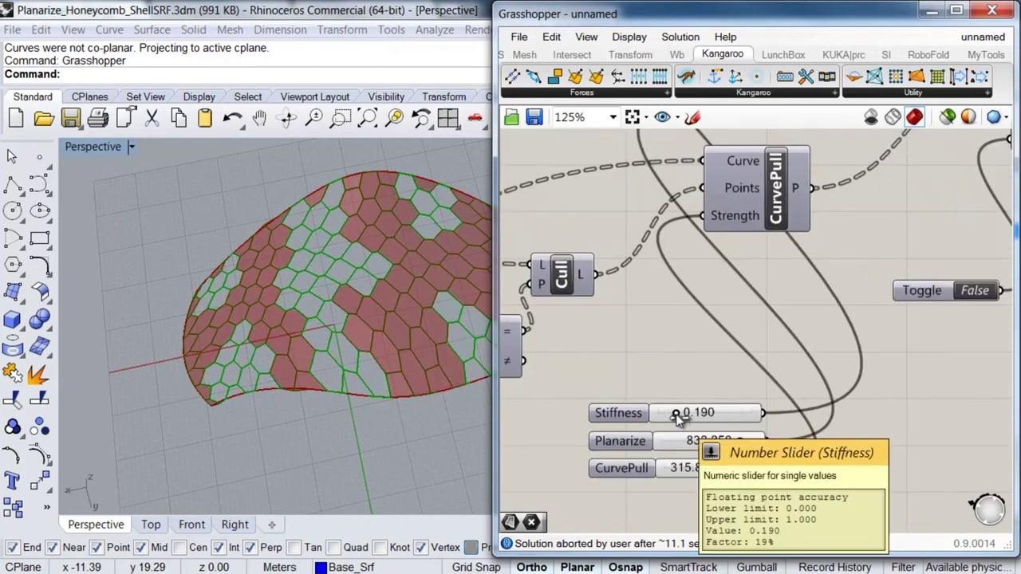
pyautogui.moveTo(672, 416); pyautogui.dragTo(659, 417)
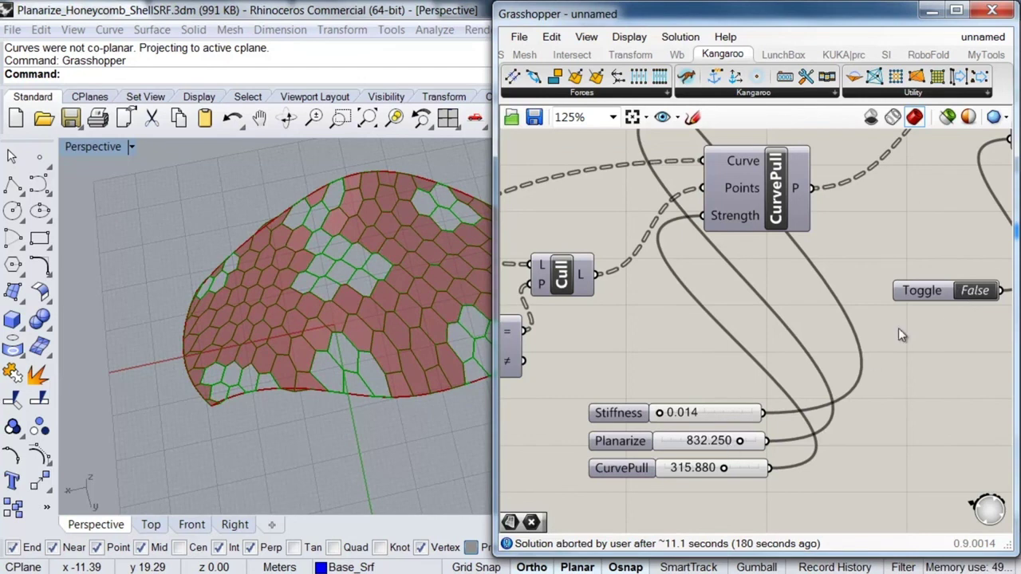
pyautogui.doubleClick(963, 296)
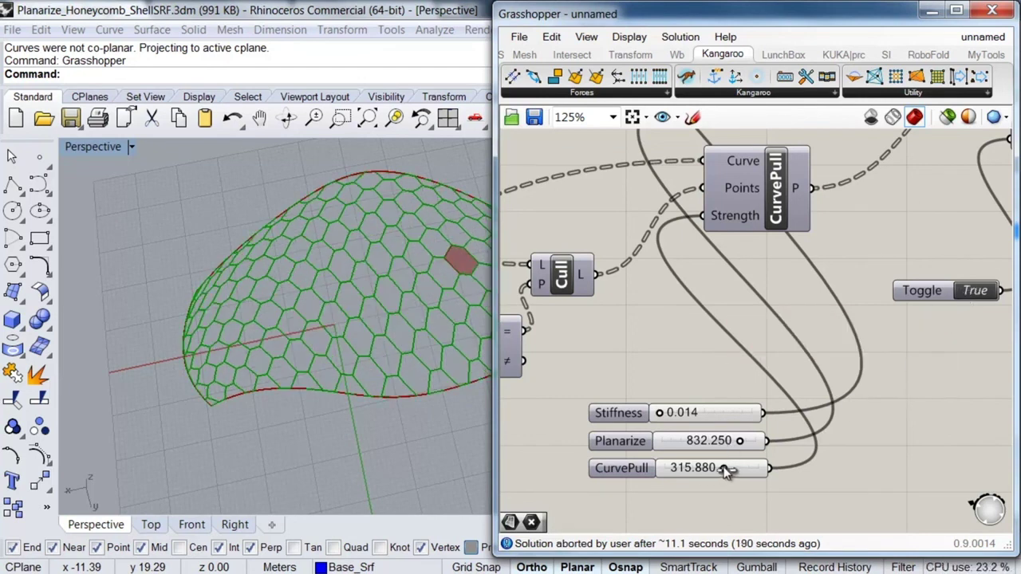
# - Reduce CurvePull to 255.760 with Planarize at 928.251
pyautogui.moveTo(723, 471); pyautogui.dragTo(752, 444)
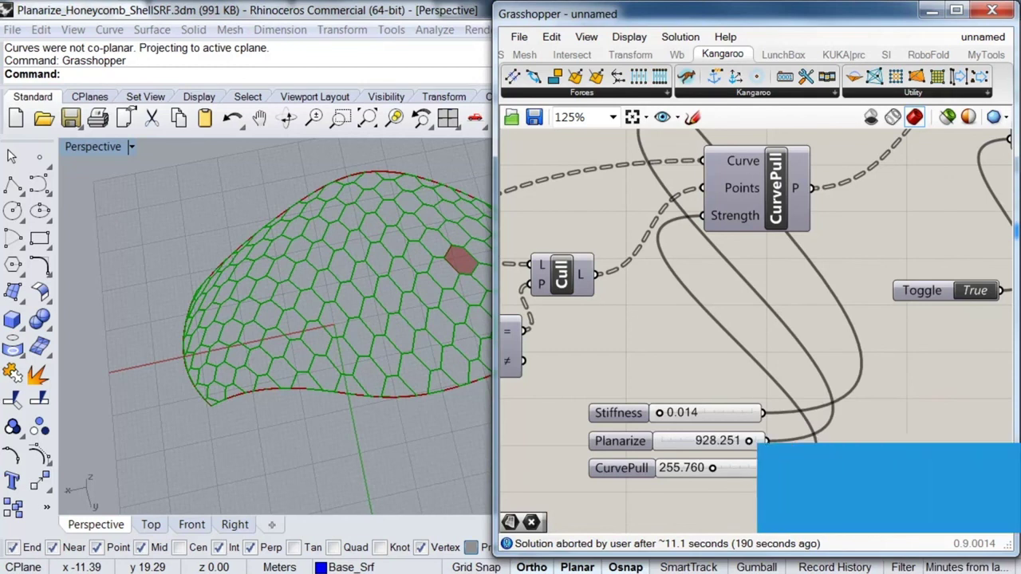
pyautogui.moveTo(954, 368); pyautogui.dragTo(916, 385, button='right')
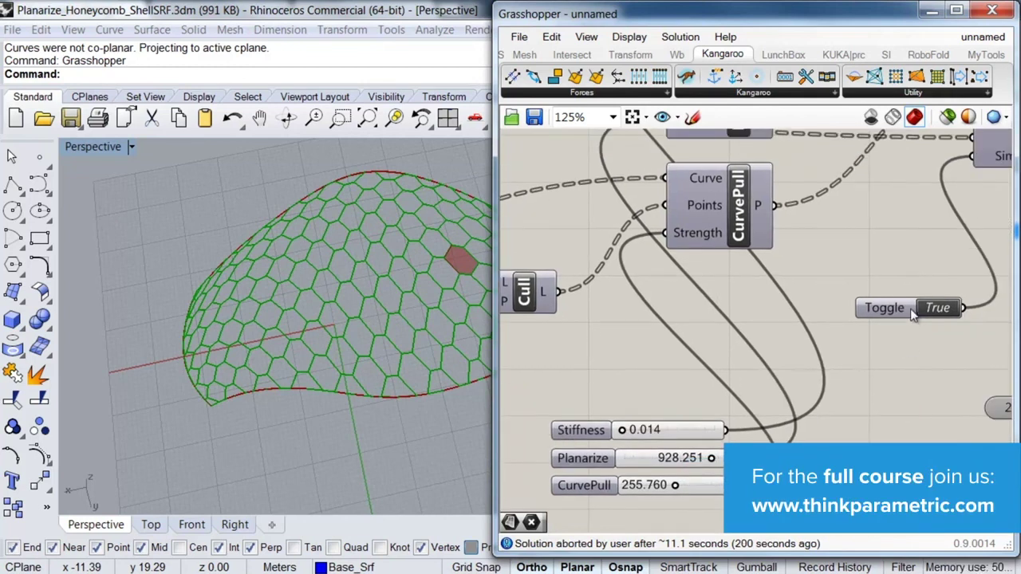
pyautogui.moveTo(935, 321); pyautogui.dragTo(850, 355, button='right')
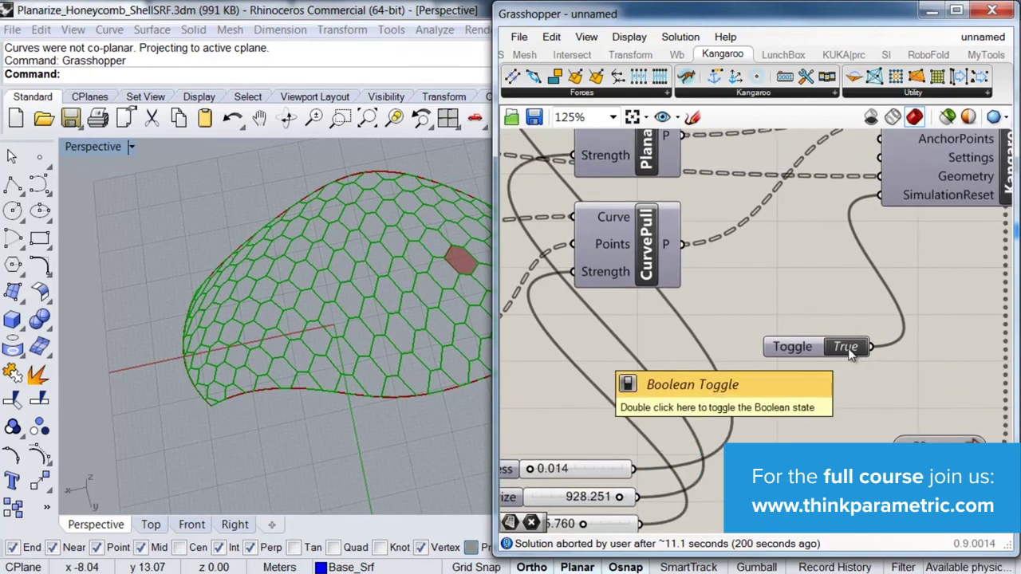
# - Switch the reset toggle to False to run the relaxation, then orbit to inspect the arched shell
pyautogui.doubleClick(846, 349)
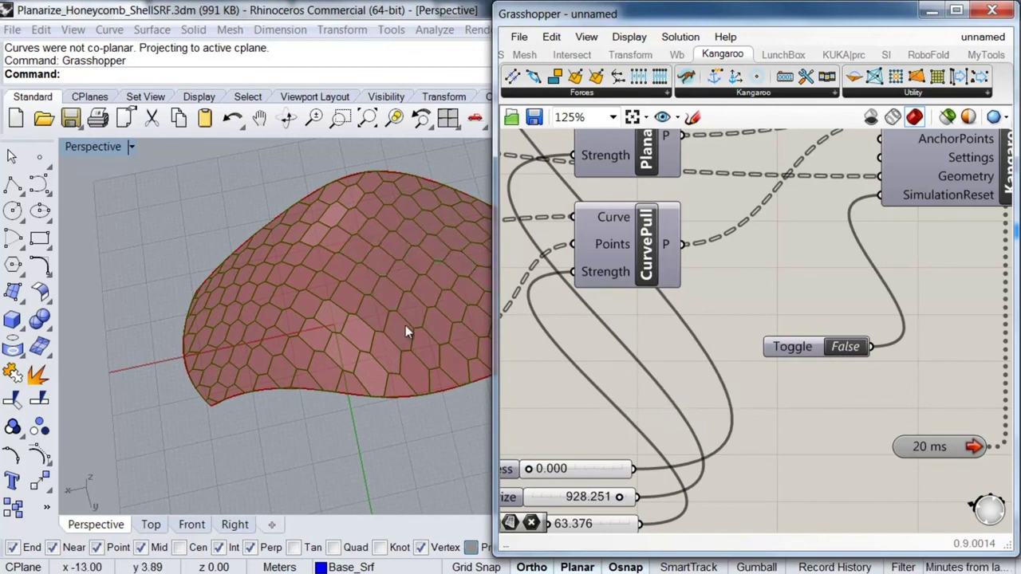
pyautogui.moveTo(399, 327); pyautogui.dragTo(361, 292, button='right')
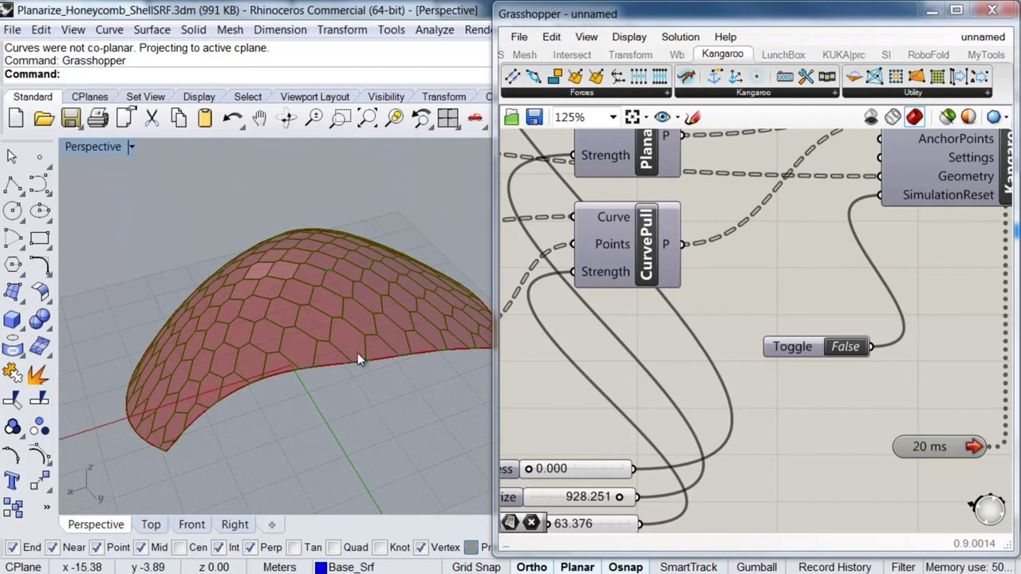
# - Bake the Planar component's honeycomb panels into Rhino on Layer 02
pyautogui.scroll(-2, 746, 383)
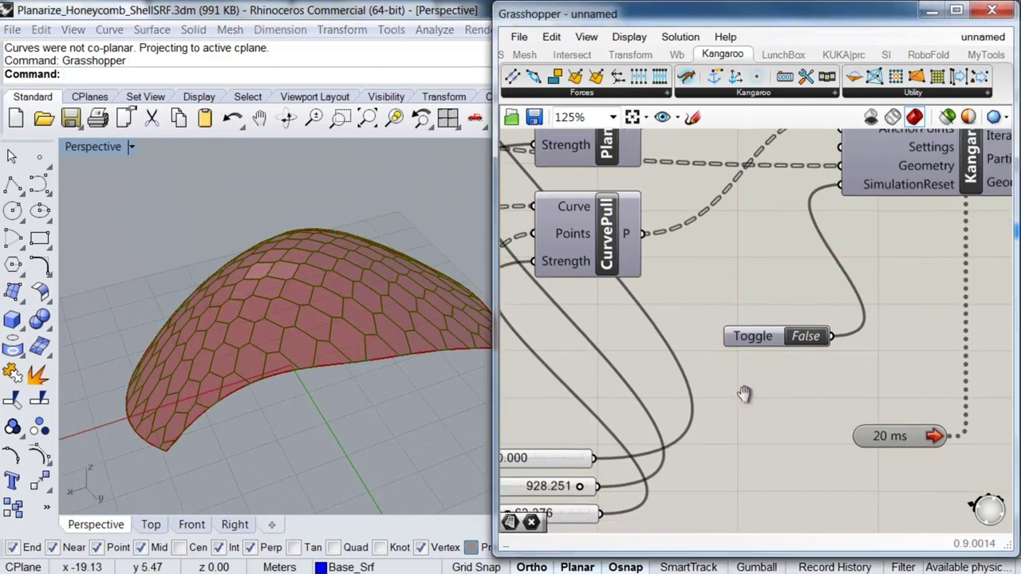
pyautogui.moveTo(752, 369); pyautogui.dragTo(613, 379, button='right')
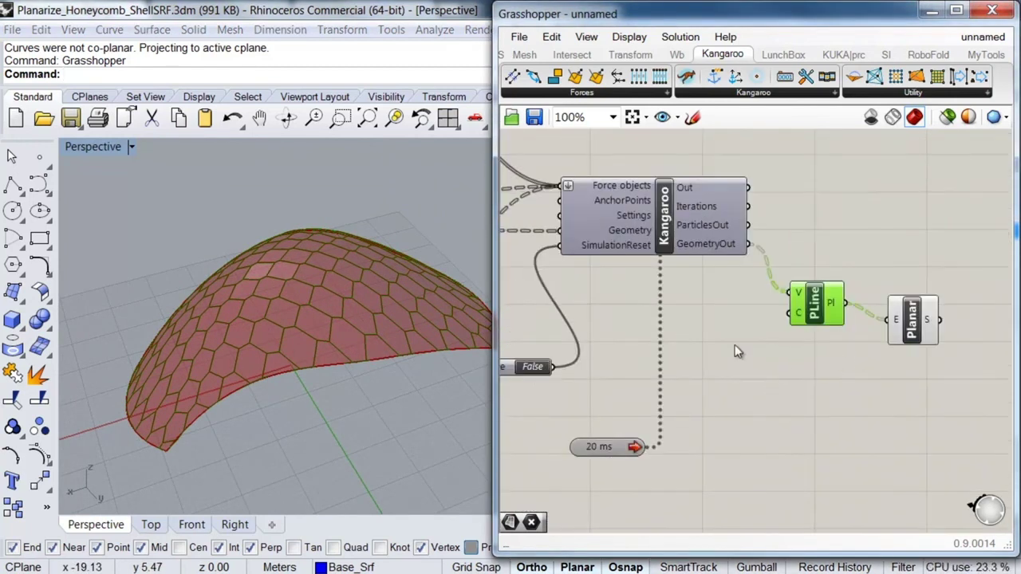
pyautogui.moveTo(772, 347); pyautogui.dragTo(648, 339, button='right')
pyautogui.scroll(3, 793, 313)
pyautogui.click(793, 313)
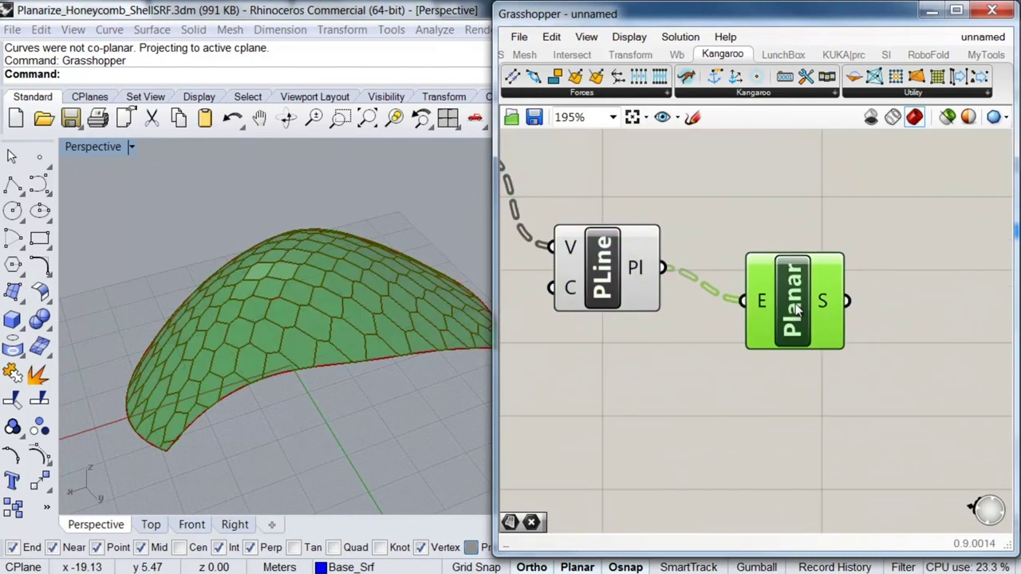
pyautogui.rightClick(796, 310)
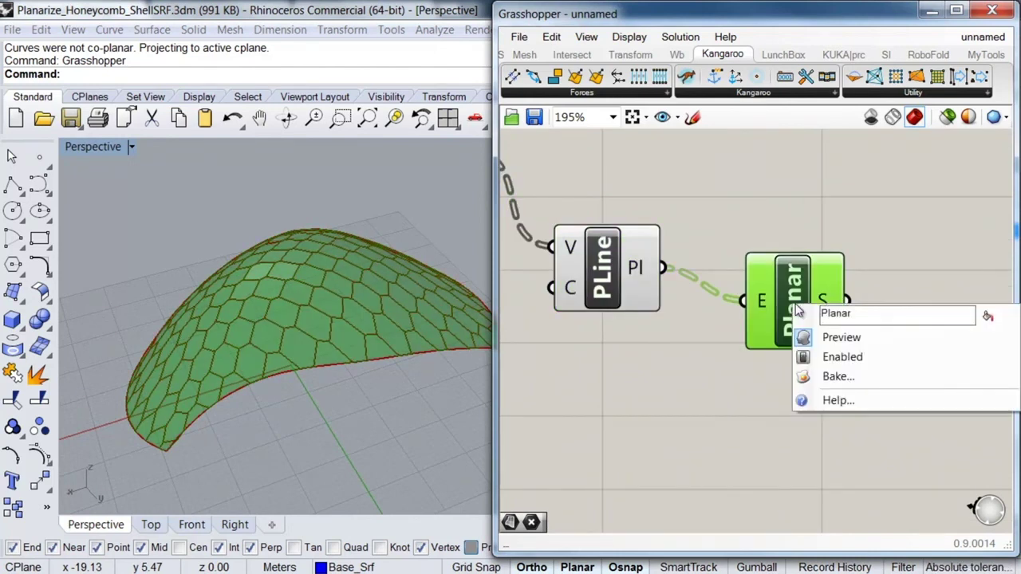
pyautogui.click(808, 383)
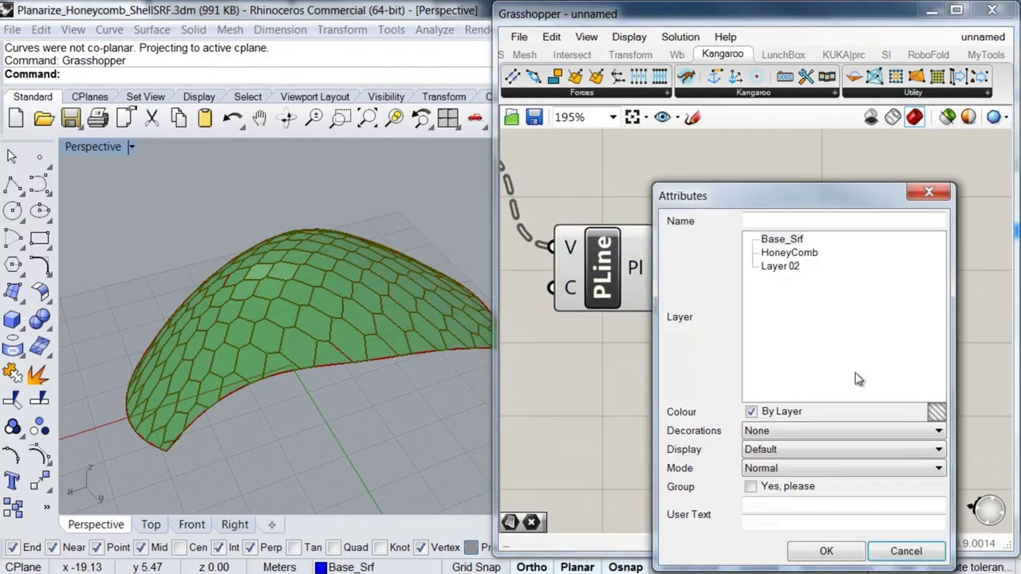
pyautogui.click(781, 268)
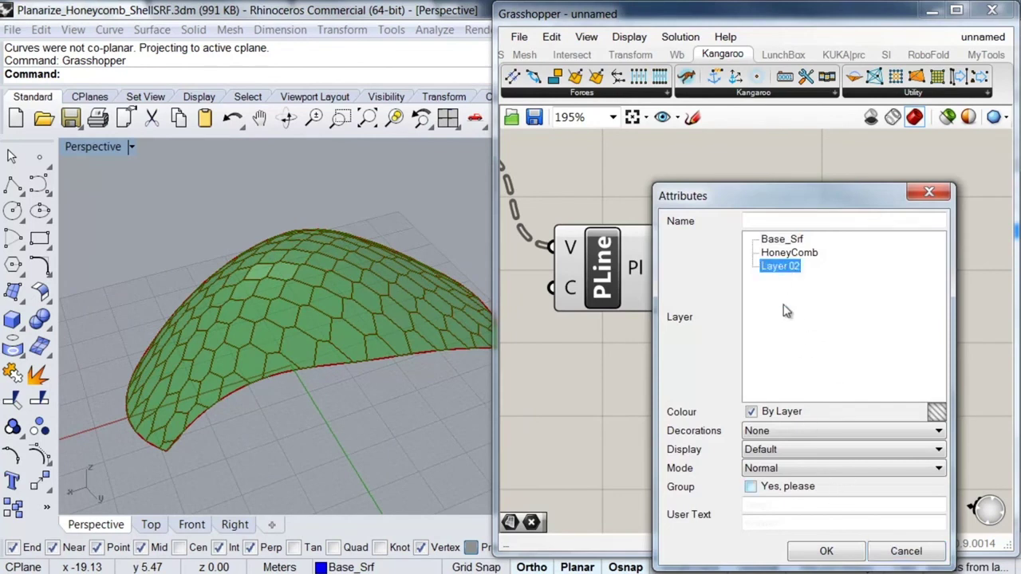
pyautogui.click(826, 552)
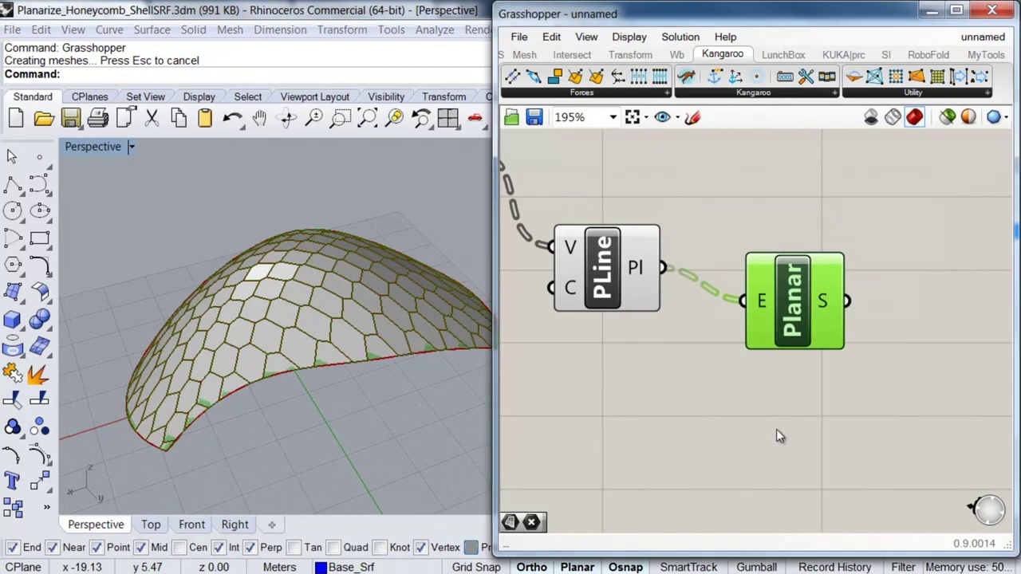
pyautogui.scroll(-6, 776, 429)
pyautogui.moveTo(808, 377); pyautogui.dragTo(881, 315, button='right')
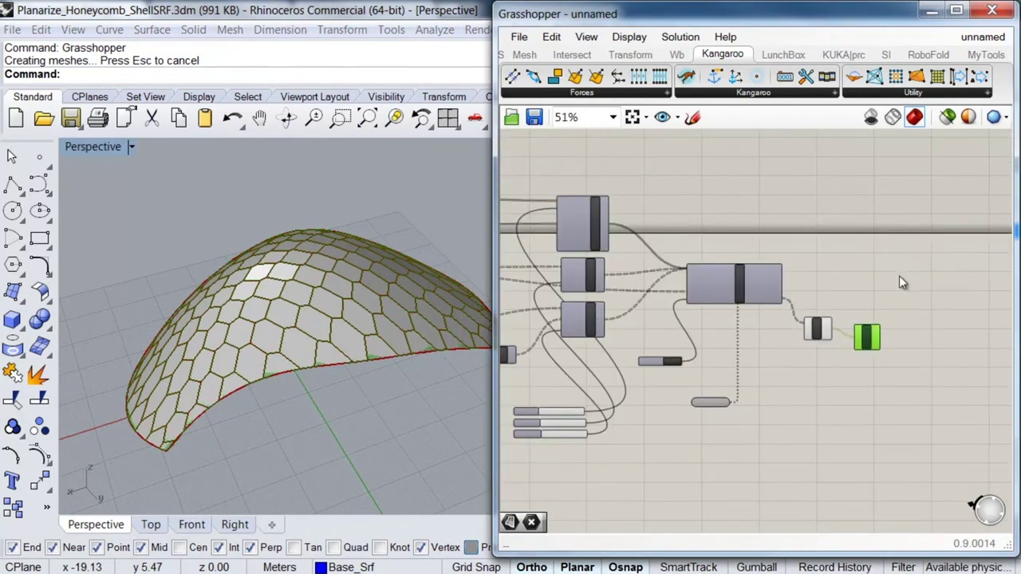
# - Deselect the components and collapse the Grasshopper window to its title bar
pyautogui.moveTo(915, 255); pyautogui.dragTo(789, 391)
pyautogui.click(664, 399)
pyautogui.scroll(3, 662, 387)
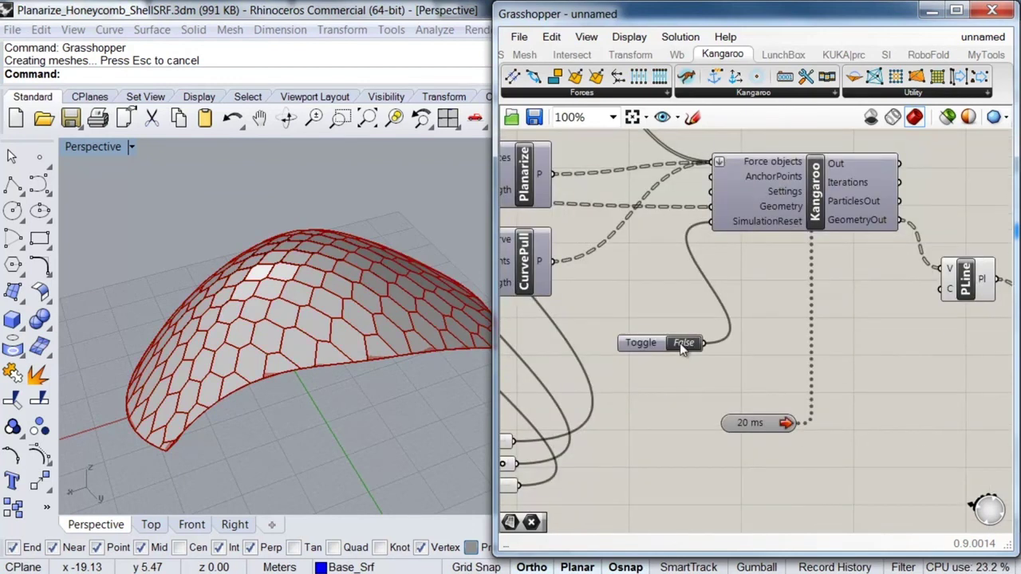
pyautogui.doubleClick(804, 22)
# - Orbit around the baked honeycomb shell and move the collapsed Grasshopper window lower
pyautogui.moveTo(379, 295); pyautogui.dragTo(462, 287, button='right')
pyautogui.scroll(3, 449, 273)
pyautogui.scroll(-5, 476, 298)
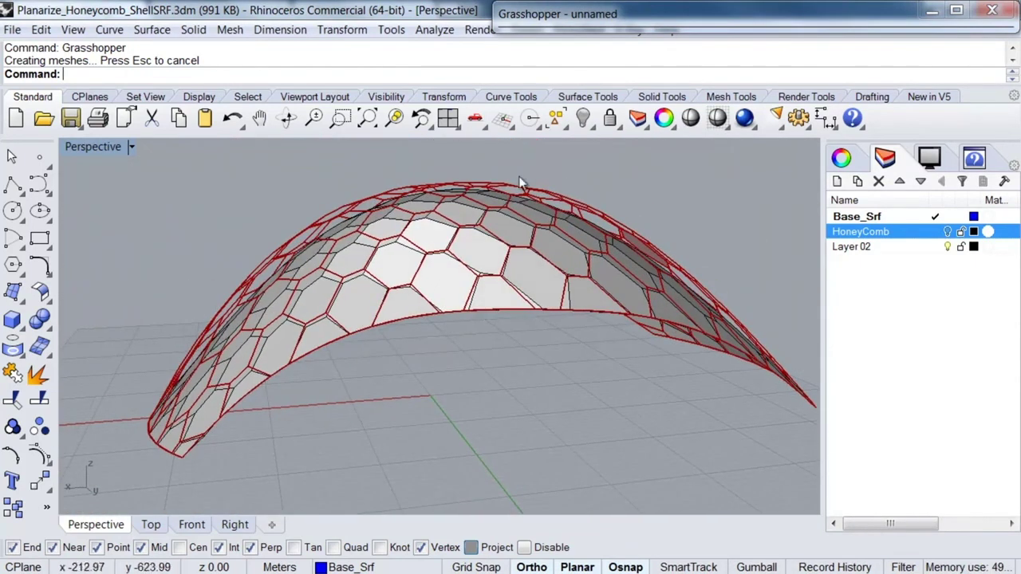
pyautogui.moveTo(217, 366)
pyautogui.mouseDown(button='right')
pyautogui.moveTo(297, 345)
pyautogui.moveTo(285, 358)
pyautogui.moveTo(404, 352)
pyautogui.moveTo(459, 386)
pyautogui.moveTo(431, 331)
pyautogui.mouseUp(button='right')
pyautogui.scroll(5, 417, 317)
pyautogui.scroll(-5, 418, 316)
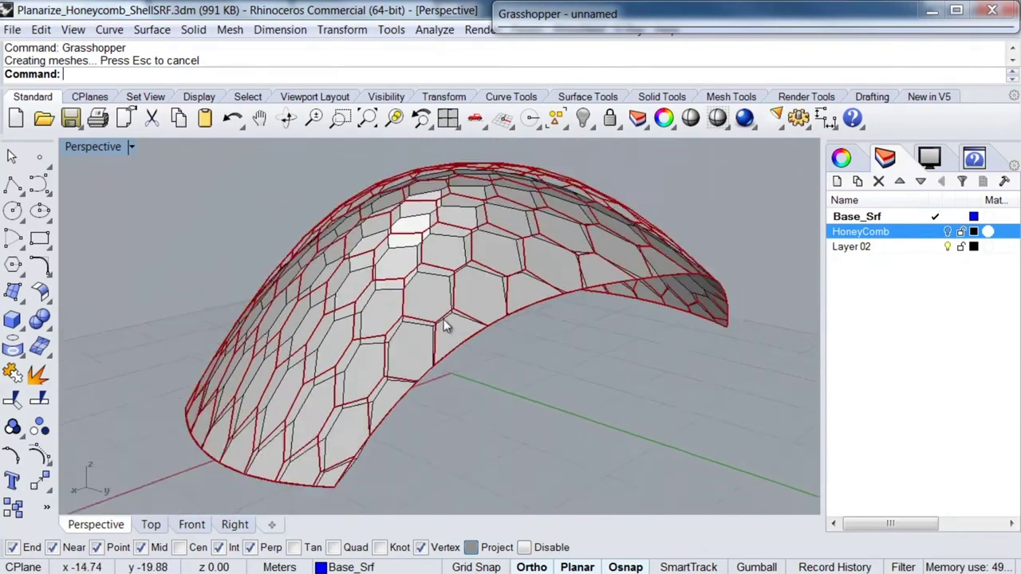
pyautogui.moveTo(490, 296); pyautogui.dragTo(399, 357, button='right')
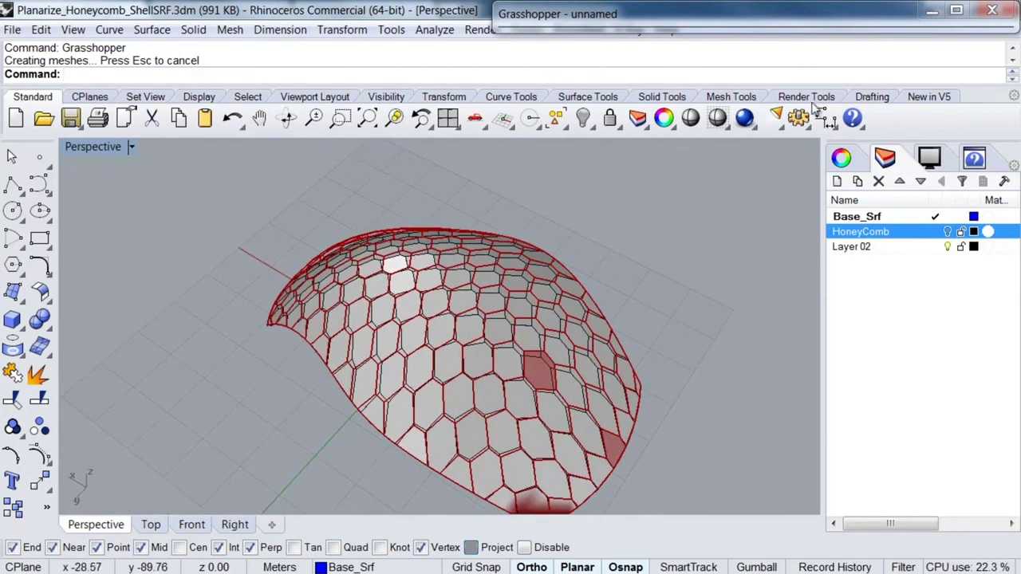
pyautogui.moveTo(861, 16); pyautogui.dragTo(719, 52)
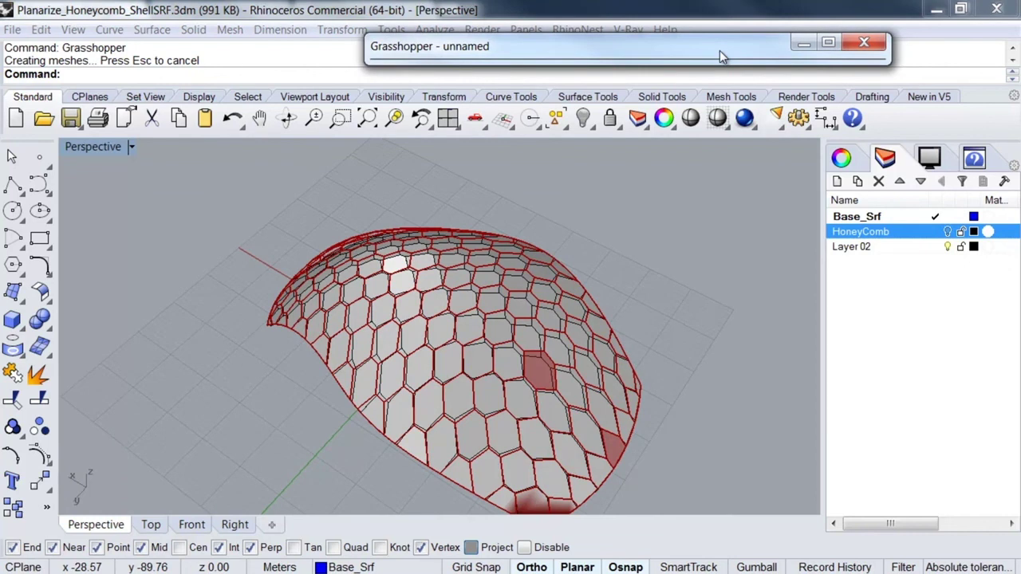